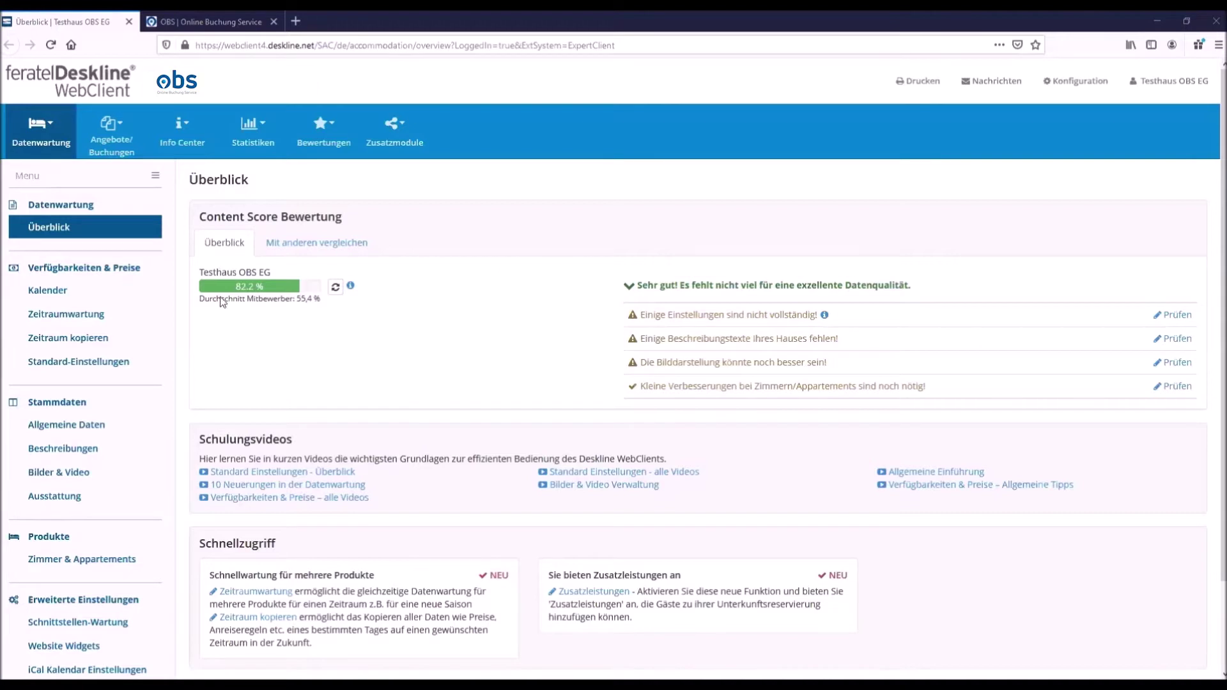
Step: Open the month calendar under Verfügbarkeiten & Preise for Ferienwohnung (40qm) mit Südbalkon
click(50, 138)
click(62, 292)
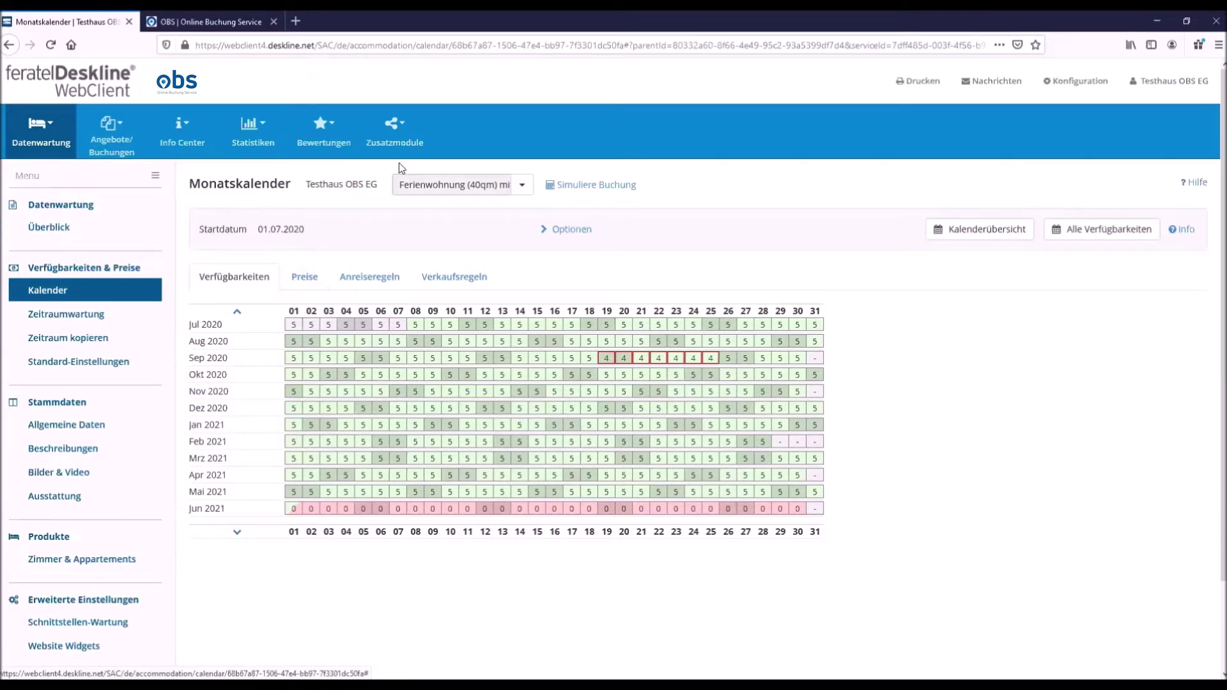
click(525, 188)
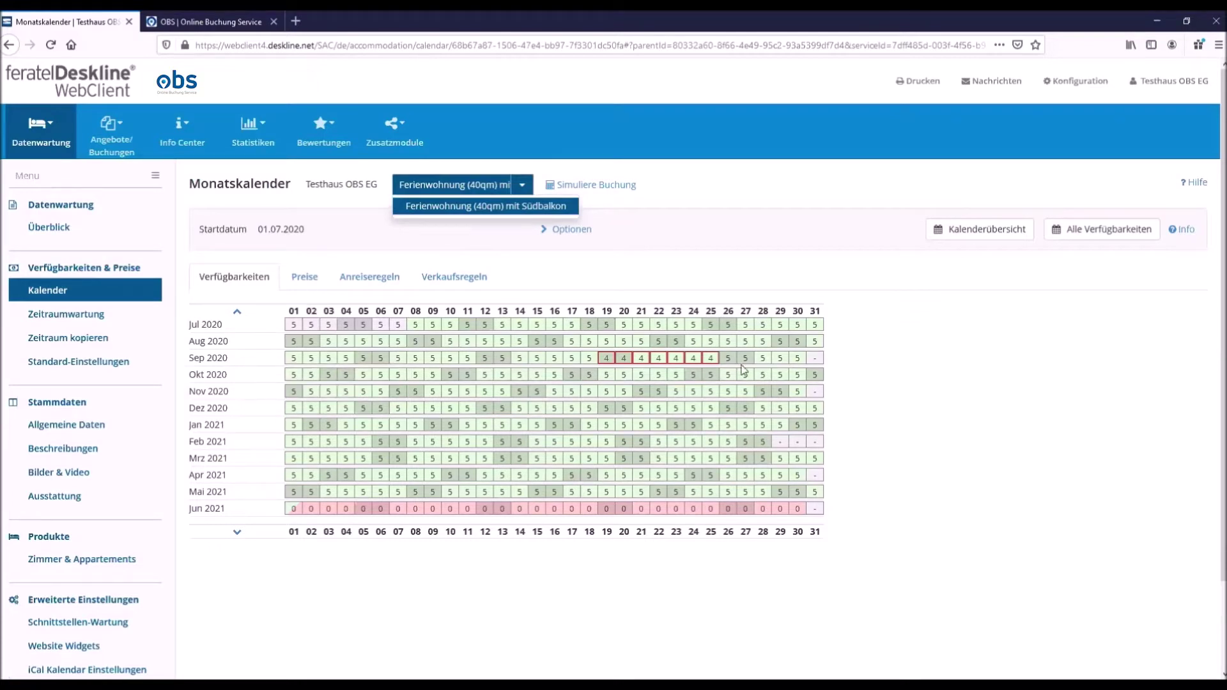
scroll(327, 248, down, 2)
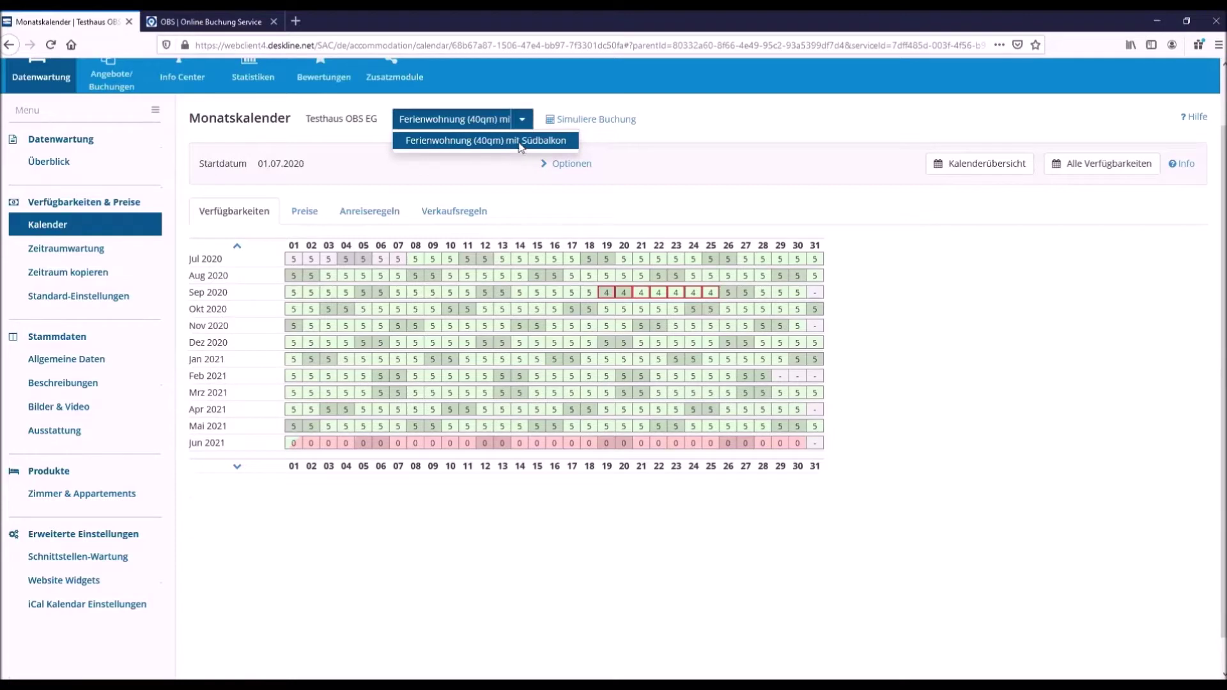
click(862, 267)
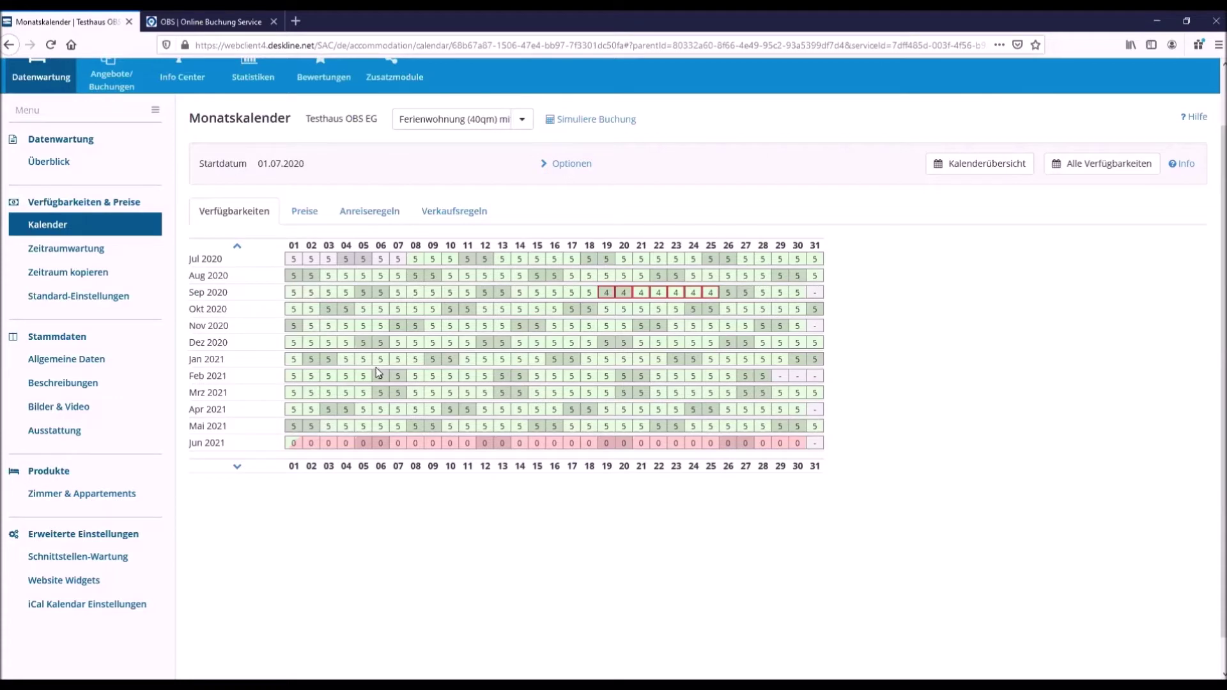
Step: Reduce the apartment's availability to 4 units for 10.08.2020 to 15.08.2020 and save the change
mouse_move(378, 360)
mouse_move(399, 294)
mouse_move(457, 282)
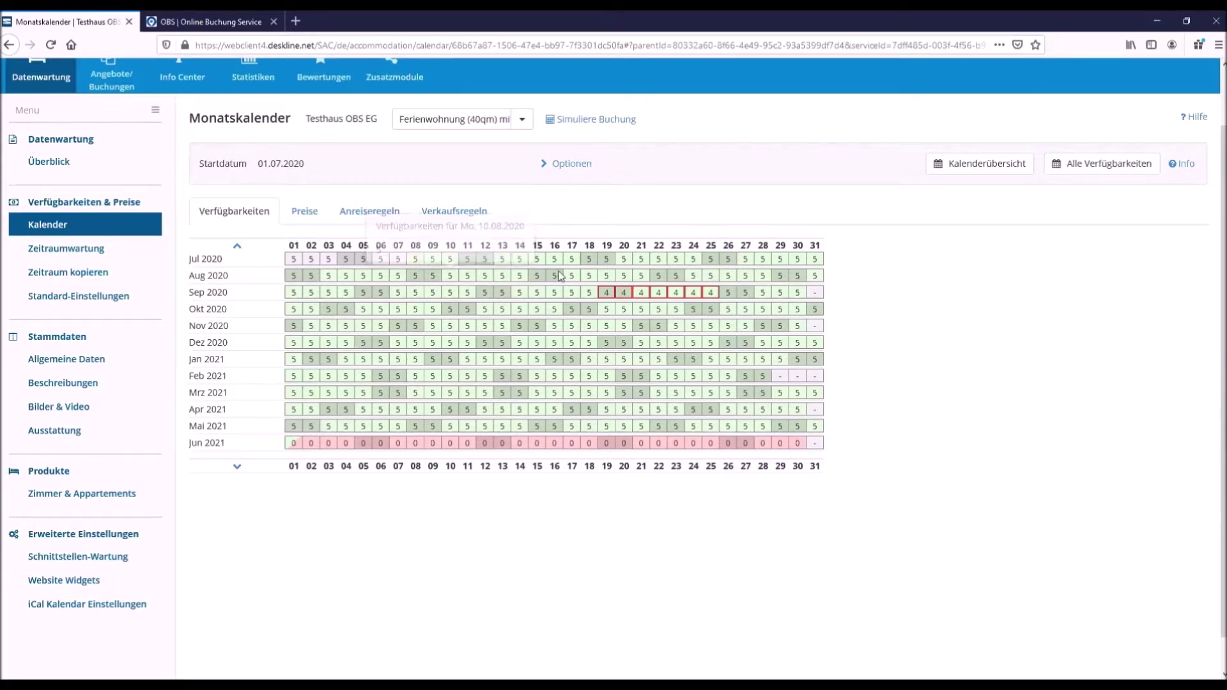
mouse_move(560, 276)
drag(451, 281, 536, 281)
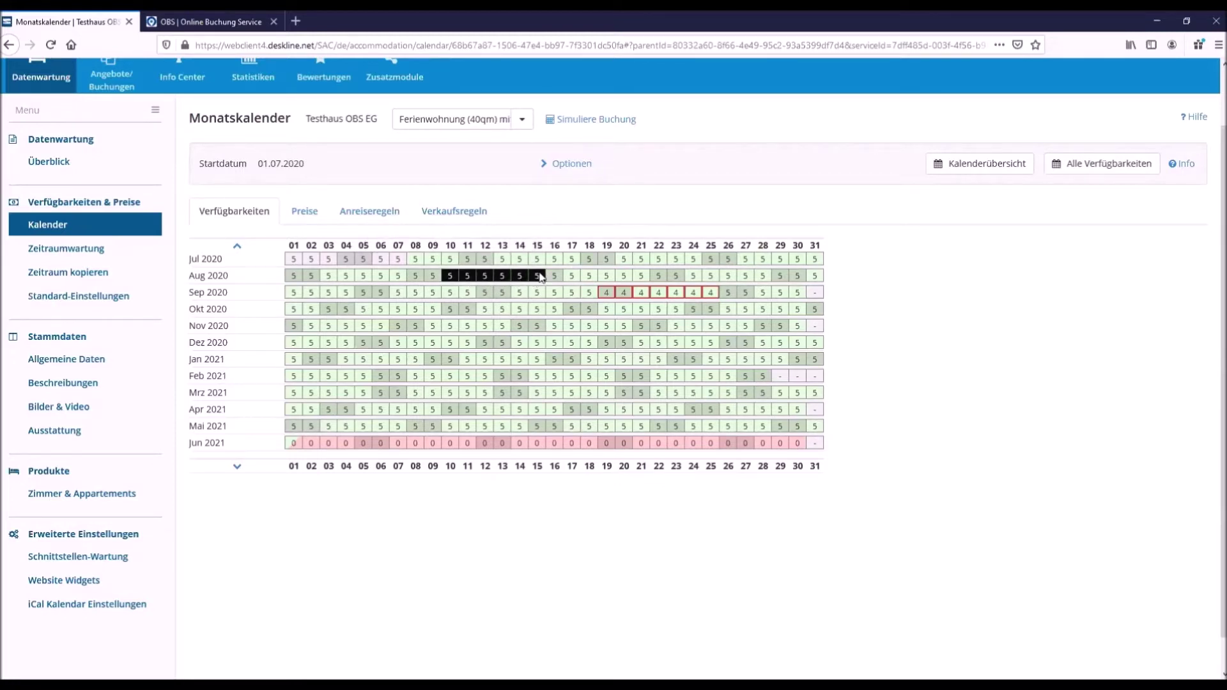
drag(540, 276, 540, 276)
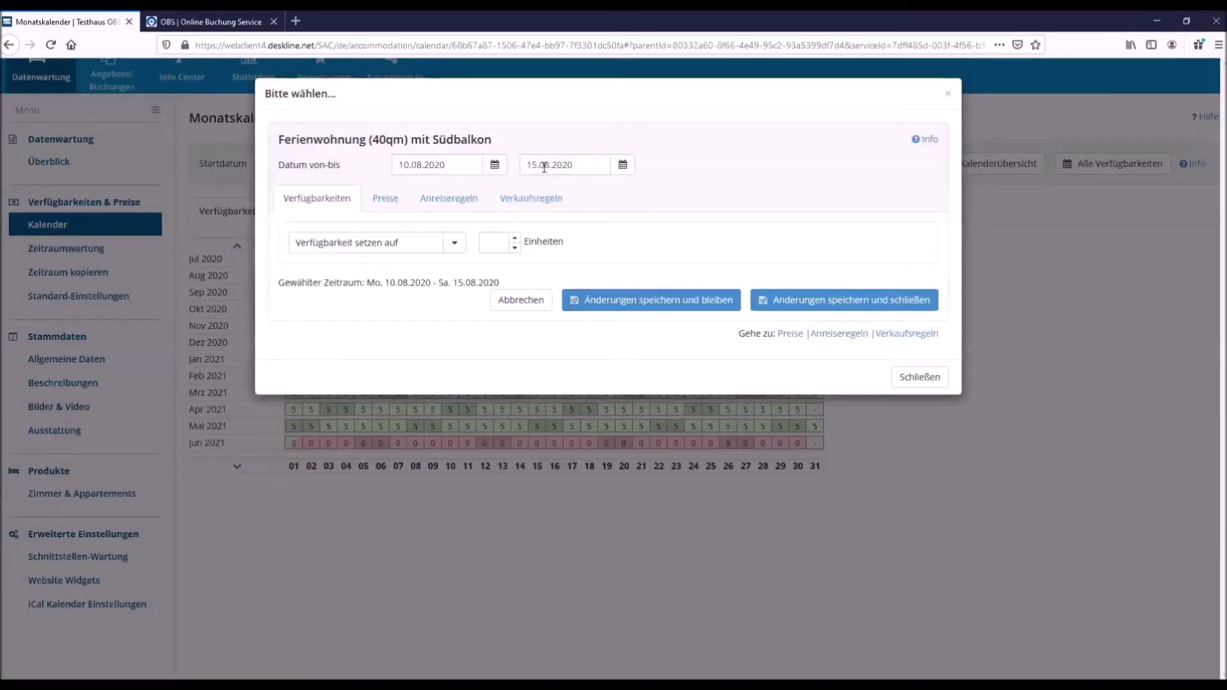
click(456, 244)
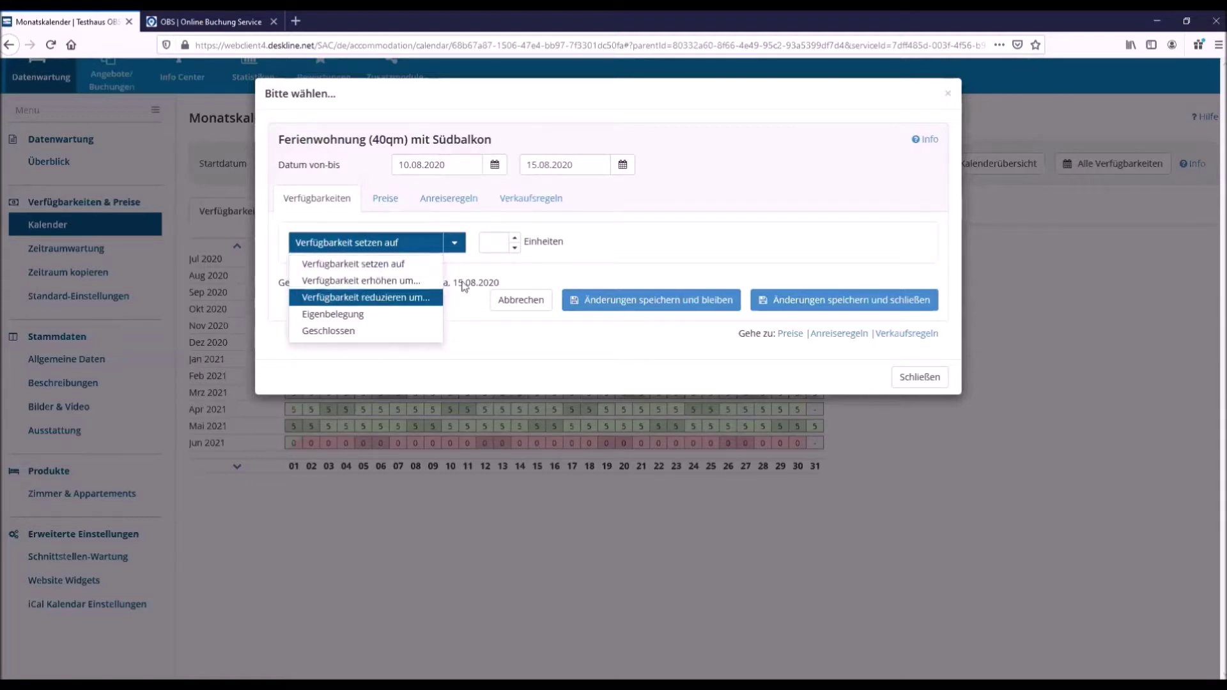
key(Return)
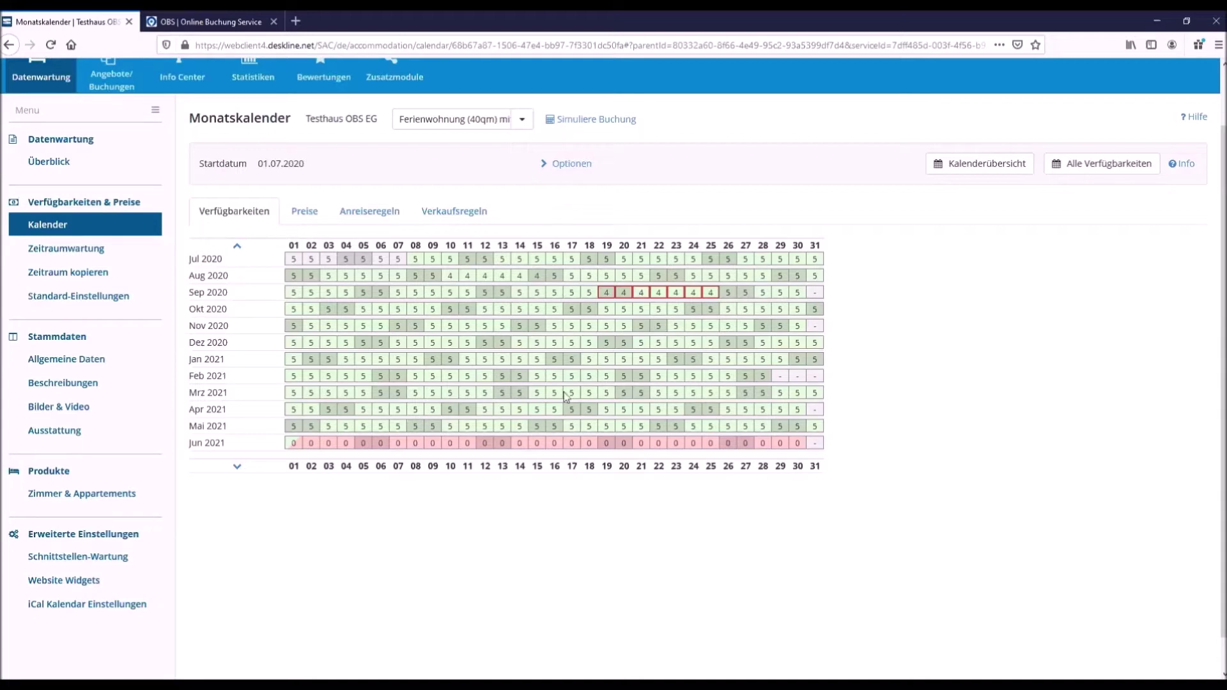
Step: Set the apartment to Geschlossen for 09.11.2020 to 30.11.2020 and save the change
mouse_move(562, 448)
mouse_move(302, 329)
drag(433, 329, 485, 329)
drag(675, 334, 799, 325)
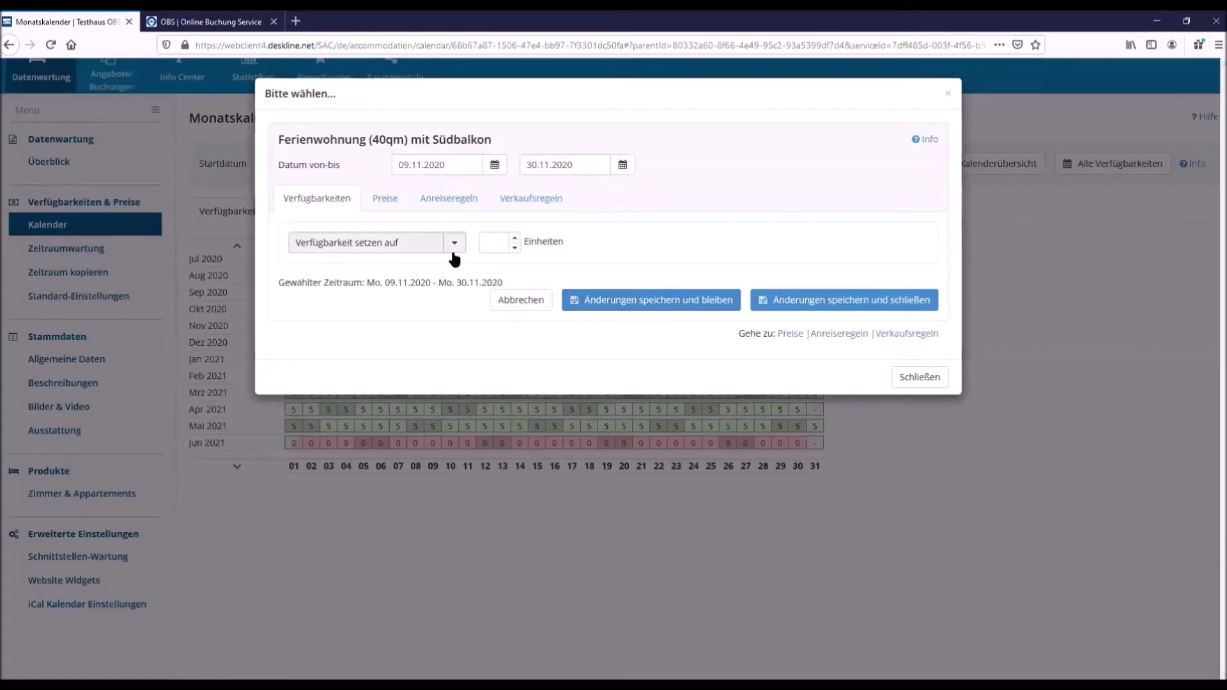
click(454, 252)
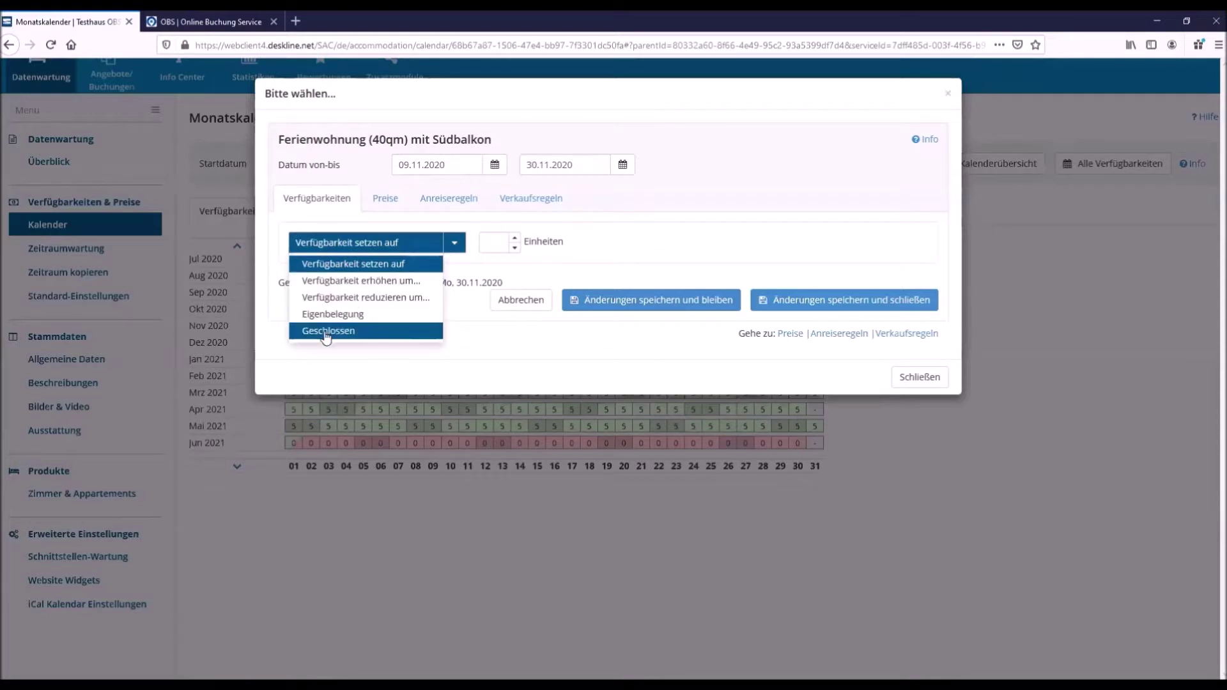
click(373, 333)
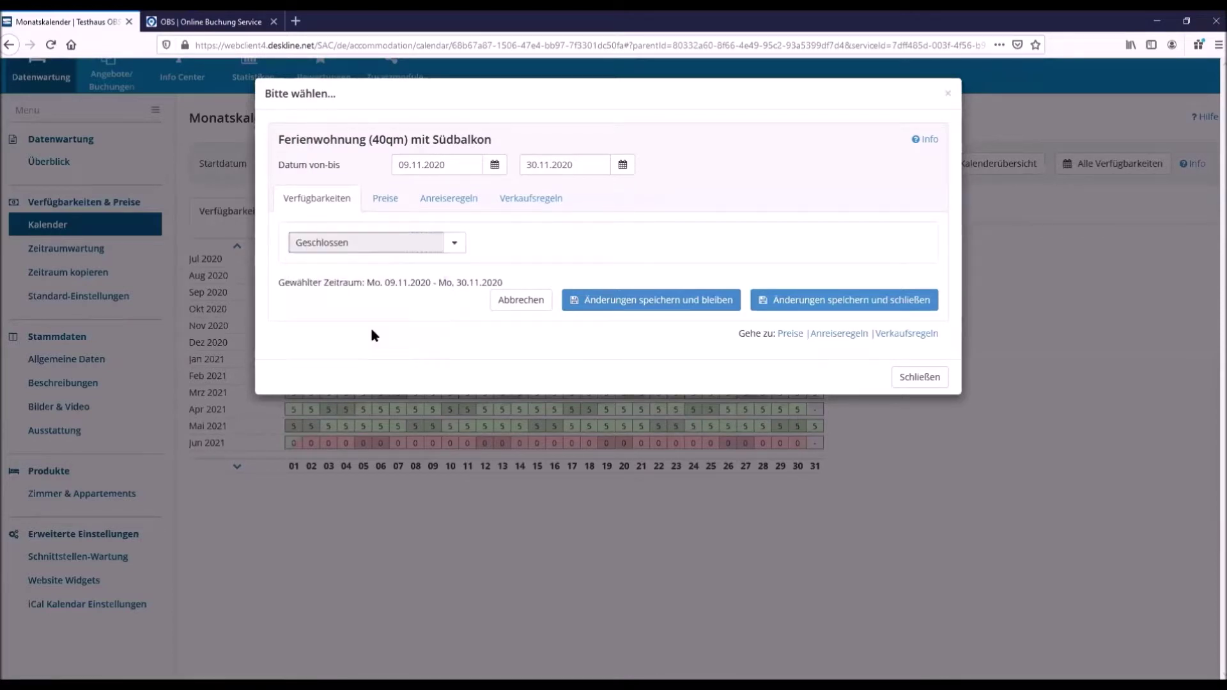
click(791, 299)
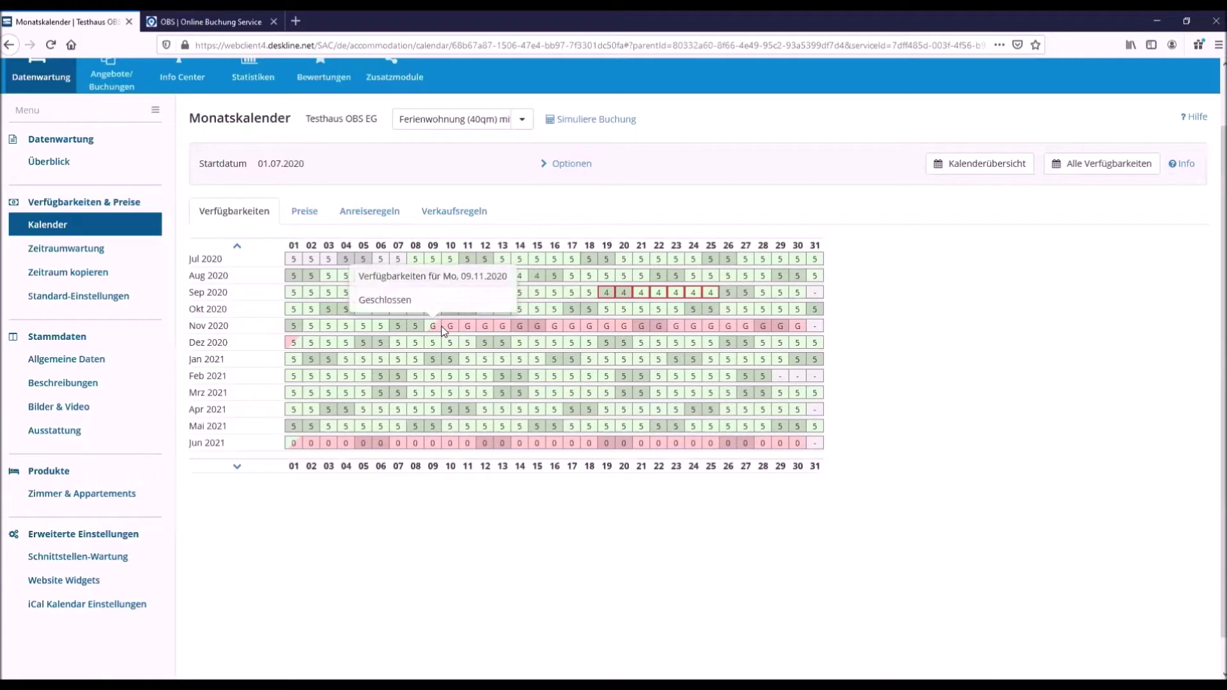
mouse_move(444, 329)
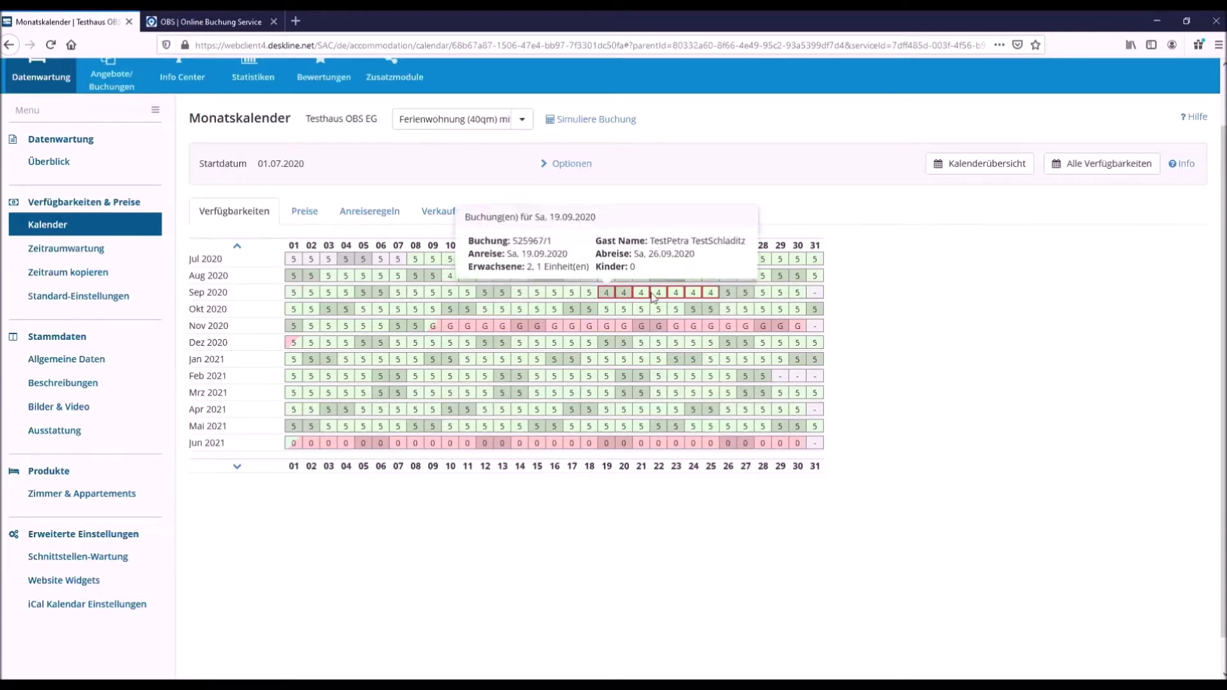
Step: Increase the apartment's availability by 1 unit for 10.08.2020 to 15.08.2020 and save the change
mouse_move(710, 296)
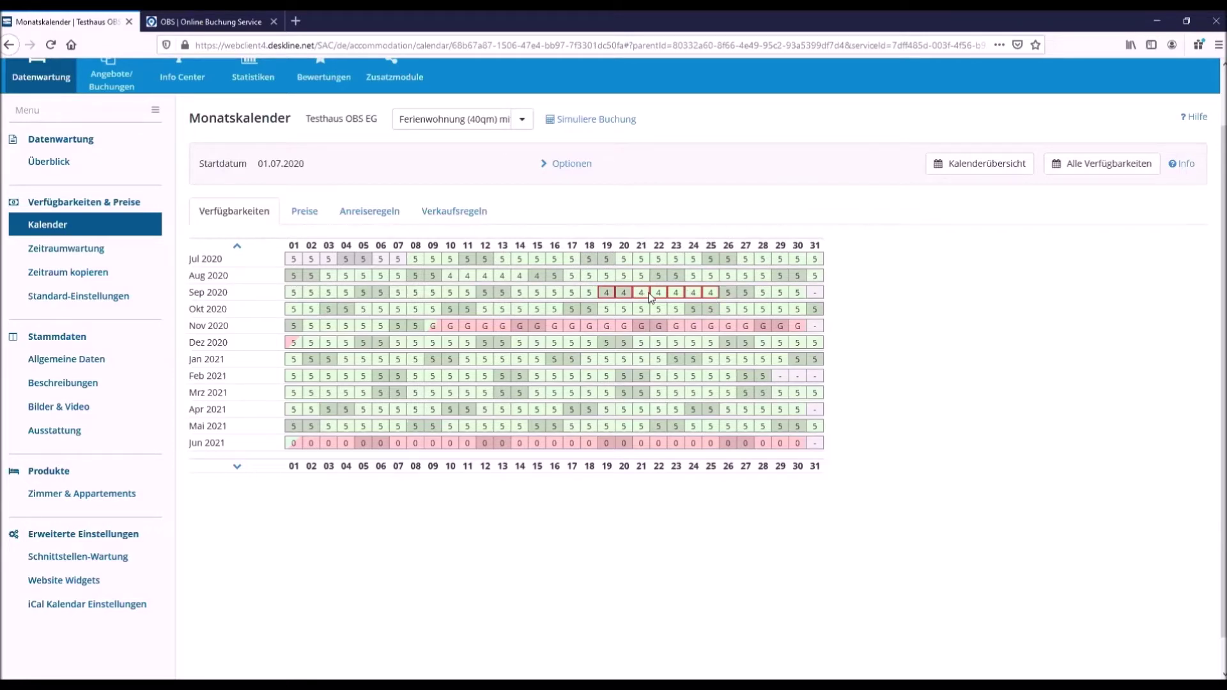
mouse_move(652, 298)
mouse_move(521, 283)
mouse_move(453, 282)
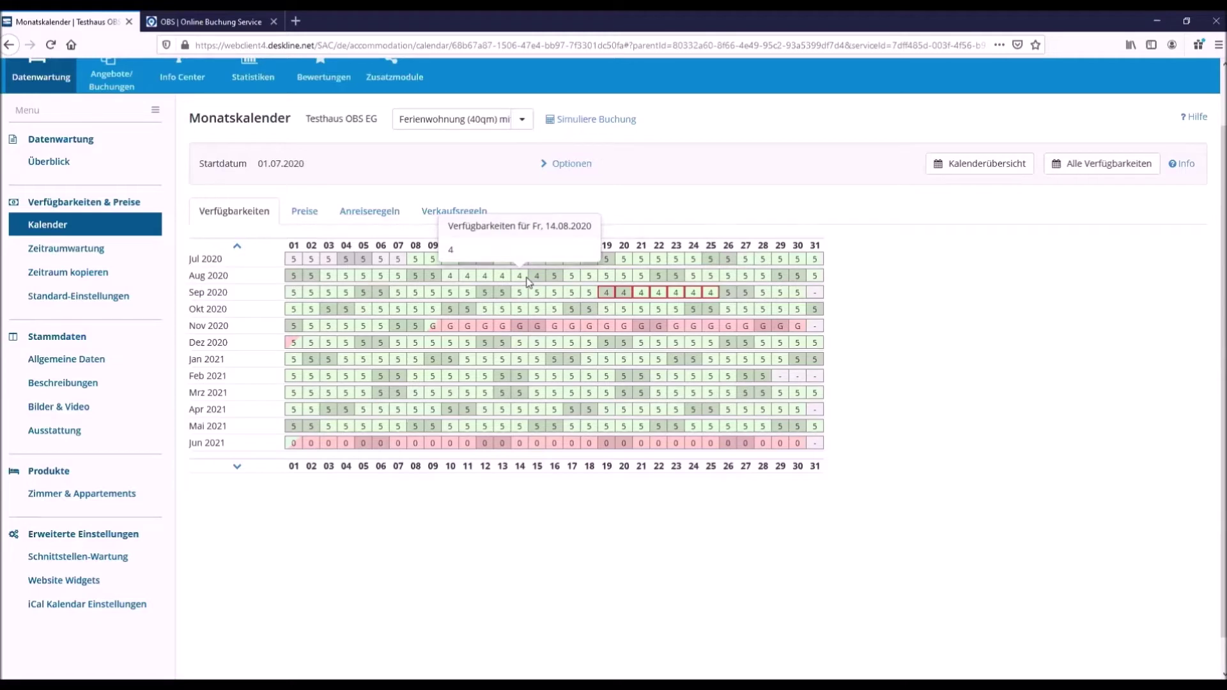
drag(452, 280, 536, 283)
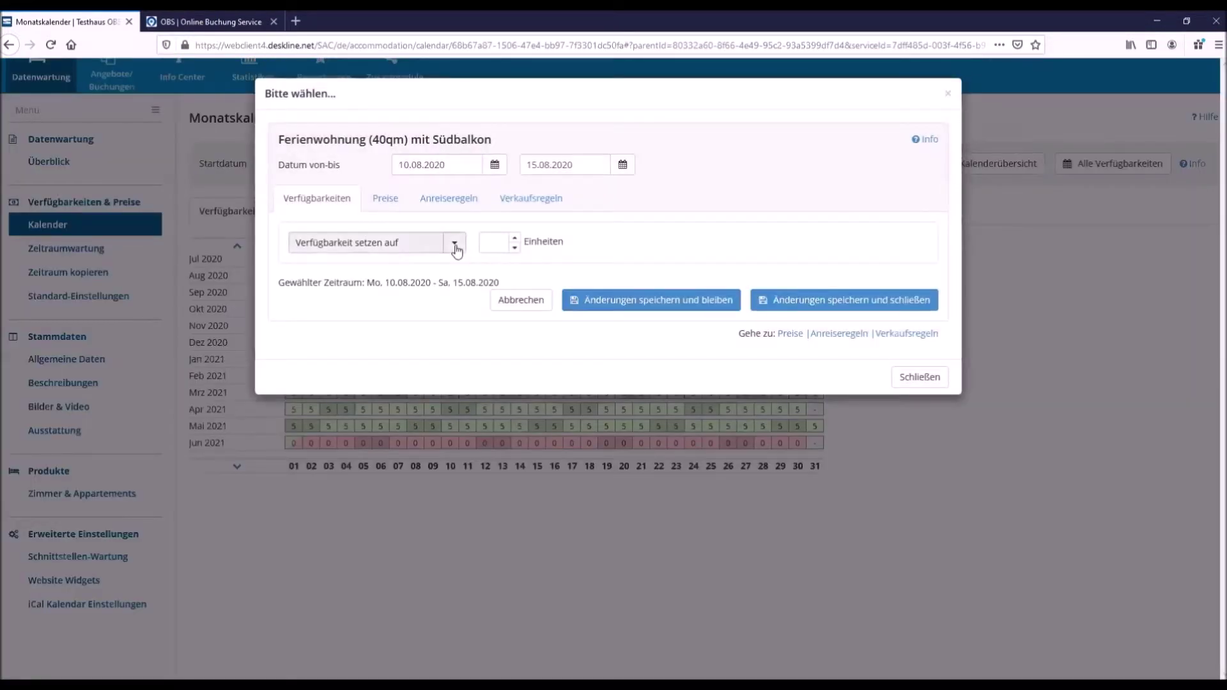
click(456, 249)
click(513, 240)
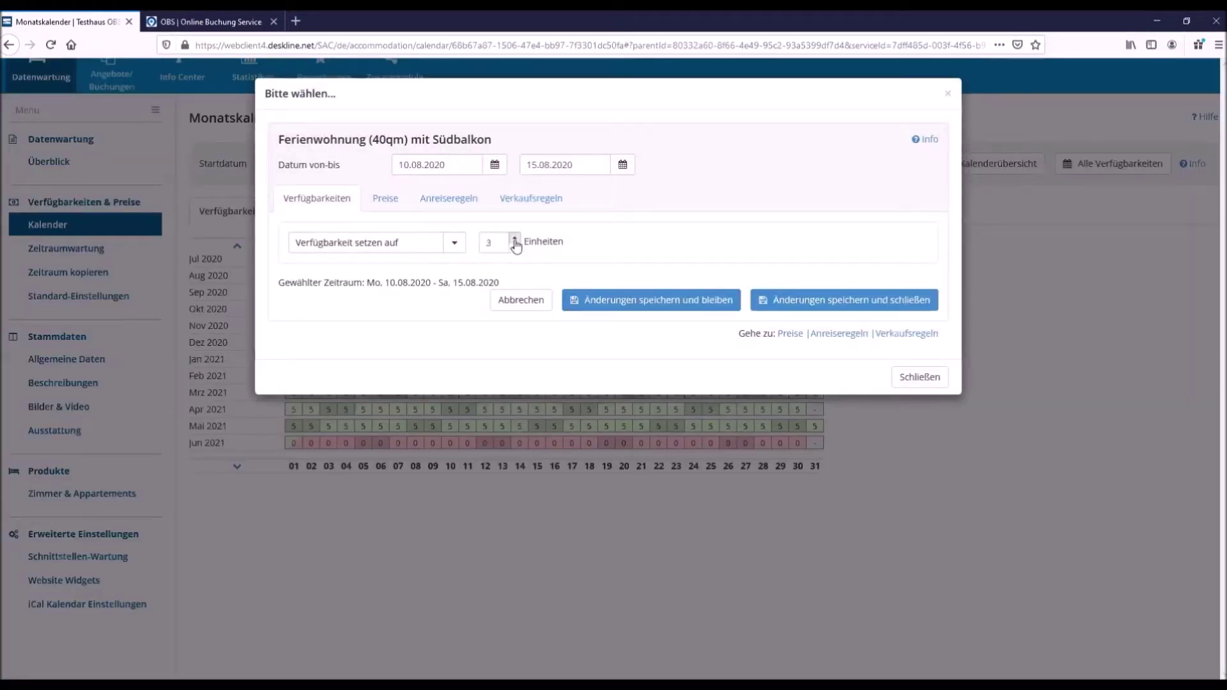
click(515, 241)
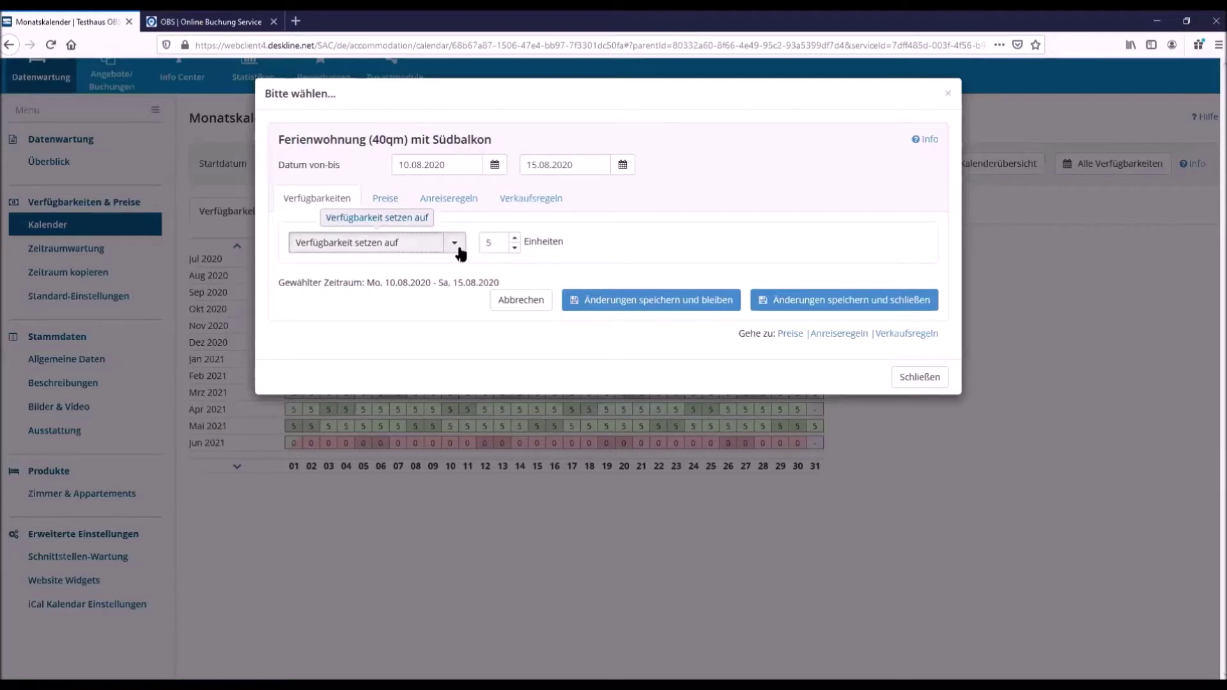
click(457, 250)
click(435, 280)
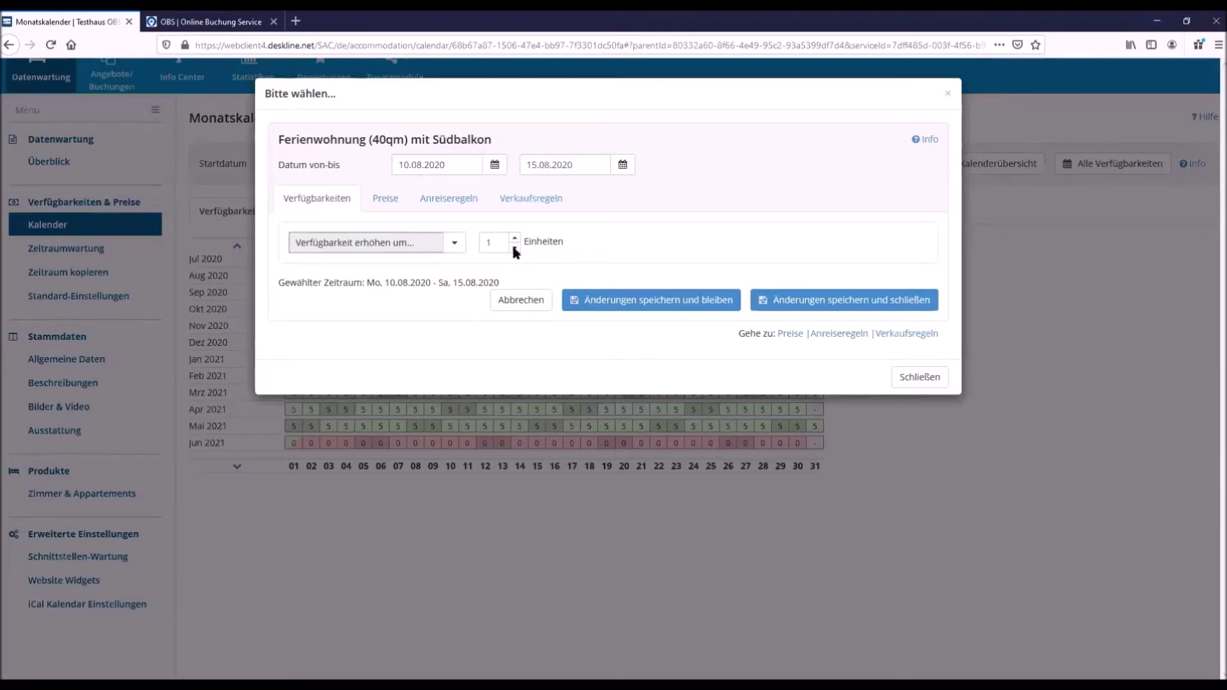
click(845, 306)
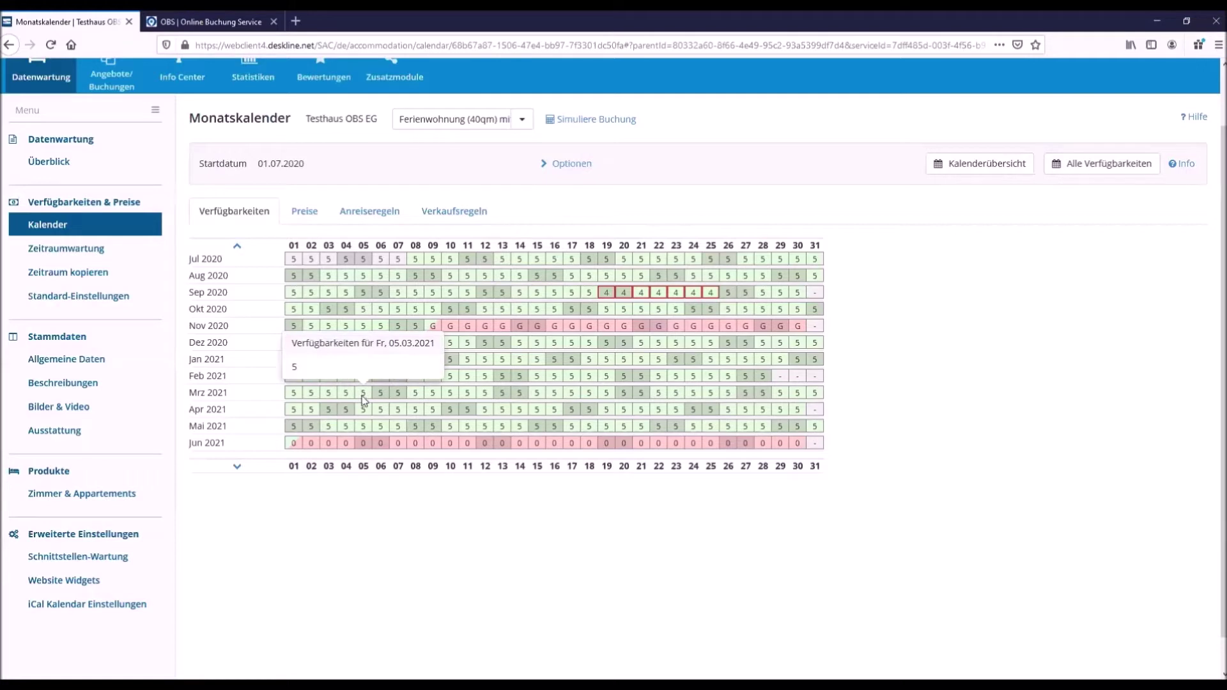
Step: Set the apartment's availability to 5 units for 01.06.2021 to 31.05.2022 and save the change
mouse_move(383, 418)
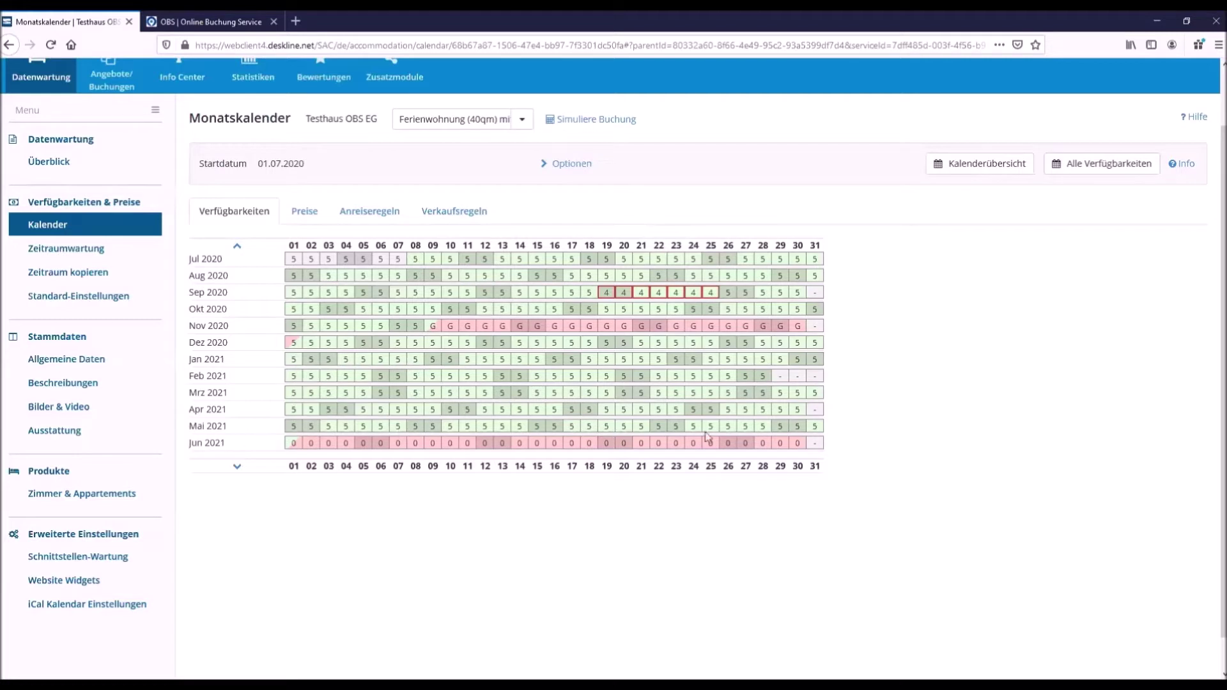
mouse_move(822, 428)
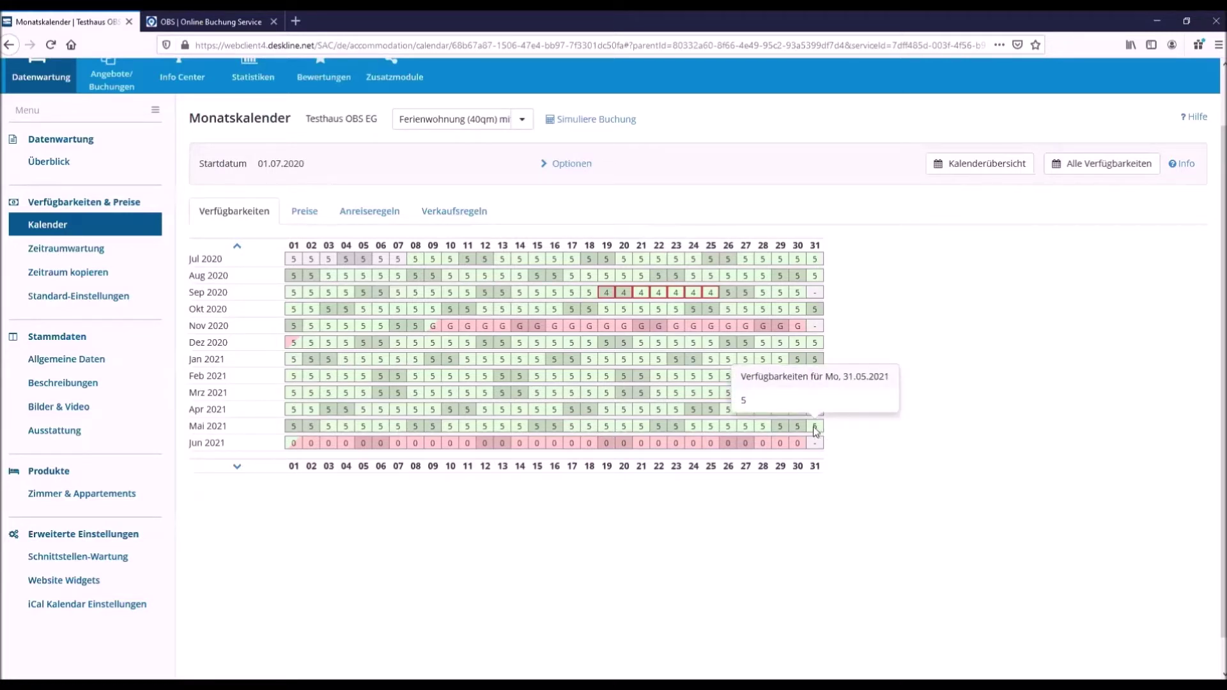
click(237, 470)
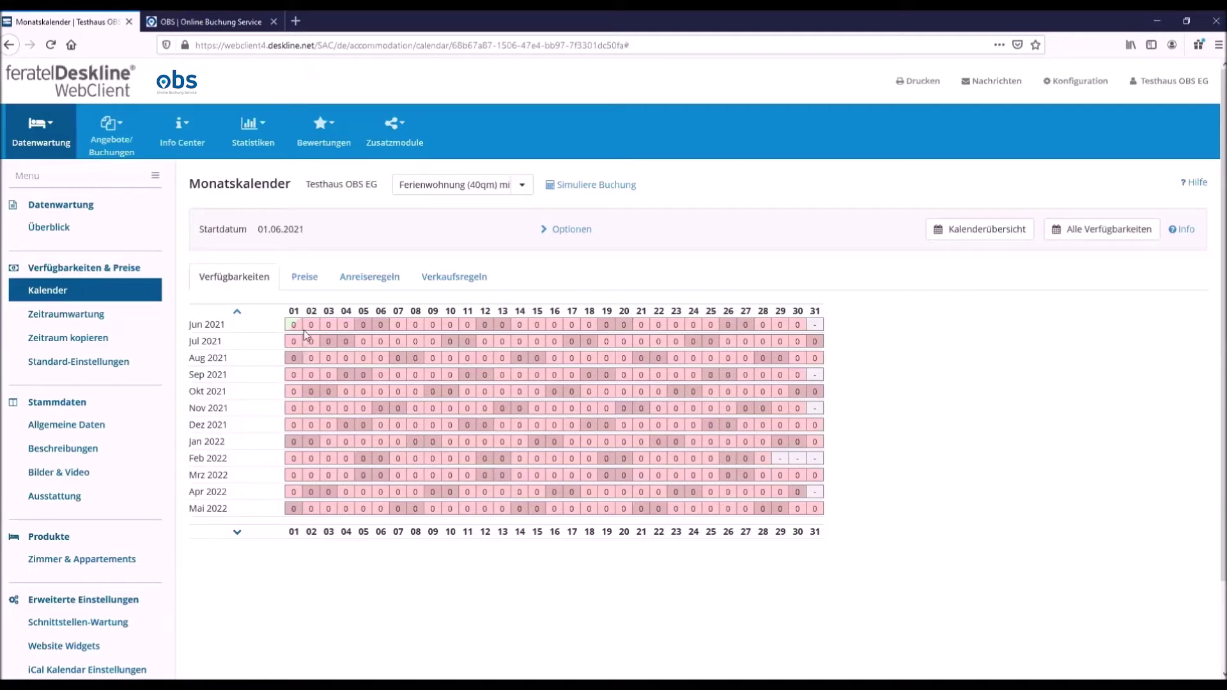
mouse_move(300, 329)
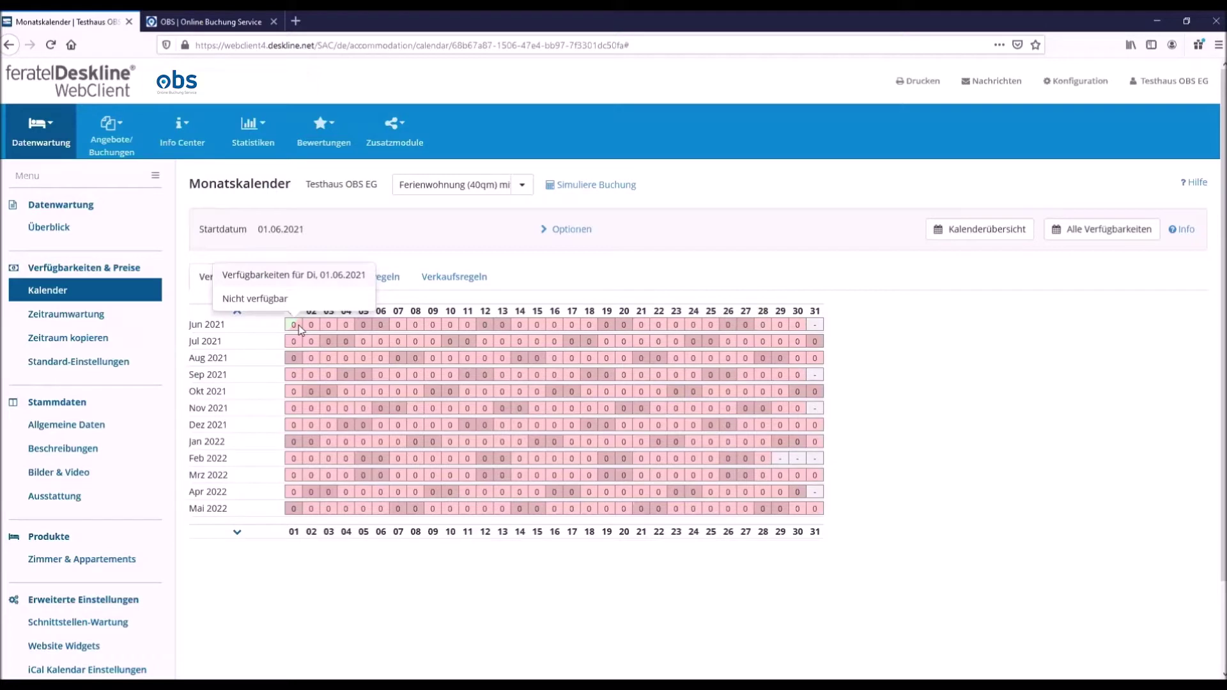
drag(300, 330, 812, 511)
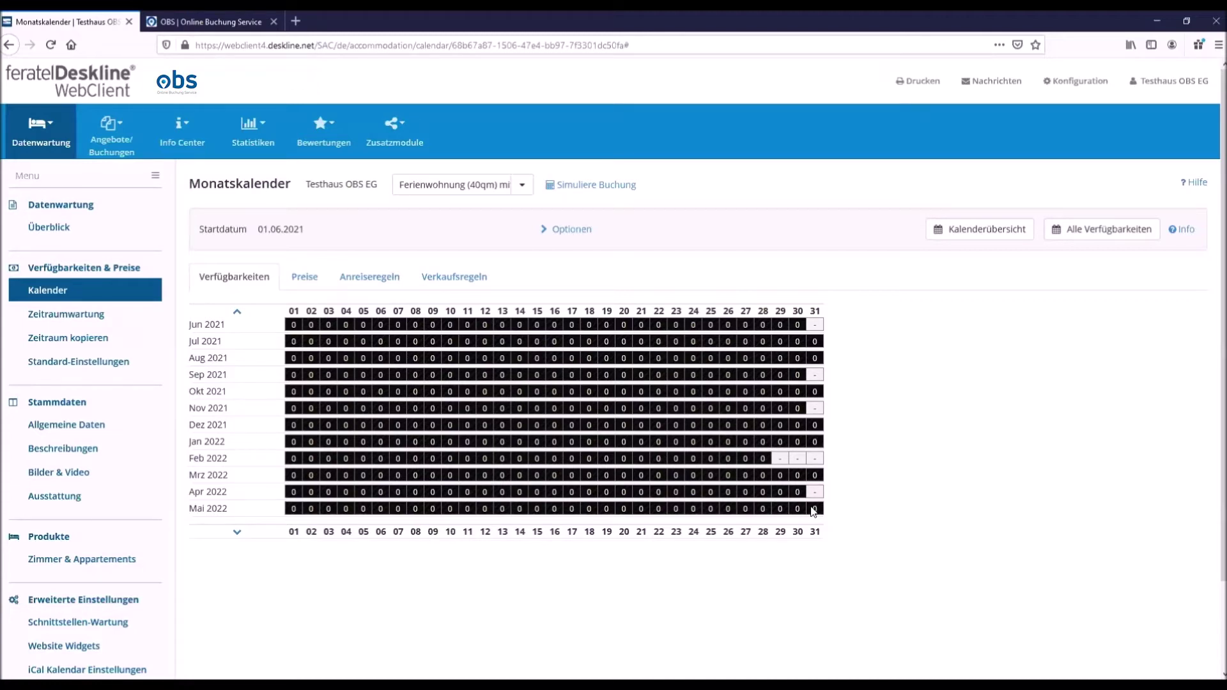
drag(813, 511, 815, 512)
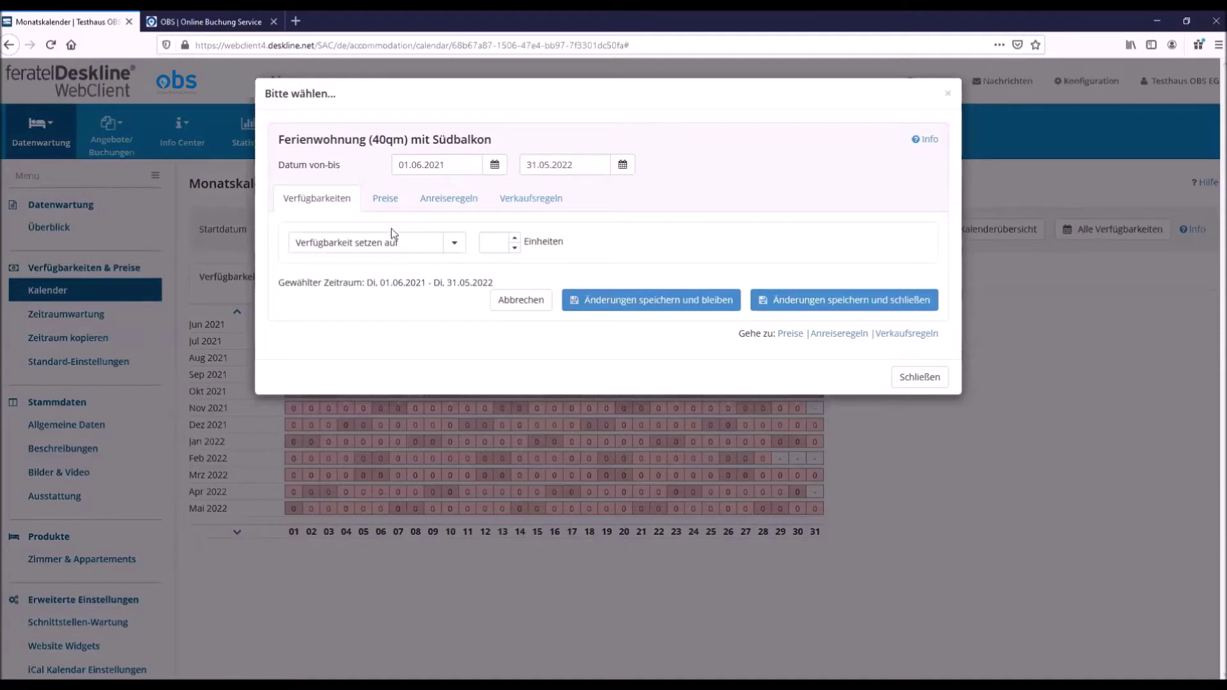
click(500, 246)
click(810, 305)
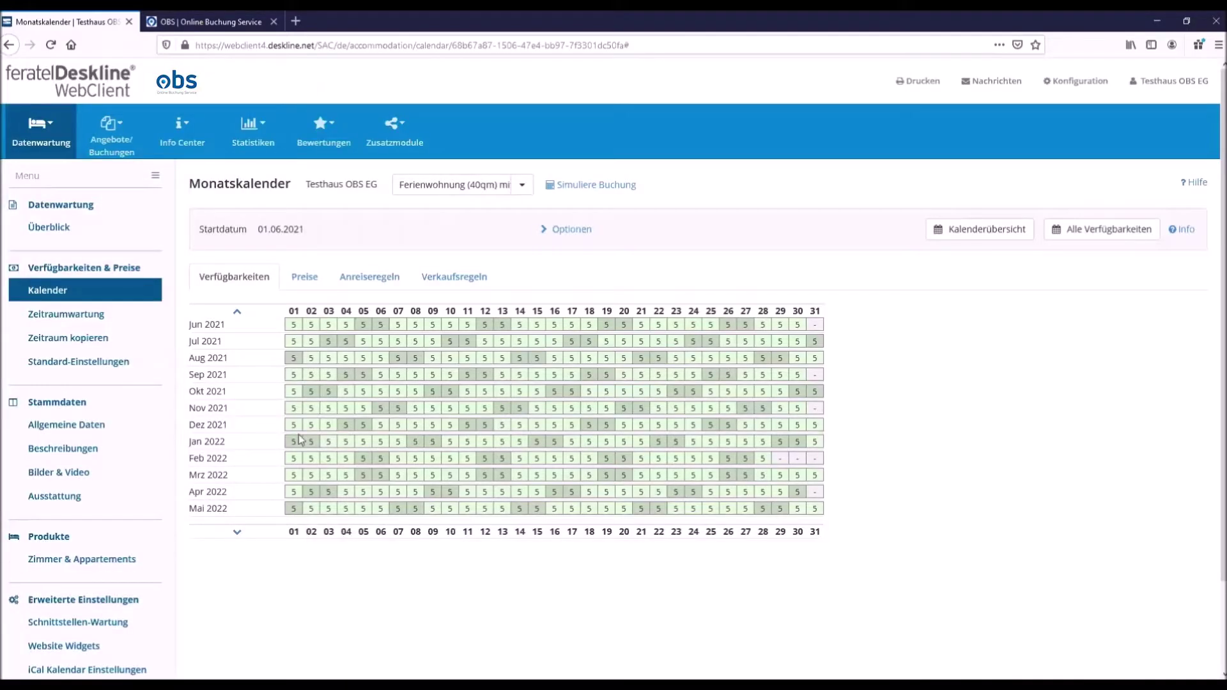
click(236, 313)
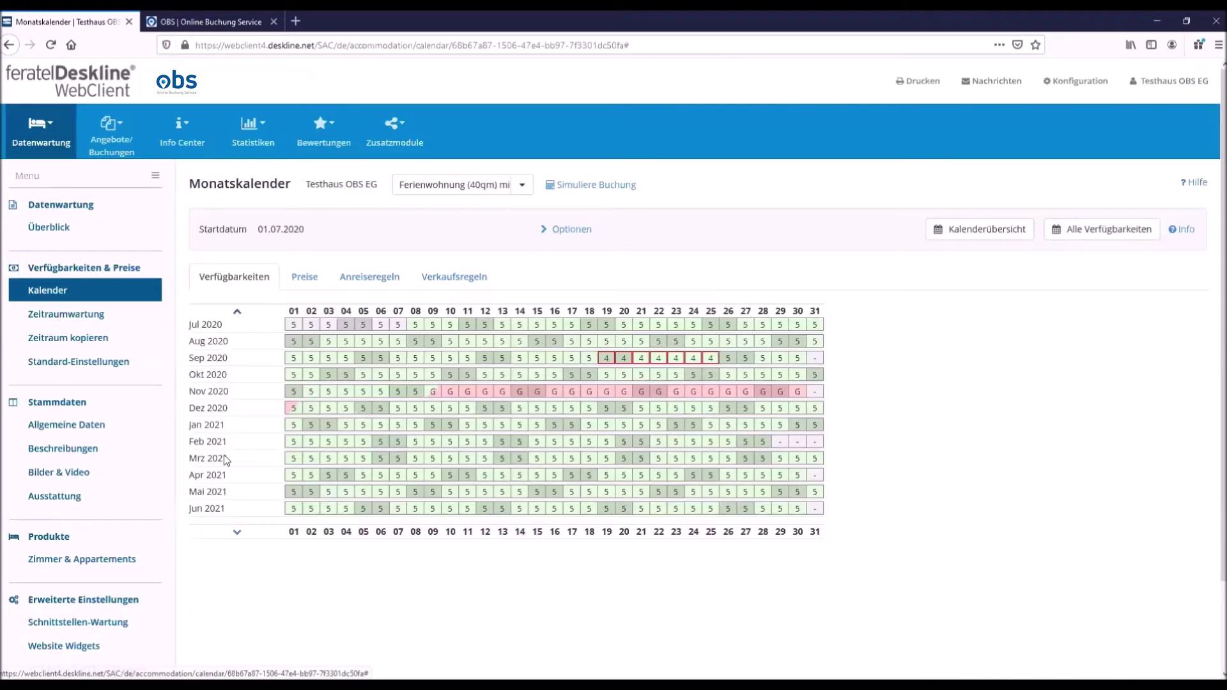
click(237, 532)
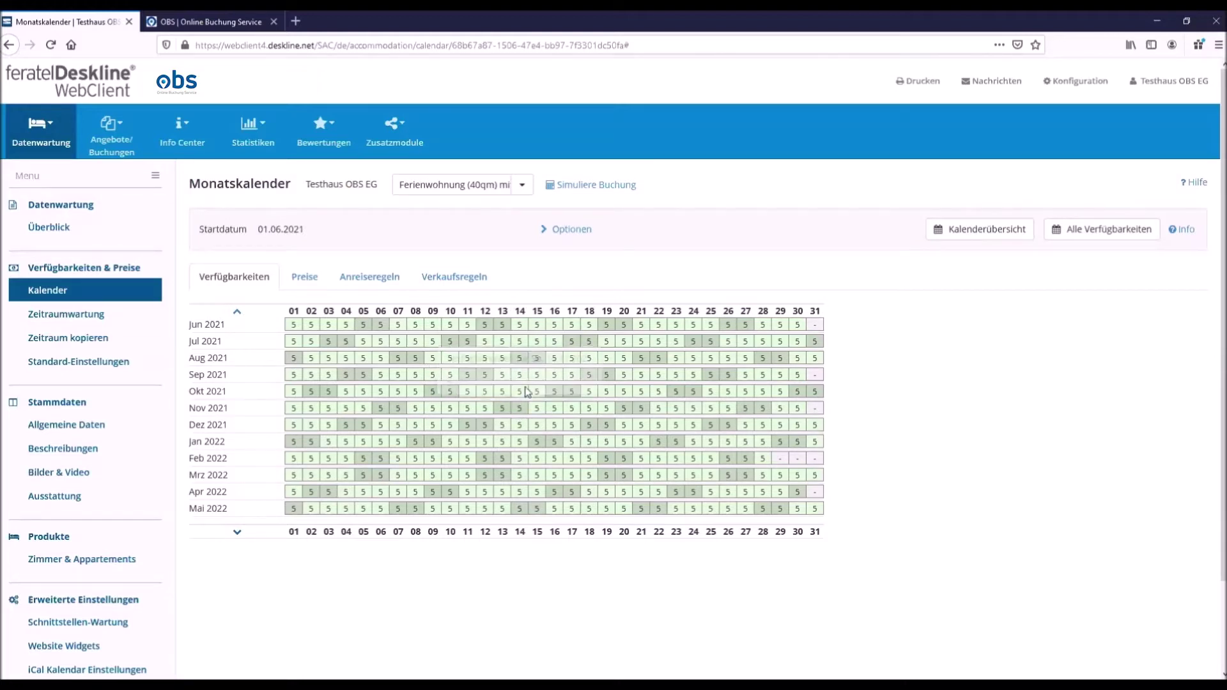
Step: Examine the apartment's price calendar from June 2021 through March 2024 and the STANDARD price template
click(314, 285)
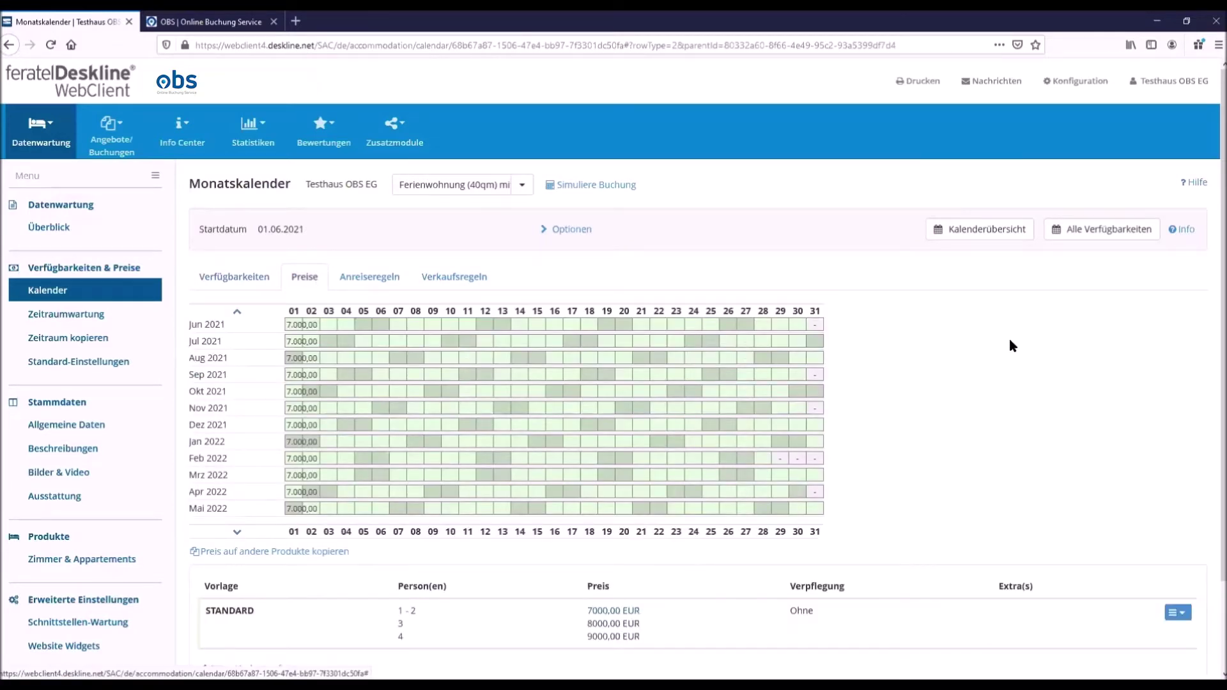
scroll(975, 345, down, 2)
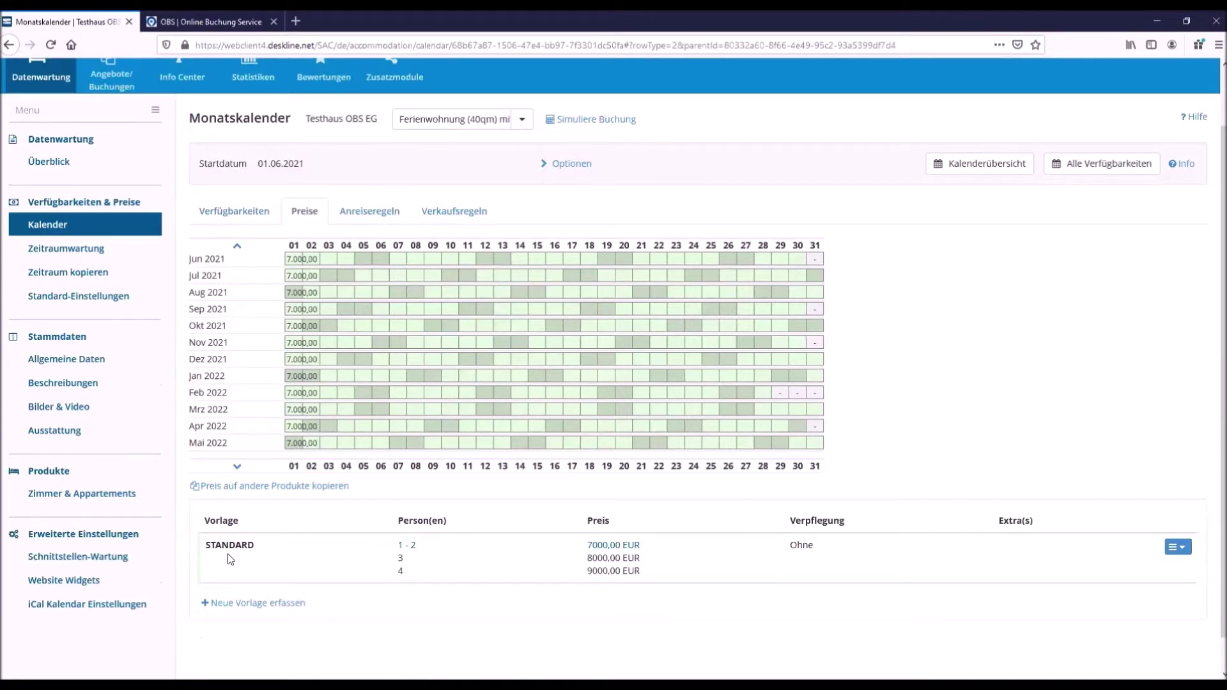
click(419, 393)
mouse_move(356, 377)
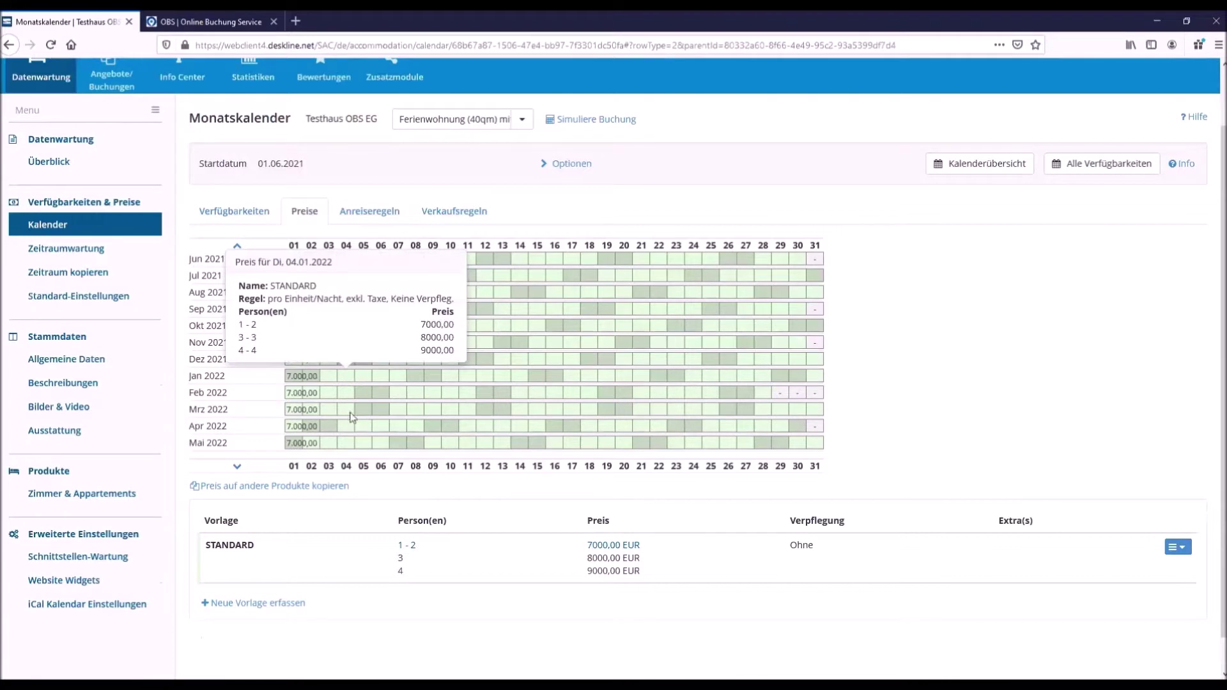
click(237, 468)
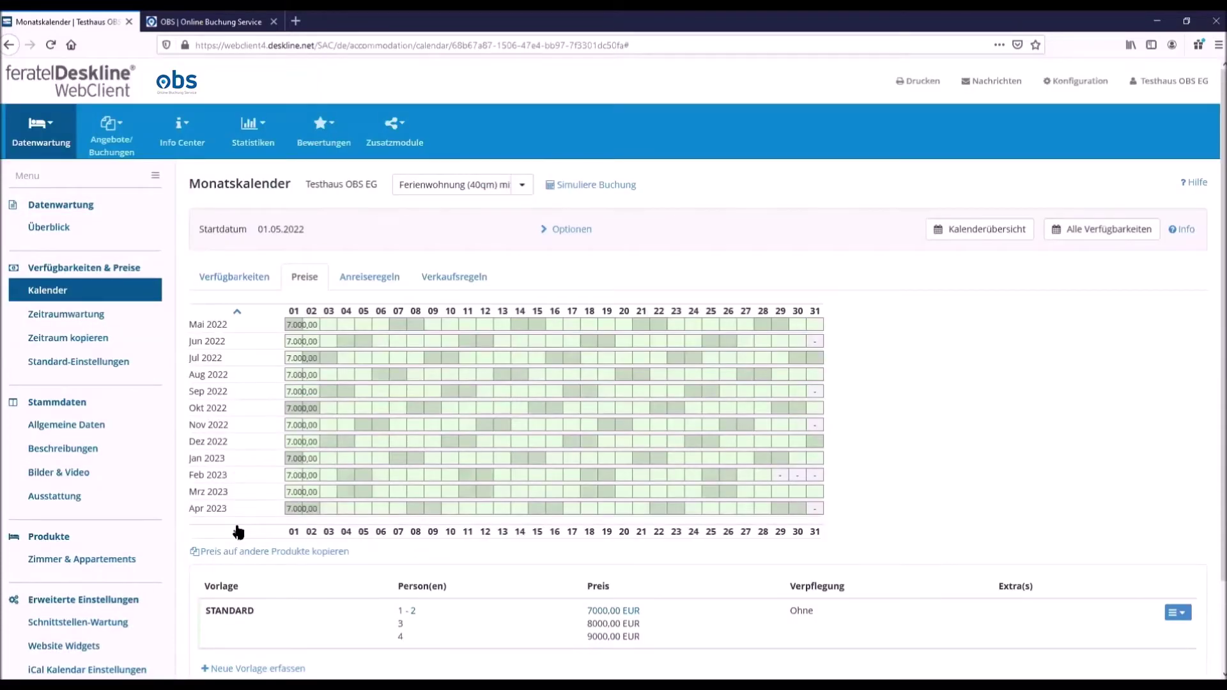
click(237, 532)
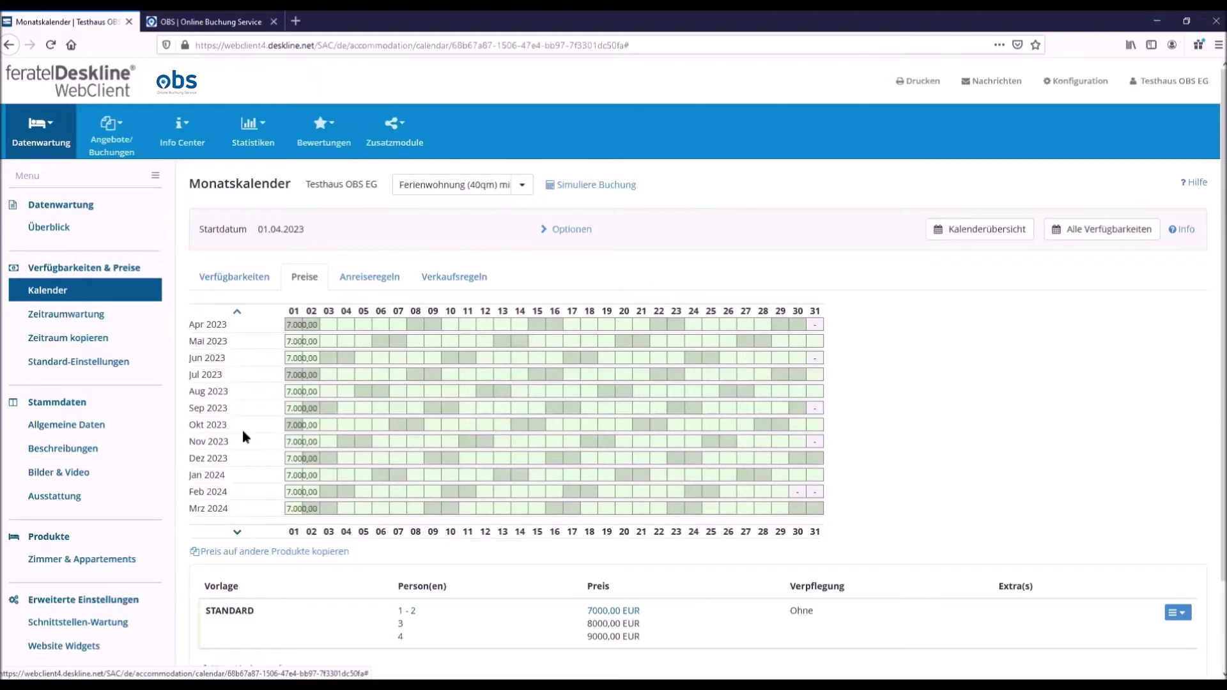
Step: Return the price calendar to June 2021 and examine the STANDARD template's price details
click(239, 313)
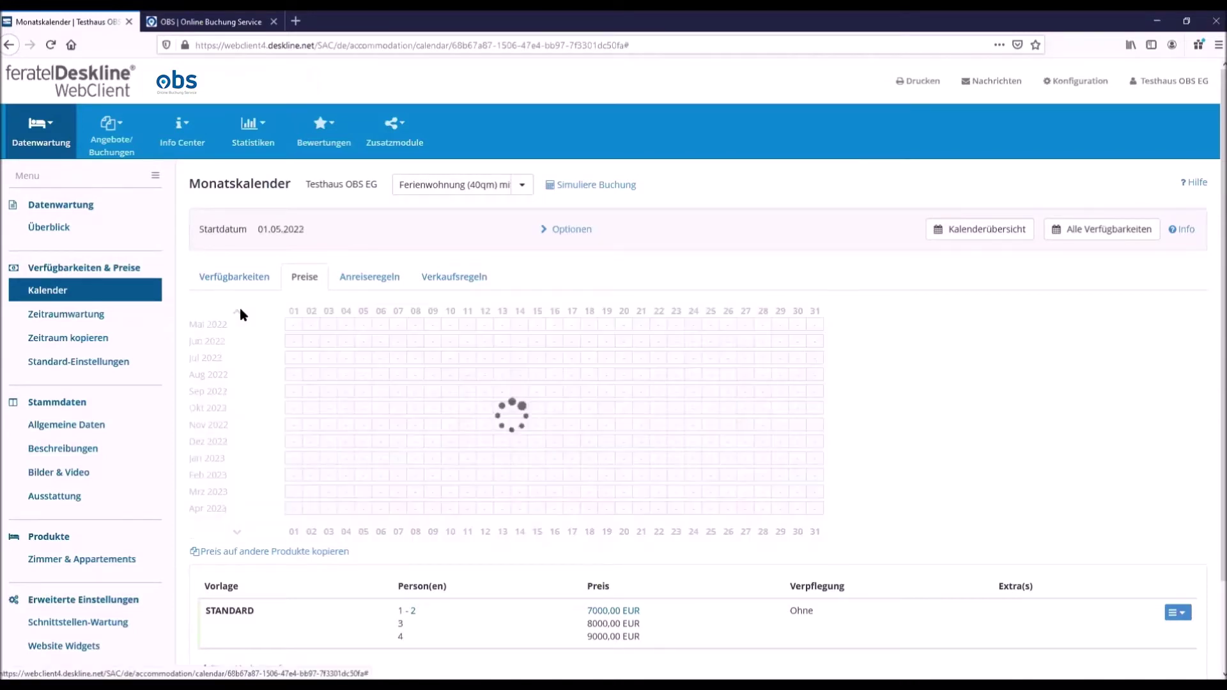
click(239, 312)
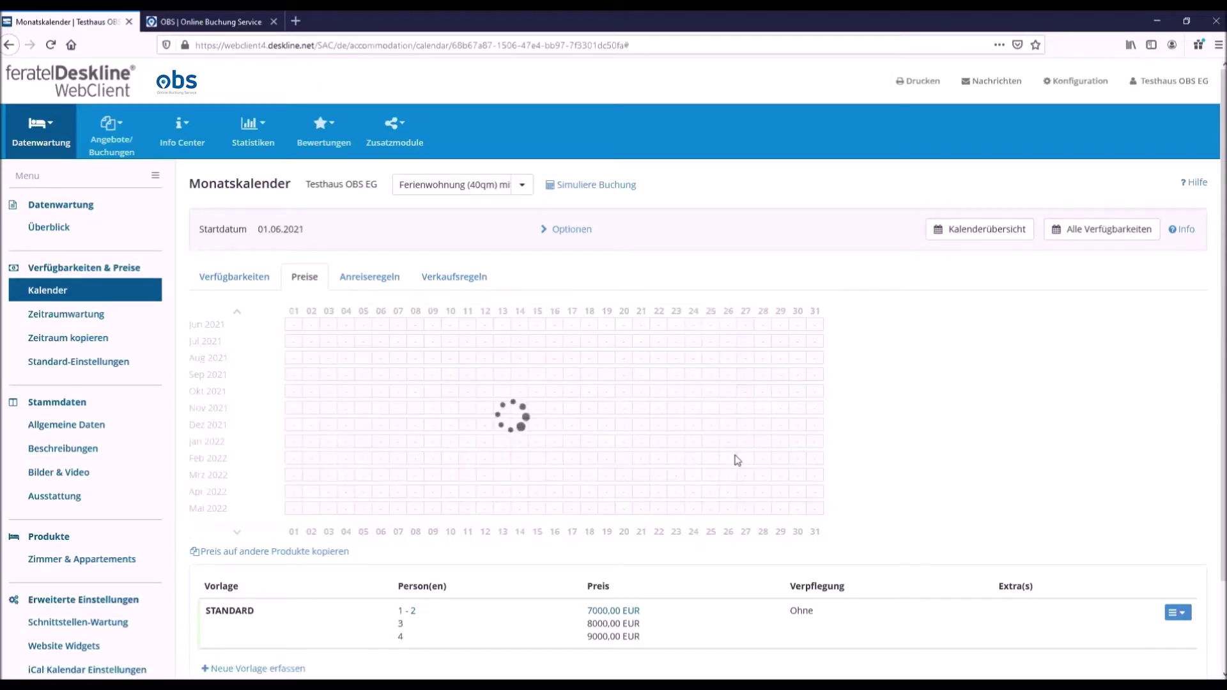
scroll(857, 446, down, 1)
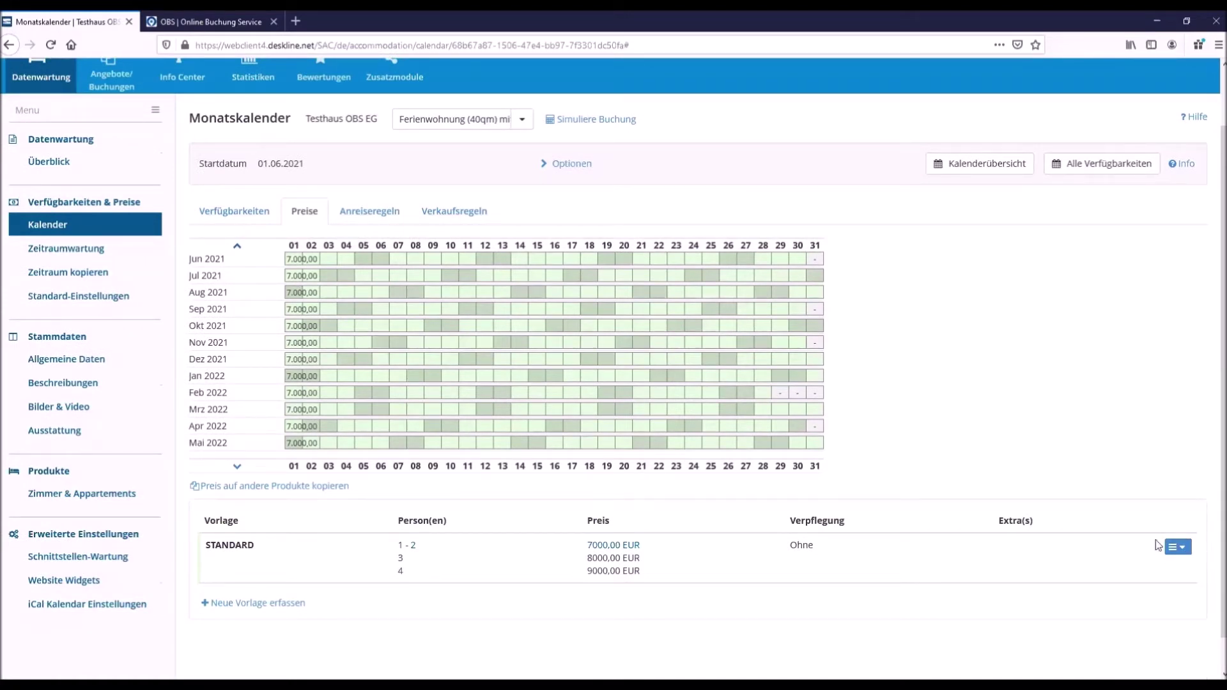
click(1179, 550)
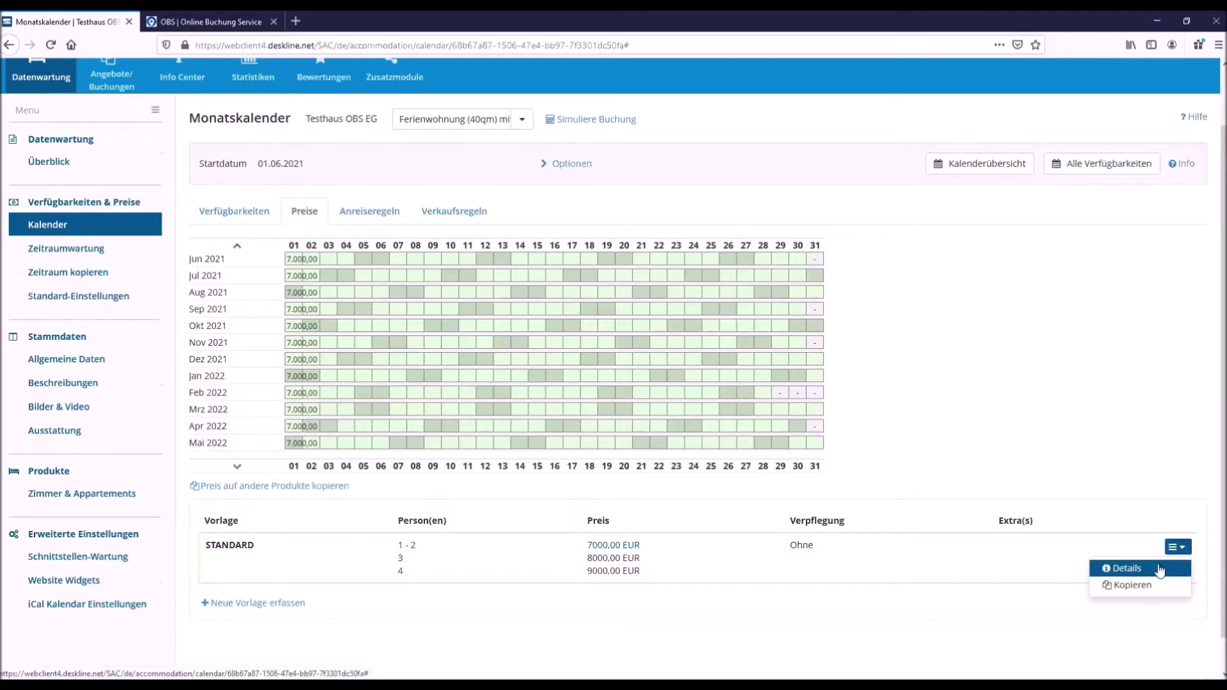
click(1135, 567)
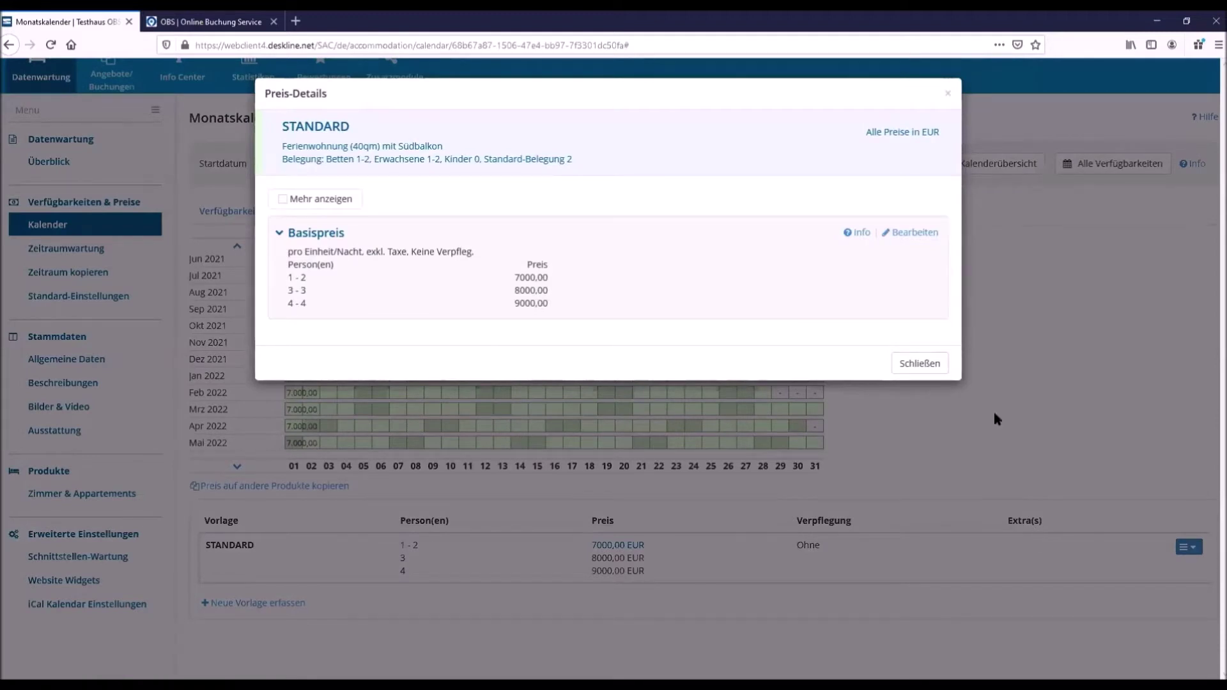
Step: Try splitting the STANDARD base price for 1 and 2 persons, with 8000 for 2 persons, and close without saving
click(902, 232)
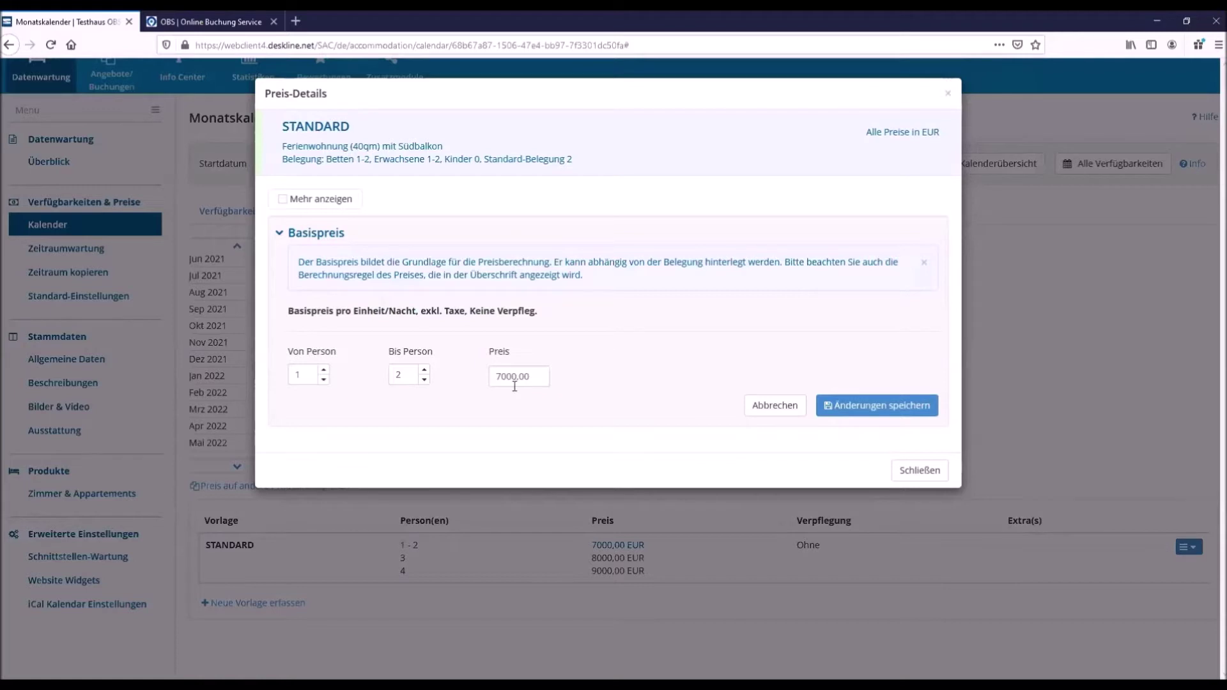
click(425, 379)
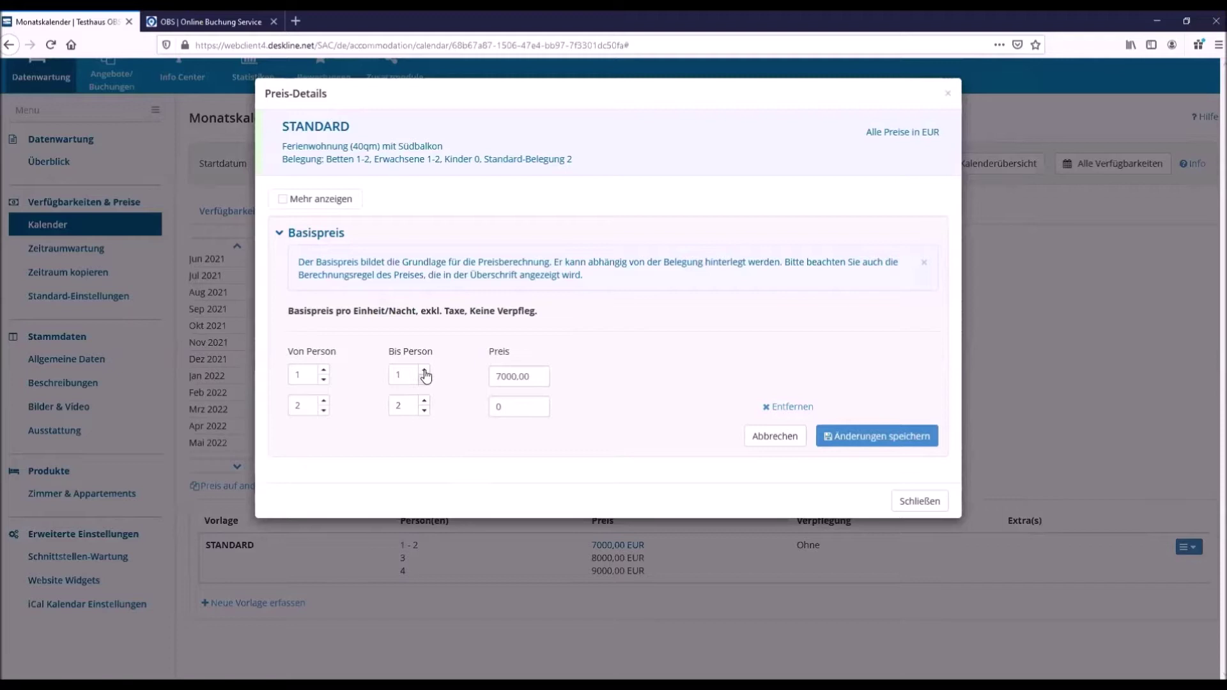
click(495, 407)
text(8000)
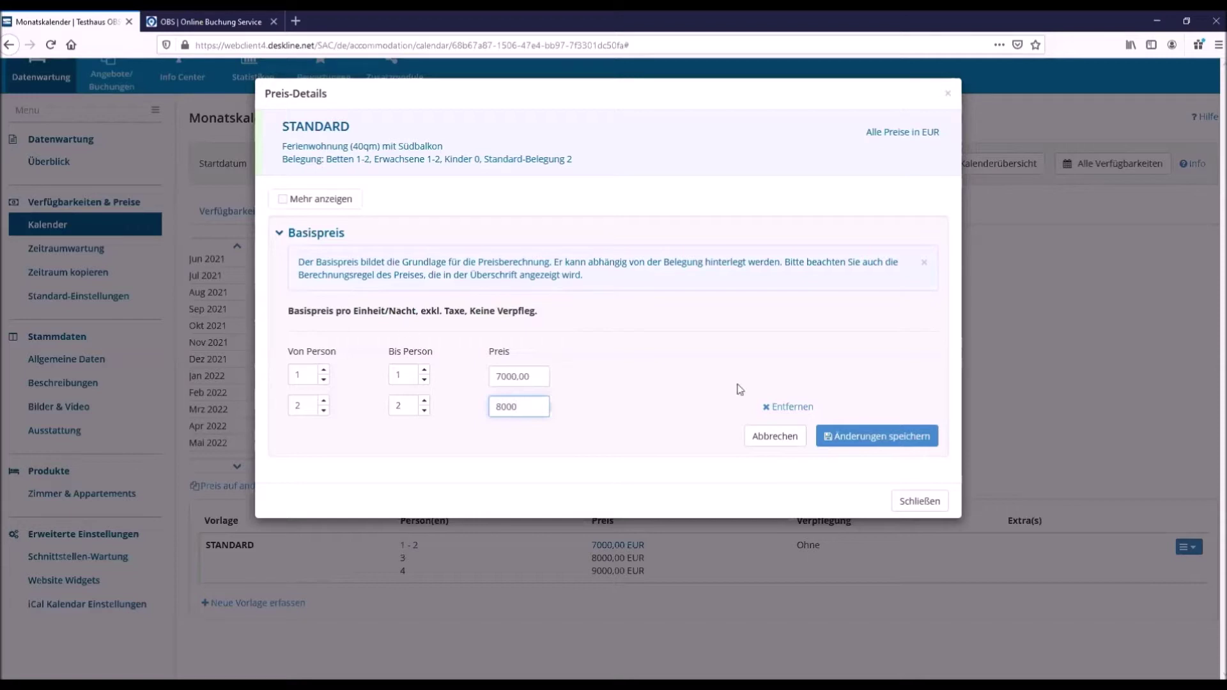
click(915, 501)
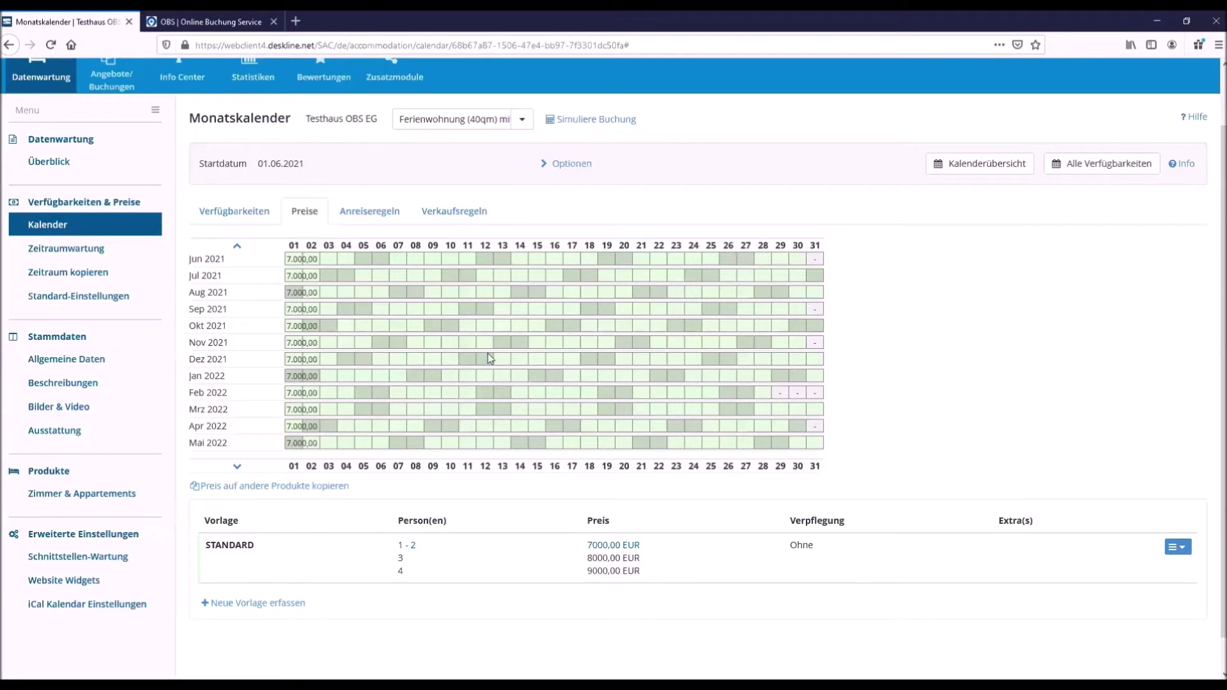
Step: Create a new price template named Hauptsaison with a light red colour
mouse_move(503, 298)
mouse_move(508, 333)
scroll(944, 329, down, 1)
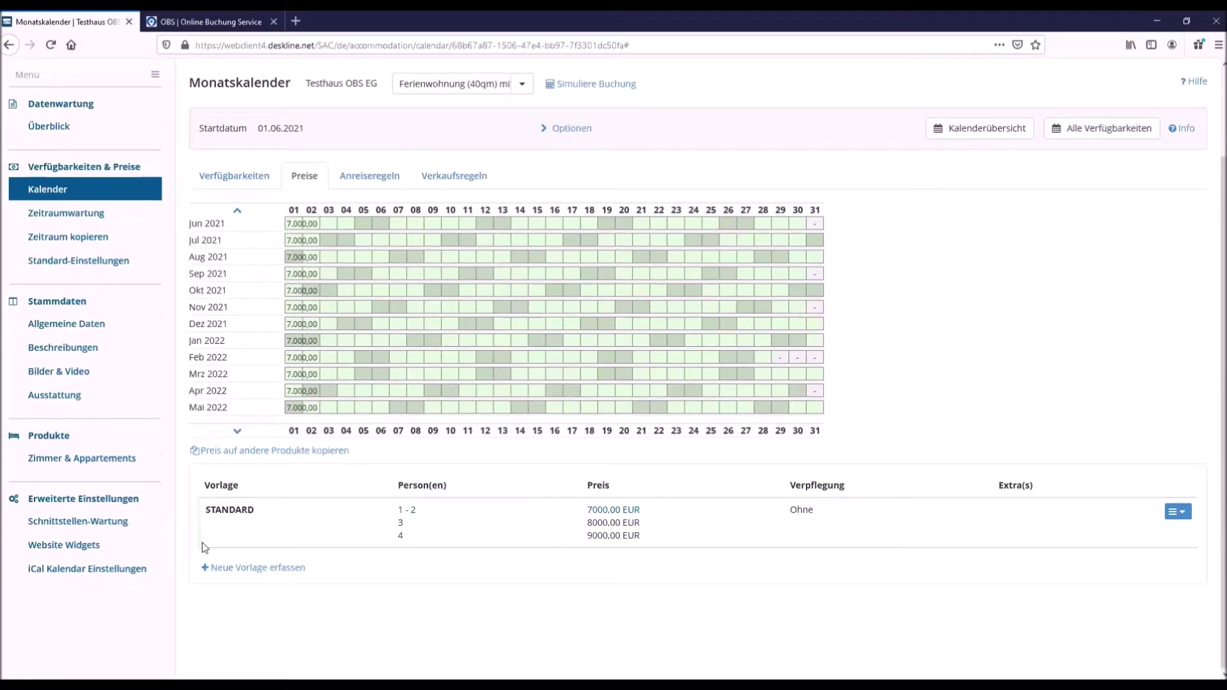
click(259, 568)
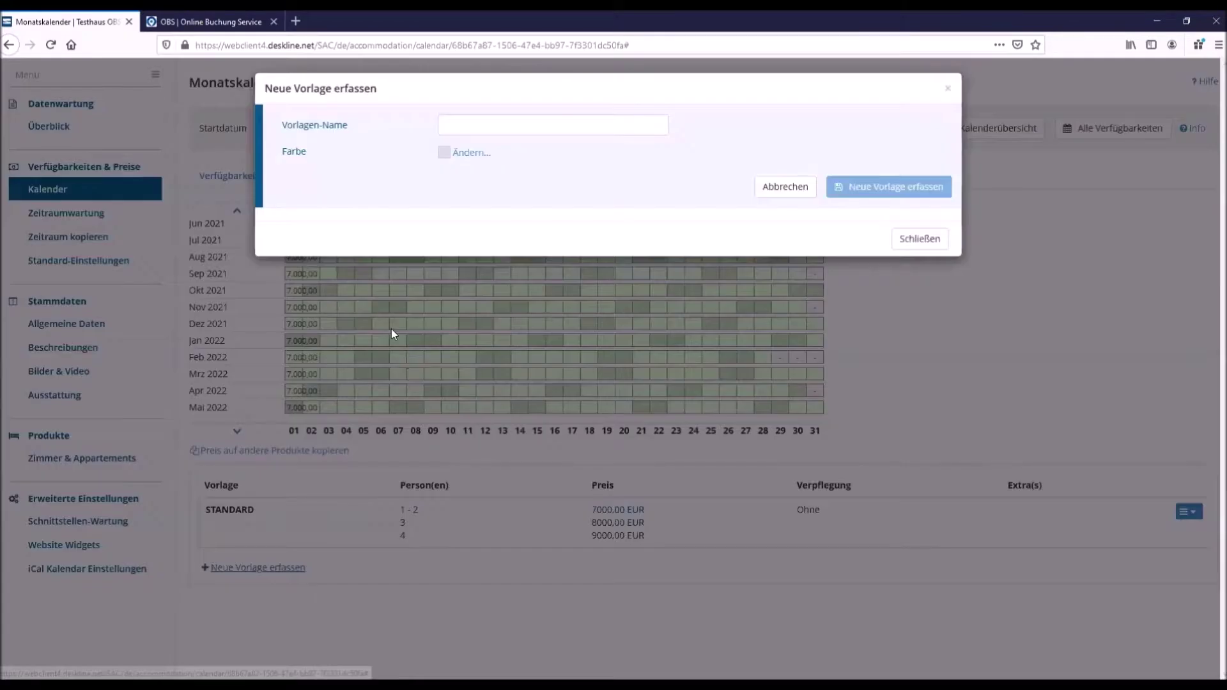
click(516, 124)
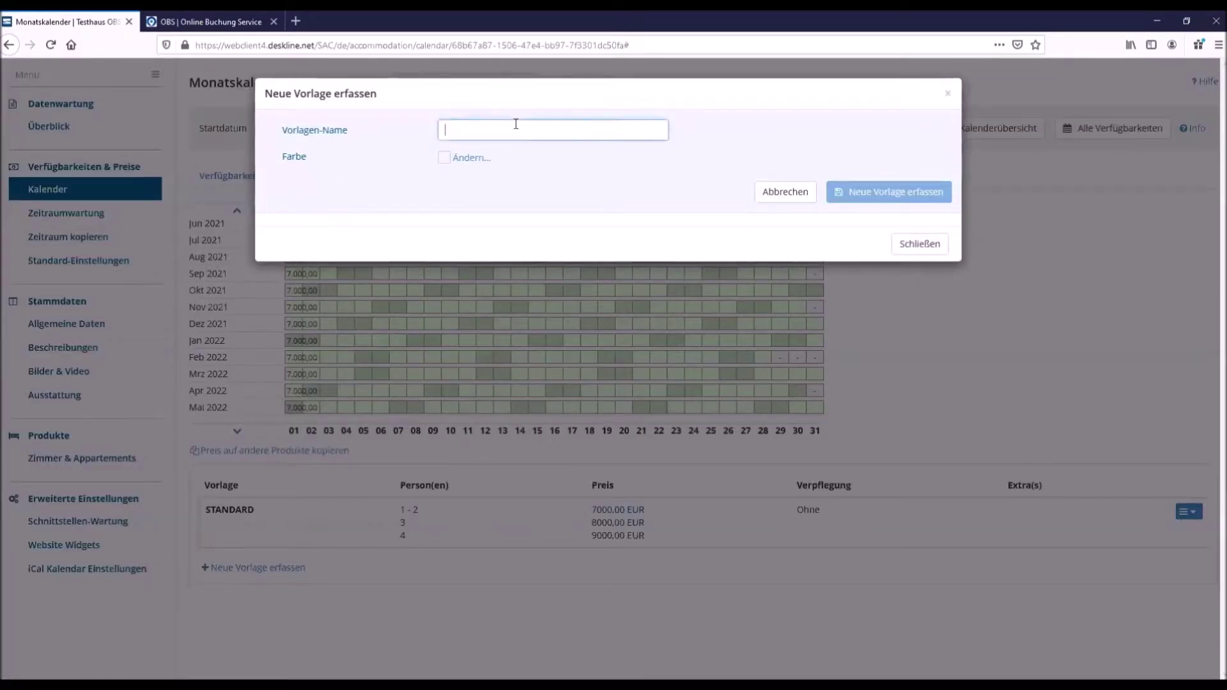
text(Hauptsaison)
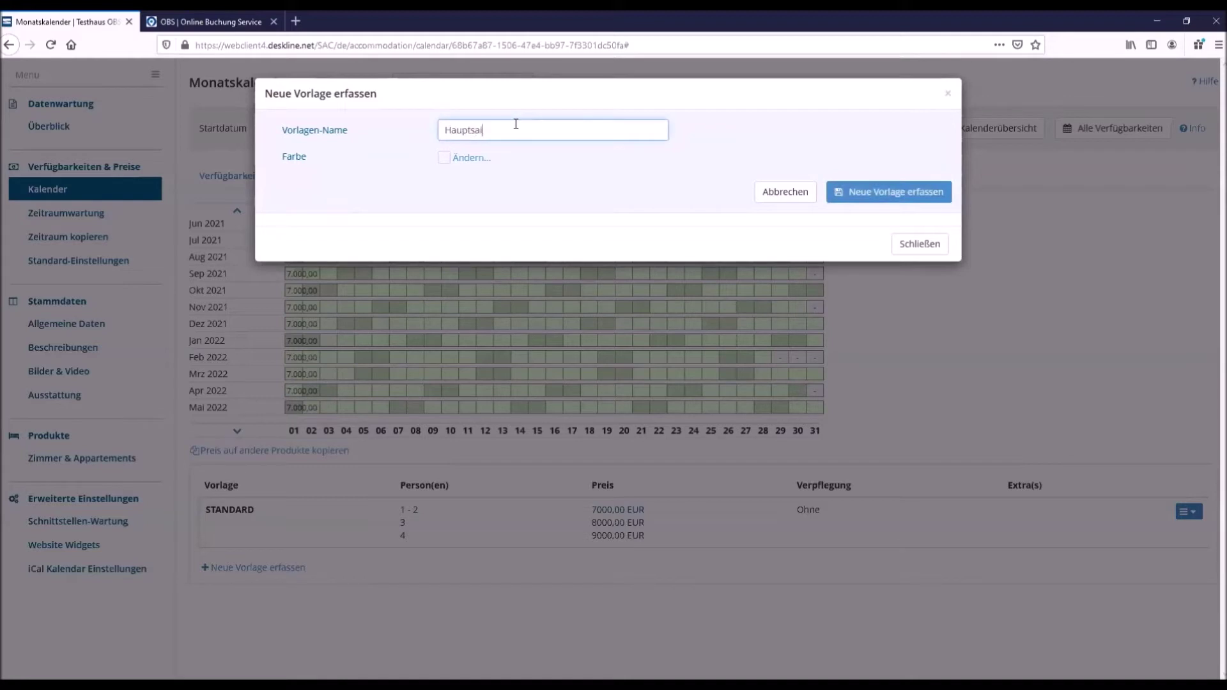
click(471, 158)
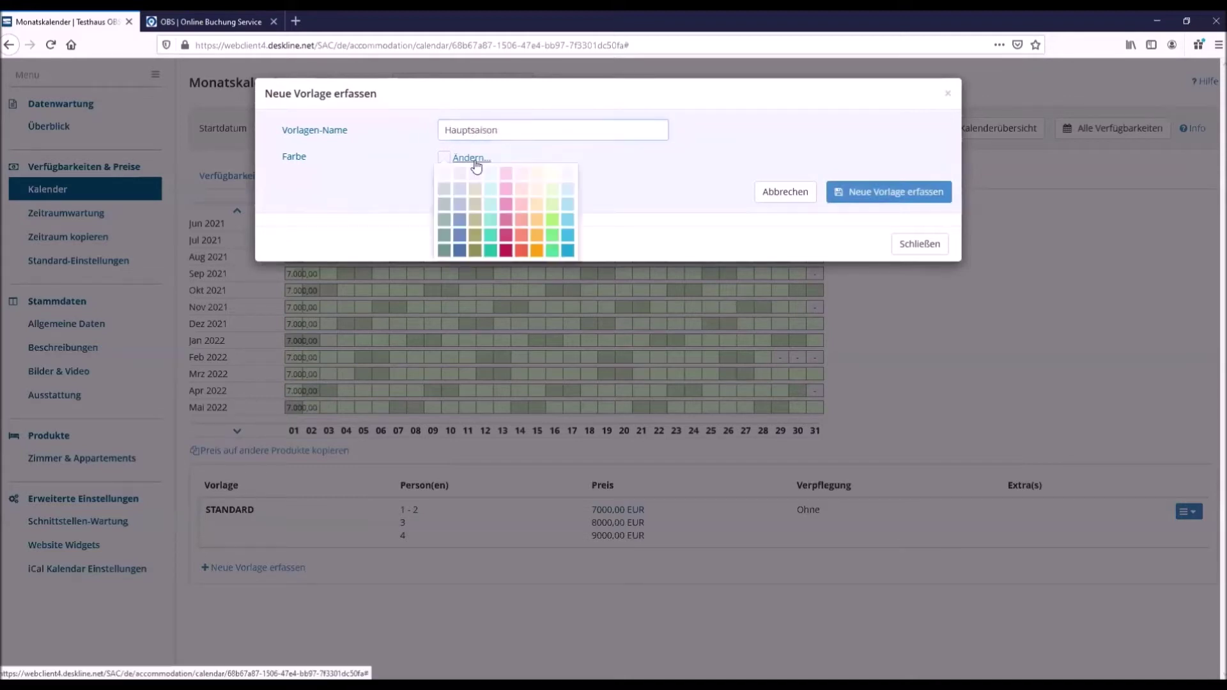
click(522, 190)
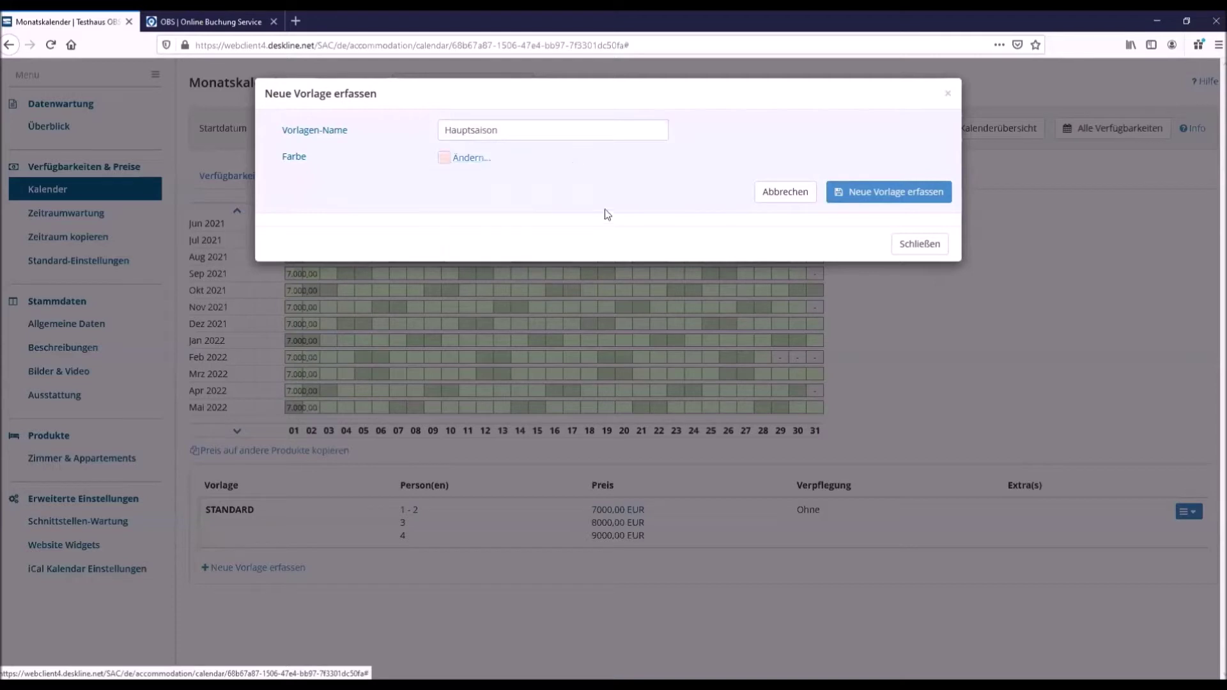
click(857, 194)
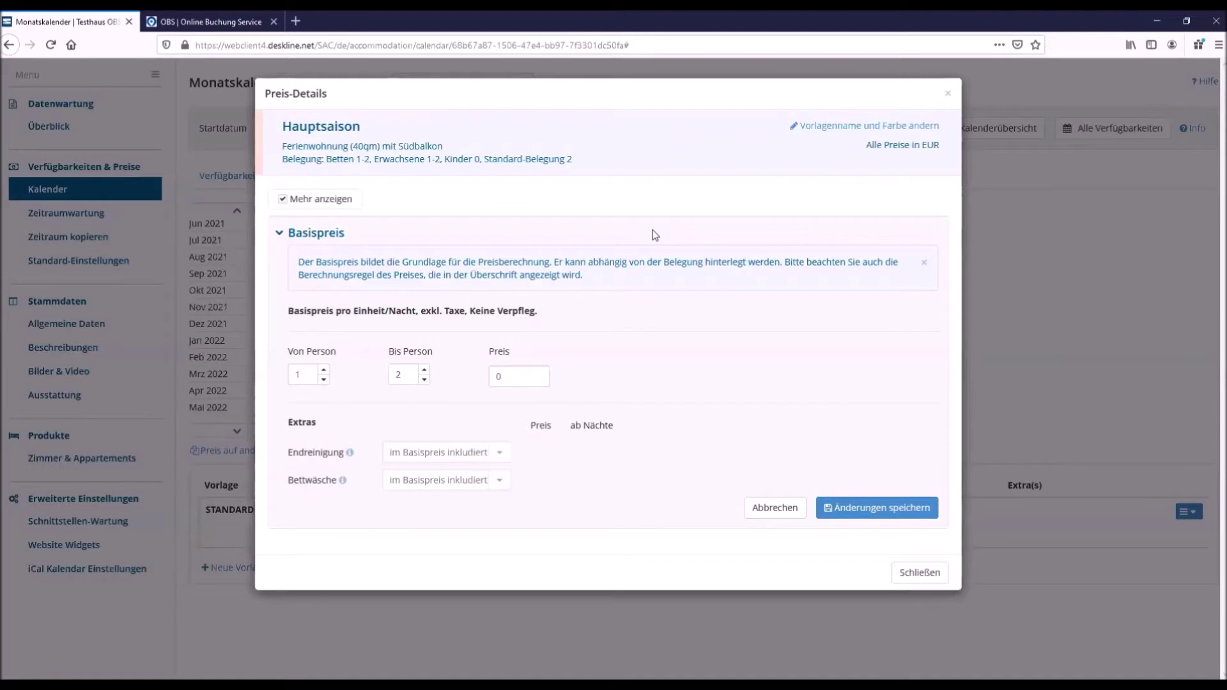
Step: Set the Hauptsaison base price to 10000 EUR for 1 to 2 persons, save it and close the price details
double_click(508, 375)
text(10000)
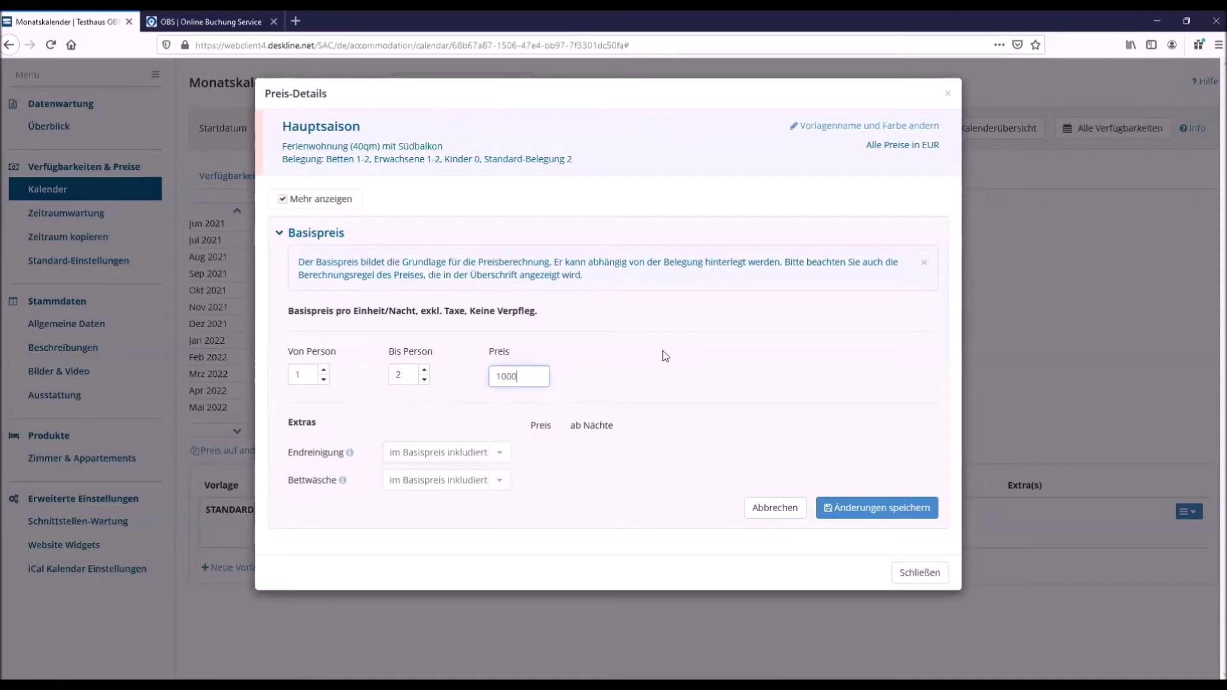
click(900, 518)
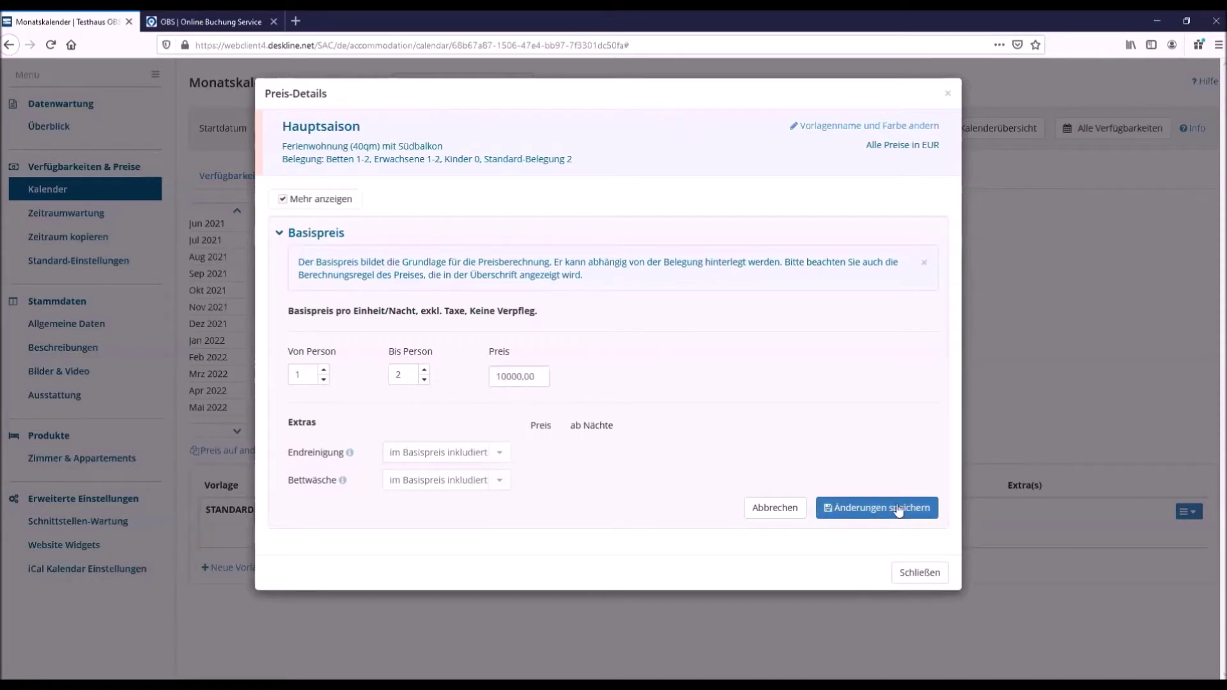
click(843, 507)
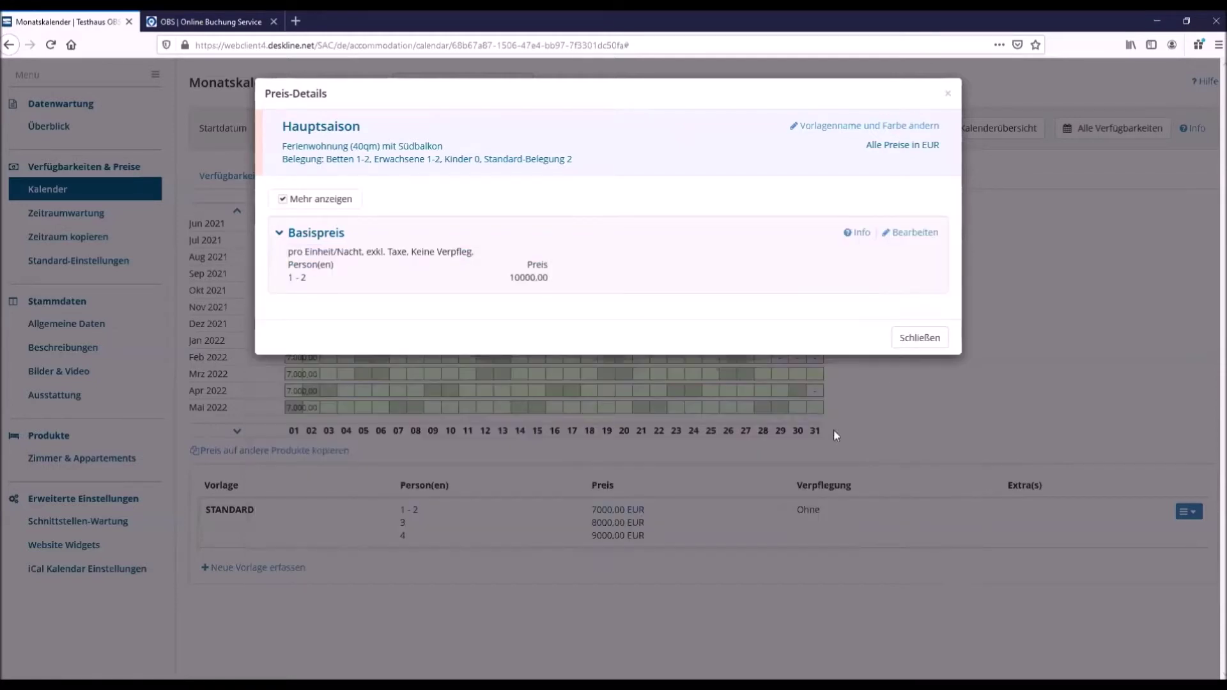
click(906, 339)
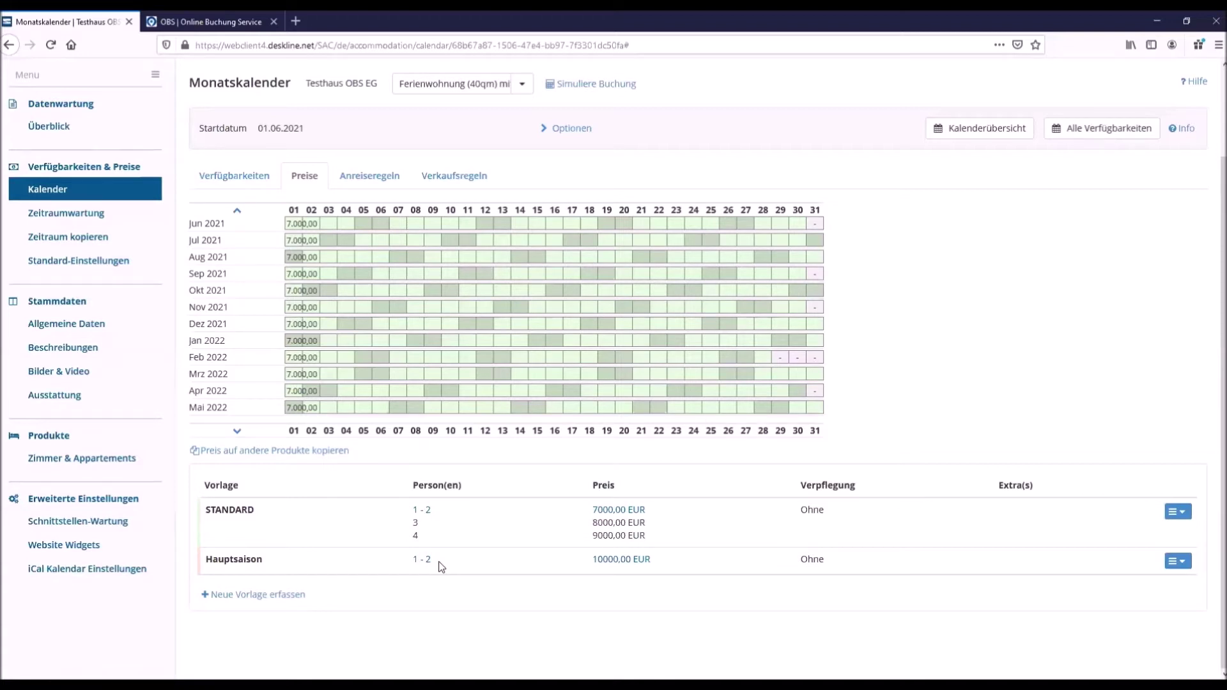
Step: Apply the Hauptsaison price template to 01.08.2021 to 31.08.2021 and save the change
click(296, 244)
drag(297, 256, 812, 256)
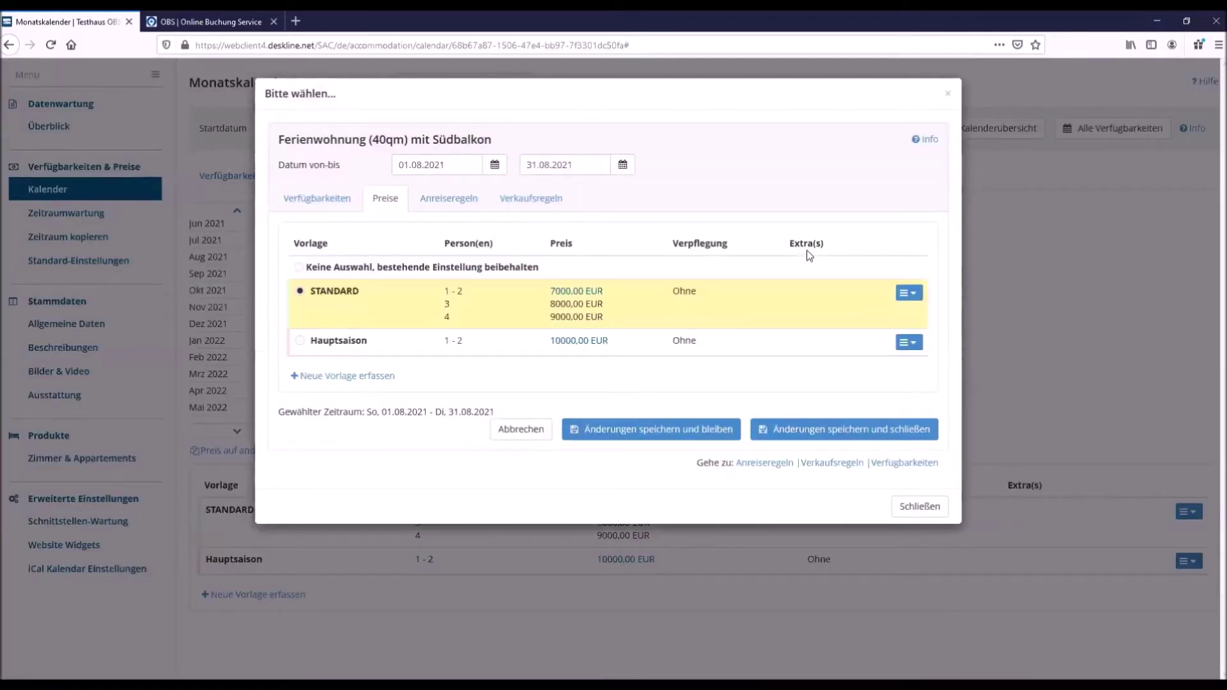
click(341, 345)
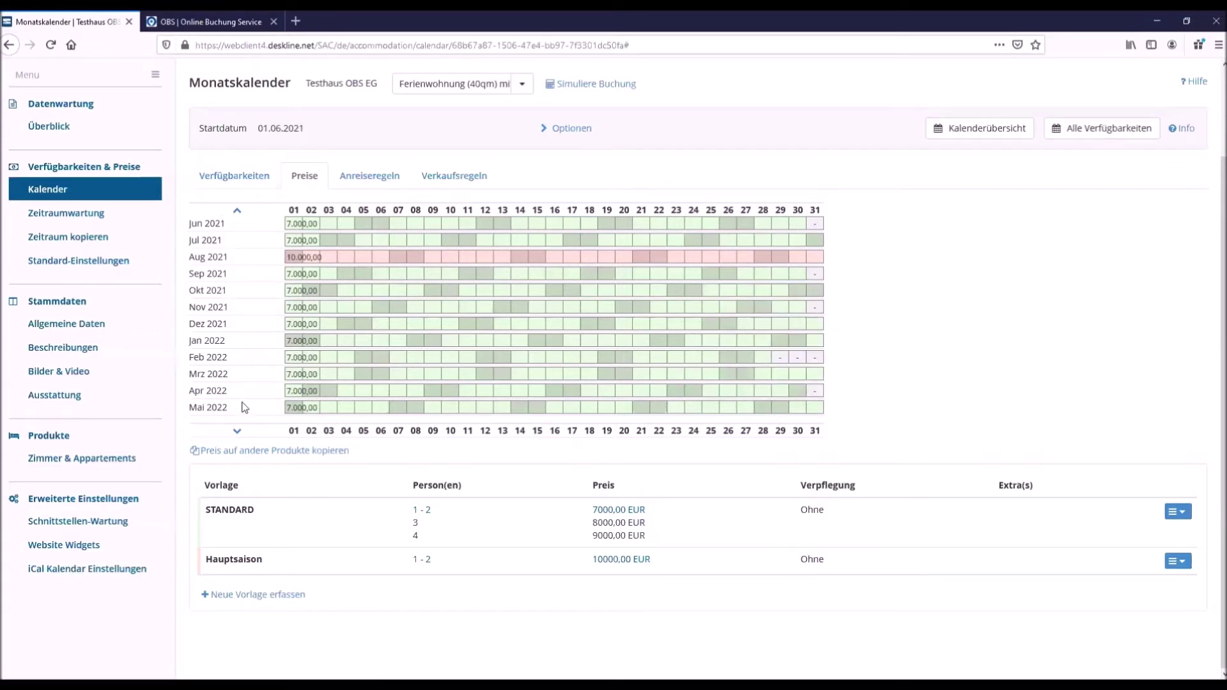
Step: Open the apartment's Anreiseregeln settings for the period 01.08.2022 to 31.08.2022
click(237, 432)
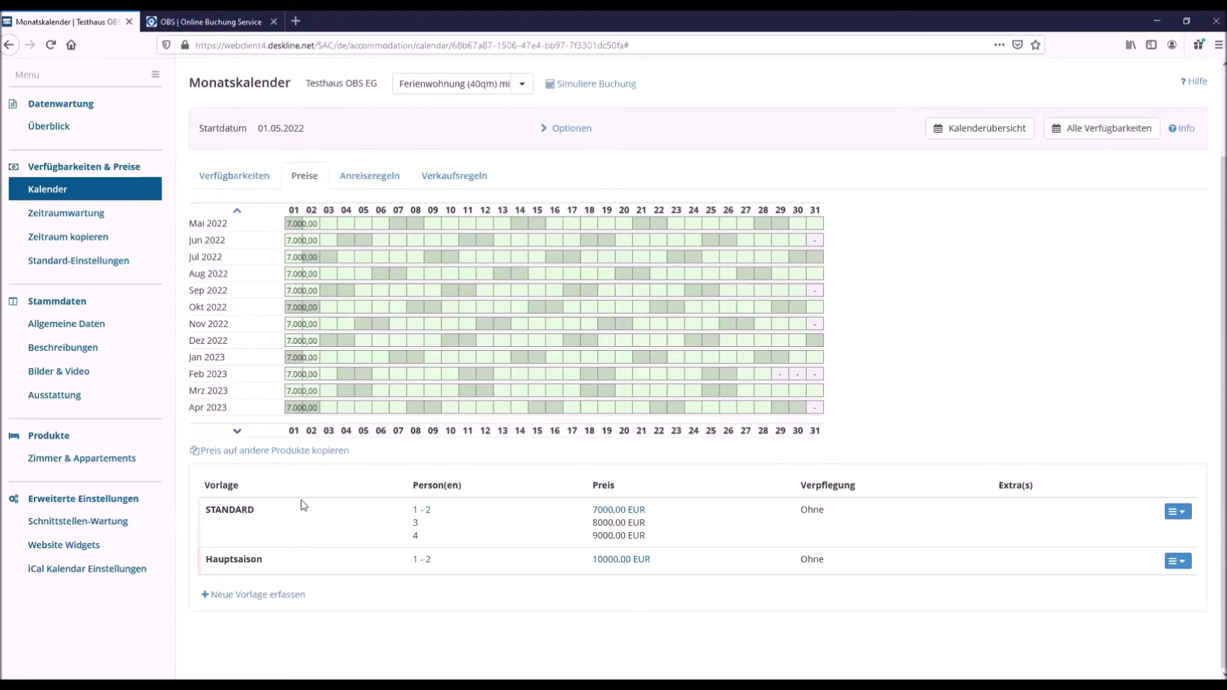
mouse_move(305, 227)
click(347, 178)
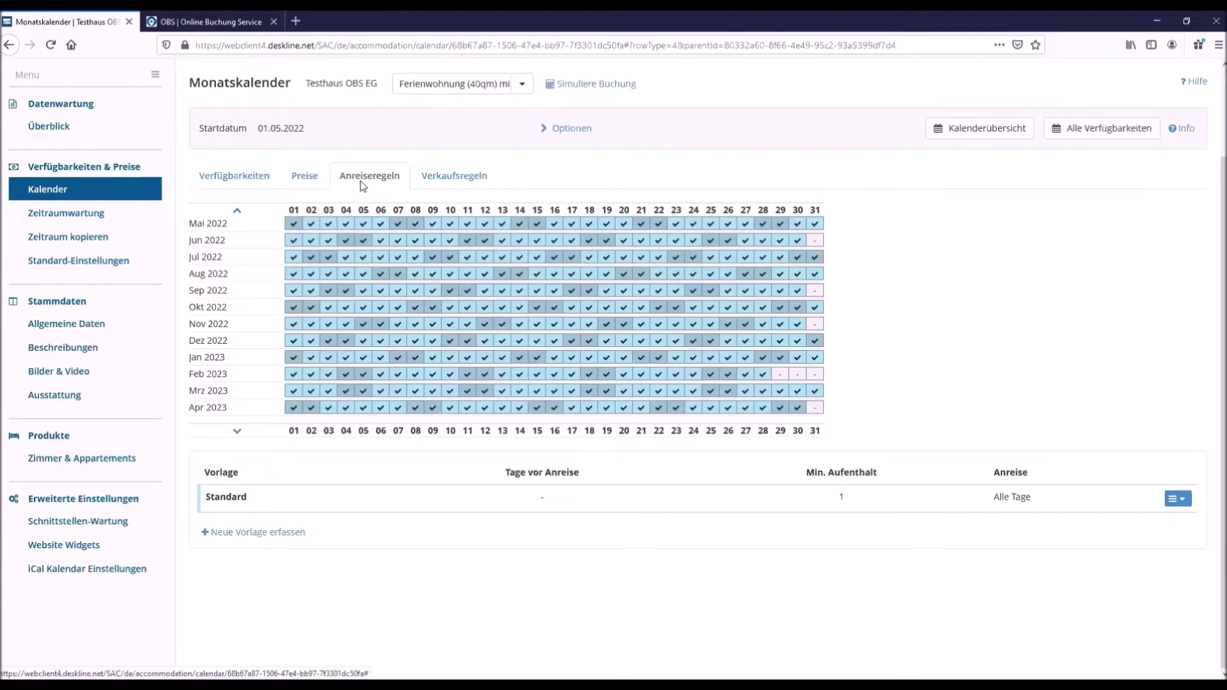
click(417, 392)
click(384, 427)
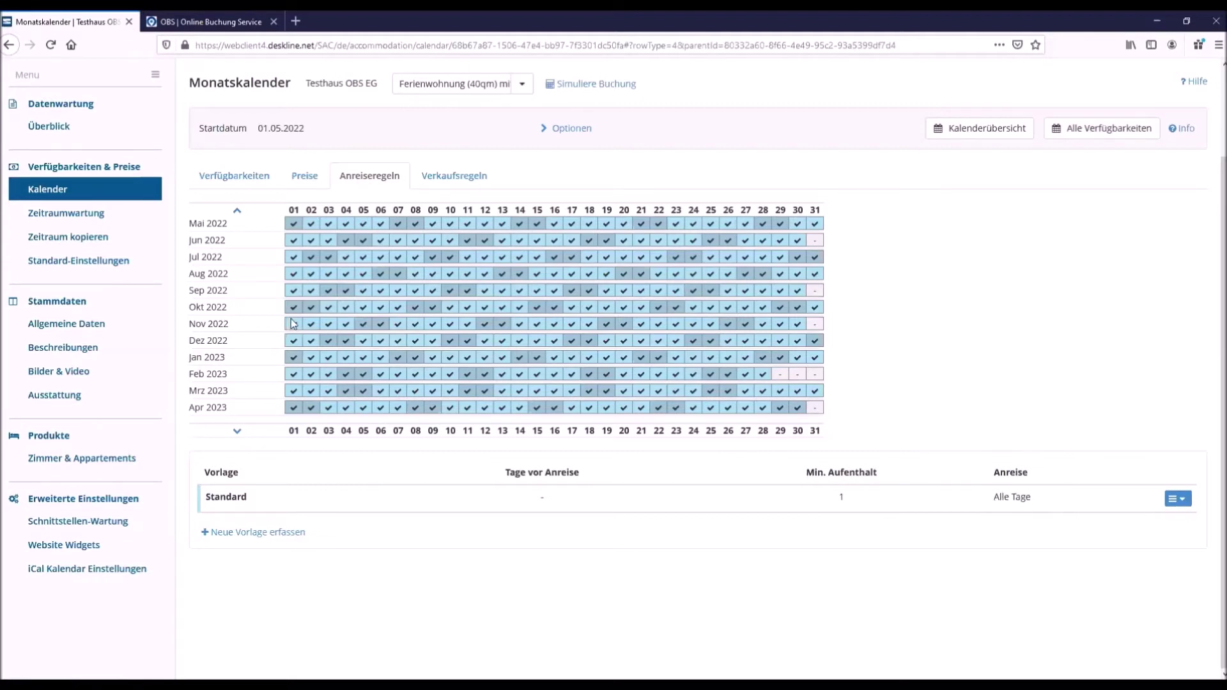
click(295, 274)
drag(295, 273, 814, 276)
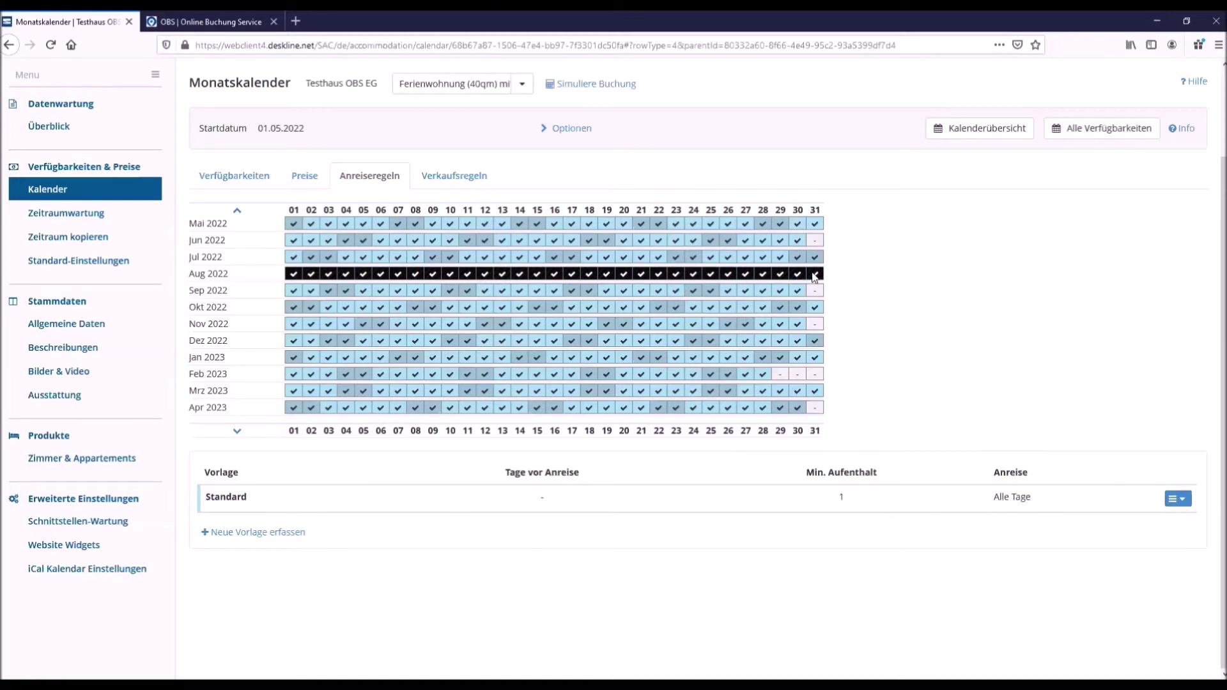
drag(815, 276, 814, 276)
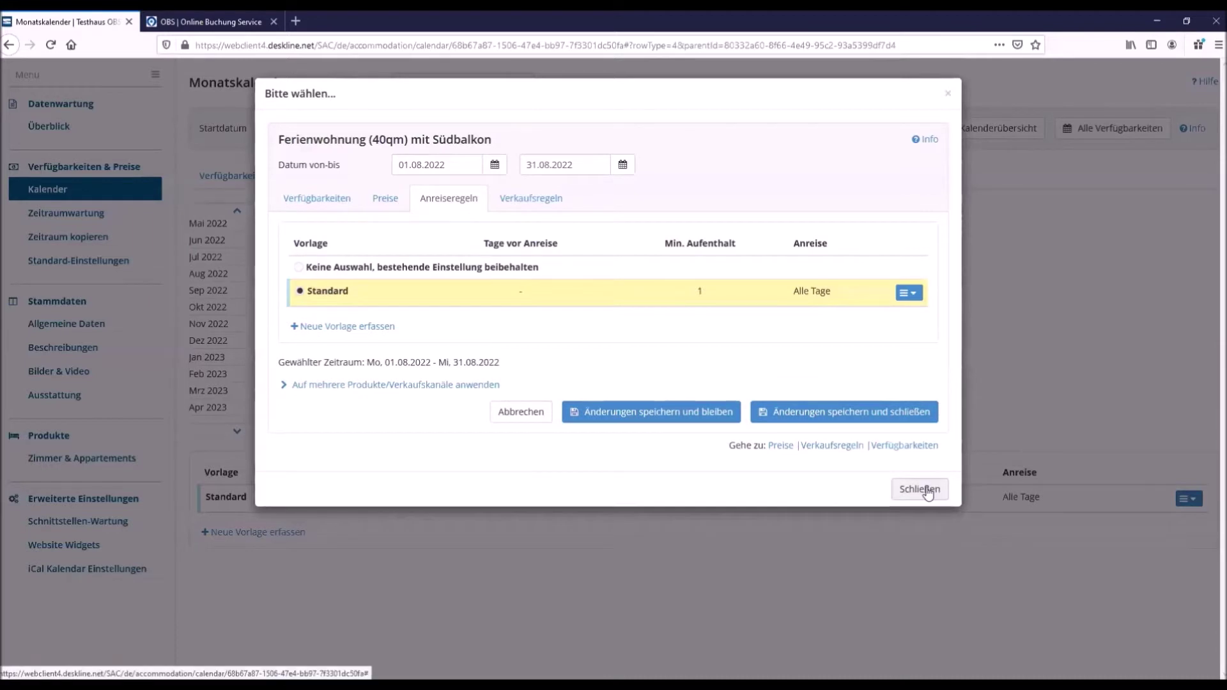
Step: Create a new arrival rule template named Hauptsaison 3 Nächte MA with a light pink colour
click(370, 326)
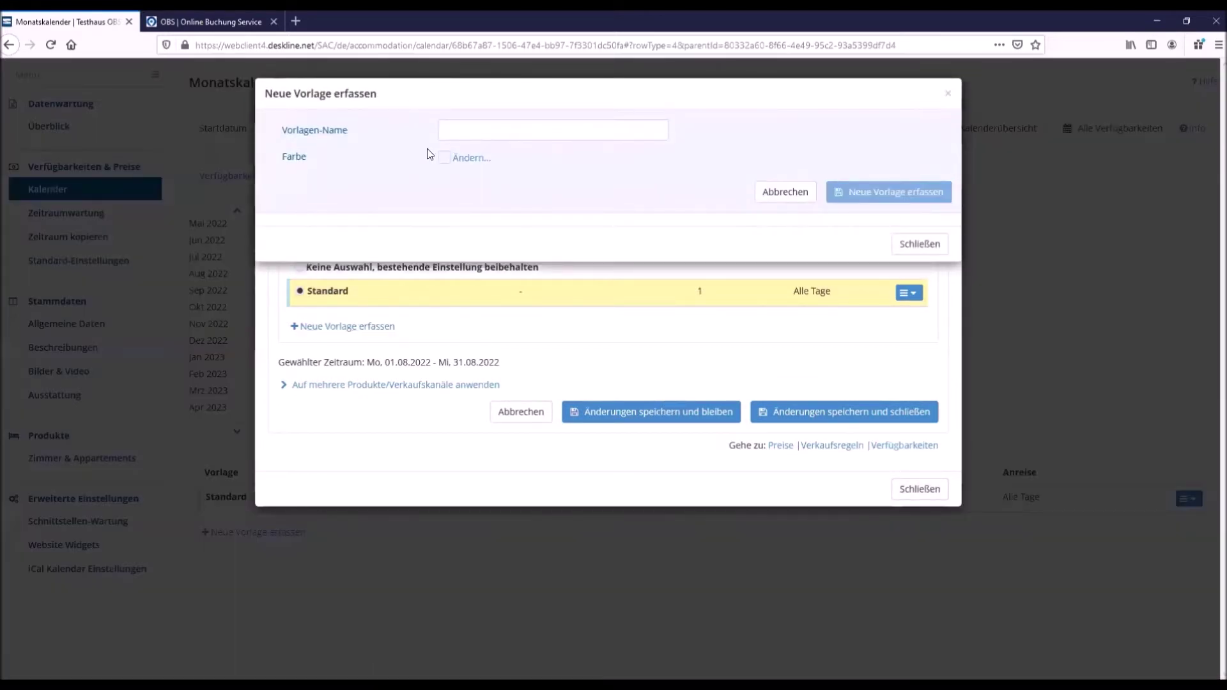
click(472, 134)
text(H)
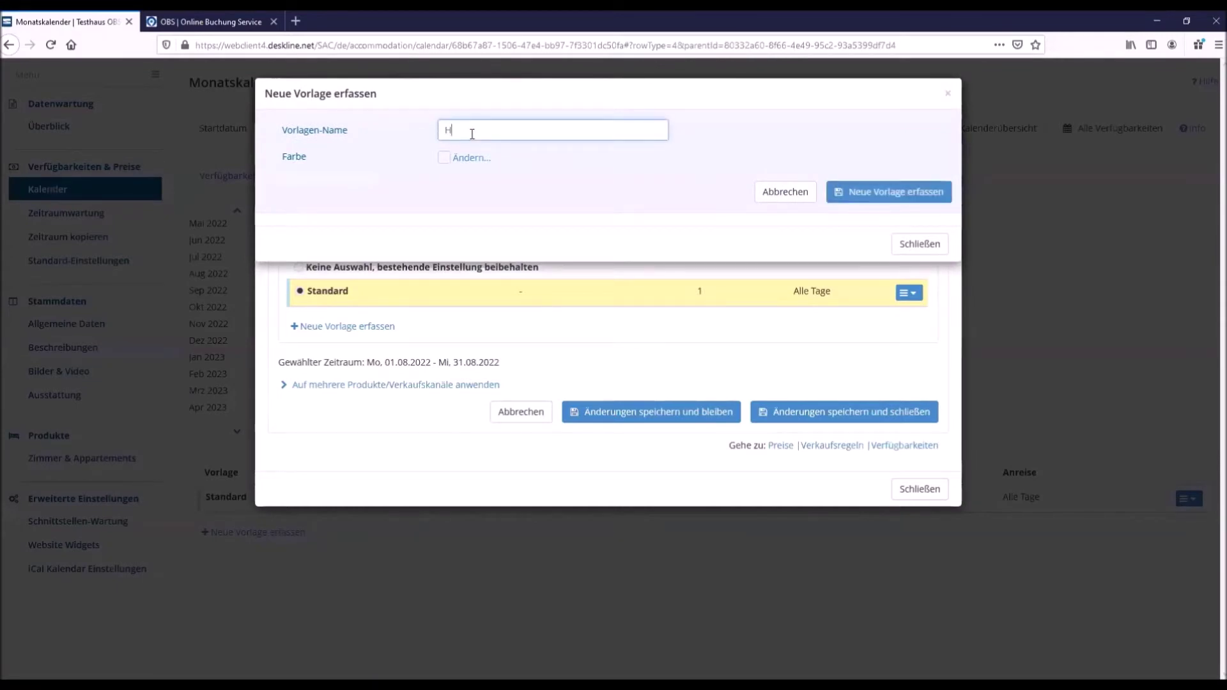
text(auptsaison)
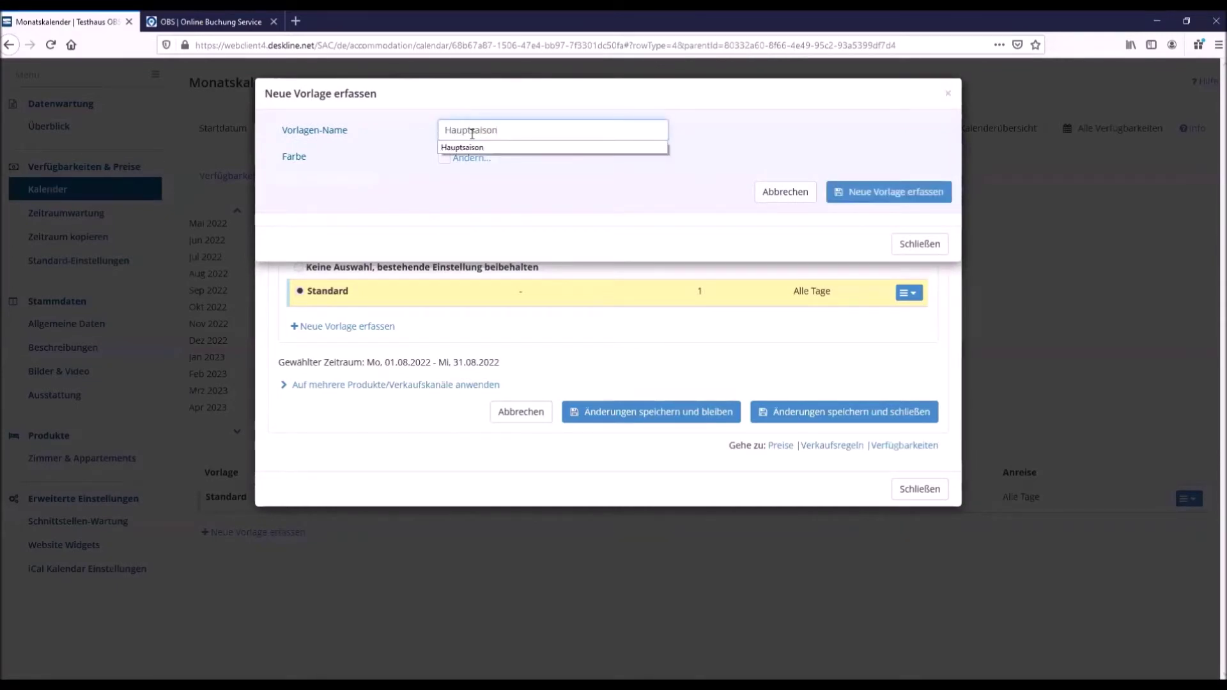
text( 3 Nächte MA)
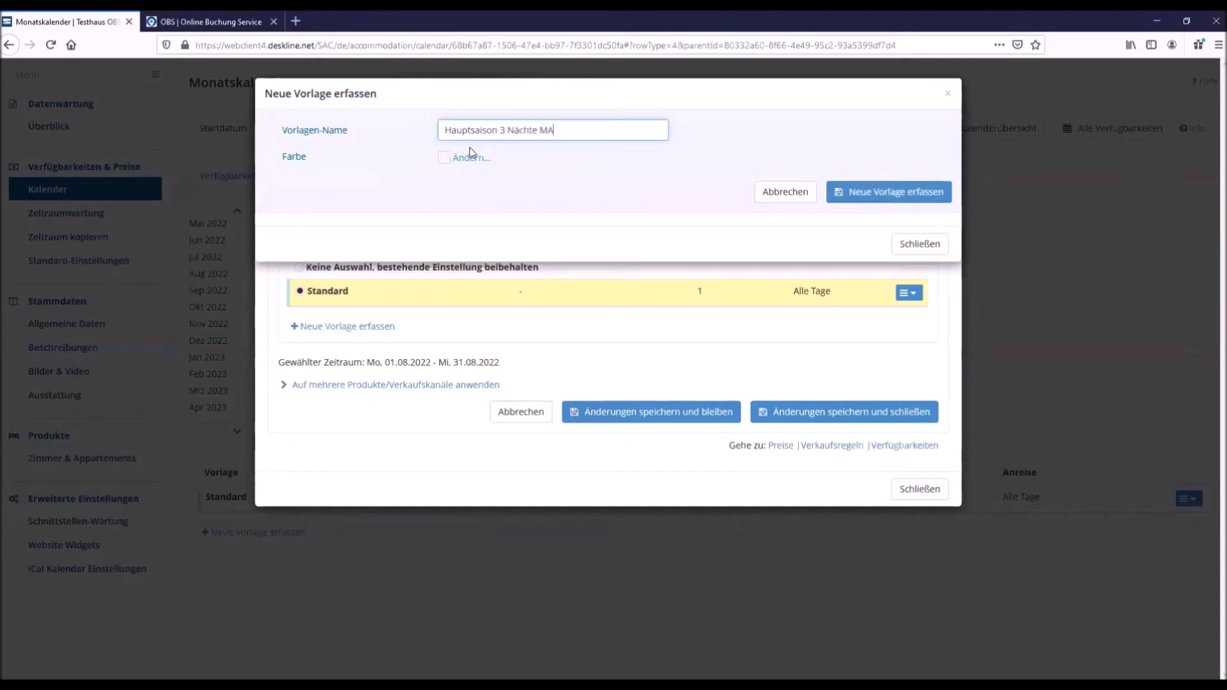
click(468, 159)
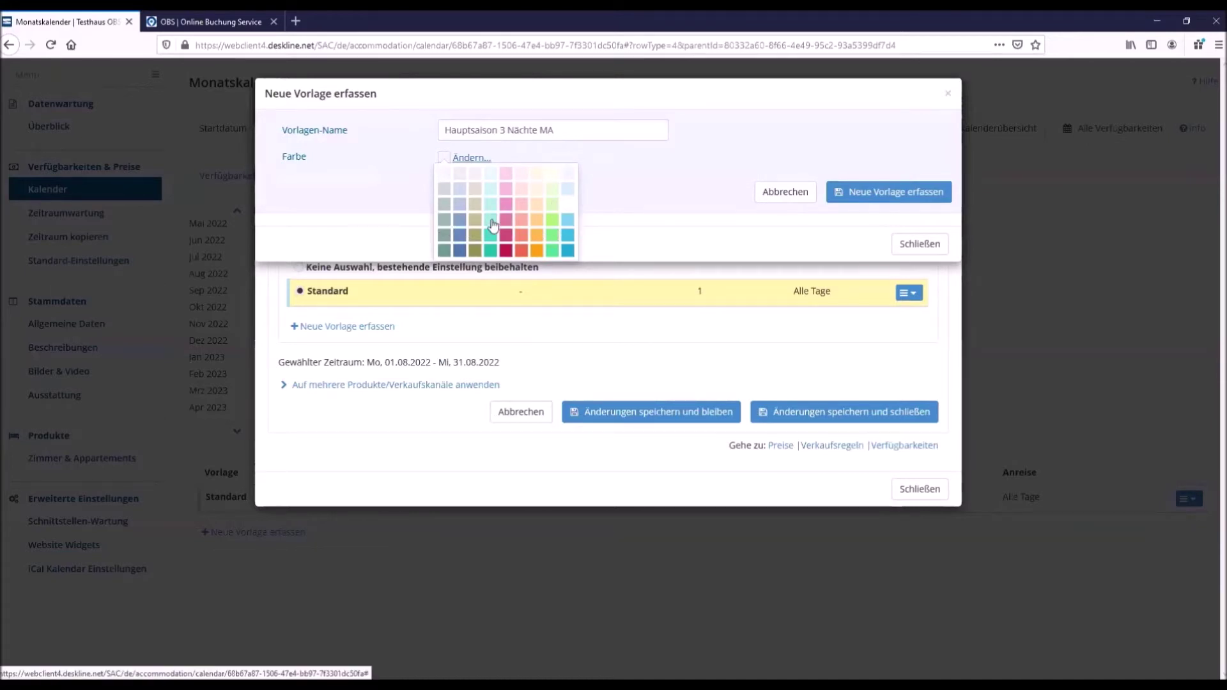
click(506, 192)
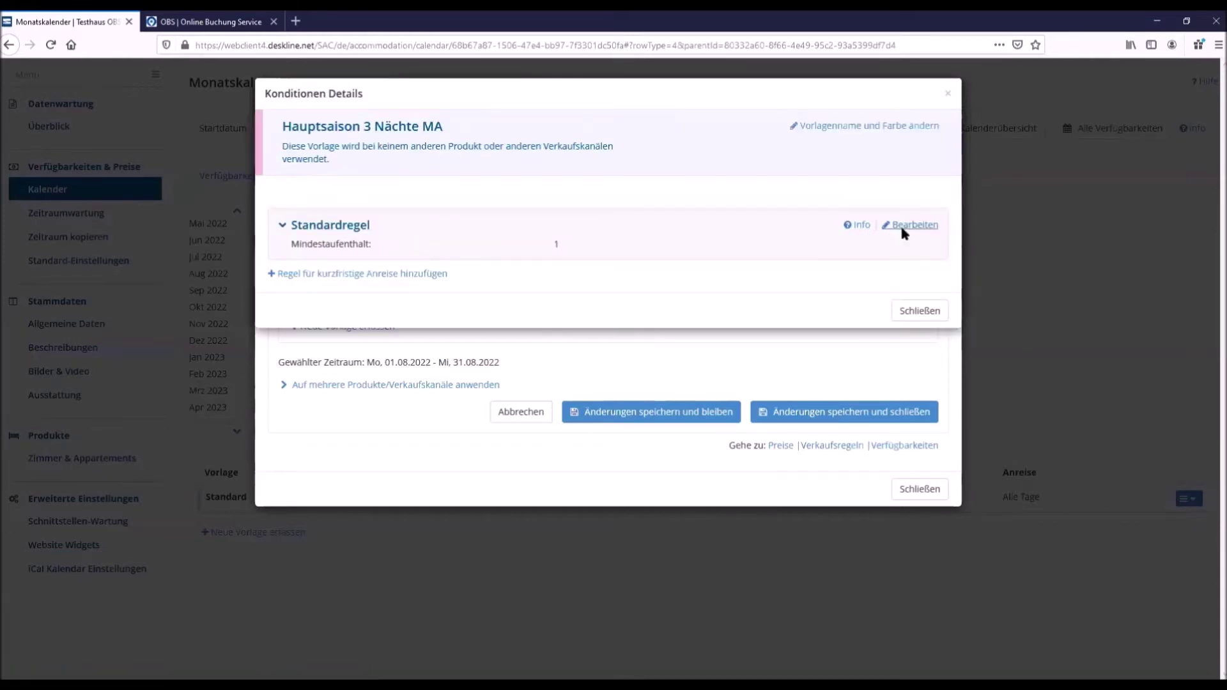
Step: Set the template's standard rule to a minimum stay of 3 nights, exclude Monday as arrival day and save
click(902, 231)
click(606, 290)
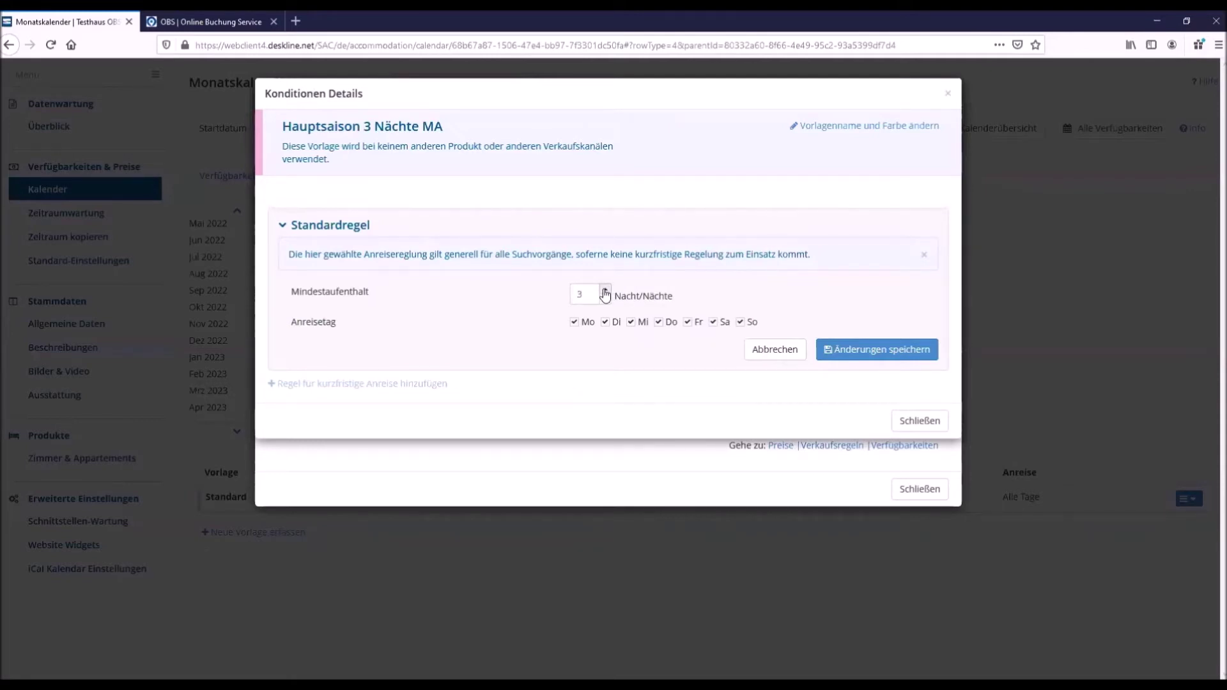
click(574, 322)
click(871, 356)
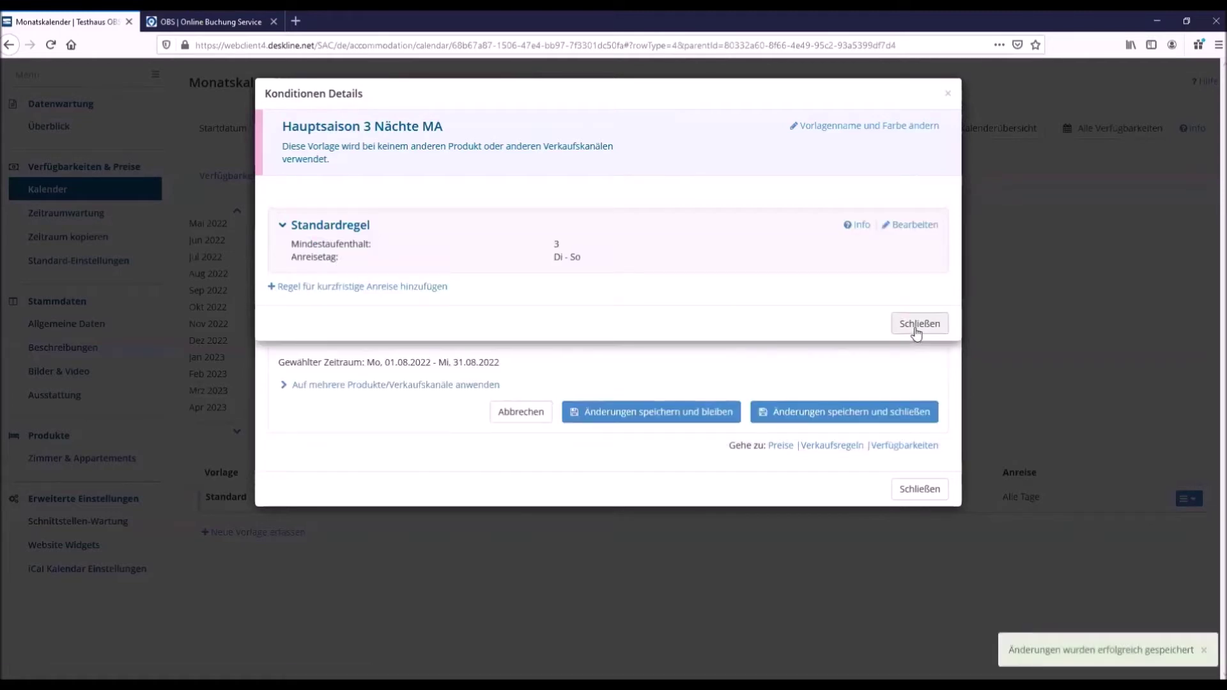
Step: Close the template details, apply Hauptsaison 3 Nächte MA to August 2022 and check the blocked arrival days in the calendar
click(916, 329)
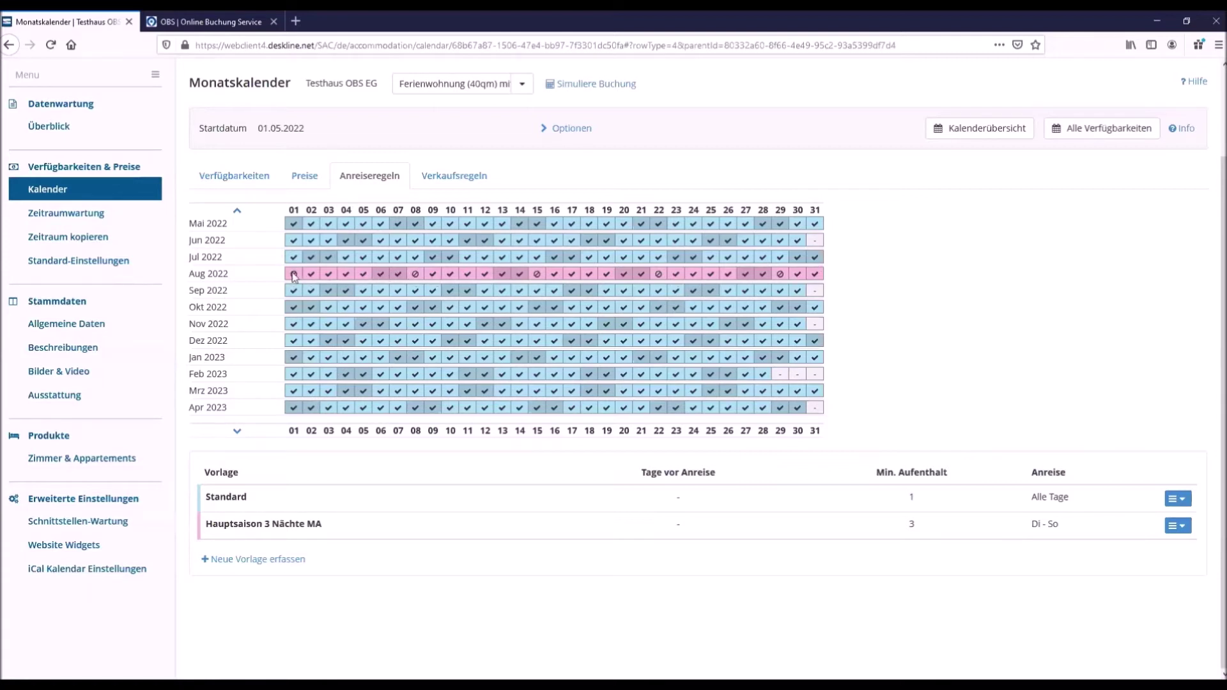
click(295, 275)
mouse_move(398, 277)
Step: Review the apartment's Verkaufsregeln and Verfügbarkeiten in the month calendar and open the Standard-Einstellungen
click(491, 184)
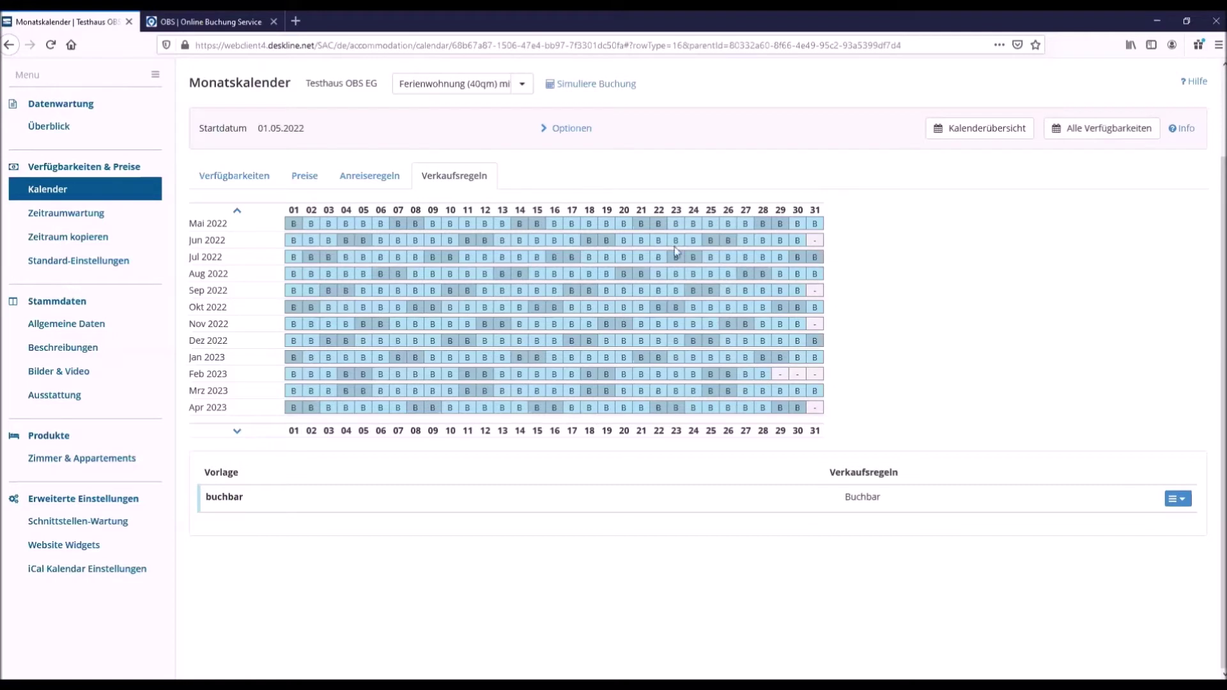
click(247, 179)
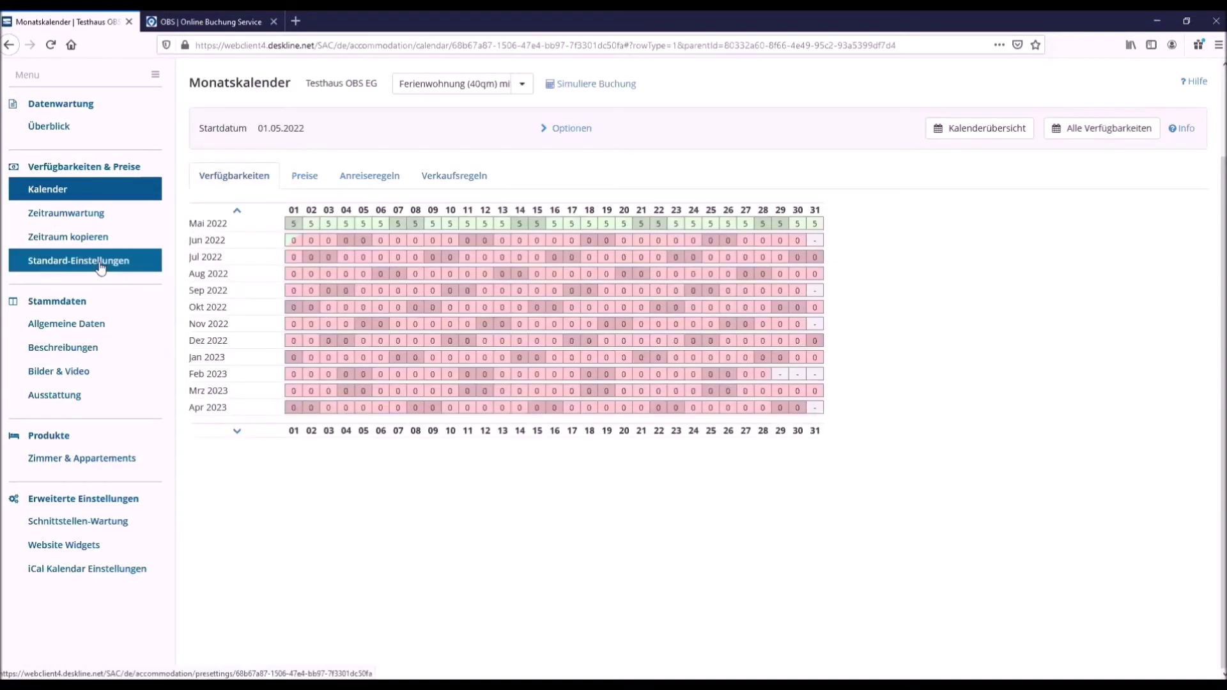
click(207, 221)
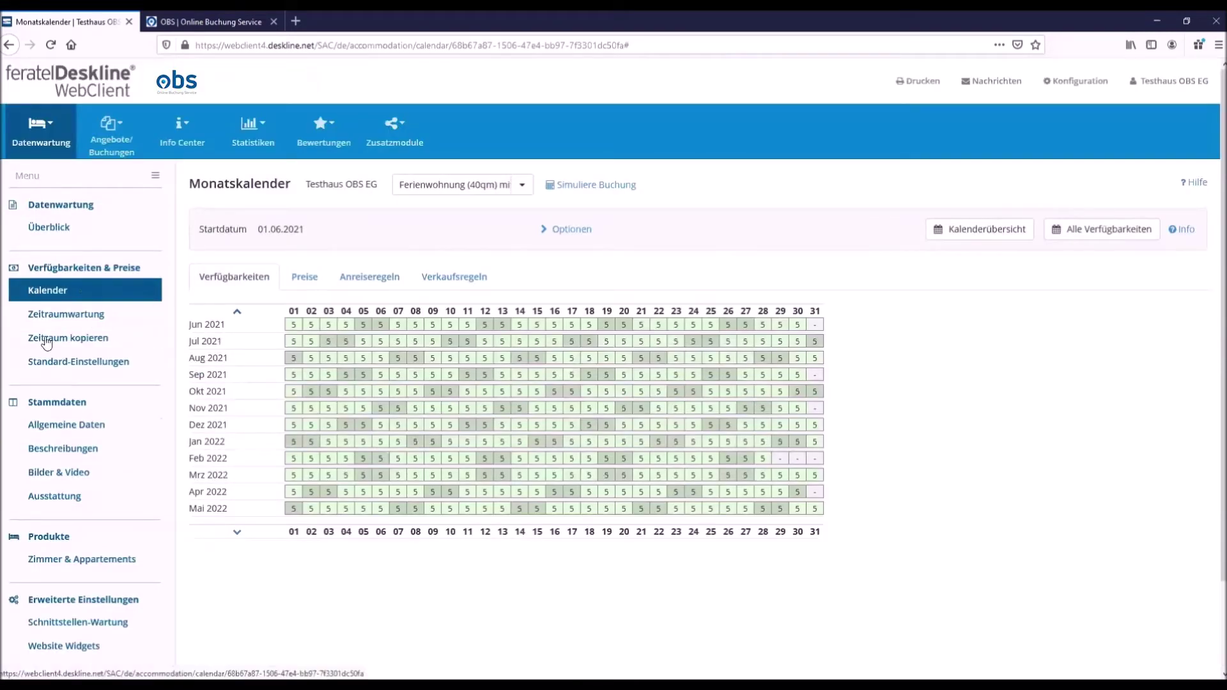
click(78, 365)
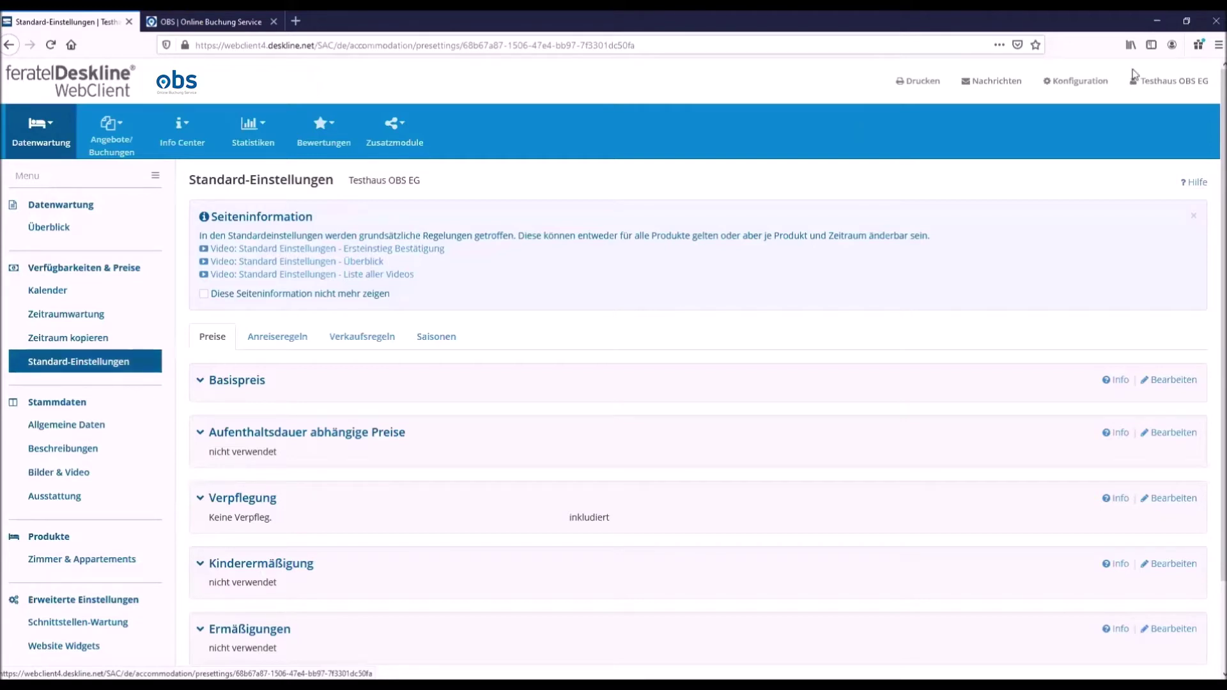
Step: Try enabling the Endreinigung price in the Basispreis standard settings and discard the edit
click(1173, 380)
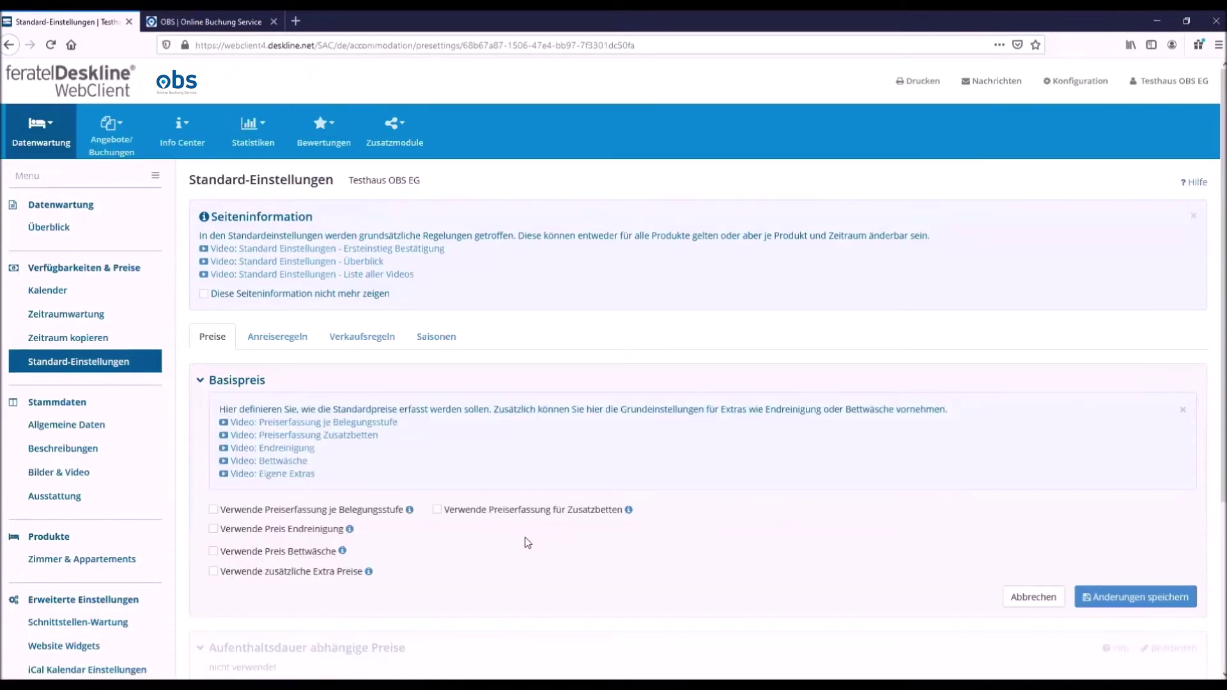
scroll(414, 477, down, 1)
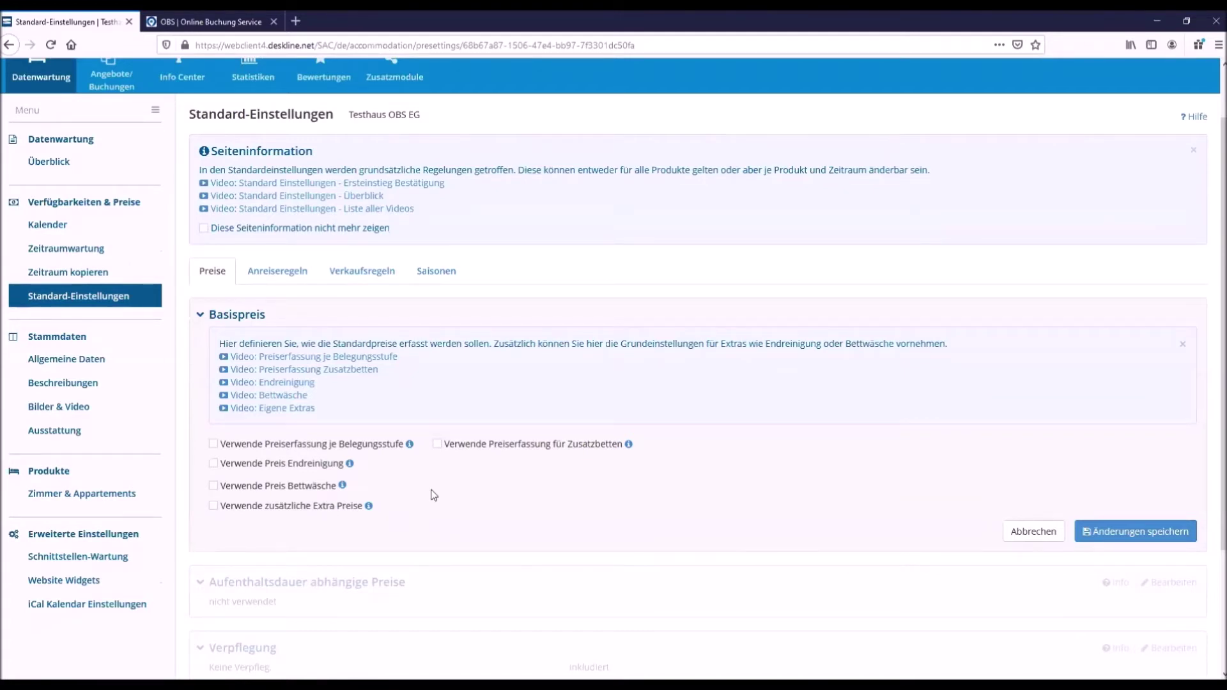
click(214, 464)
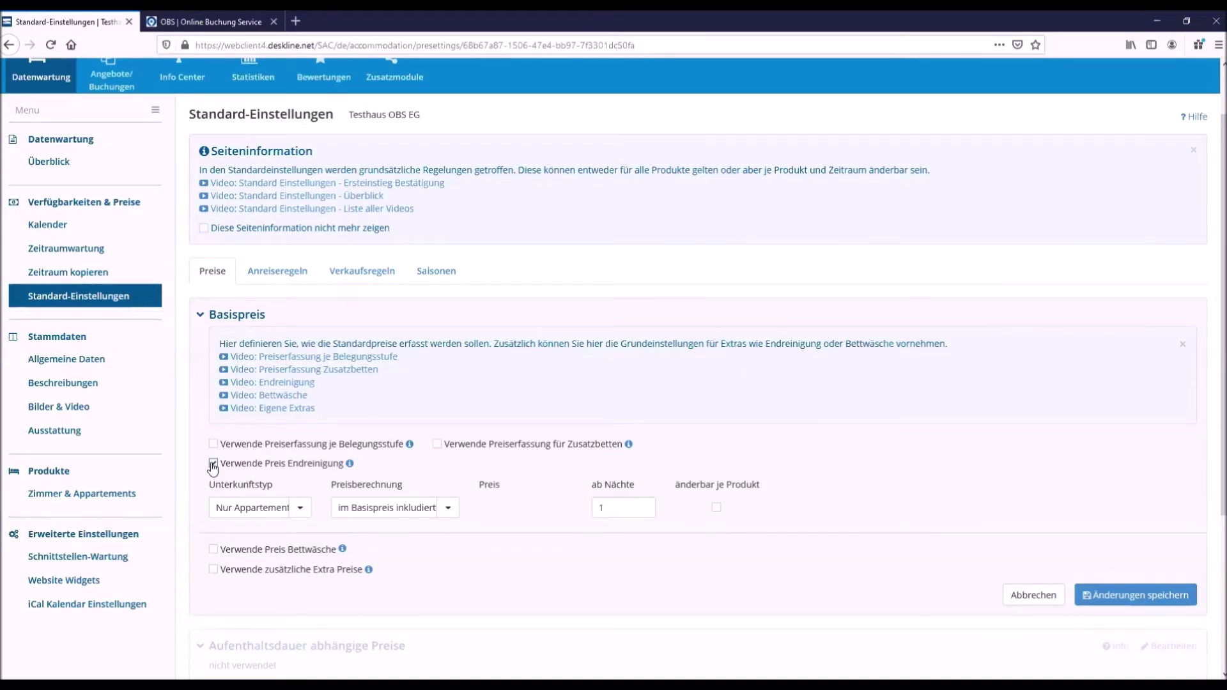
click(213, 464)
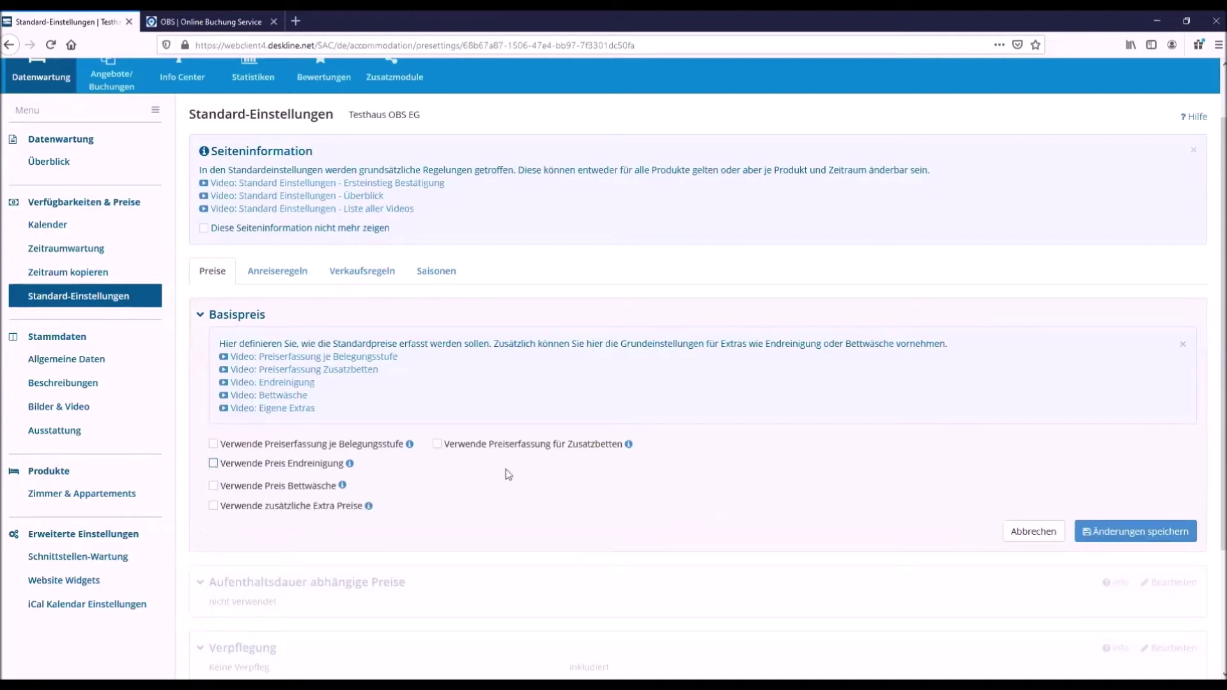
click(1034, 531)
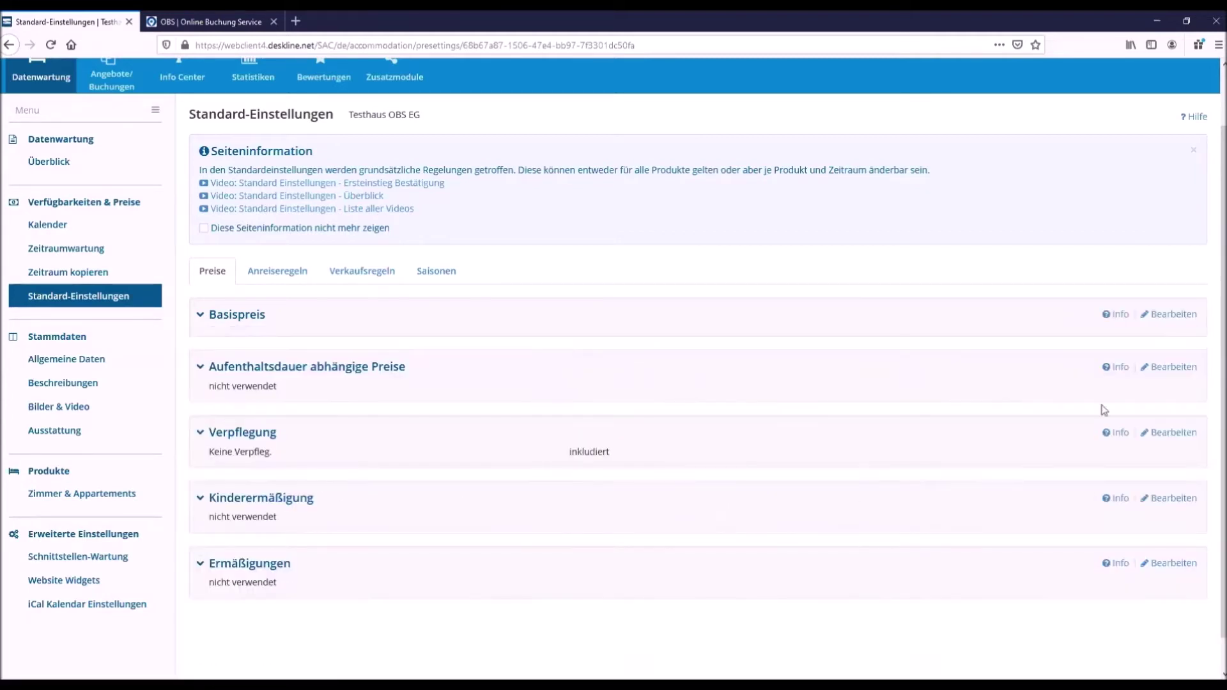
Step: Enable Aufenthaltsdauer abhängige Preise with the Festpreis variant, saving it as standard and updating the data of all templates
click(1189, 369)
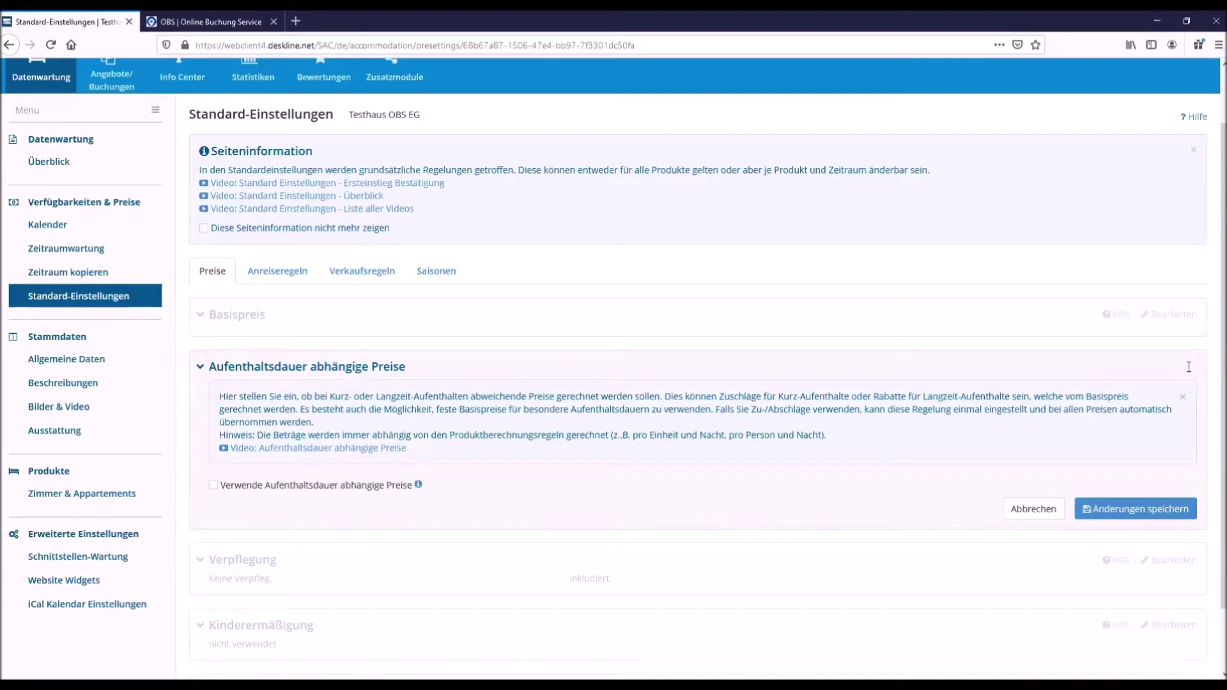
click(213, 485)
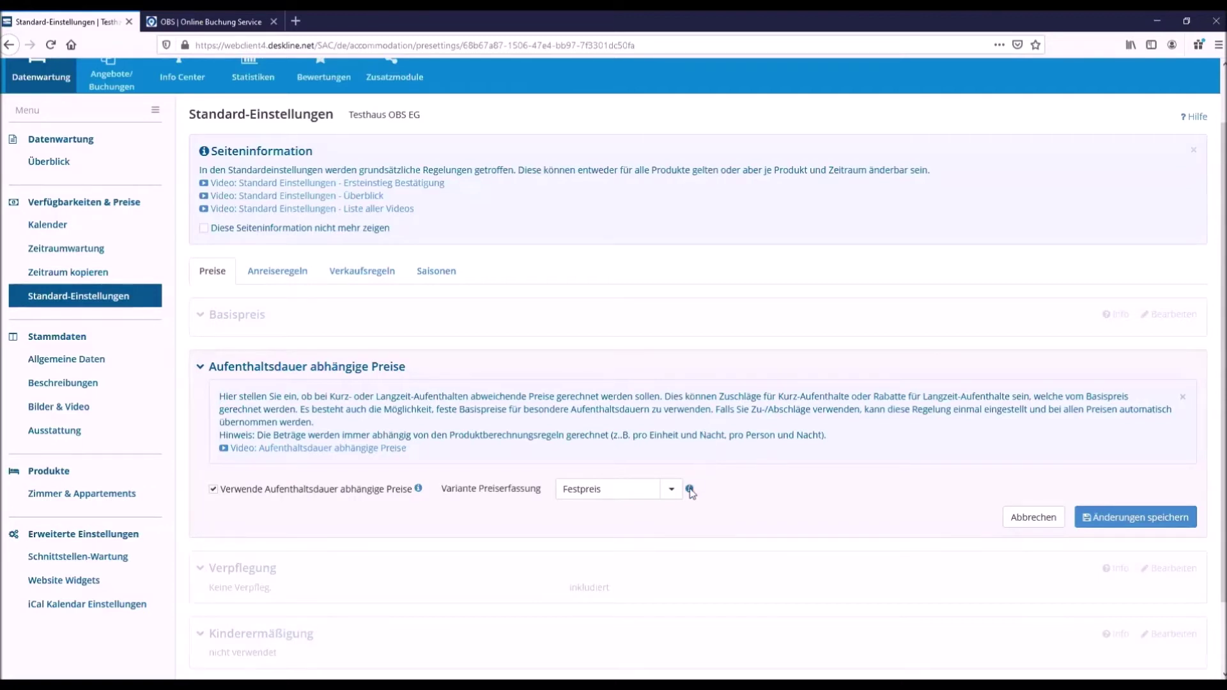
mouse_move(690, 491)
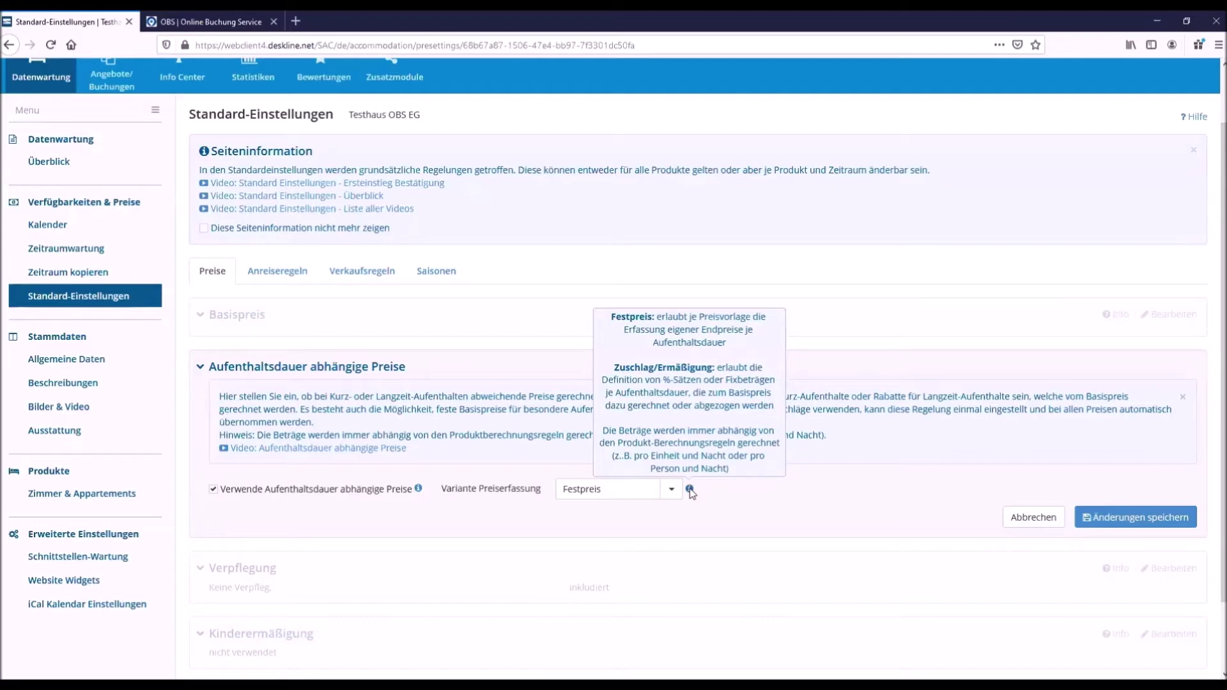
click(1128, 518)
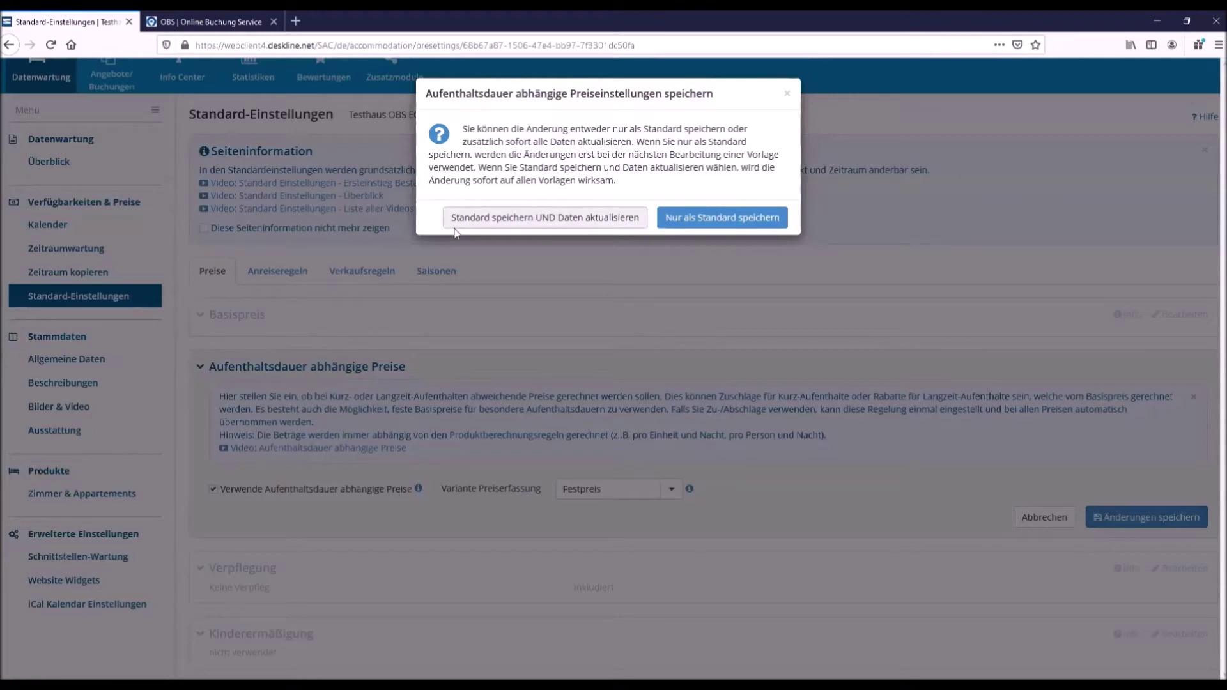
click(546, 220)
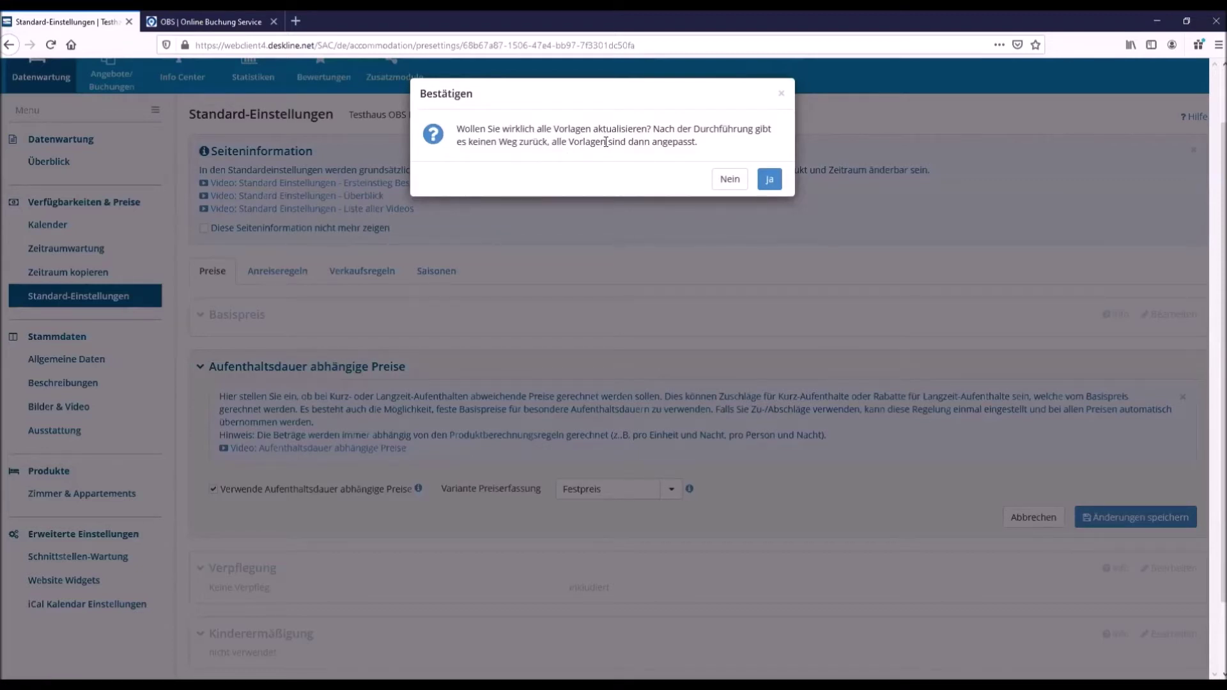
click(769, 177)
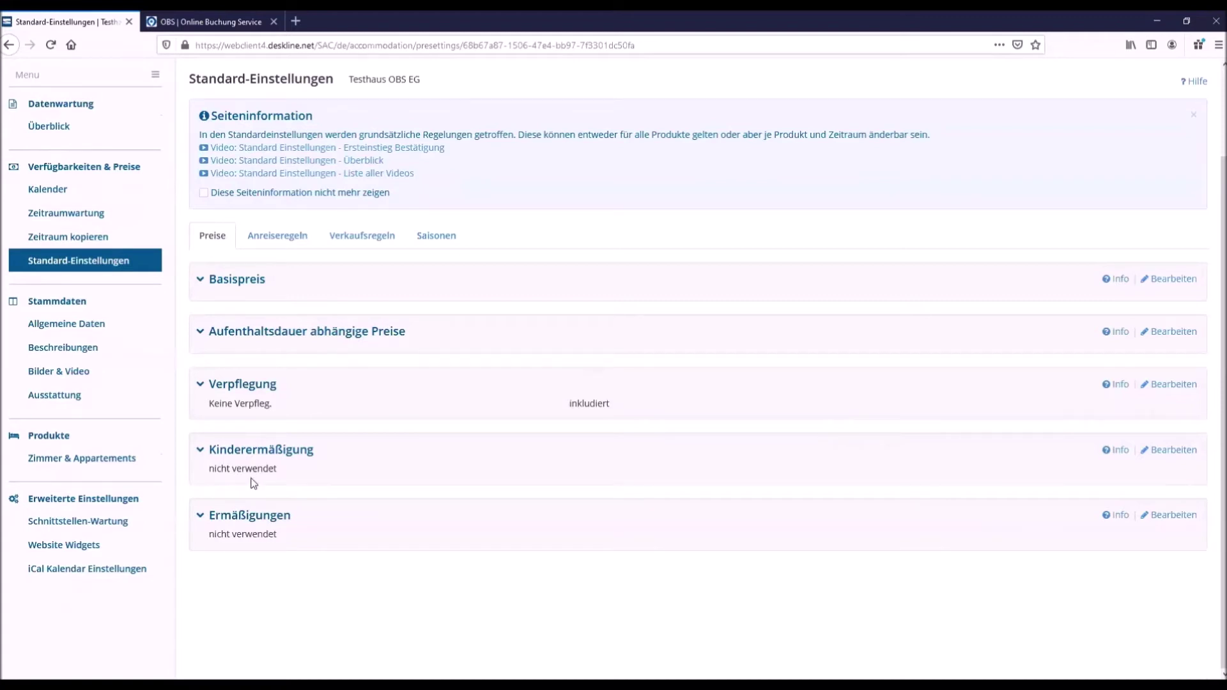
Step: Set the Kalkulationstyp of the Ferienwohnung (40qm) mit Südbalkon to pro Person/Nacht in its product details
click(64, 459)
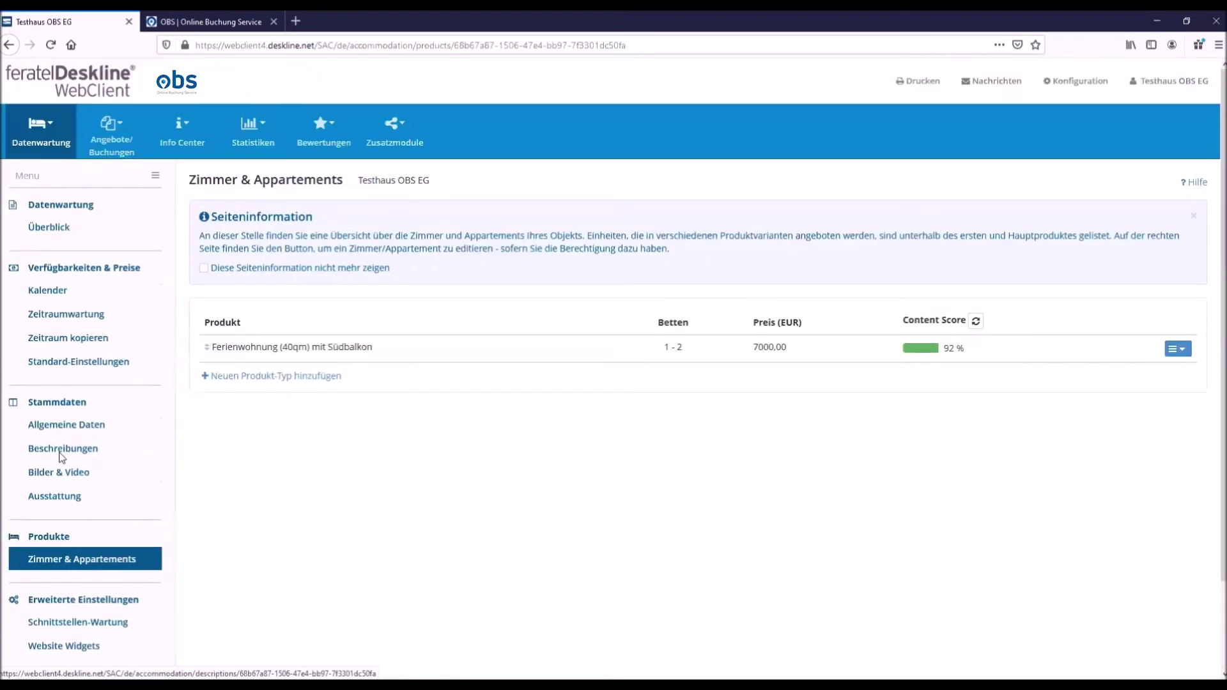
click(1179, 350)
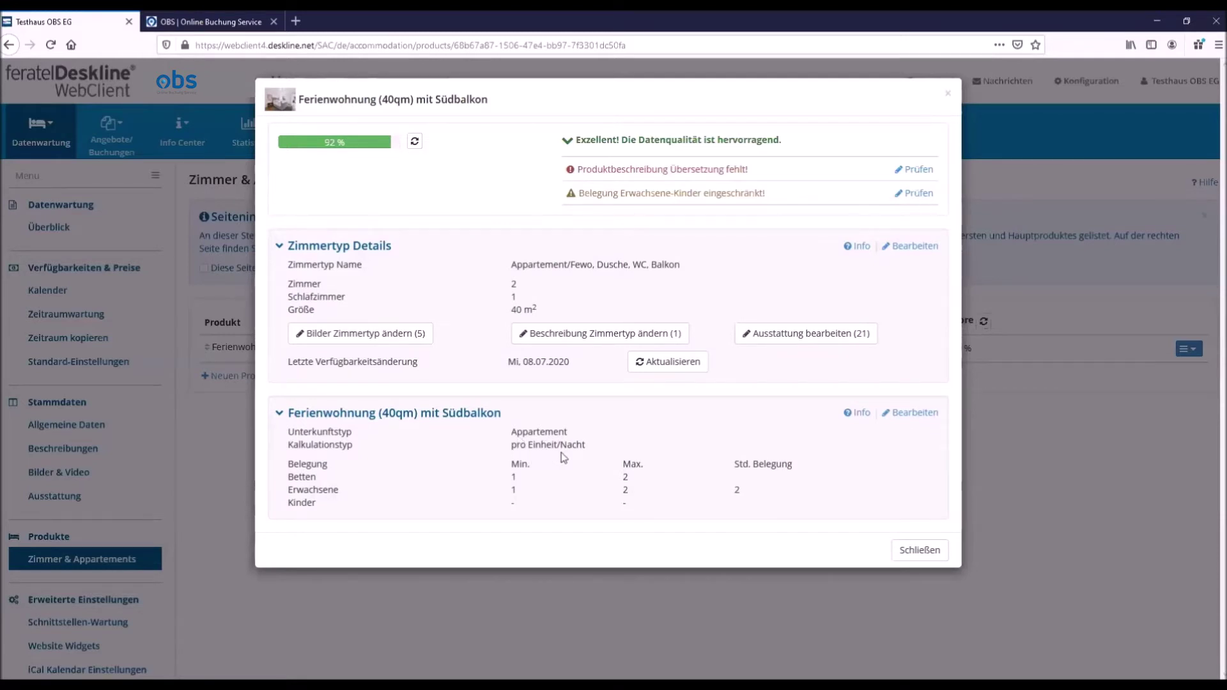
click(910, 415)
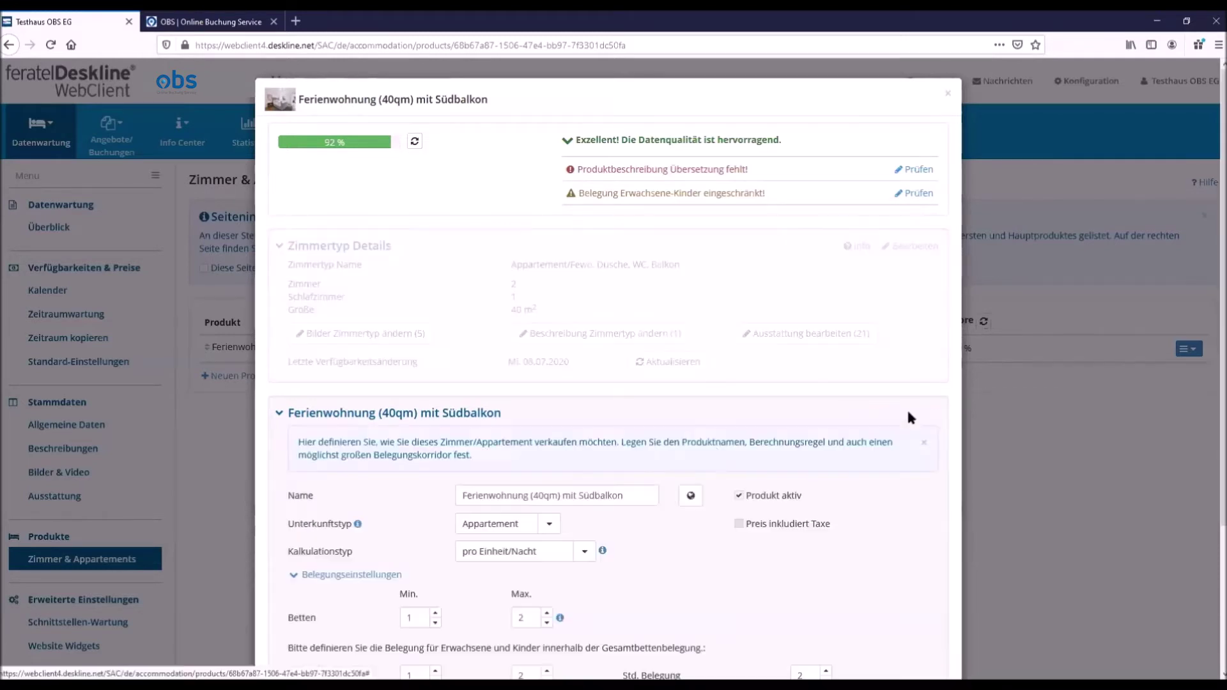
click(586, 552)
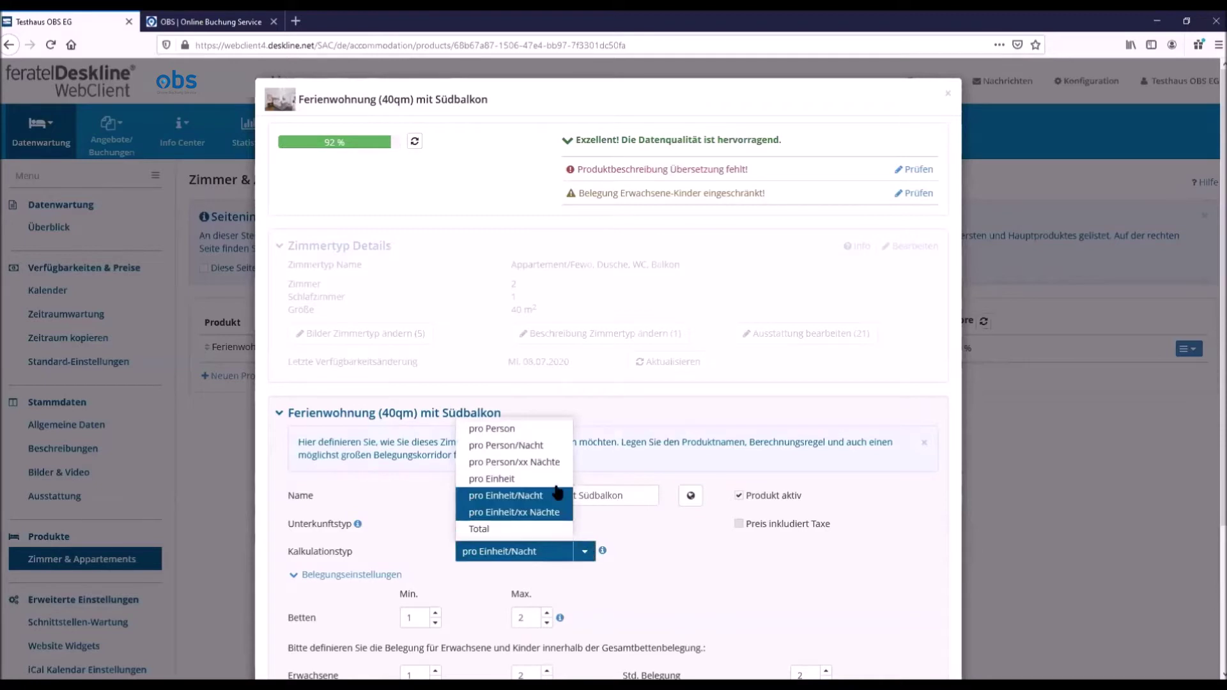
click(549, 446)
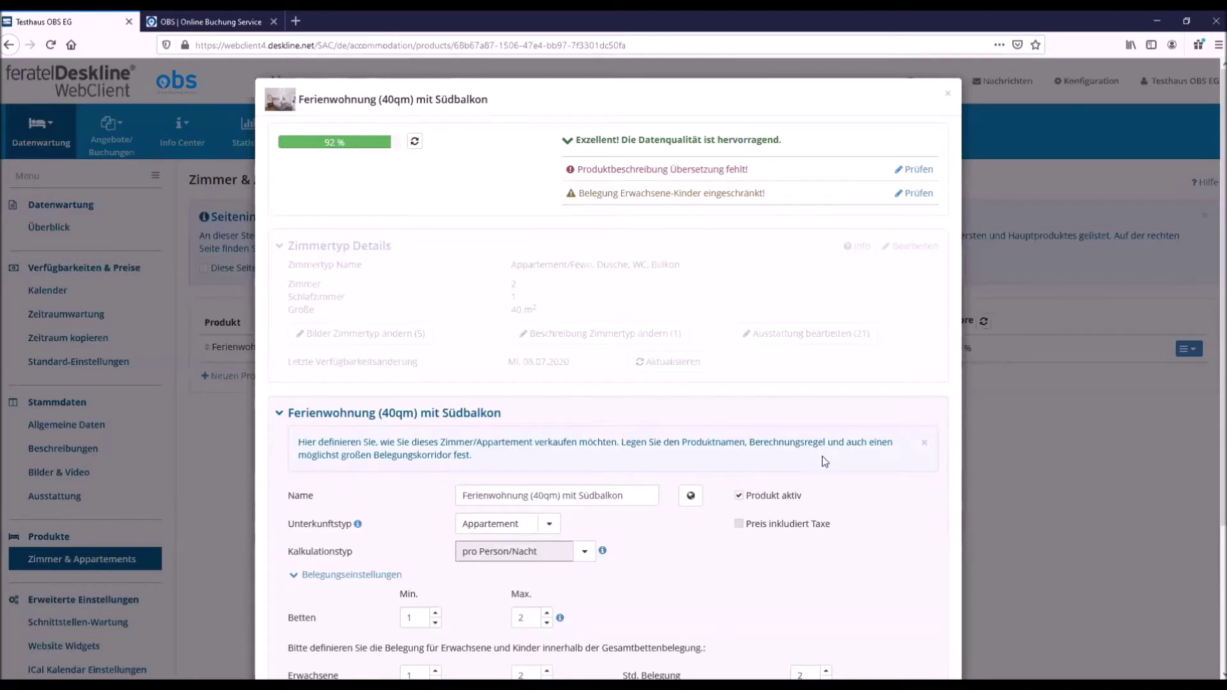
Step: Set the apartment's maximum number of children to 1, save the product settings and close its details
scroll(824, 462, down, 3)
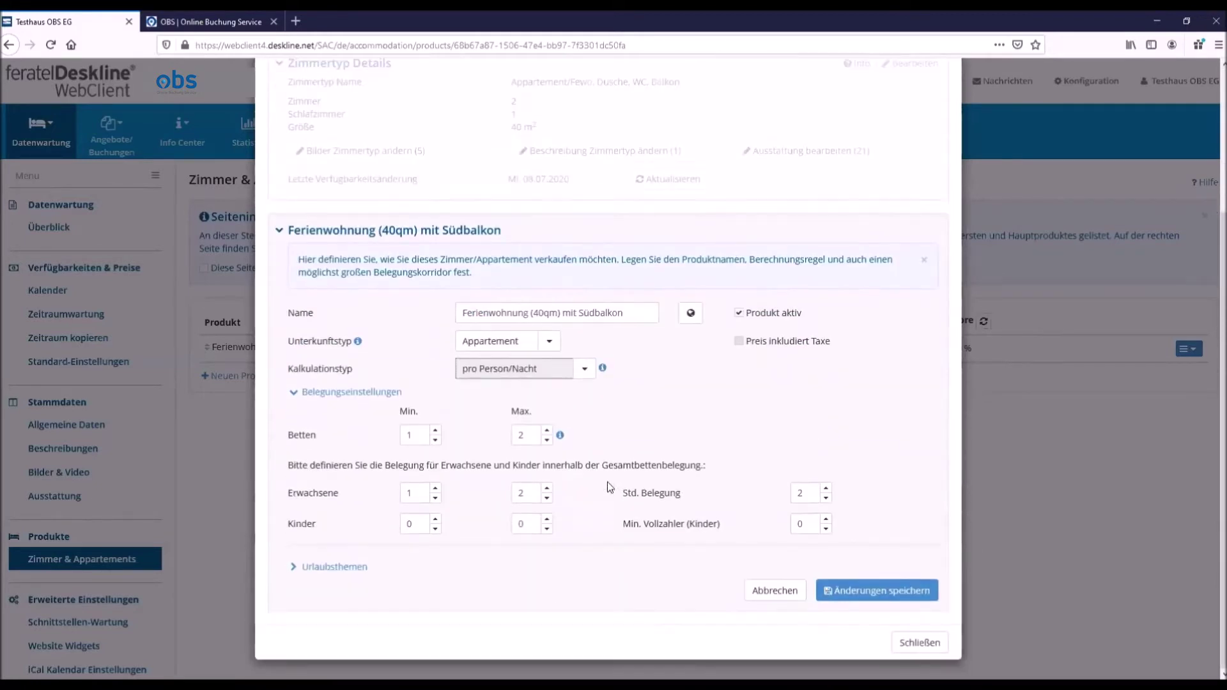
click(547, 519)
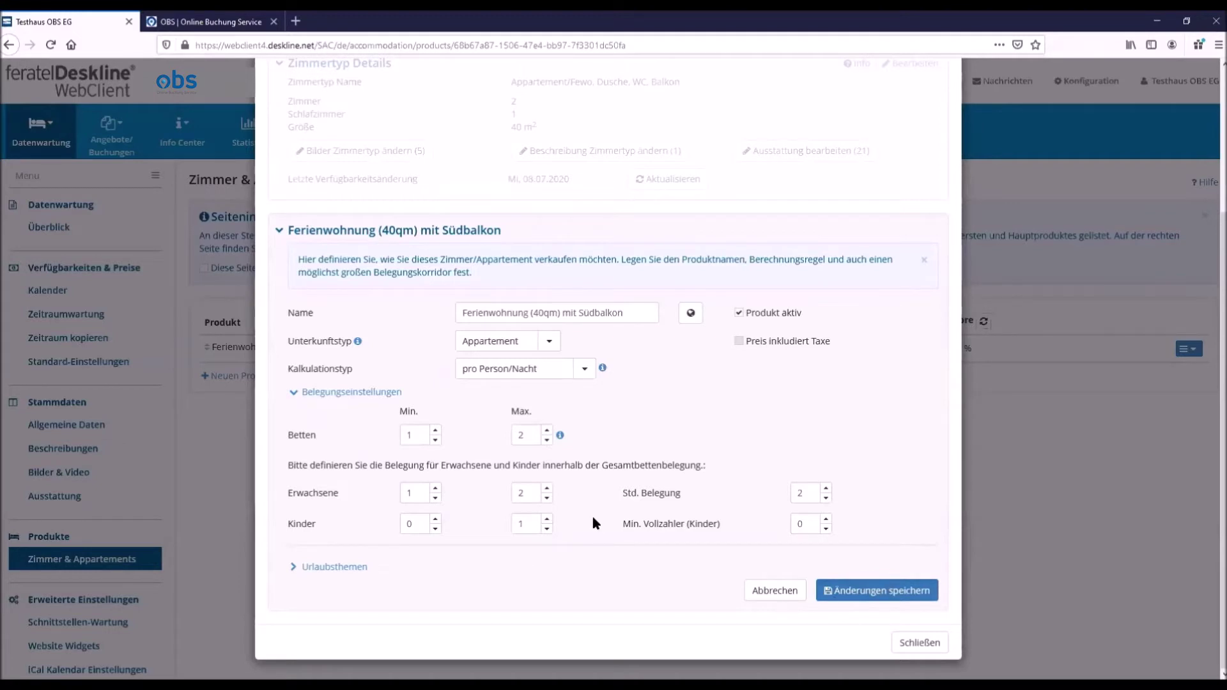
click(869, 592)
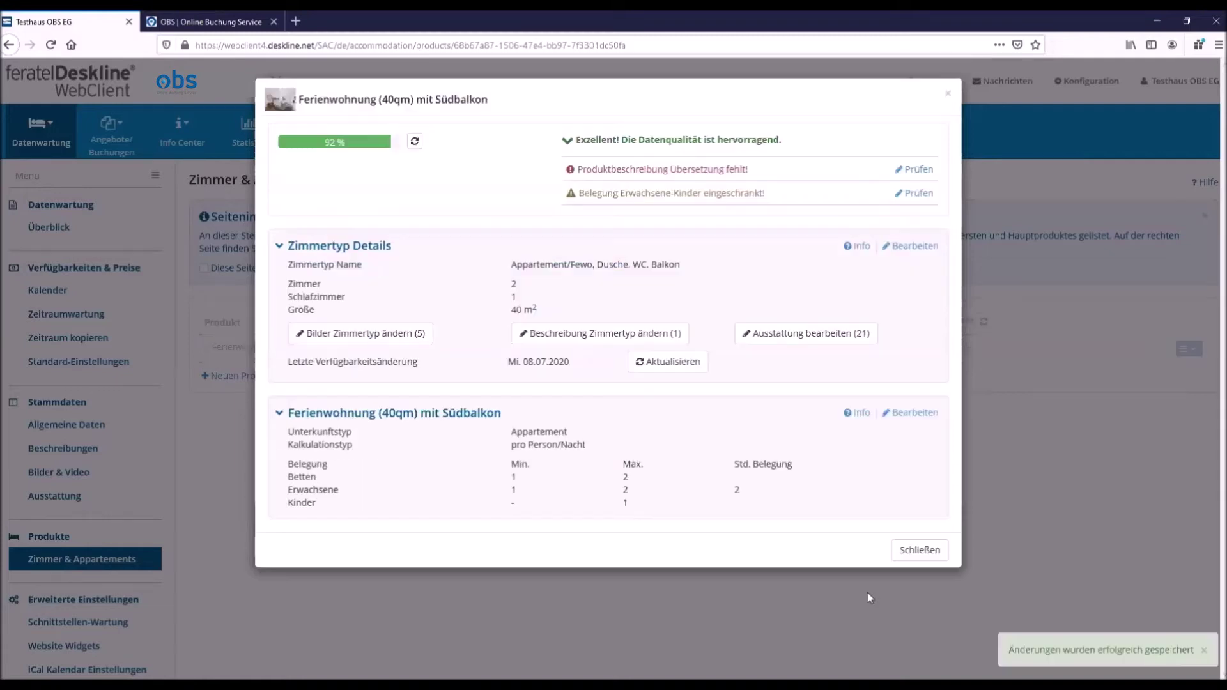
click(913, 552)
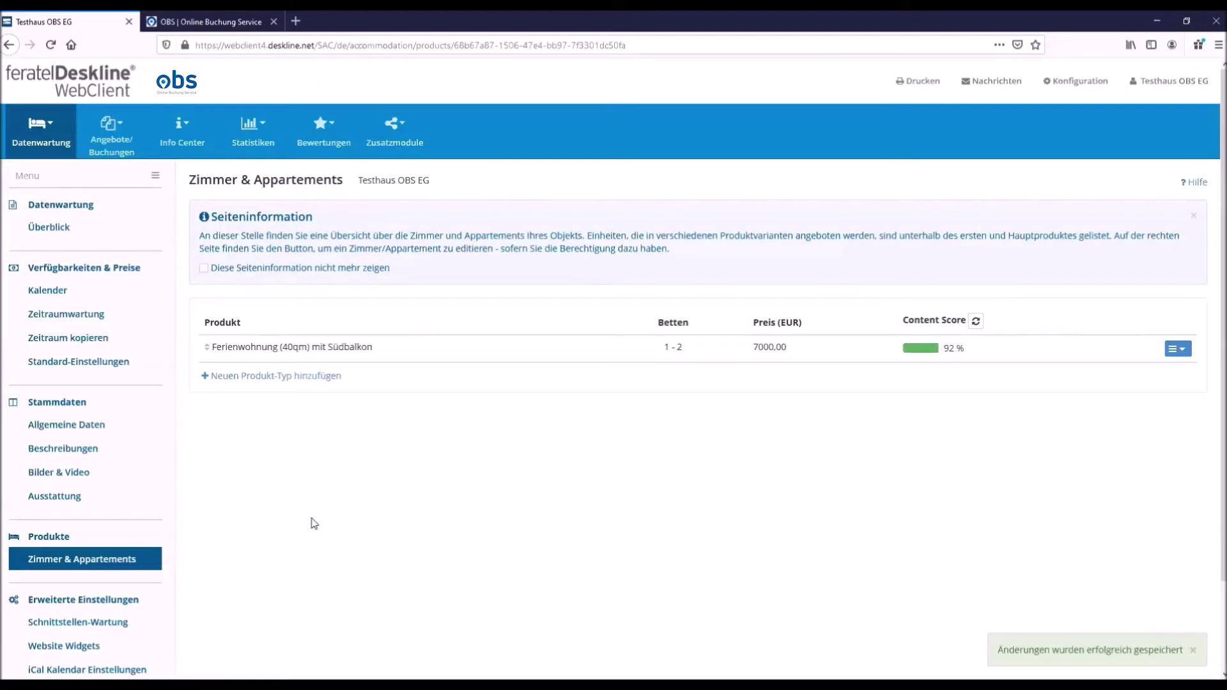
Step: Enable Kinderermäßigungen in the Standard-Einstellungen and set the calculation rule to Rechne vom Basispreis
click(110, 363)
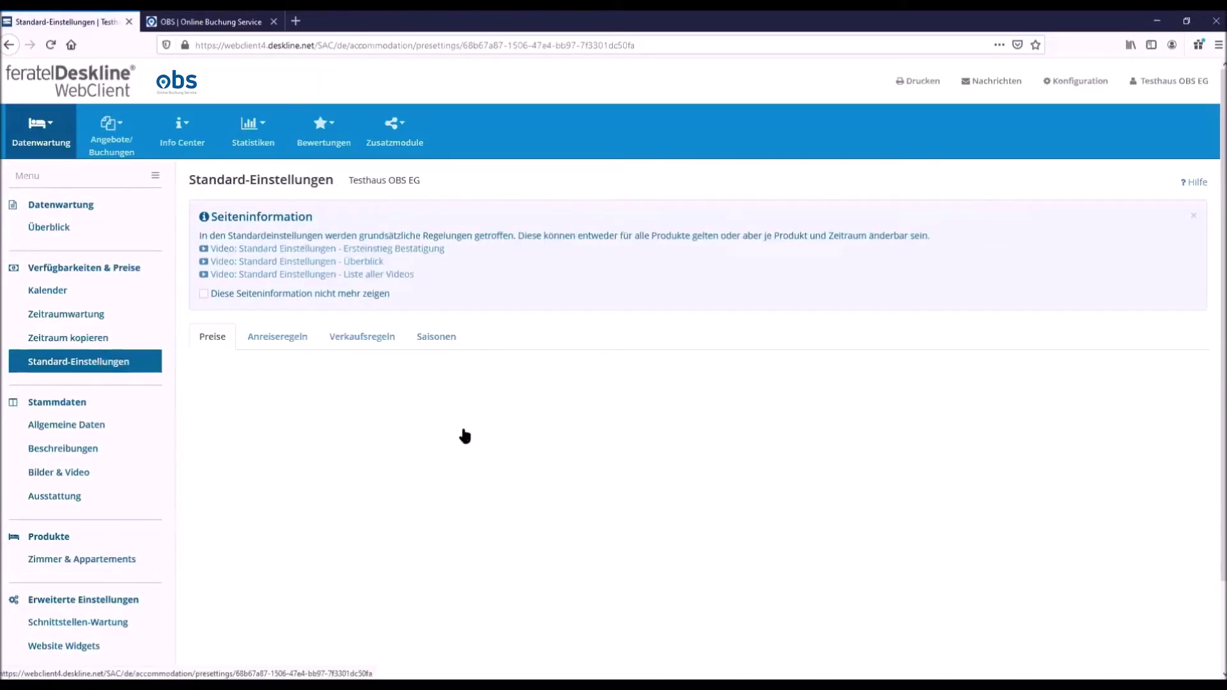
scroll(1180, 489, down, 2)
click(1176, 486)
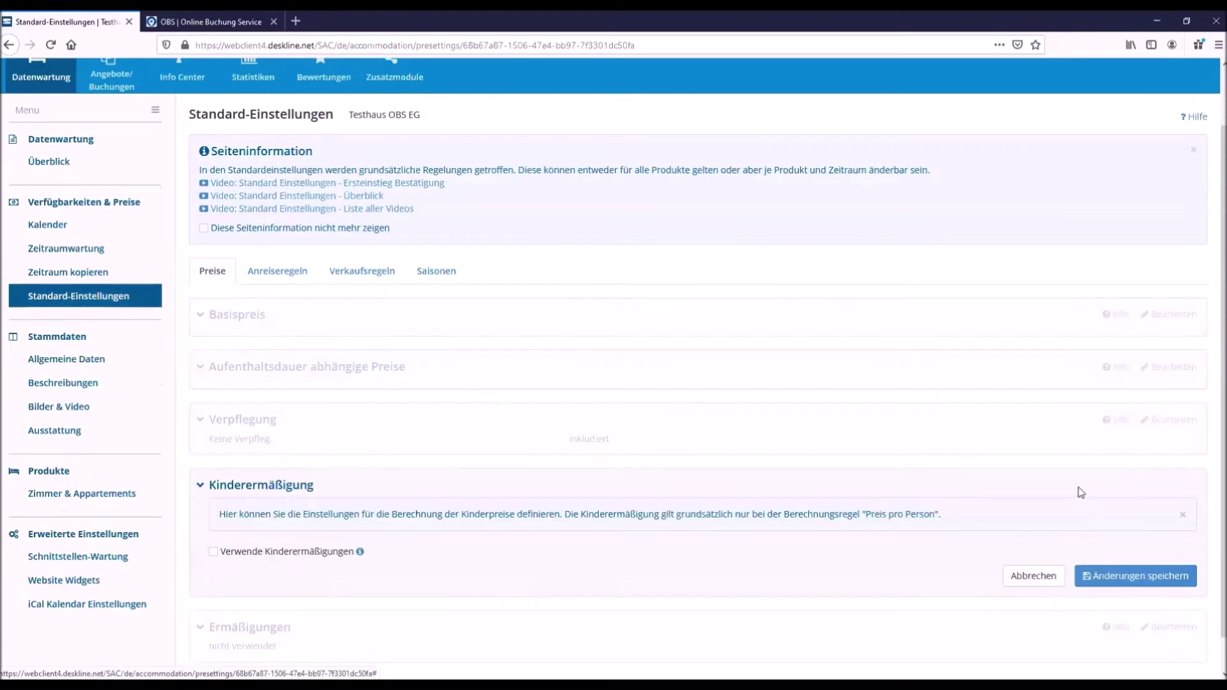
click(213, 543)
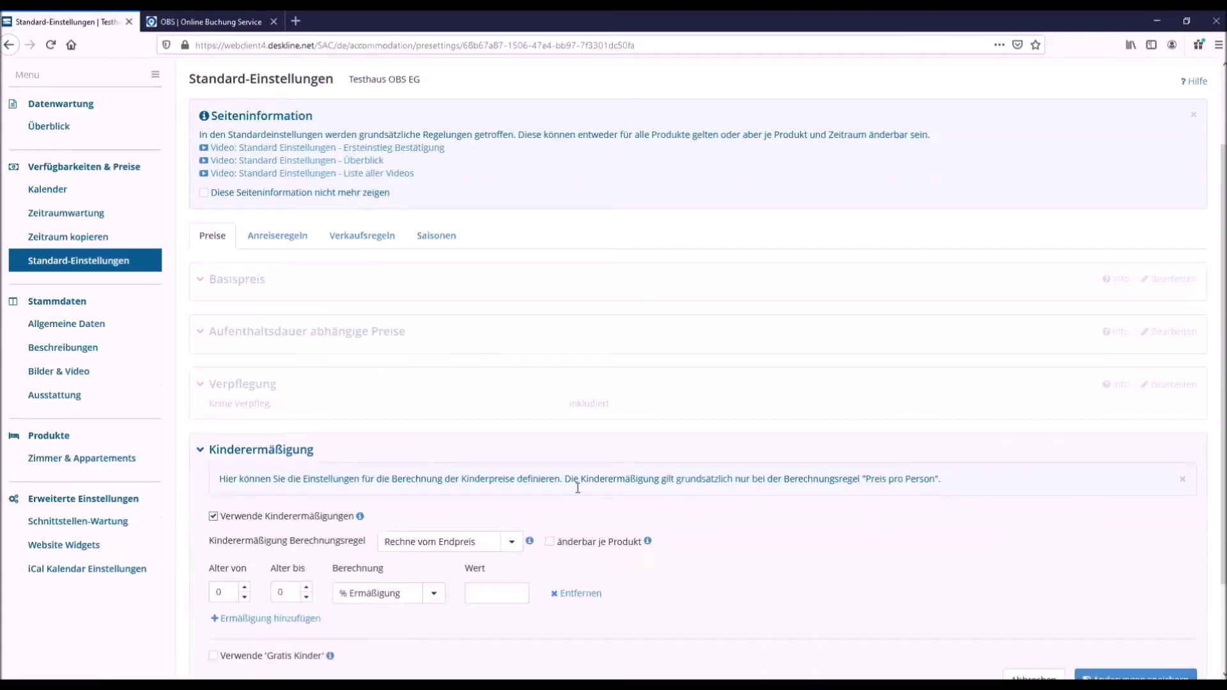
scroll(610, 485, down, 2)
scroll(512, 480, down, 1)
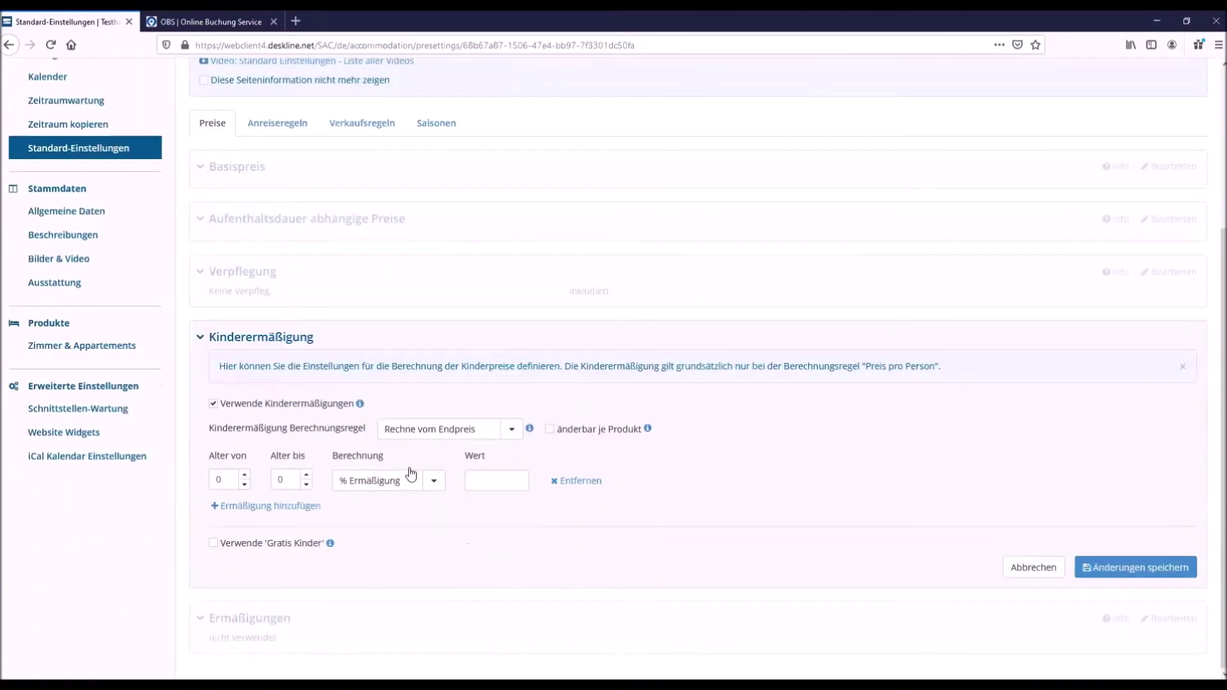
click(511, 430)
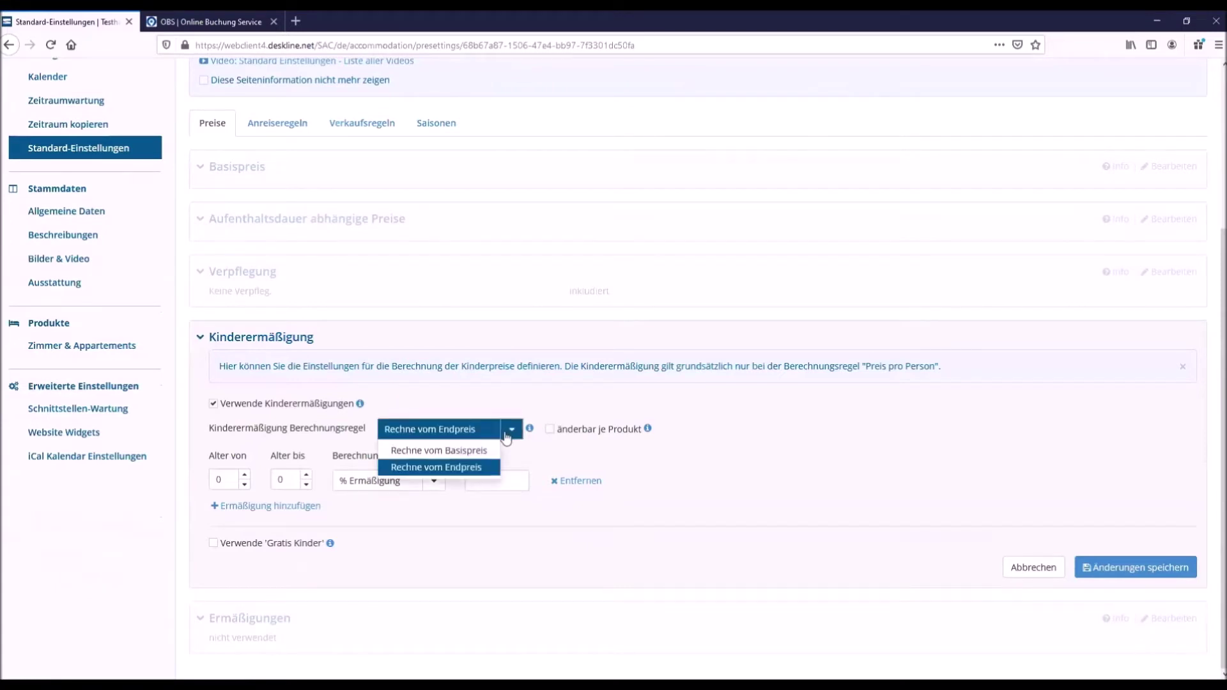
click(473, 447)
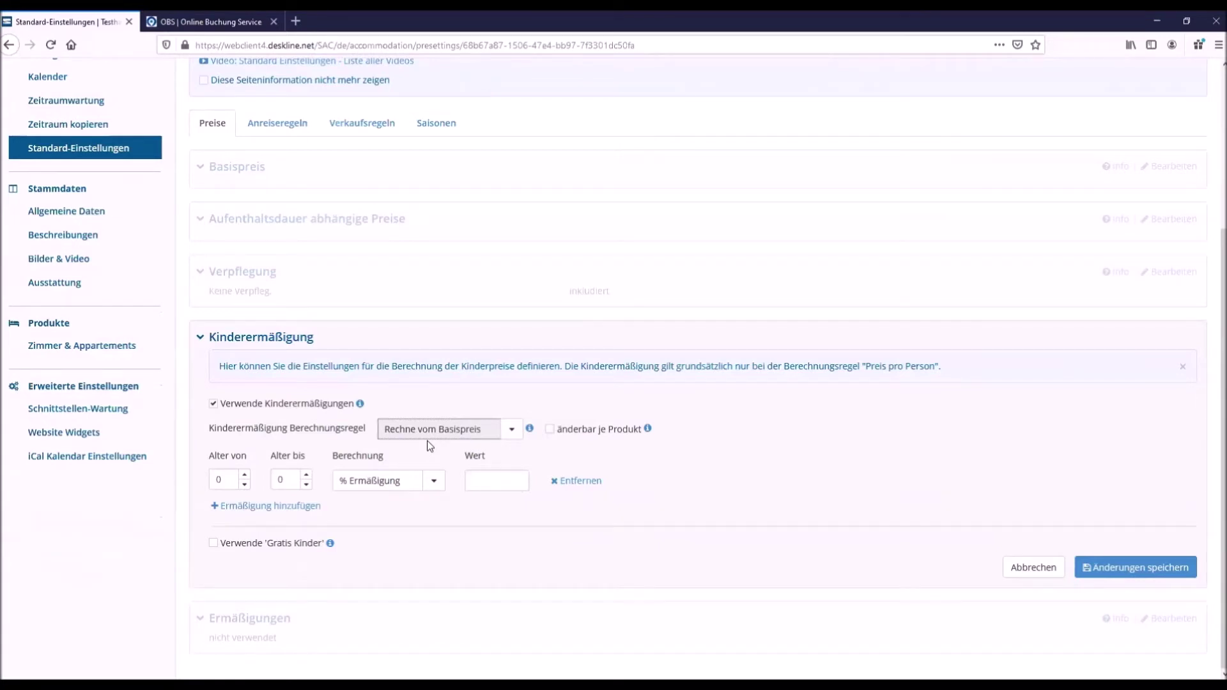
Step: Define the first child discount for ages 0 to 2 as a Kinderfestpreis of 0,00
click(307, 475)
click(306, 475)
click(424, 483)
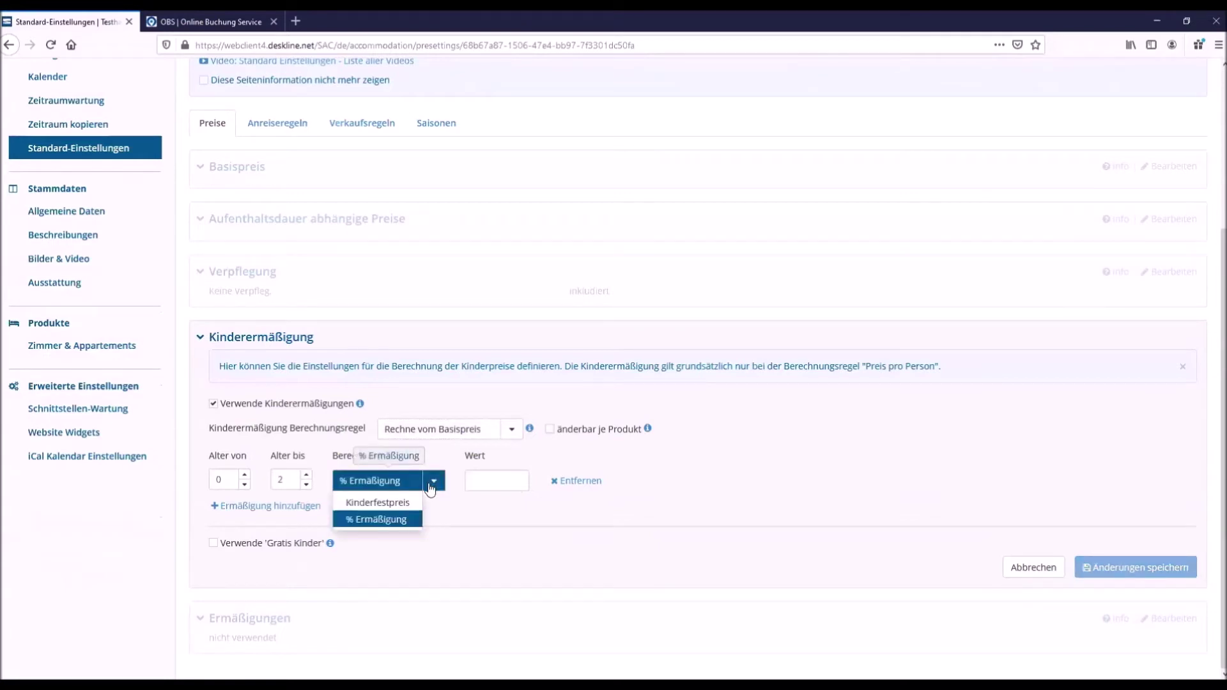
click(411, 503)
click(476, 480)
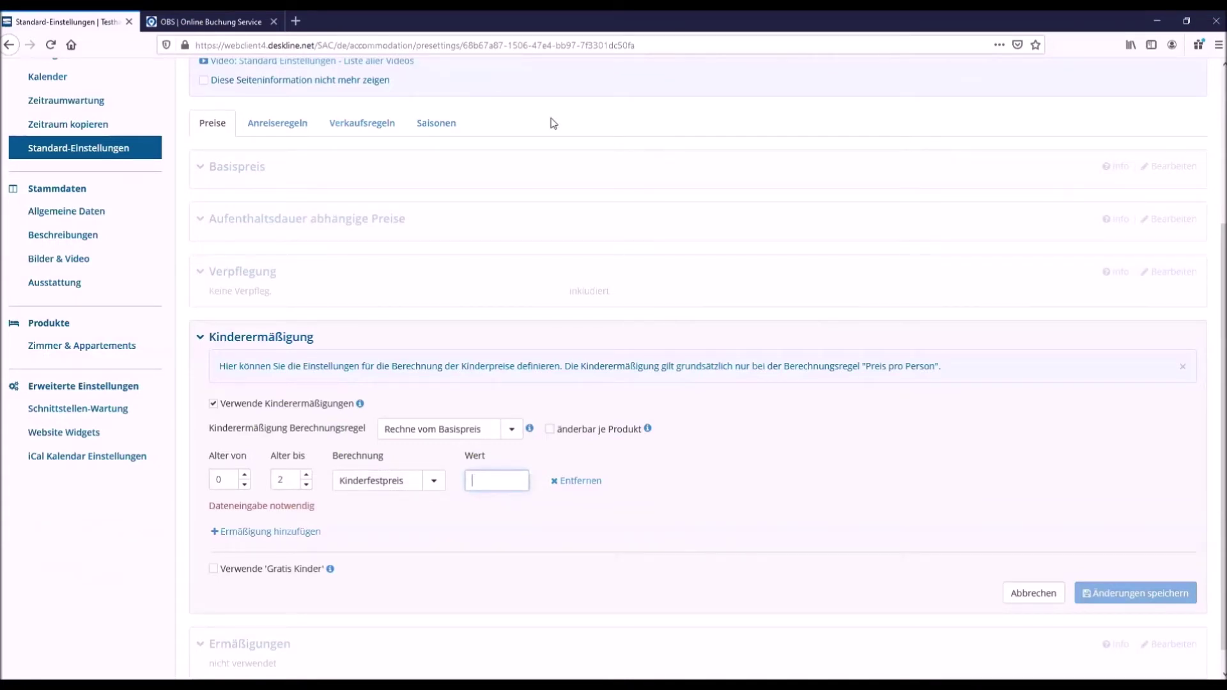
text(0)
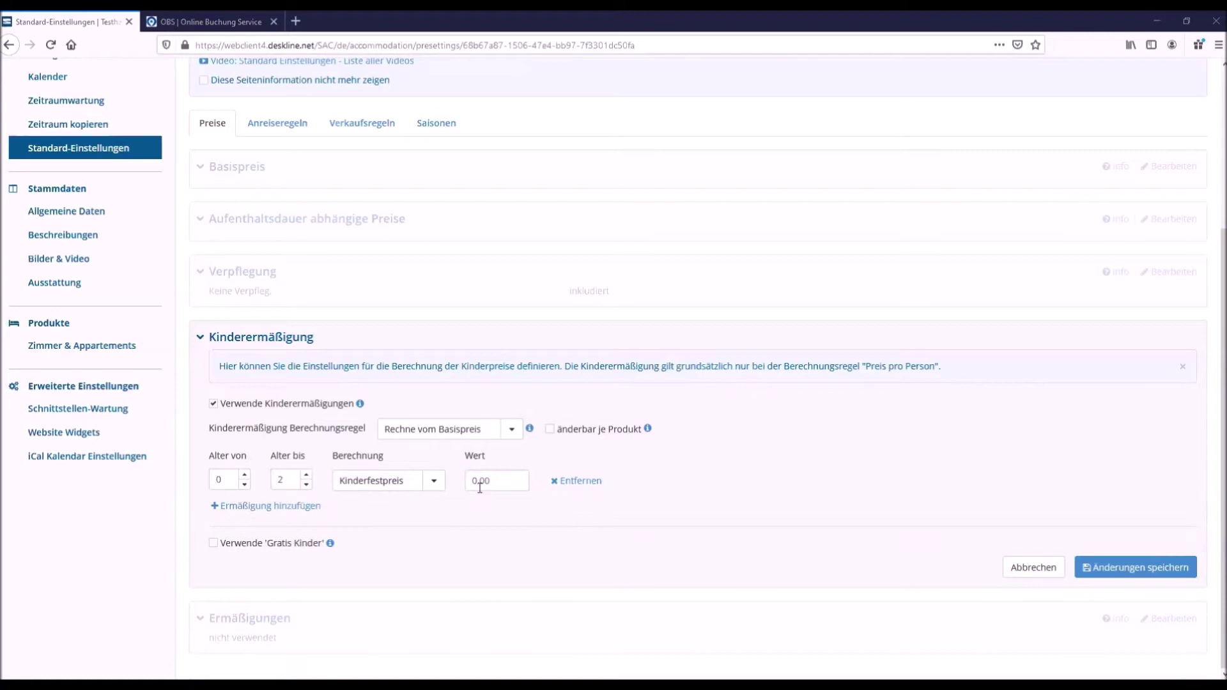
Step: Add a second child discount for ages 3 to 7 as a Kinderfestpreis of 5
click(309, 506)
click(306, 504)
click(306, 505)
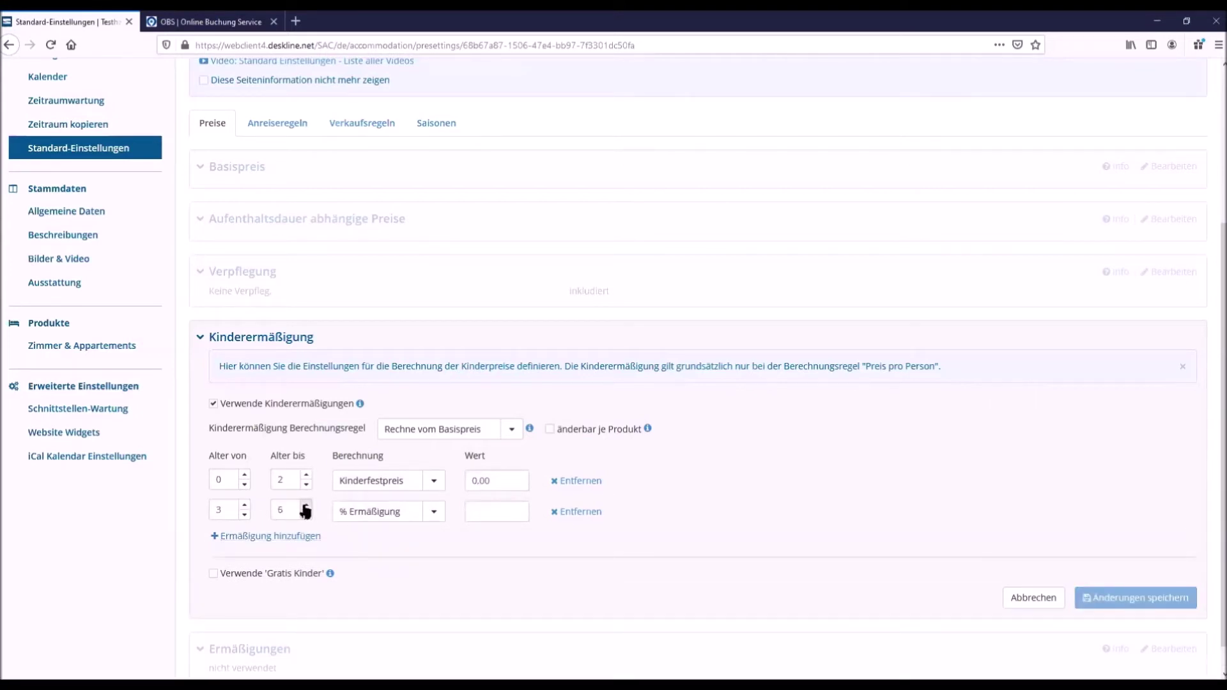
click(307, 505)
click(410, 528)
click(397, 531)
click(471, 519)
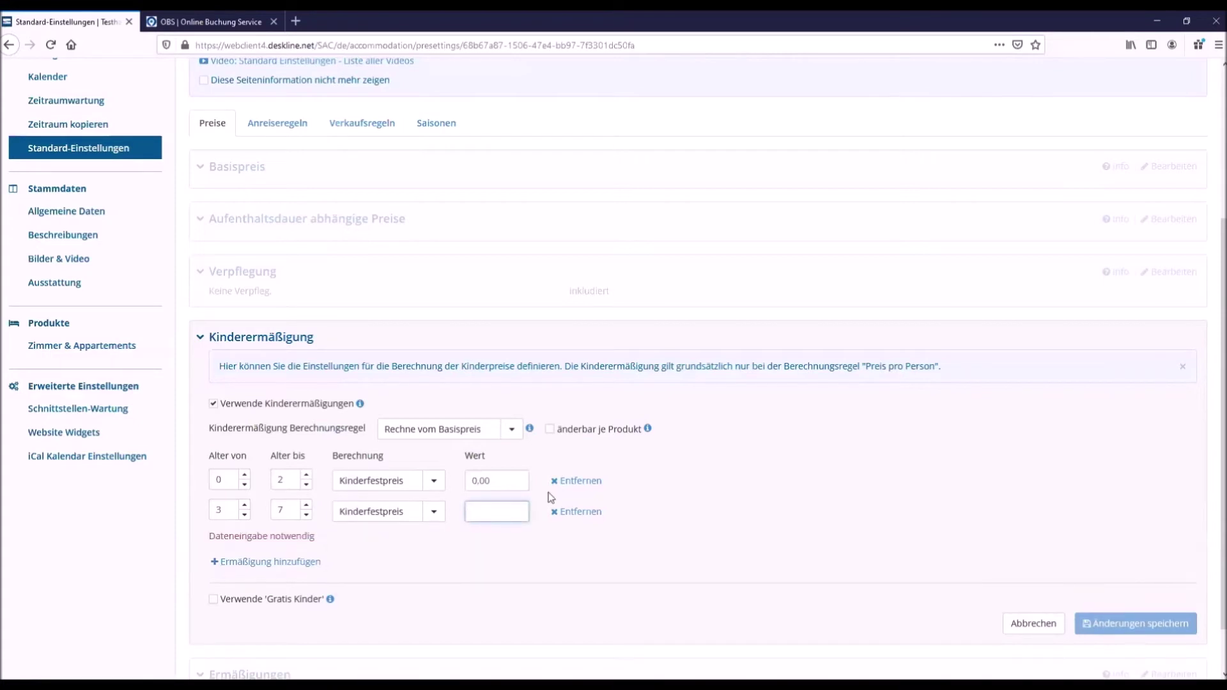
text(5)
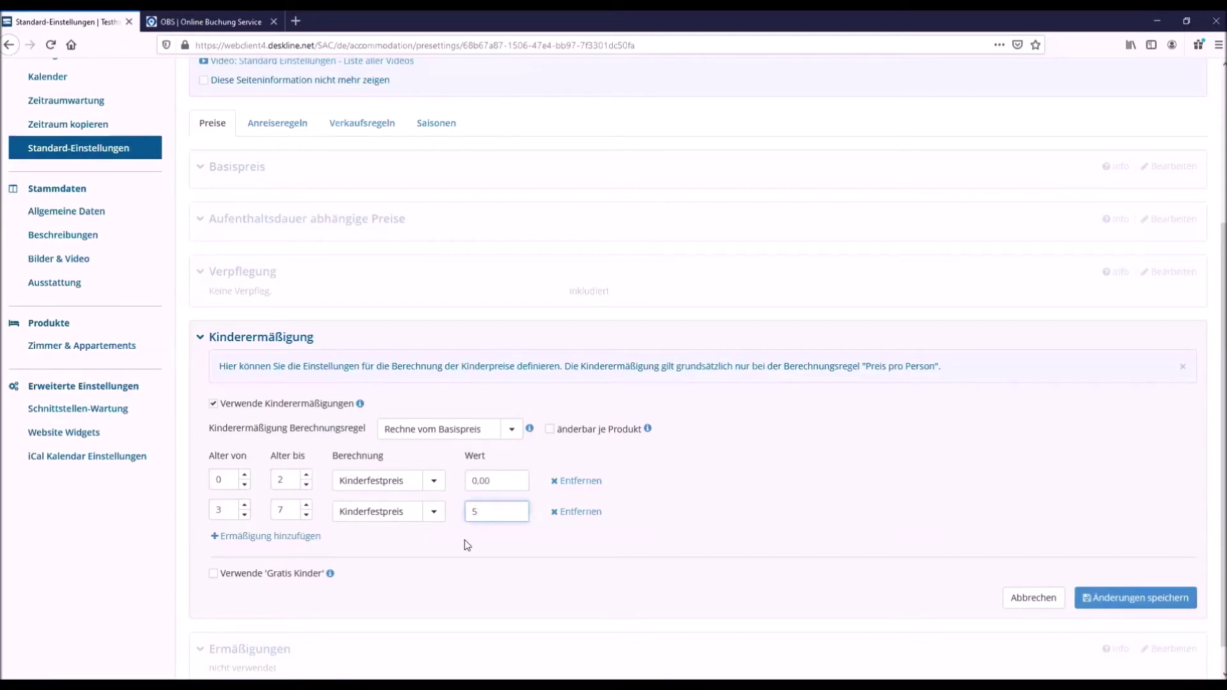
Step: Save the Kinderermäßigung settings as standard and update the data in all existing templates
click(1176, 596)
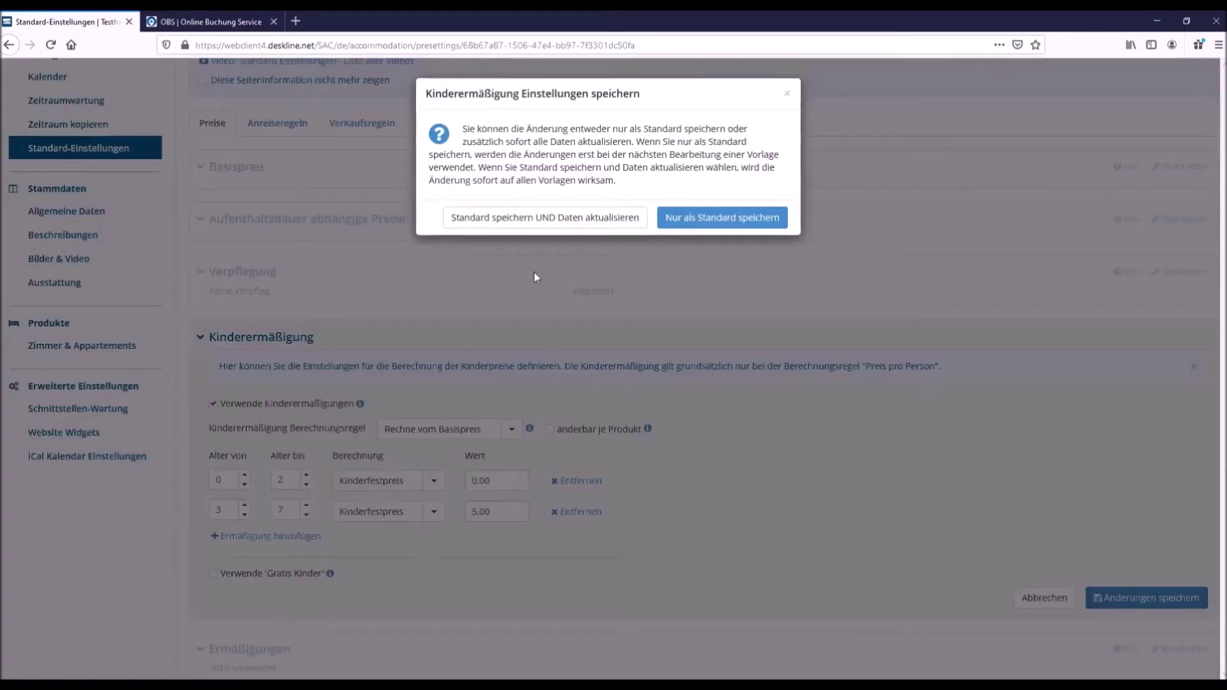
click(528, 221)
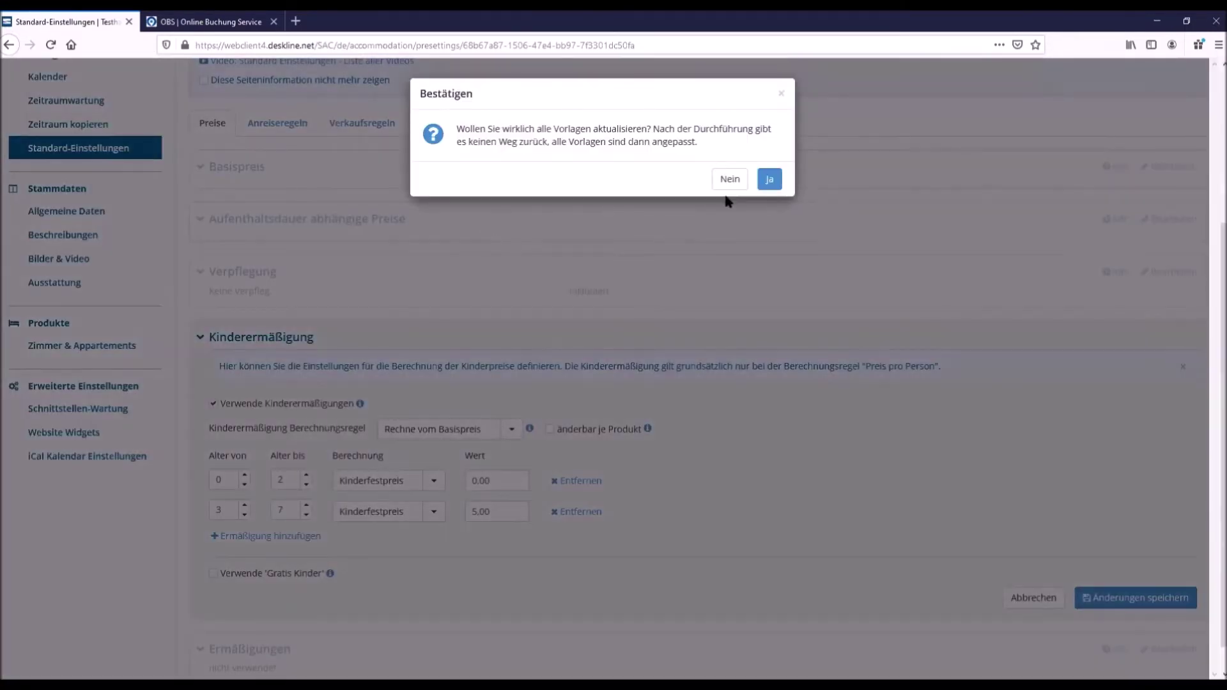
click(768, 184)
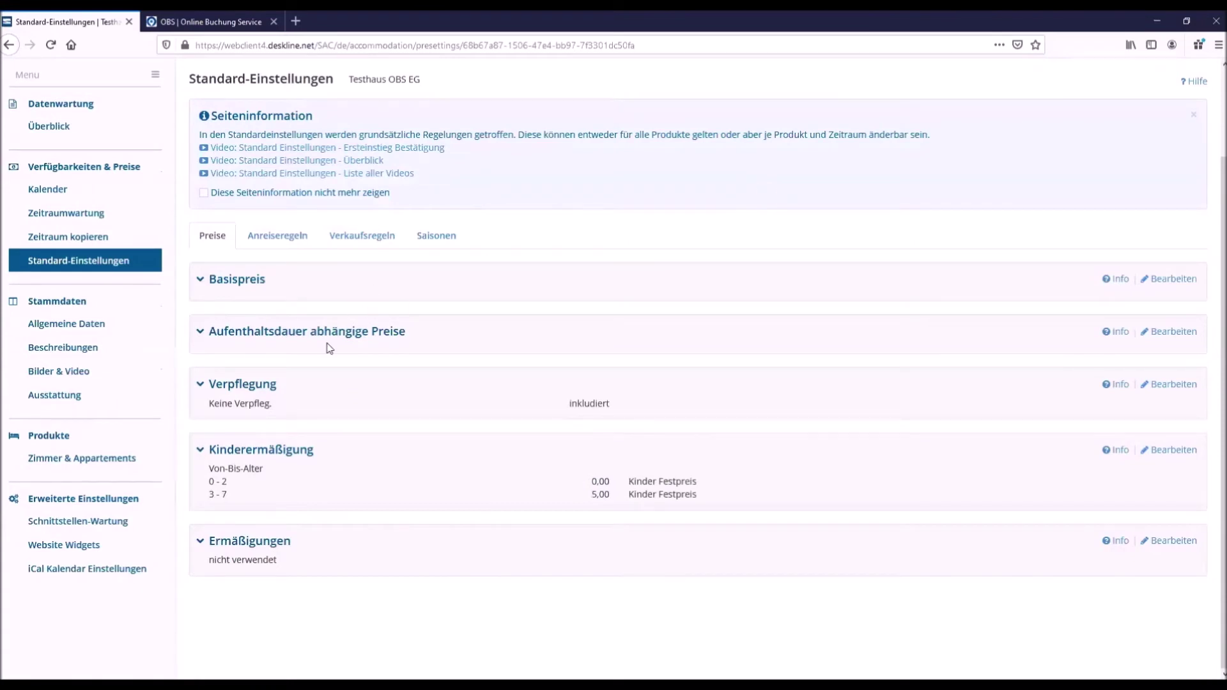
Step: Enable Verwende Abreisetage in the standard Anreiseregeln, saving it as standard and updating the data in all templates
click(286, 245)
click(282, 238)
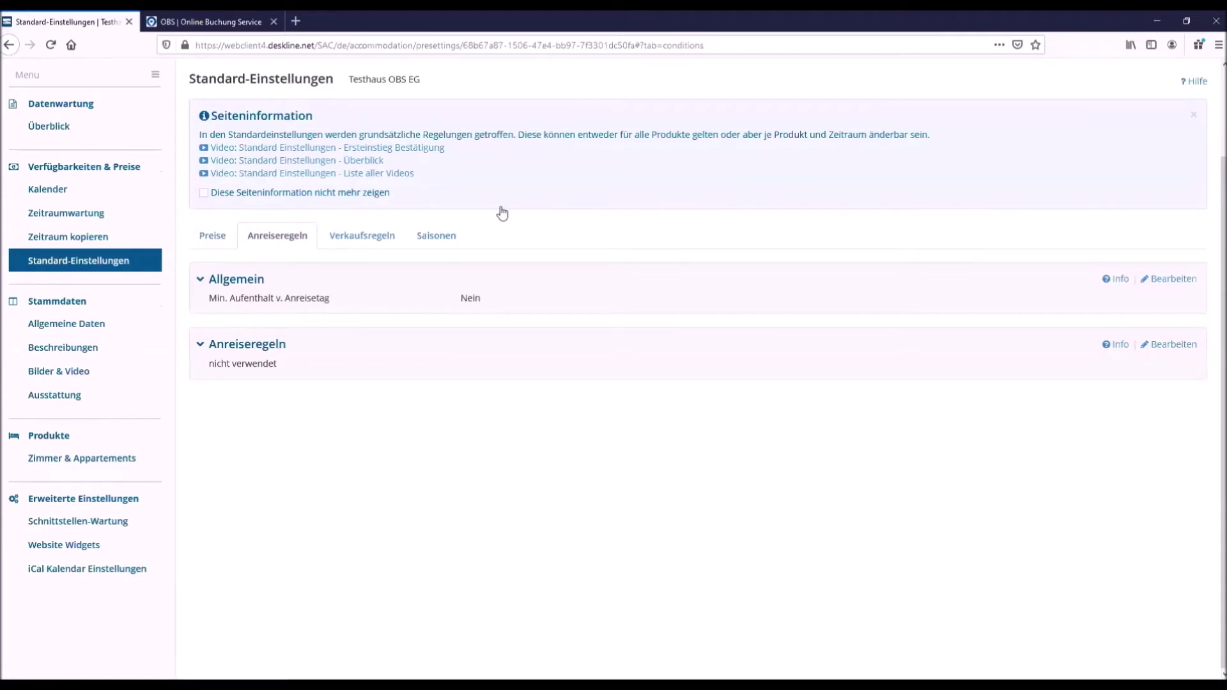
click(1170, 279)
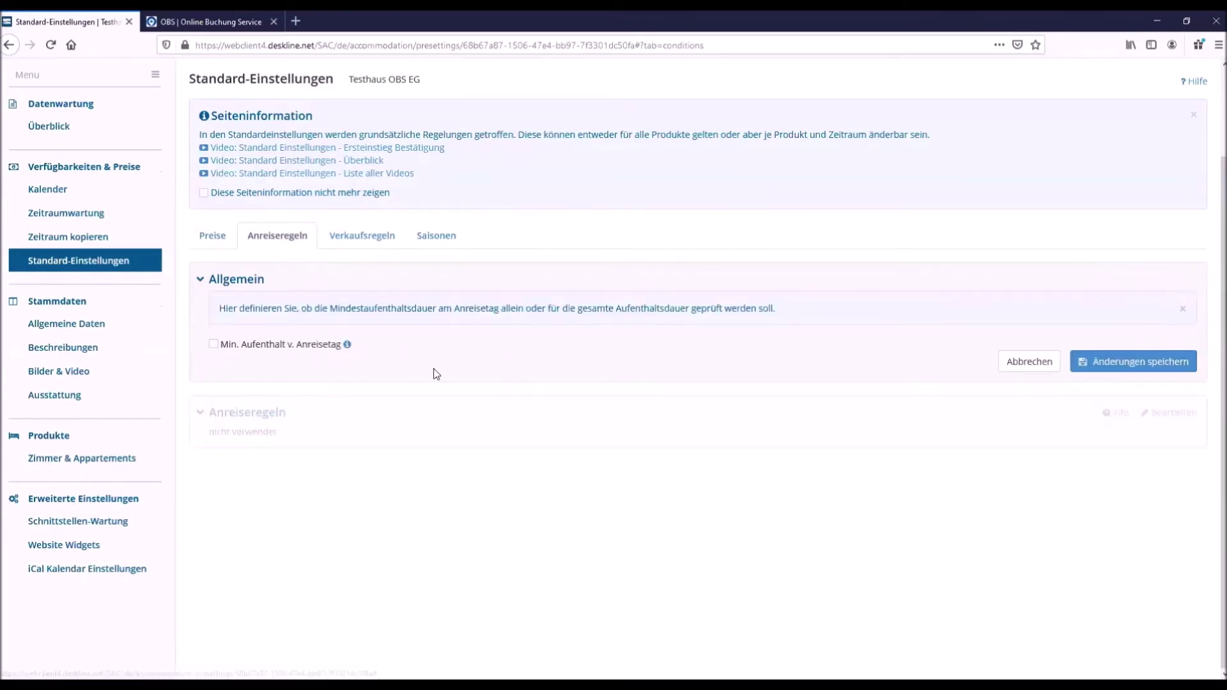
click(1017, 363)
click(1168, 345)
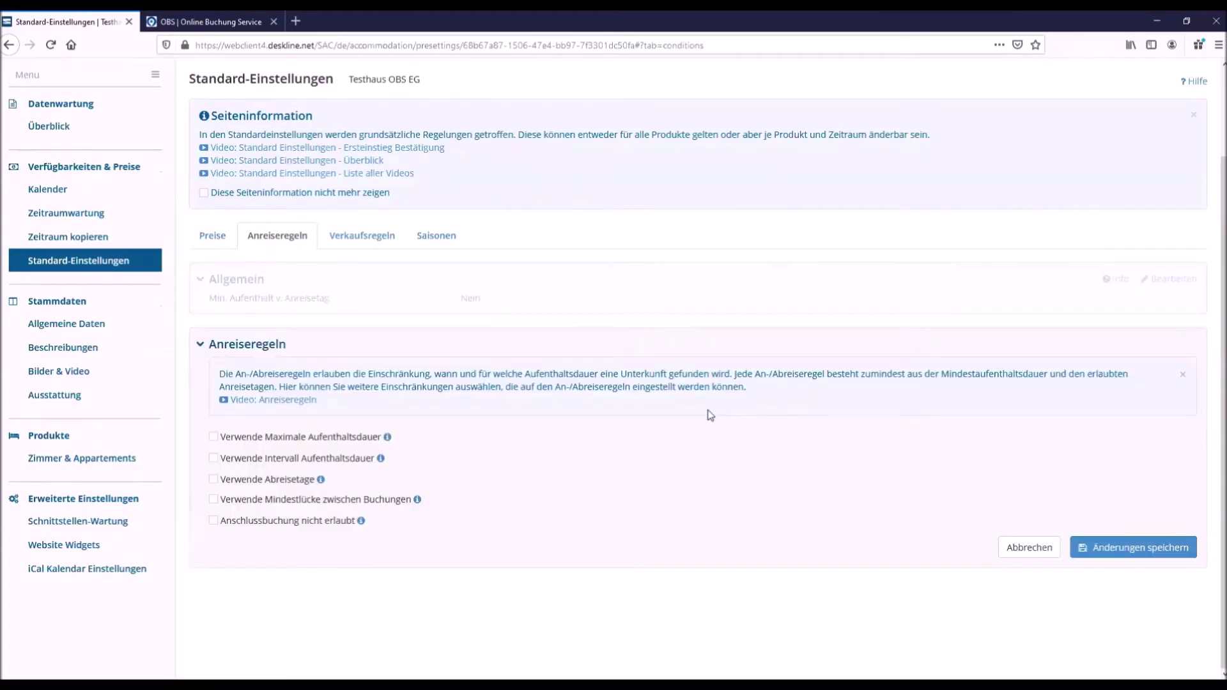
click(213, 481)
click(1111, 555)
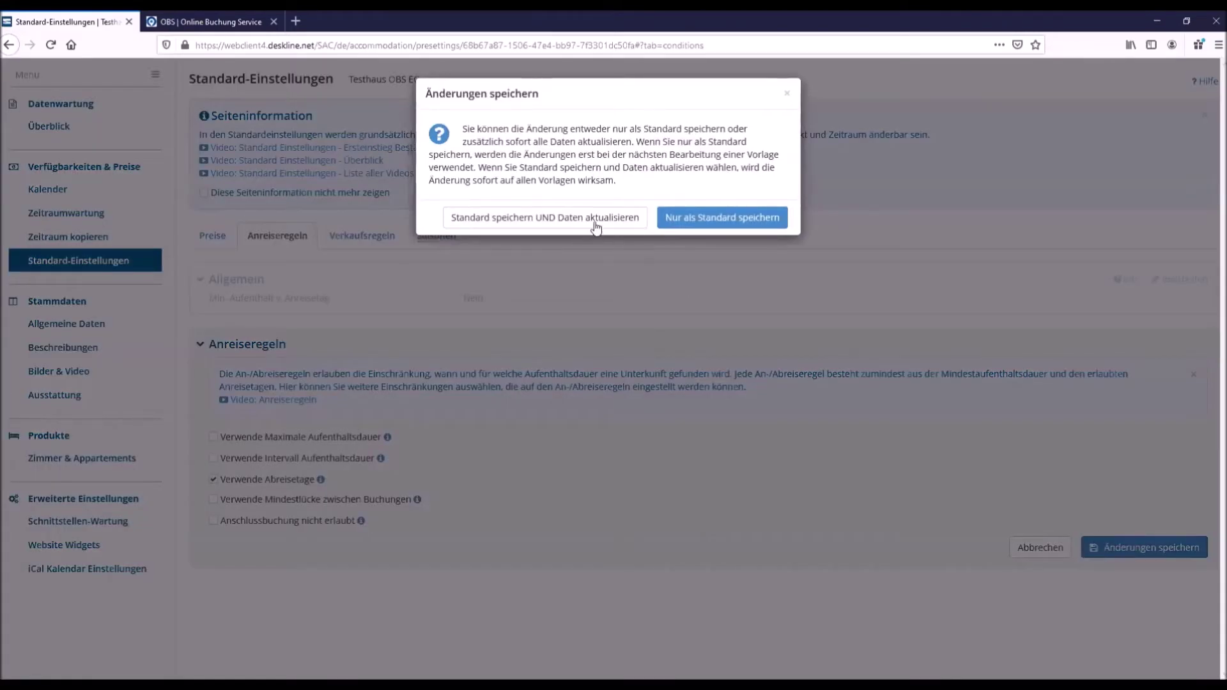
click(595, 221)
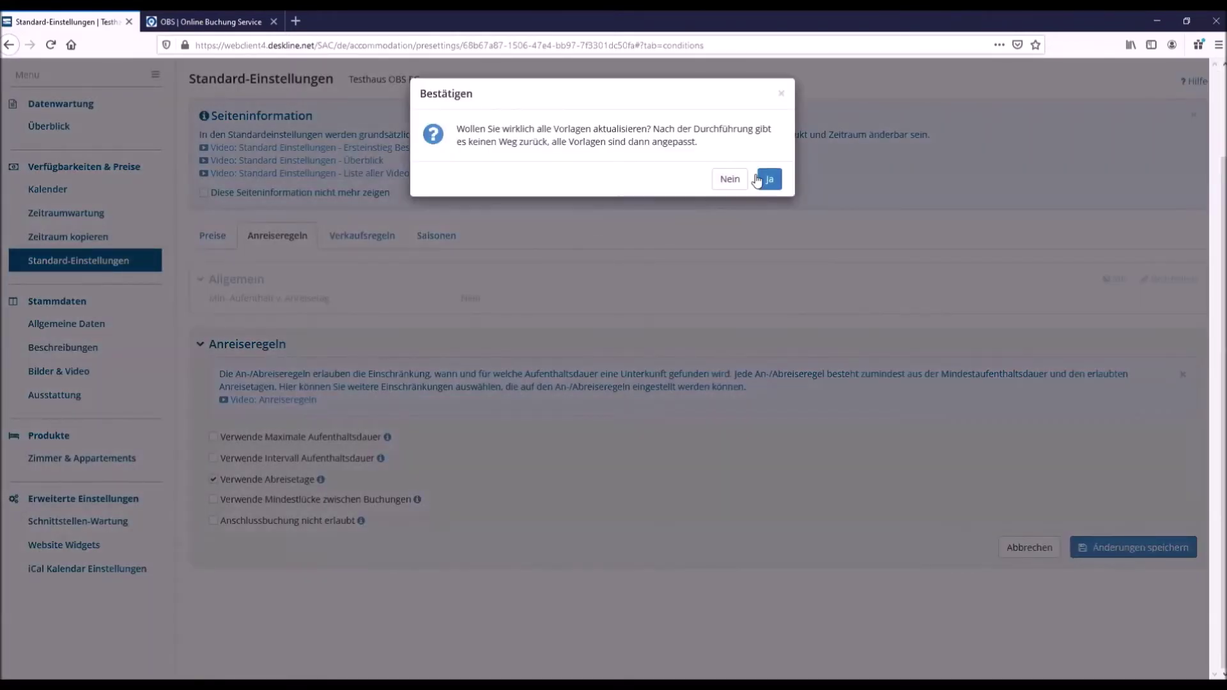
click(767, 179)
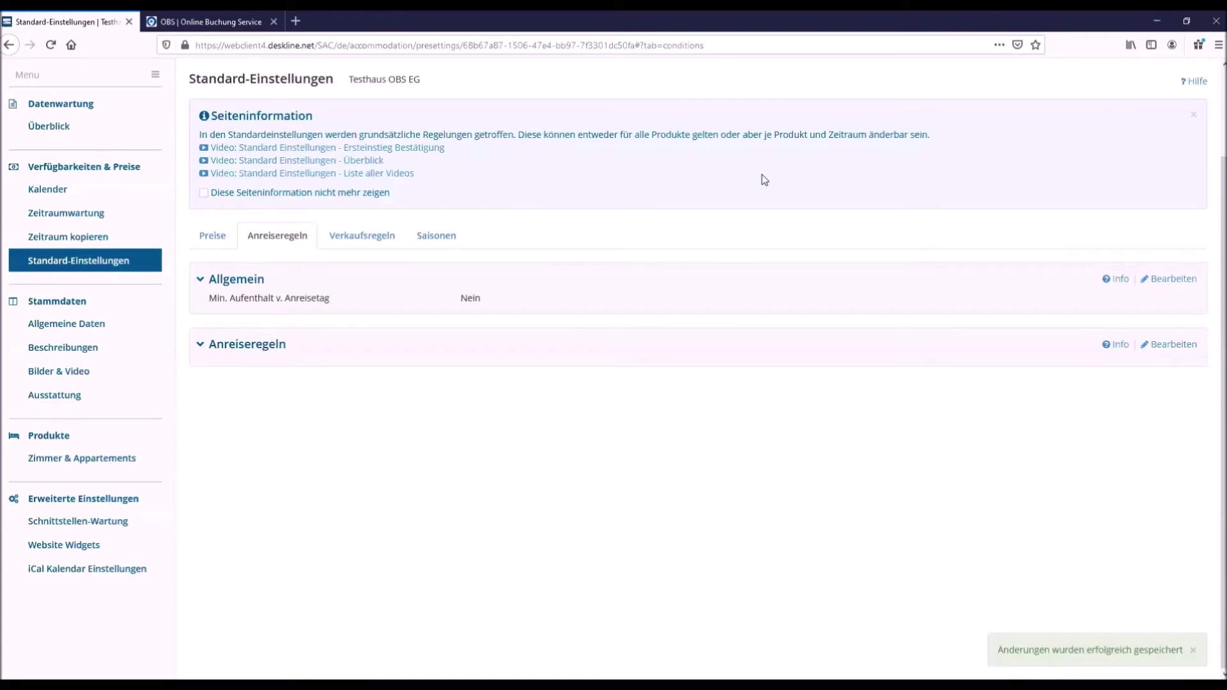
Step: Enable a Buchungsstopp of 1 day in the standard Verkaufsregeln, saving it as standard and updating the data in all templates
click(369, 236)
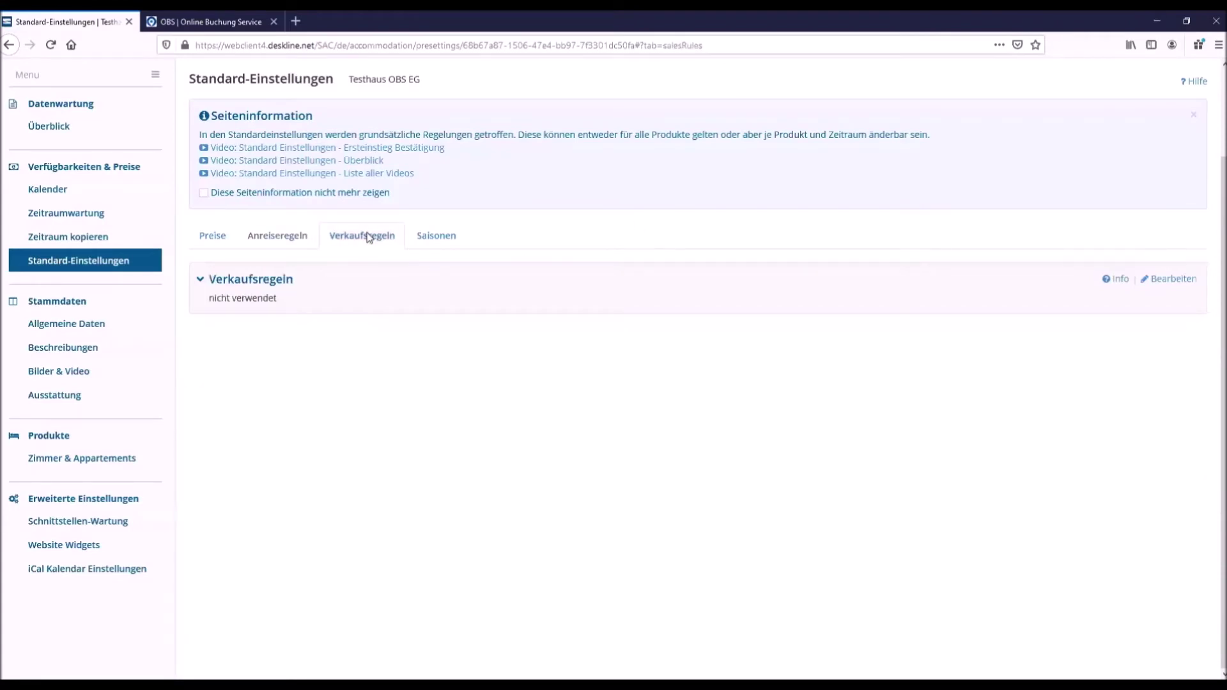
click(1168, 279)
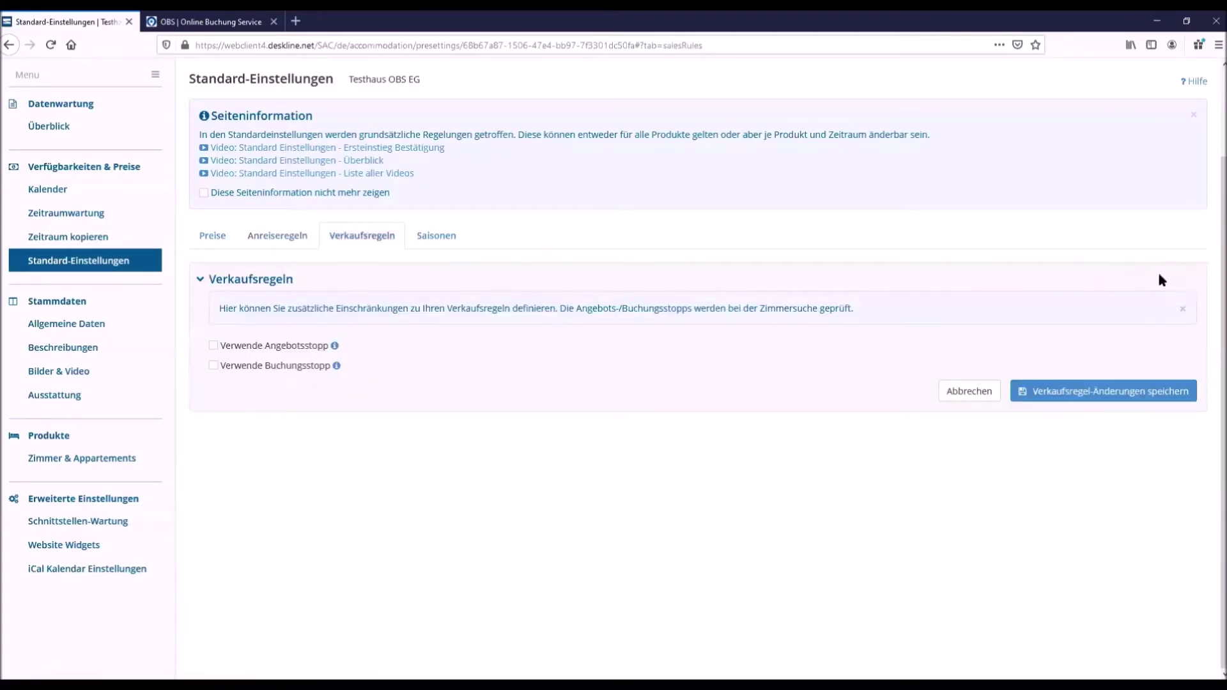
click(214, 366)
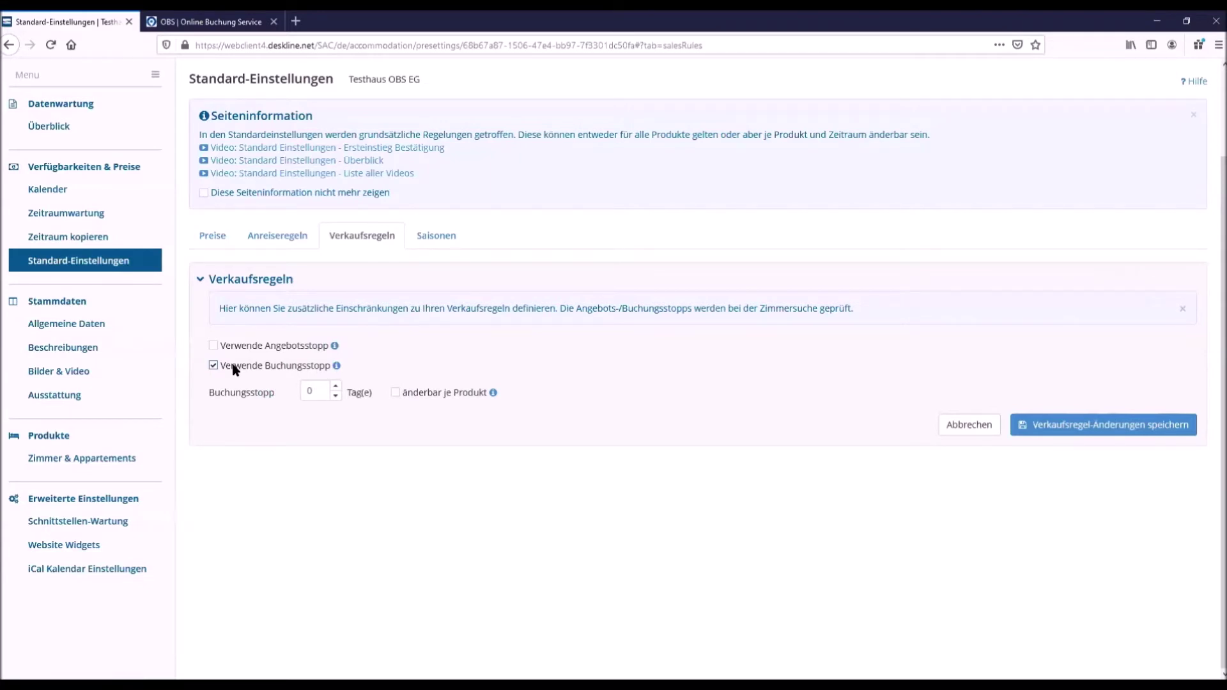
click(336, 386)
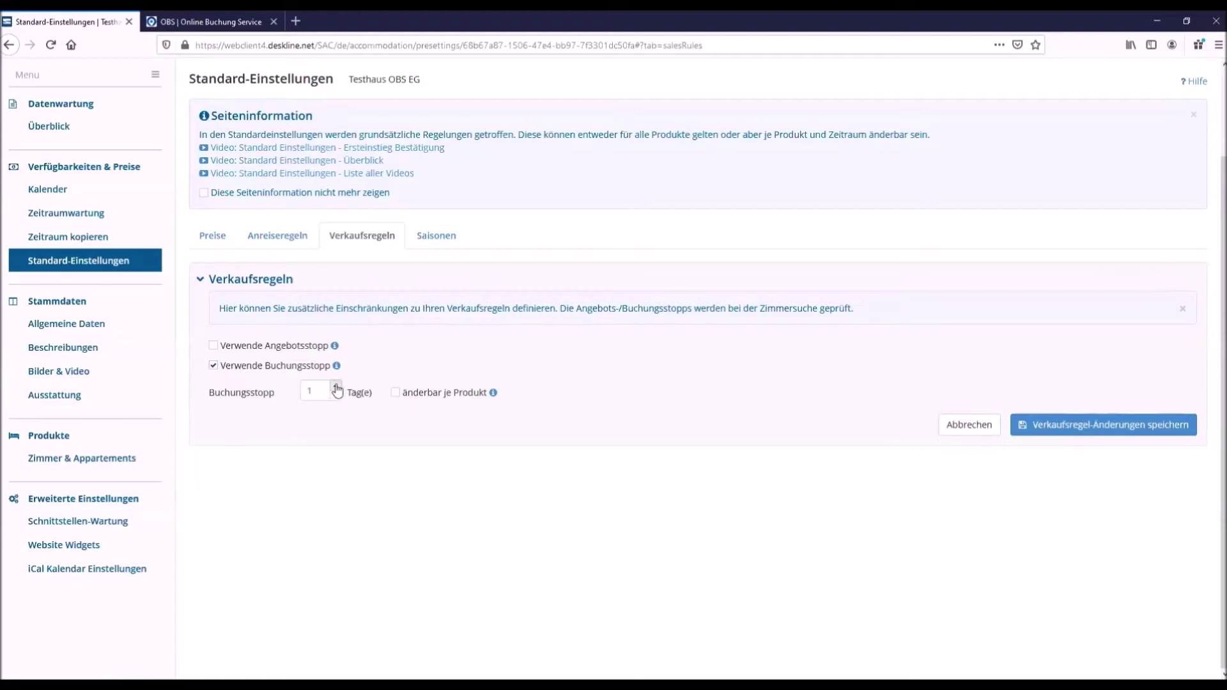
click(1109, 434)
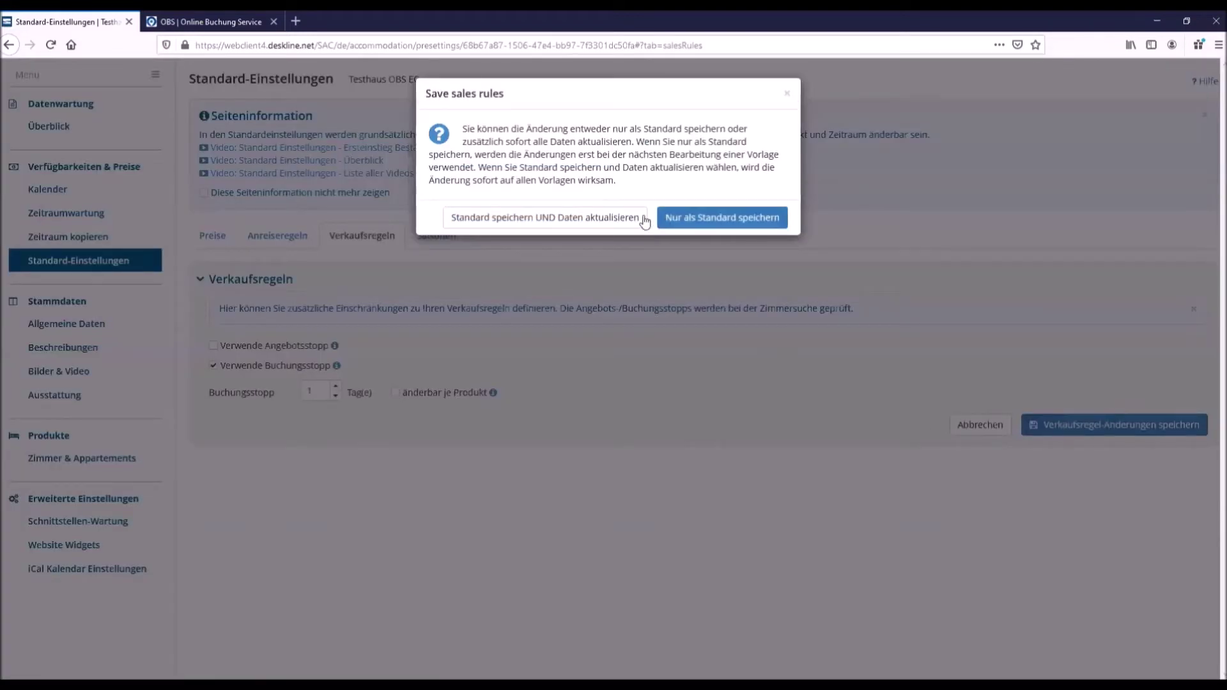
click(638, 221)
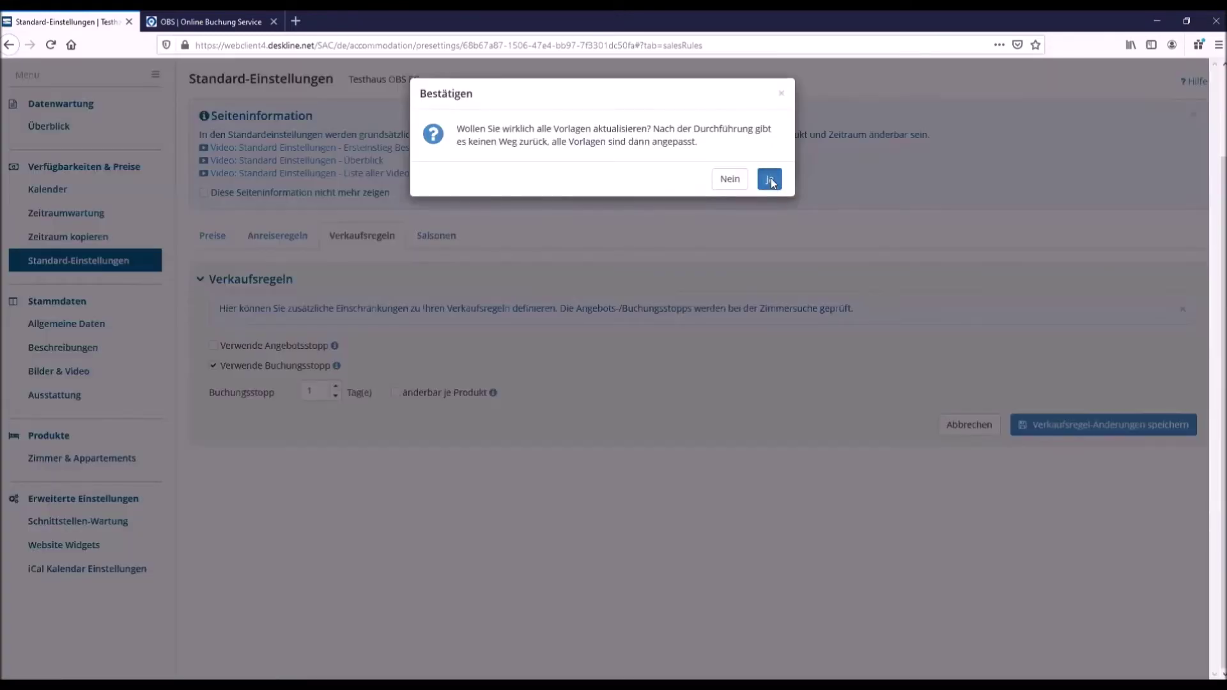
click(772, 182)
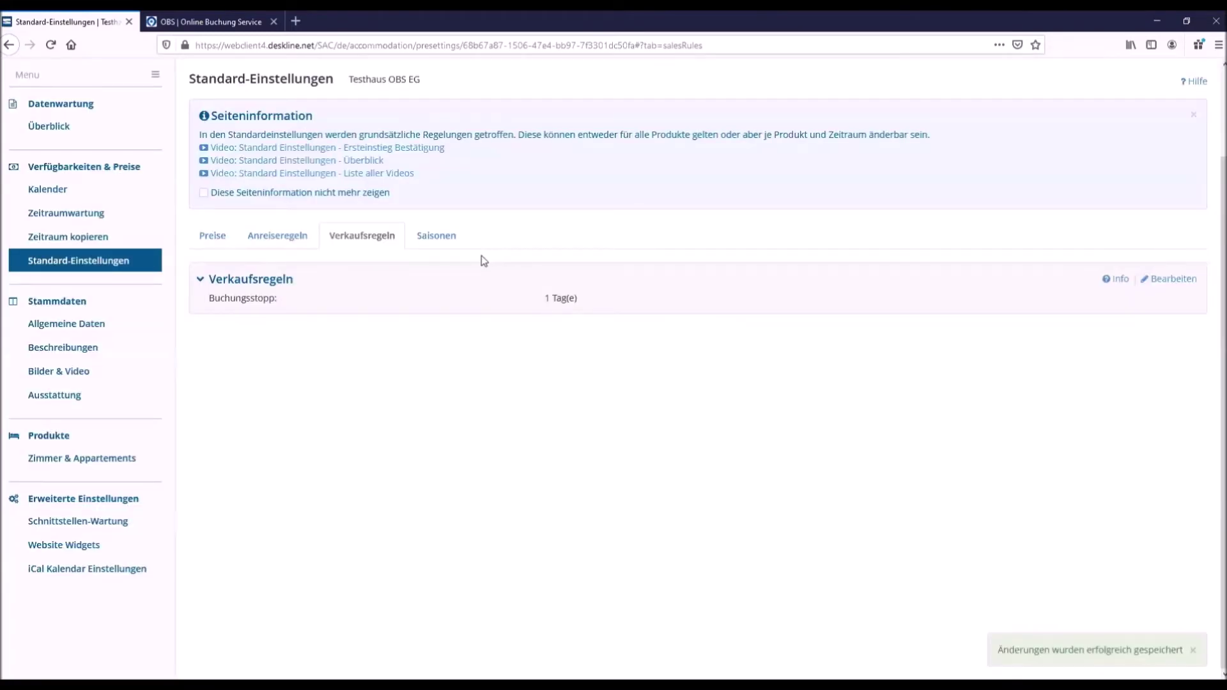
Step: Examine the child discounts in the price details of the apartment's STANDARD and Hauptsaison templates in the Monatskalender
click(60, 190)
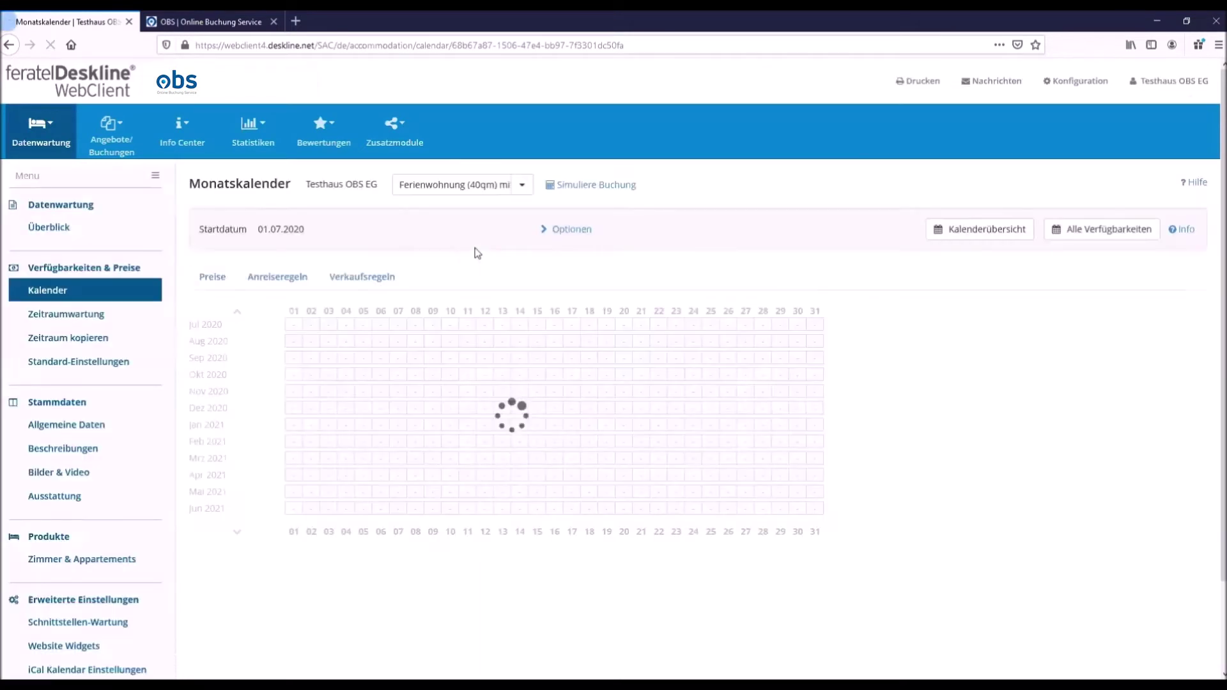
click(312, 279)
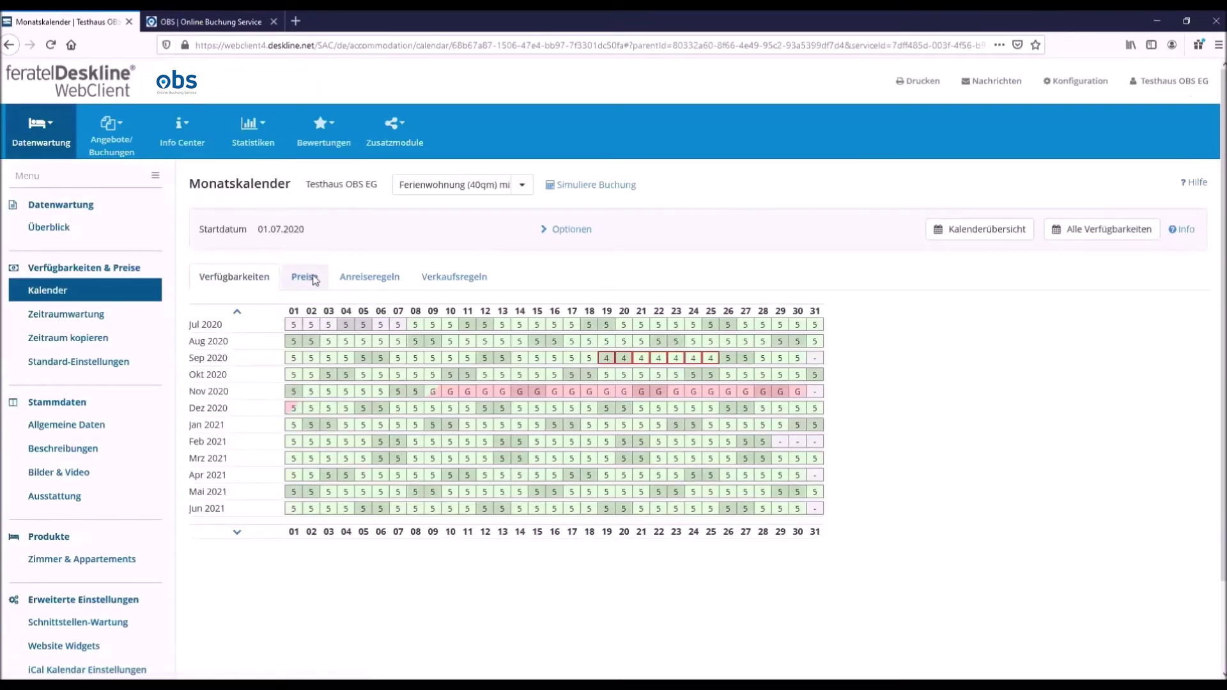
scroll(1120, 379, down, 2)
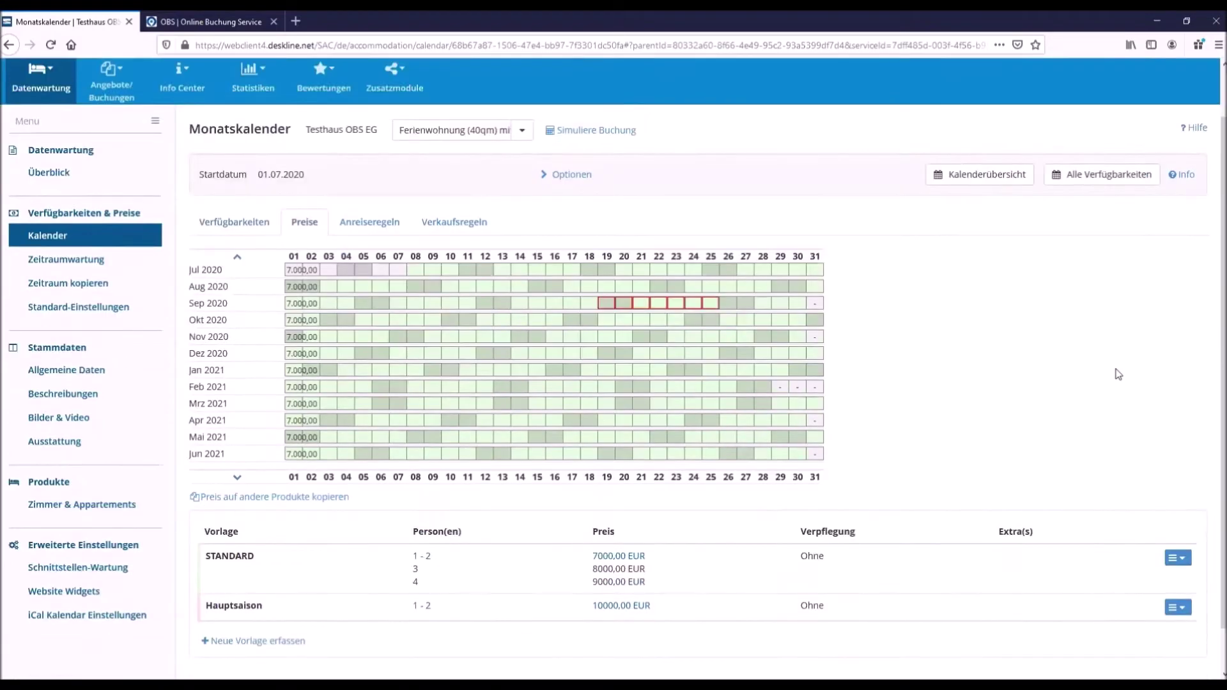
click(1178, 512)
click(1127, 534)
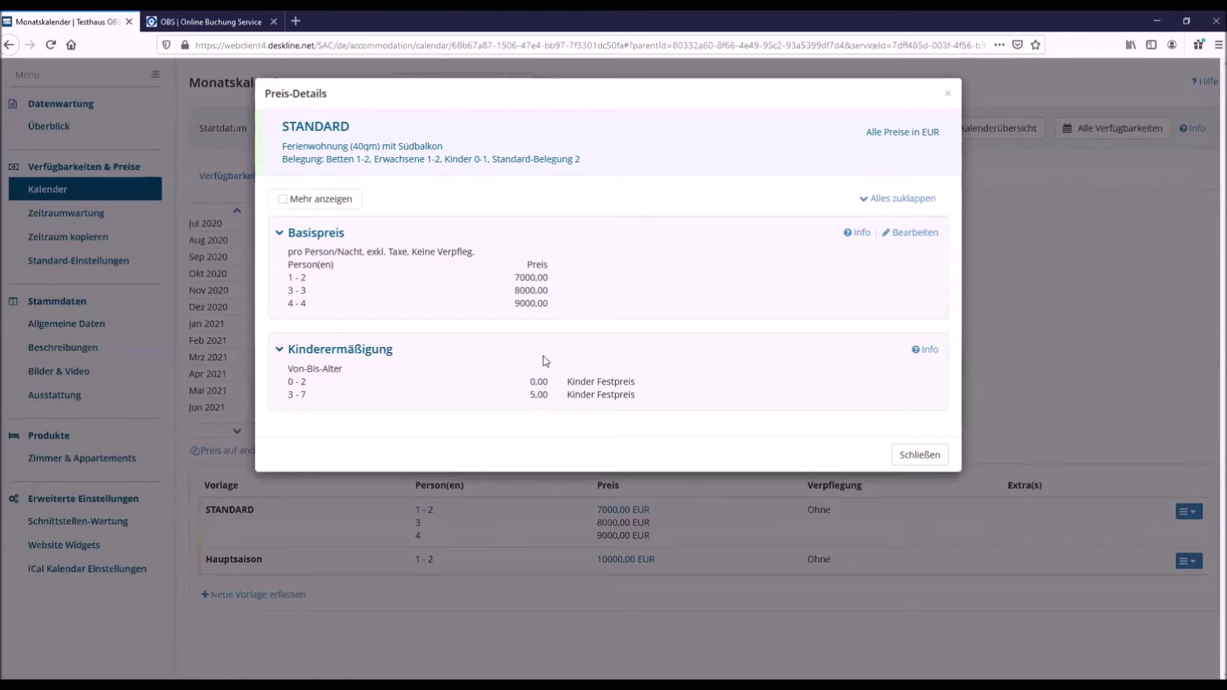
click(952, 95)
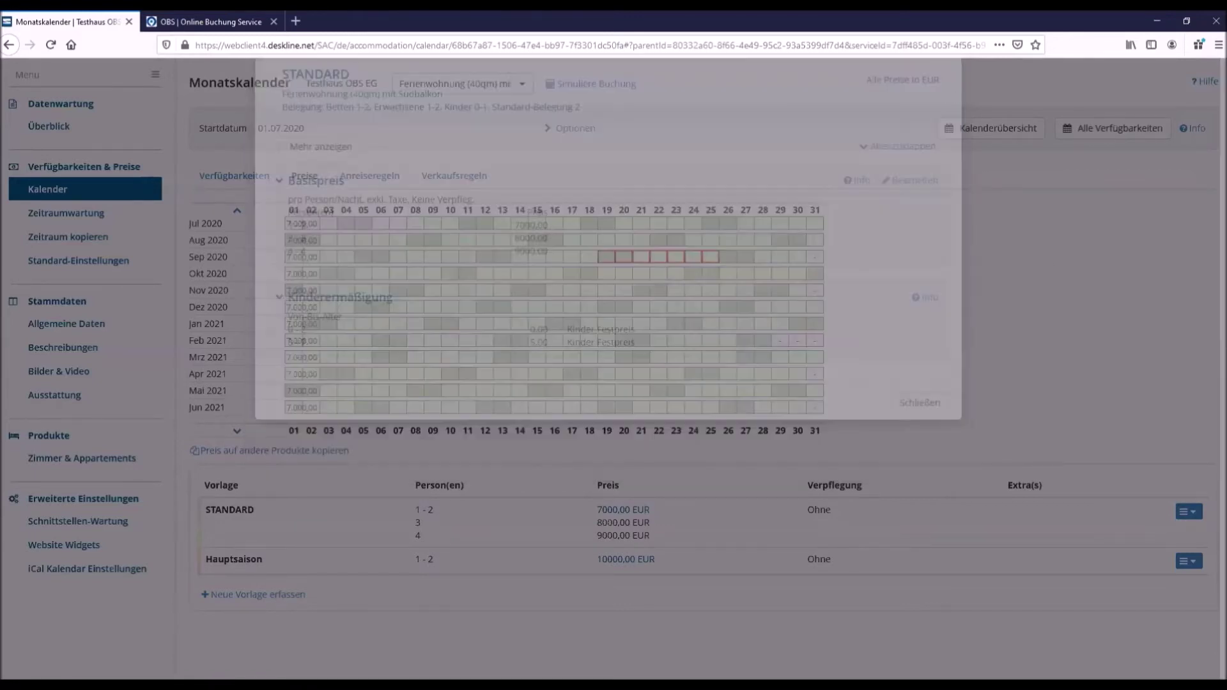
click(1175, 563)
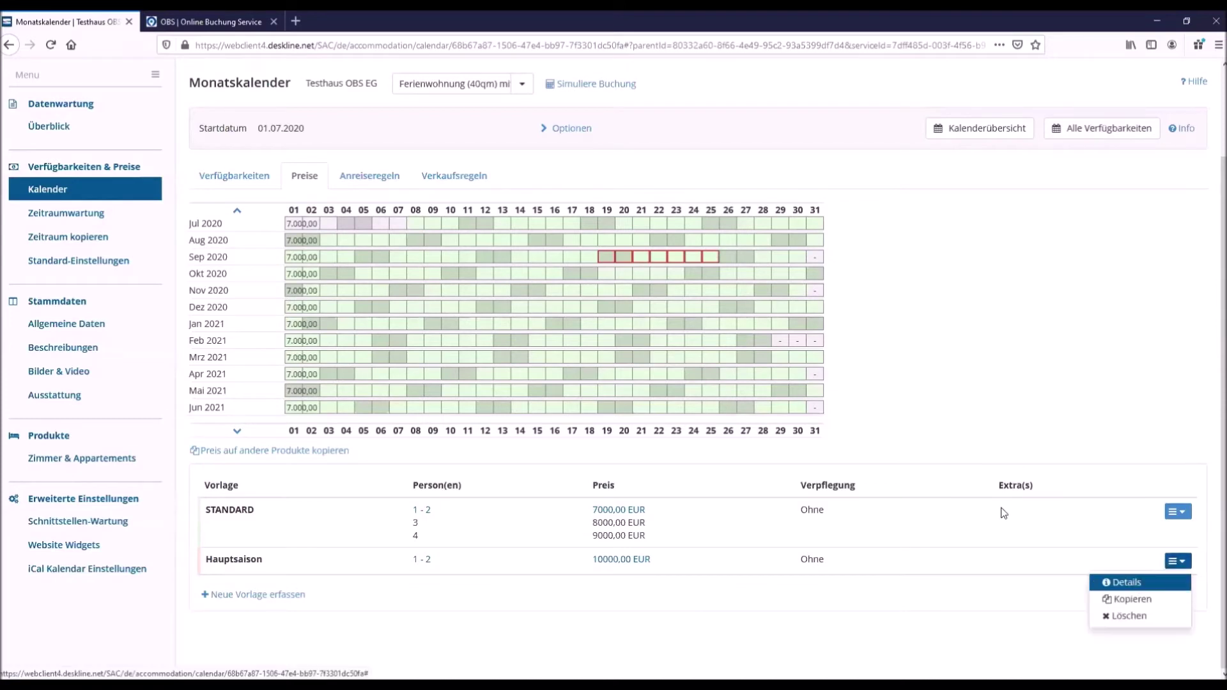
click(1137, 583)
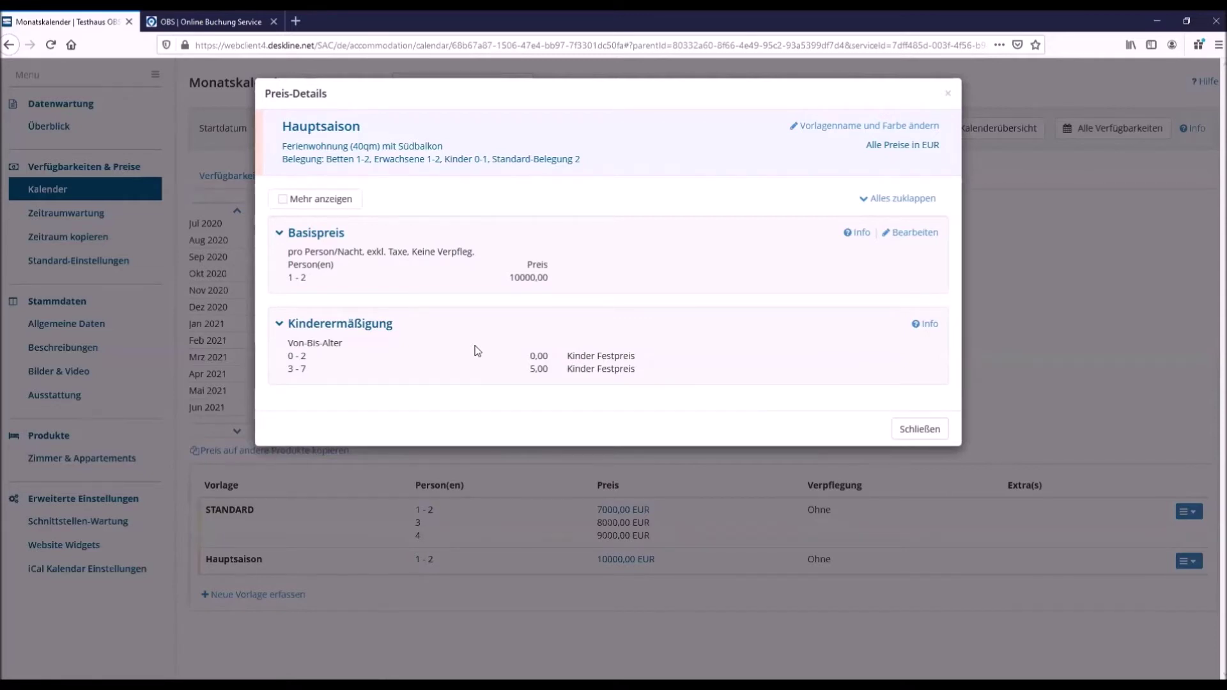
click(932, 427)
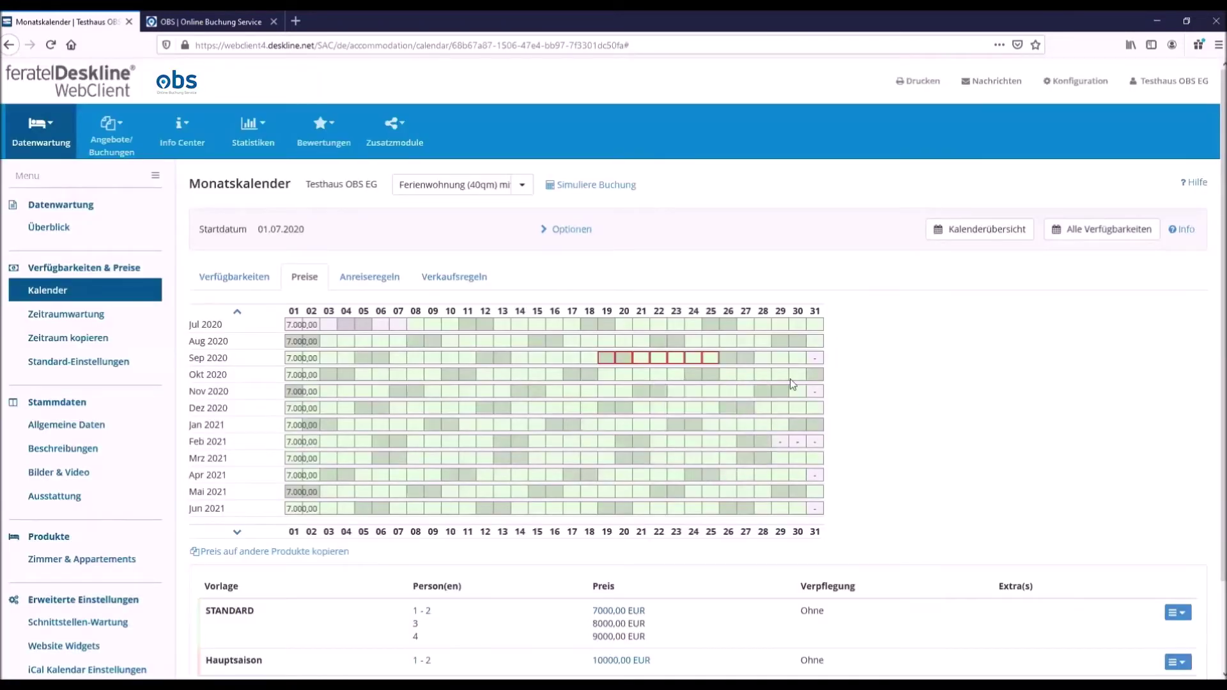
Step: Exclude Monday as Abreisetag in the Standardregel of the arrival template Hauptsaison 3 Nächte MA and save the change
scroll(648, 341, down, 3)
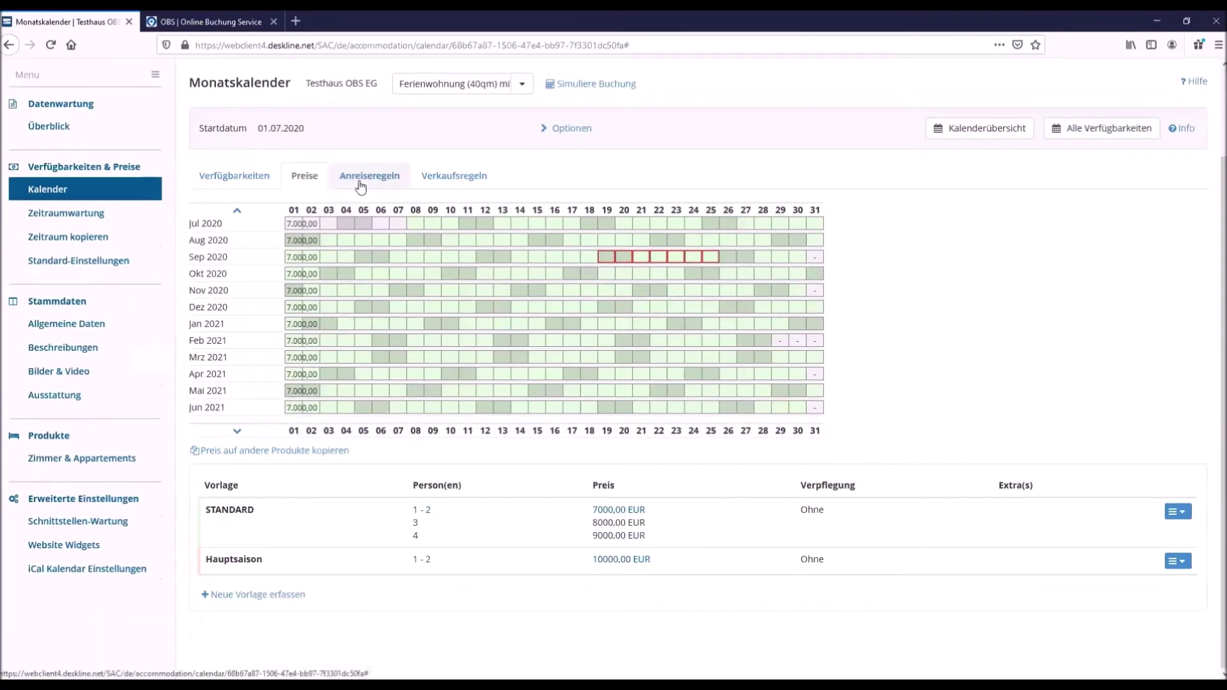
click(362, 184)
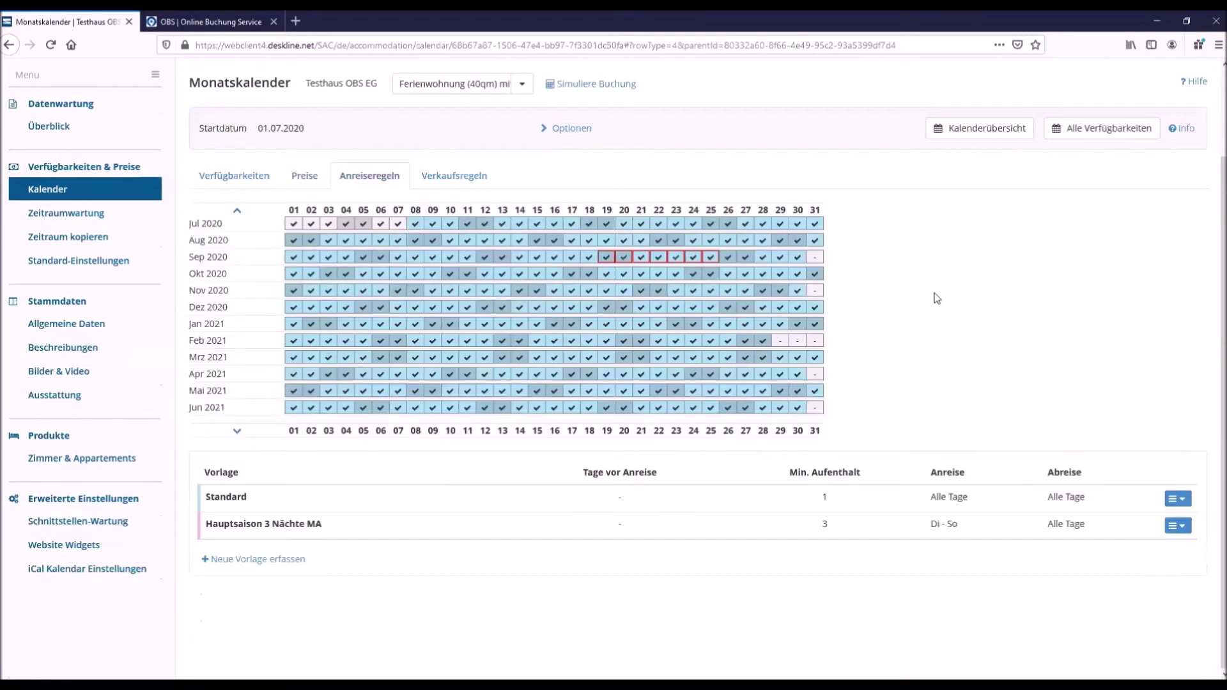
click(236, 434)
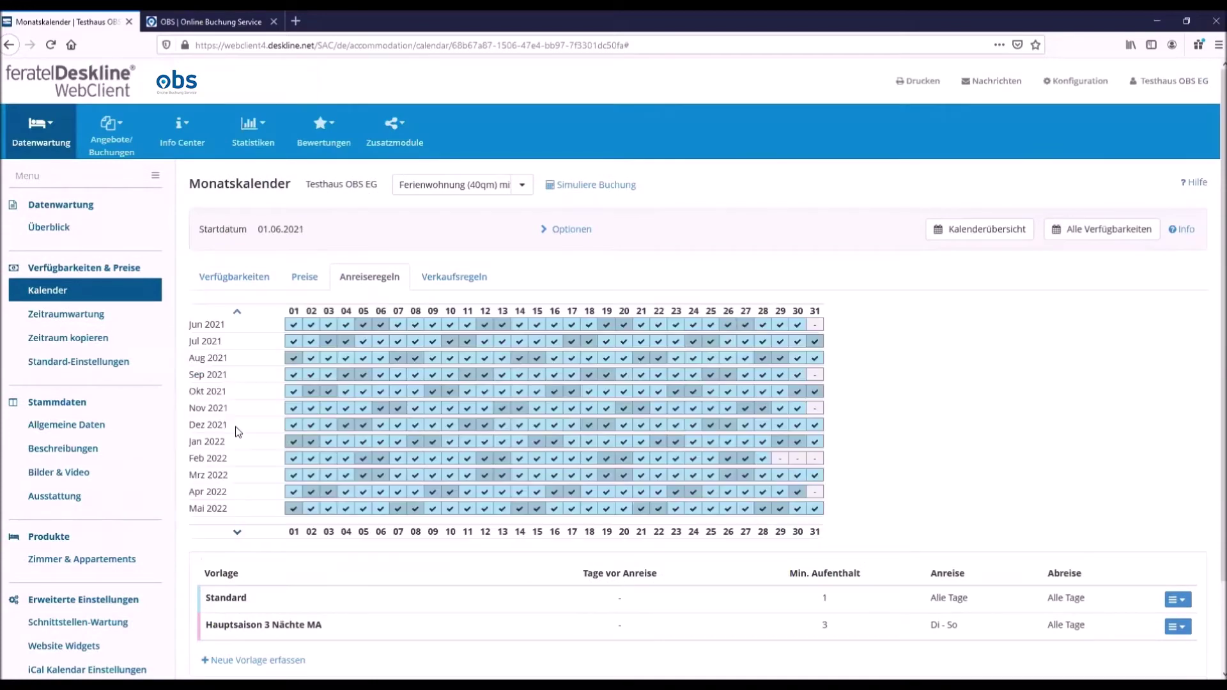
click(234, 534)
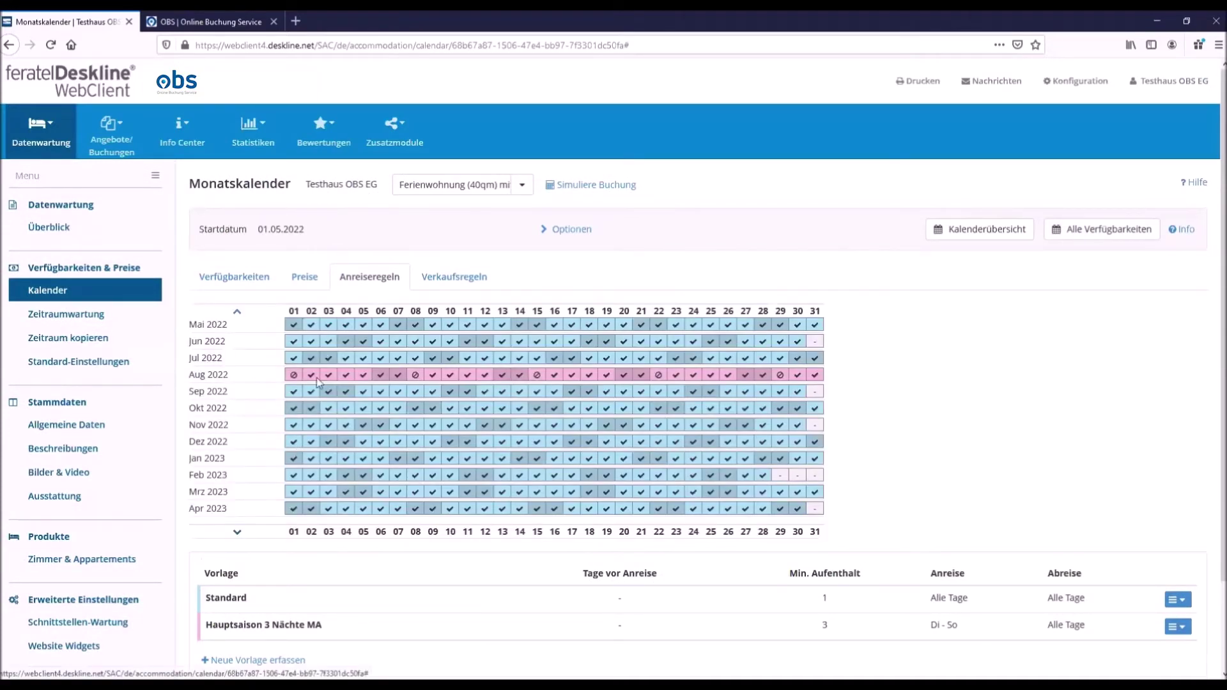
scroll(968, 390, down, 2)
scroll(968, 391, down, 1)
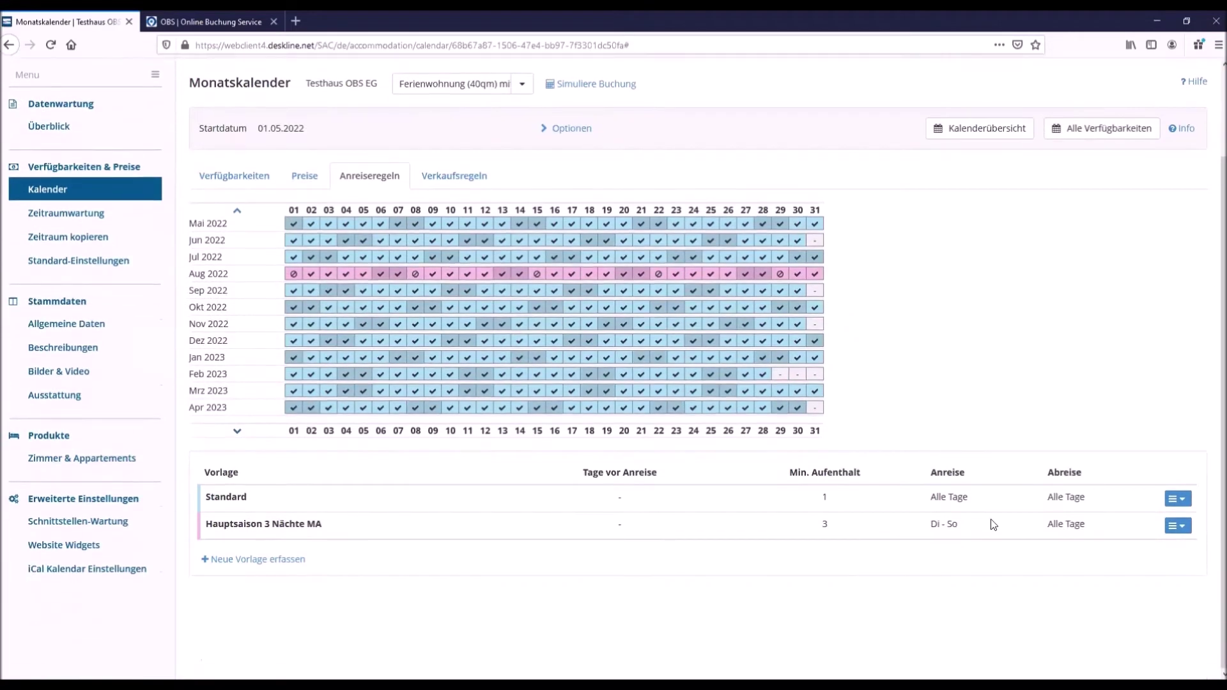
click(1175, 526)
click(1147, 548)
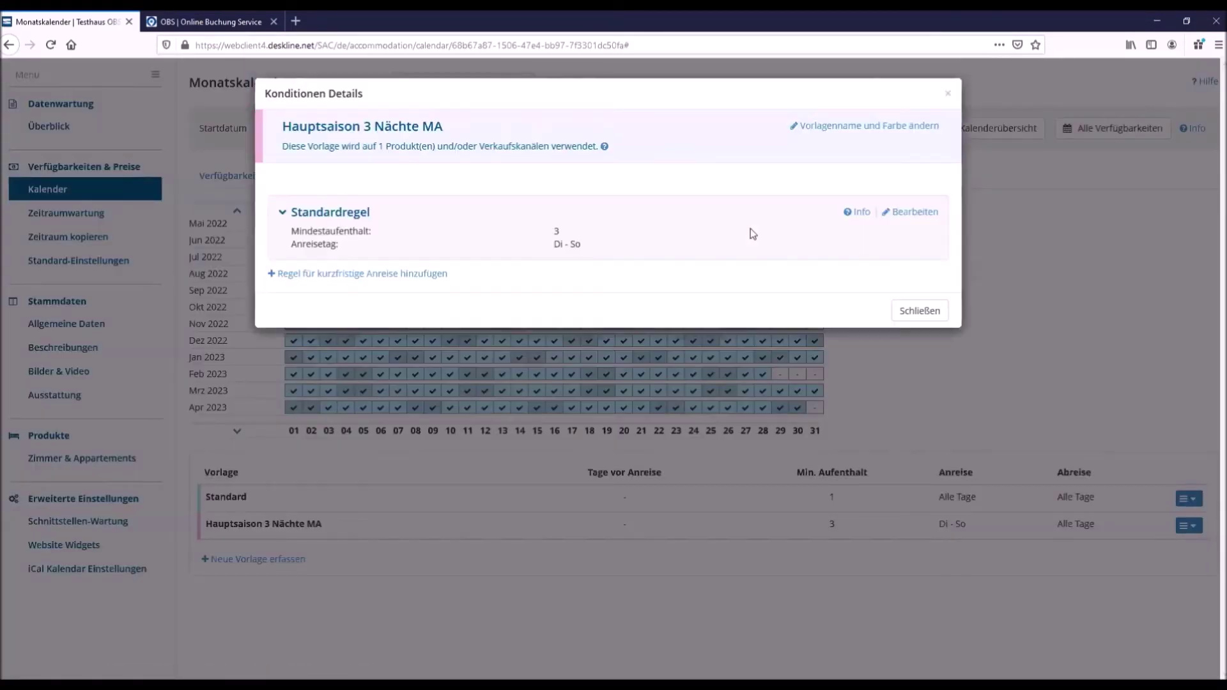
click(902, 212)
click(574, 334)
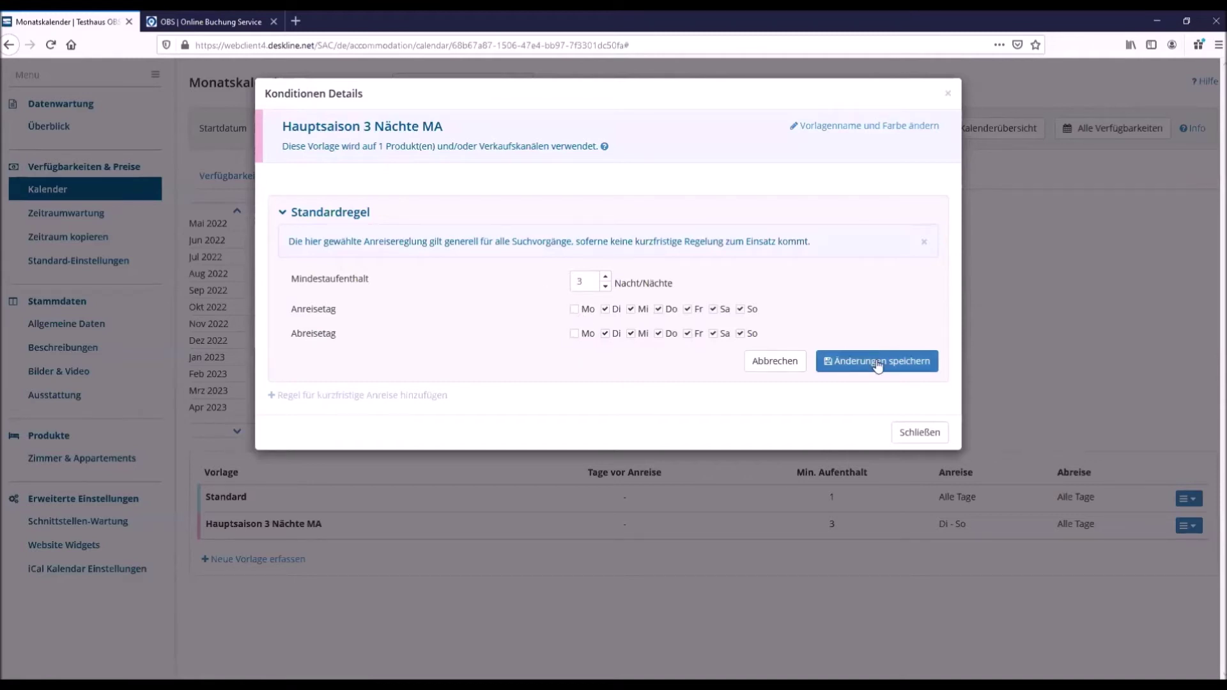
click(795, 362)
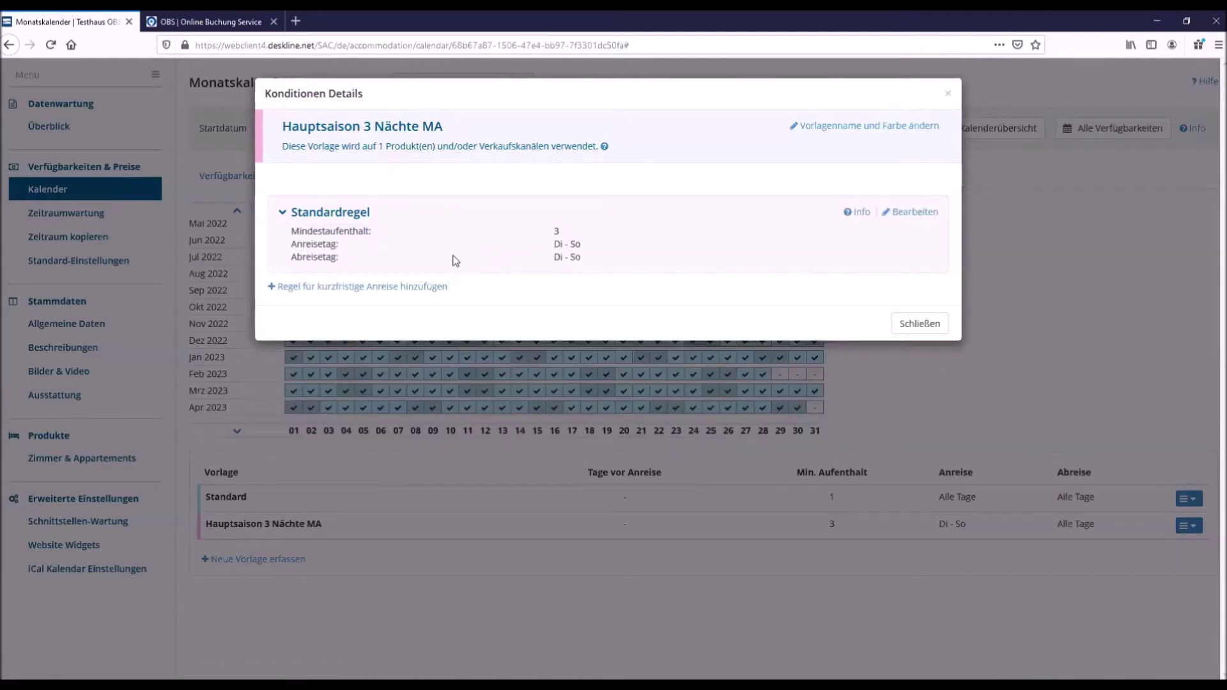
Step: Close the rule details, examine the apartment's Verkaufsregeln in the Monatskalender and try the Wochenenden markieren display option
click(938, 359)
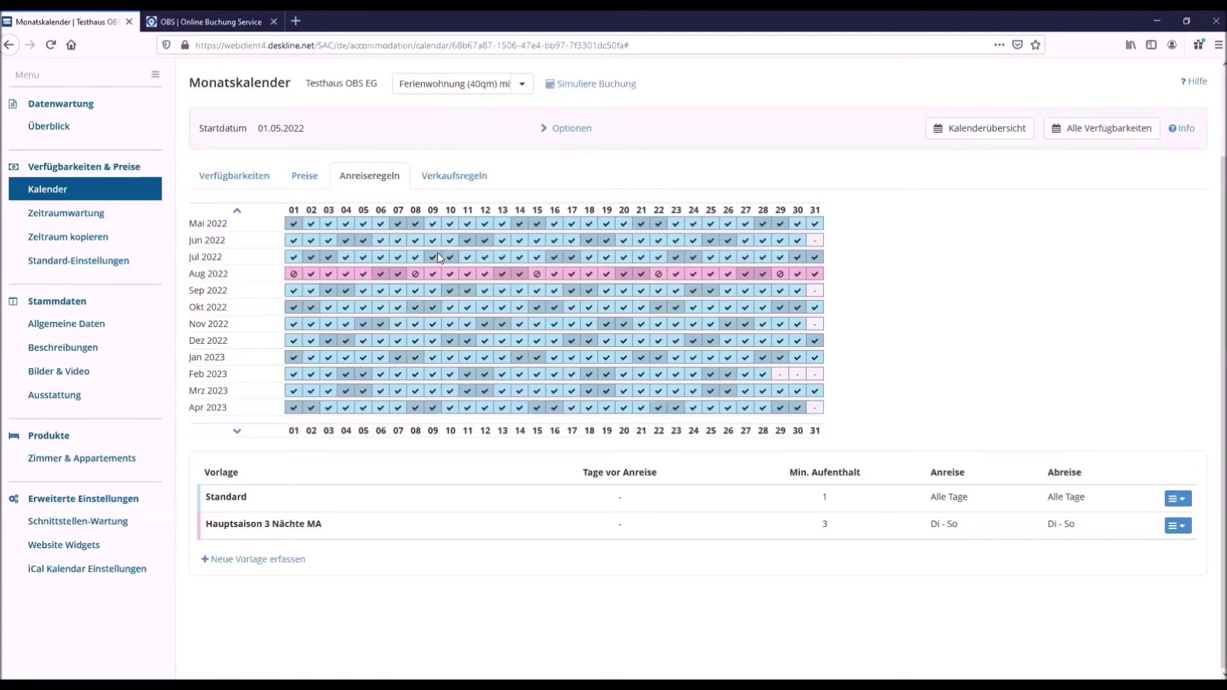
click(449, 179)
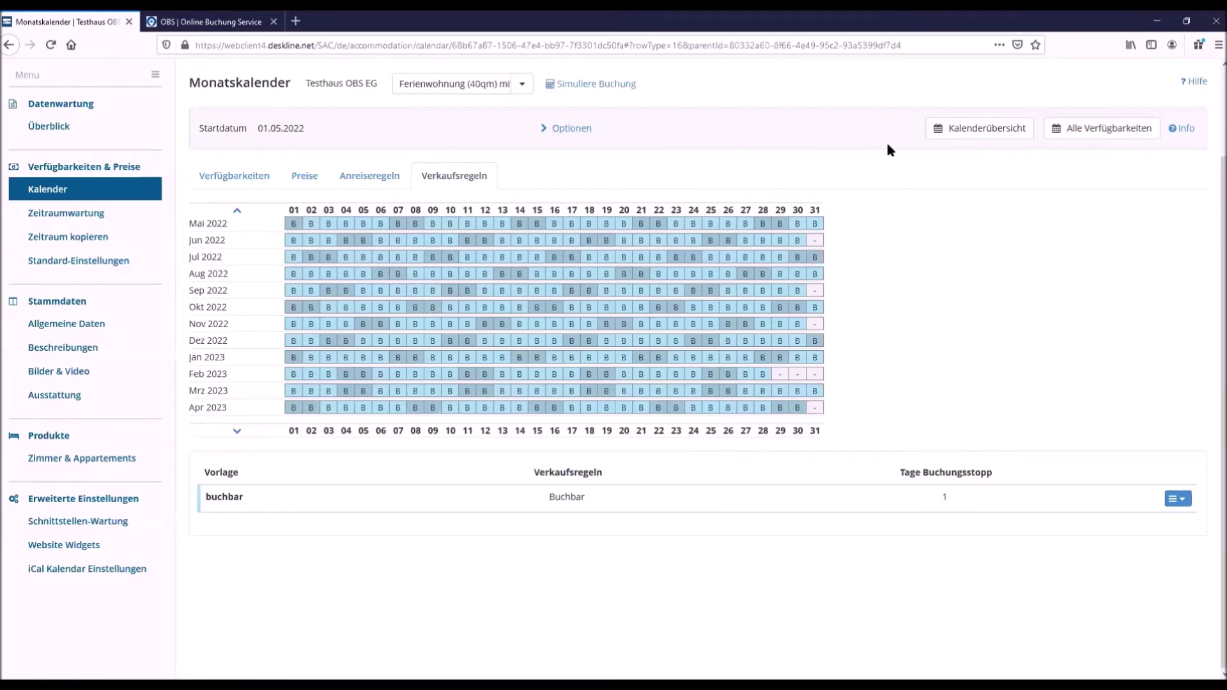
click(584, 130)
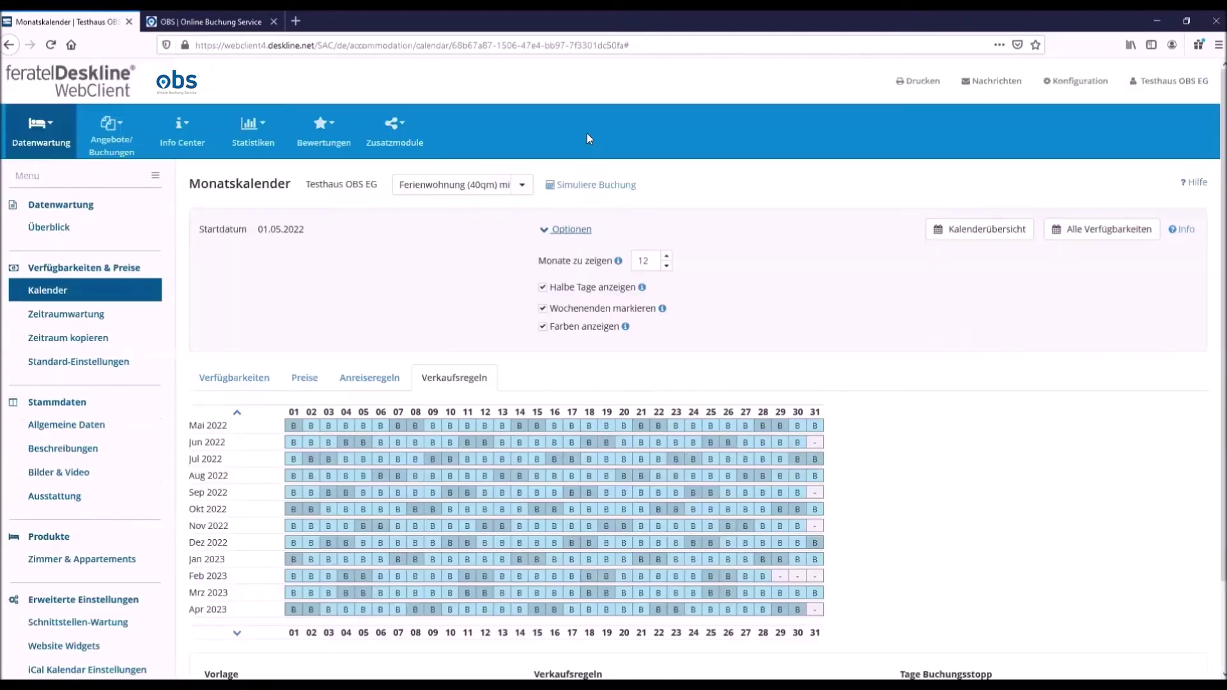
click(544, 310)
click(543, 309)
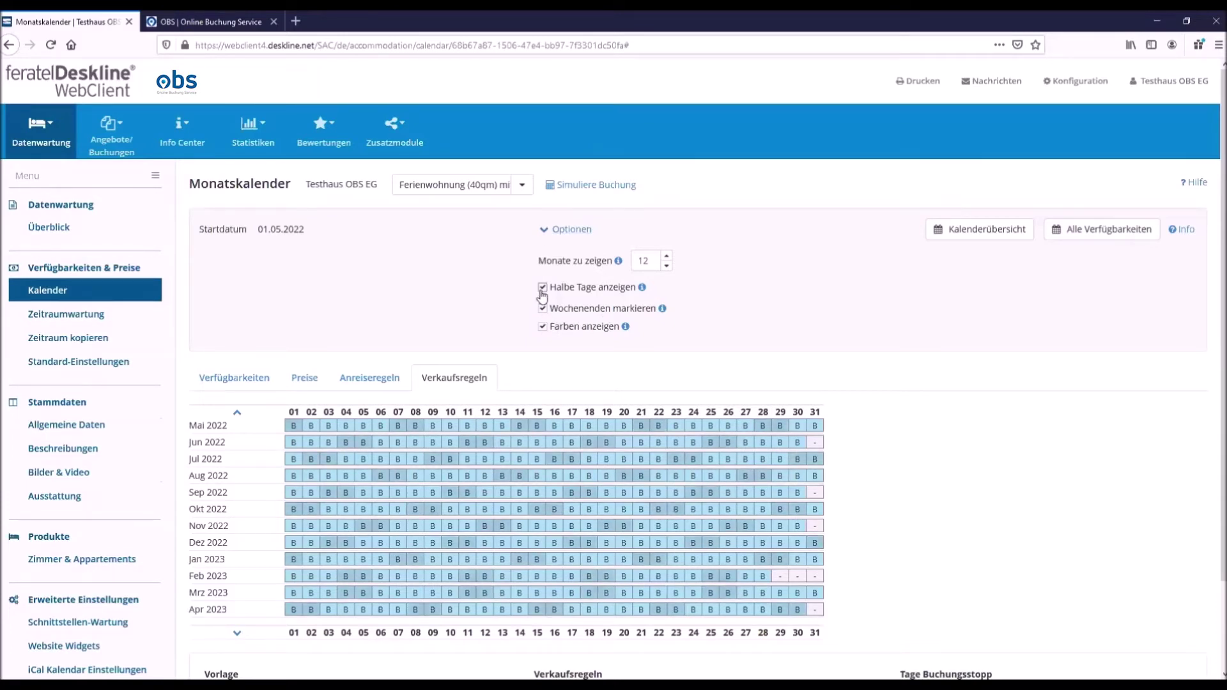
Step: Examine how half days are displayed in the Verfügbarkeiten around 1 June 2022, and collapse the calendar options
click(225, 383)
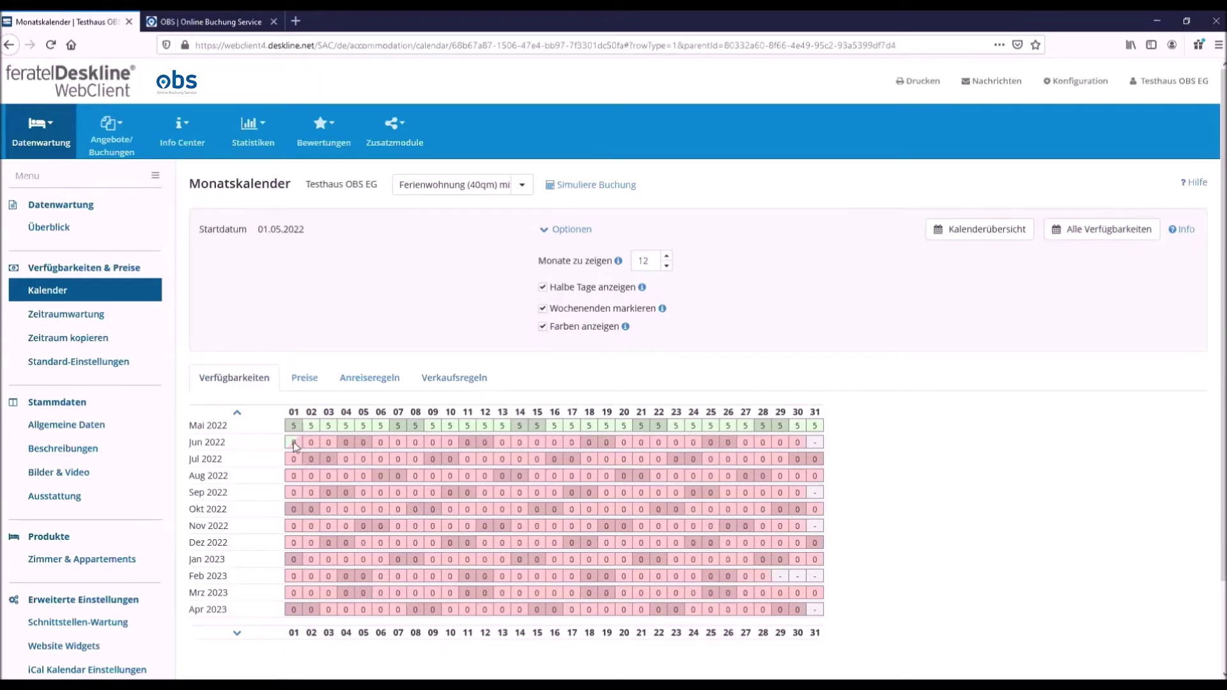
mouse_move(296, 445)
scroll(952, 302, down, 1)
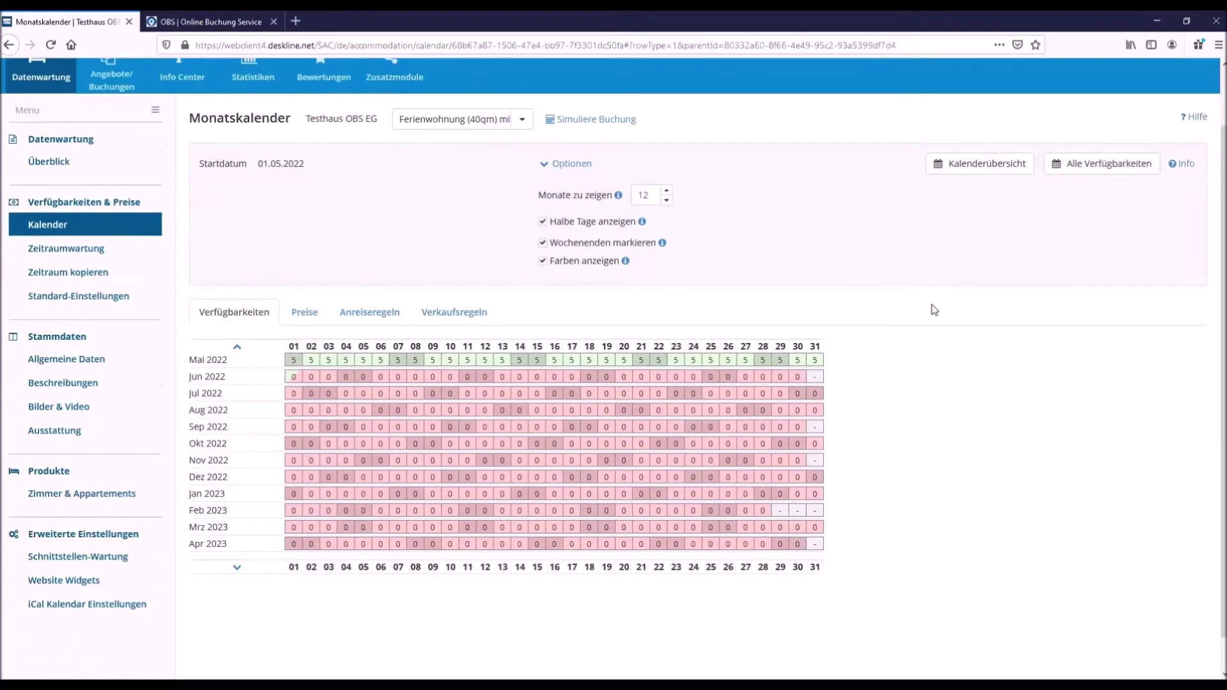
scroll(786, 296, up, 1)
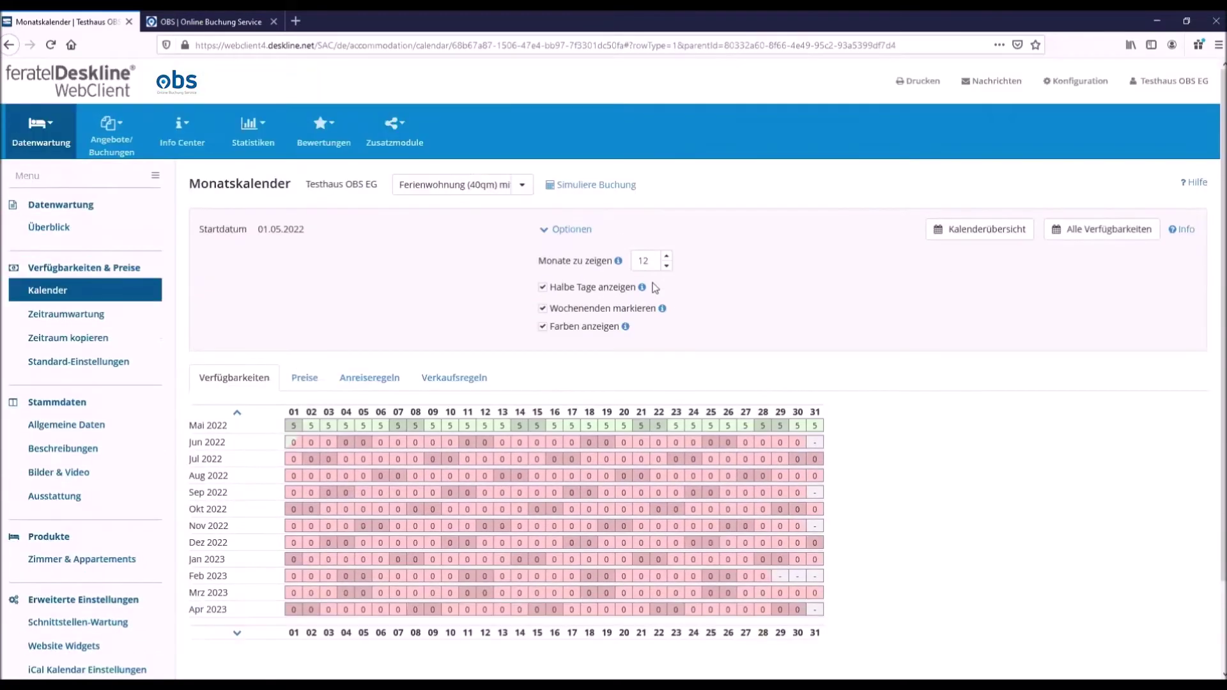
click(557, 230)
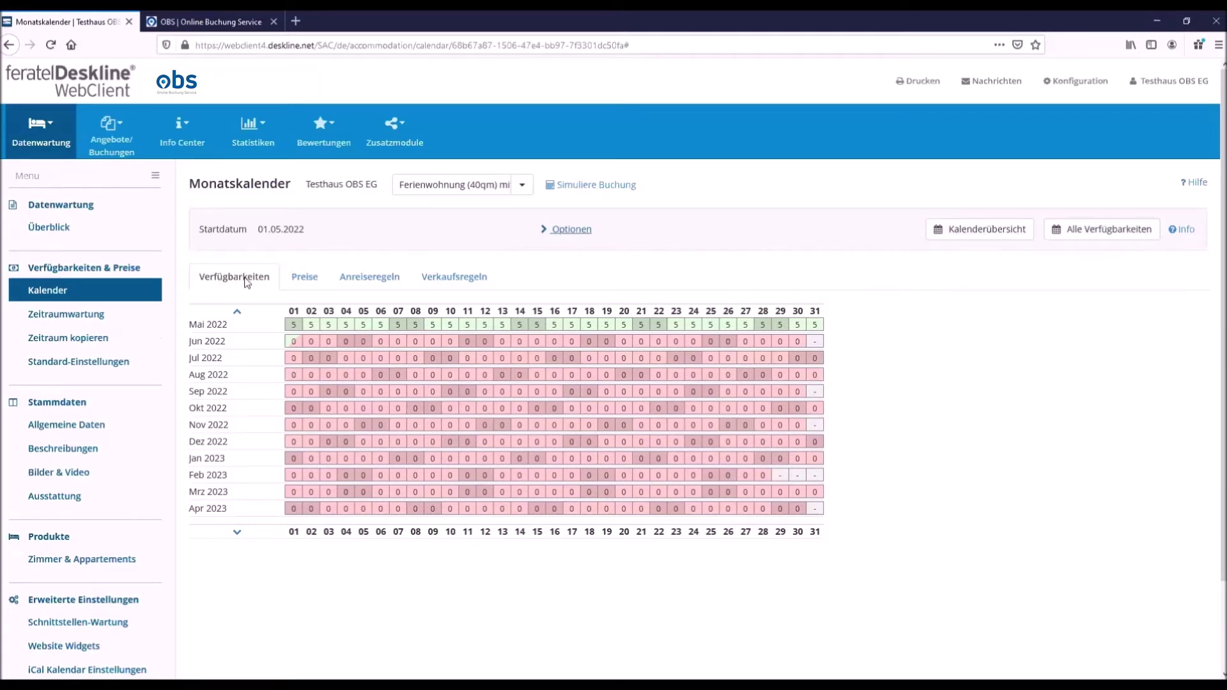
Step: Examine the daily availabilities, prices, Anreise and Verkaufsregeln in the Kalenderübersicht and return to the Monatskalender
click(965, 237)
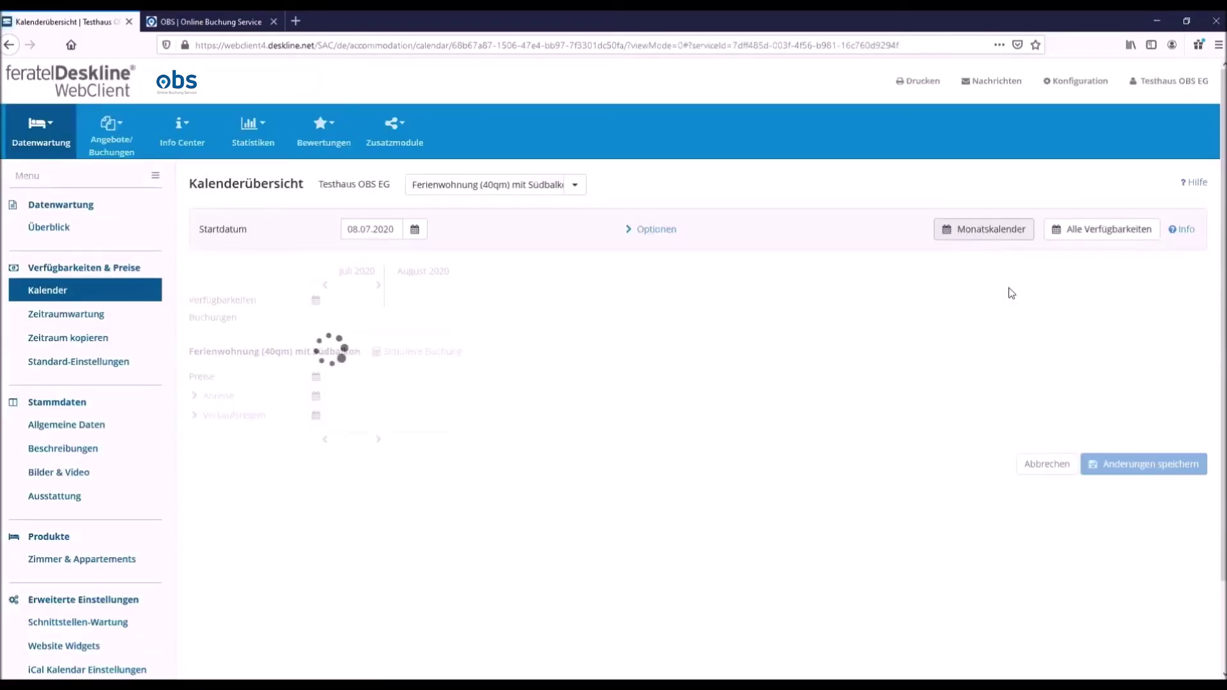
scroll(995, 287, down, 2)
scroll(995, 293, down, 2)
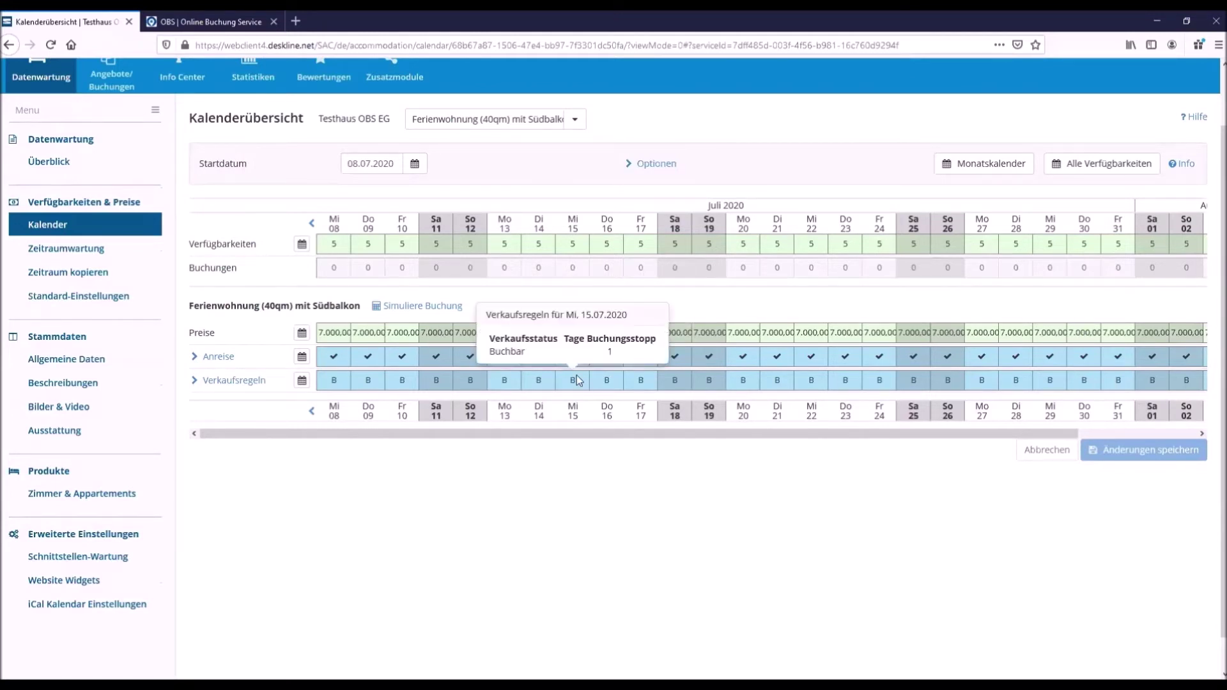
scroll(658, 480, up, 2)
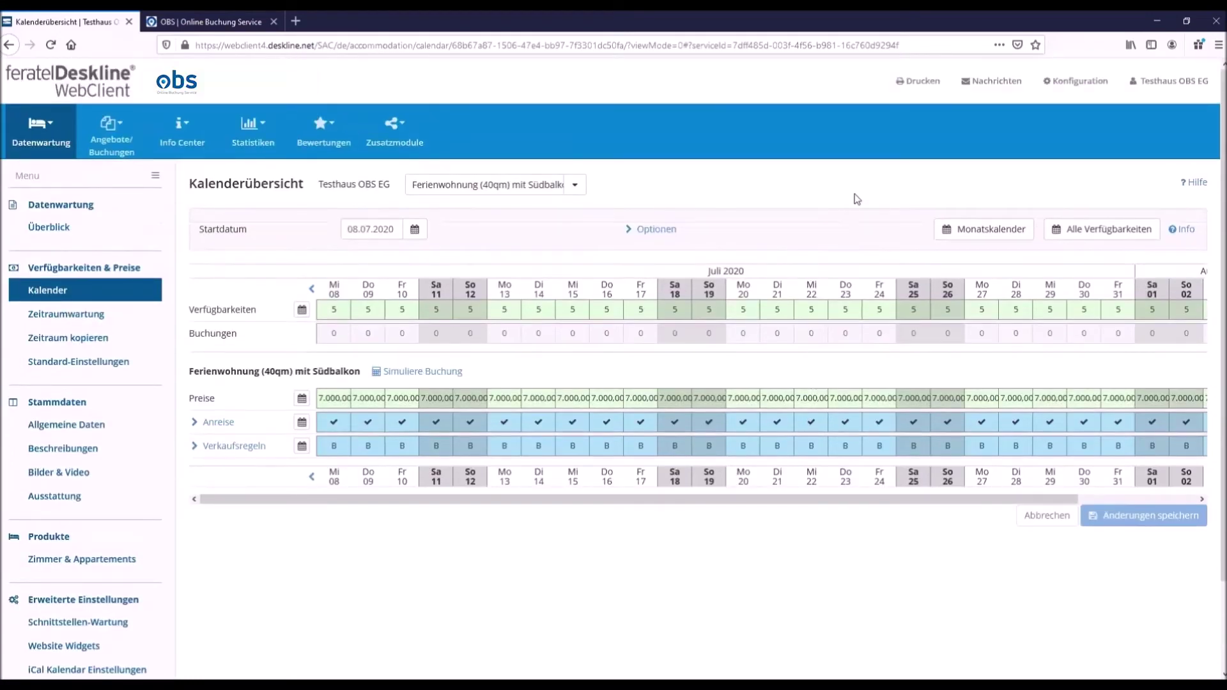
click(959, 229)
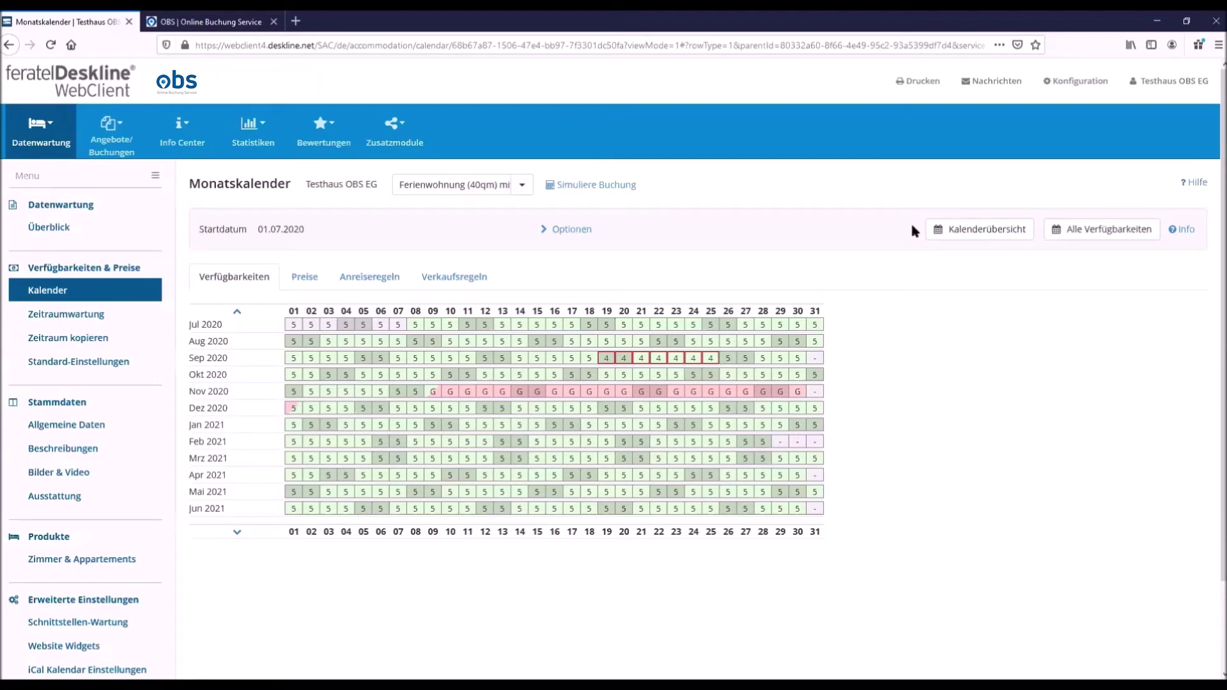
Step: View Alle Verfügbarkeiten for the accommodation and return to the Monatskalender by way of the Kalenderübersicht
click(1079, 235)
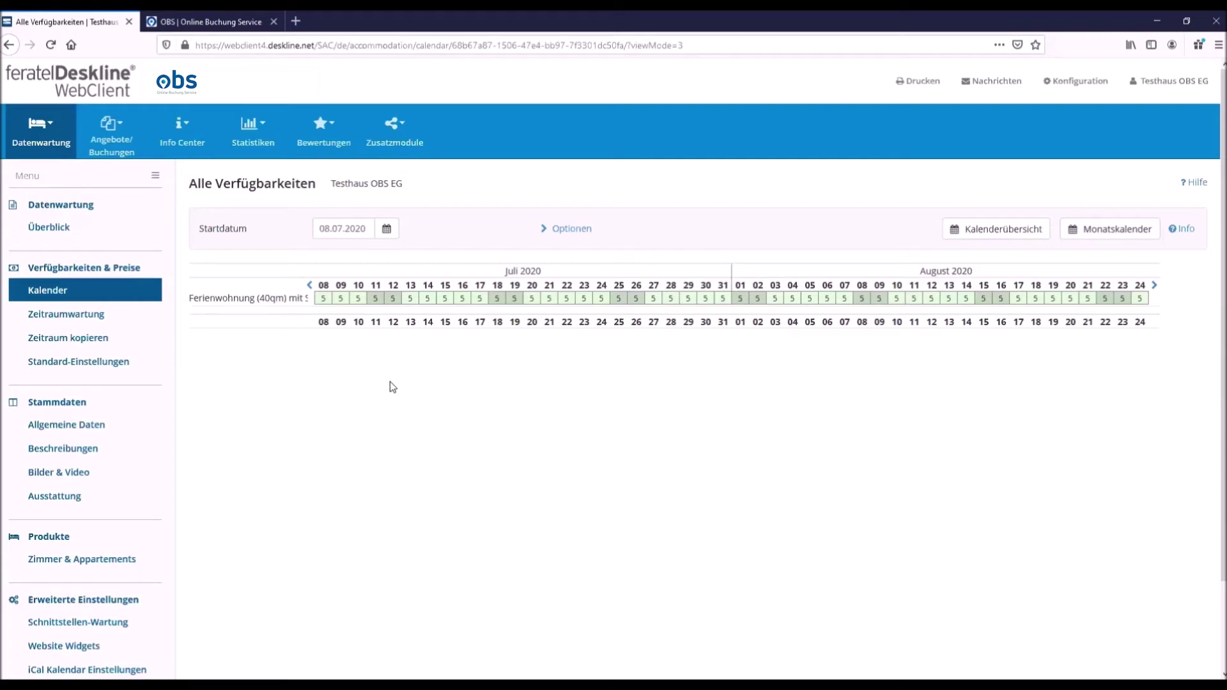
click(968, 229)
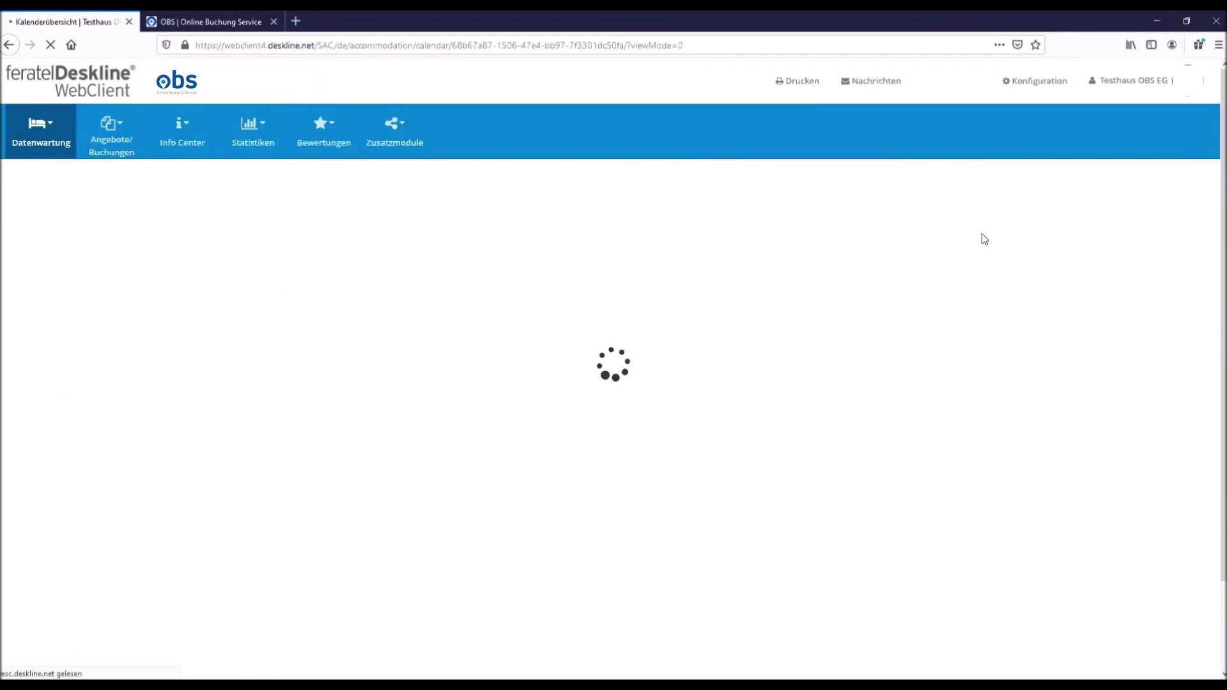
click(987, 229)
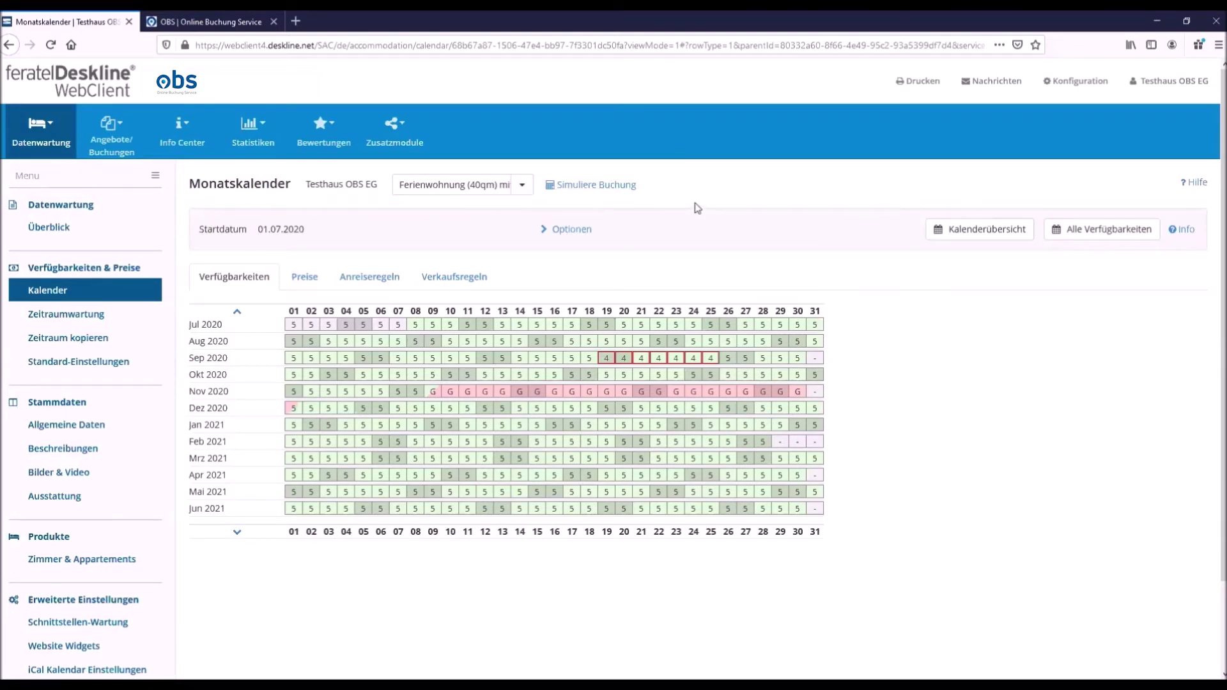
Step: Simulate a one-night booking of one unit for two adults with arrival on 08.07.2020, and repeat the check for 15.07.2020
click(604, 185)
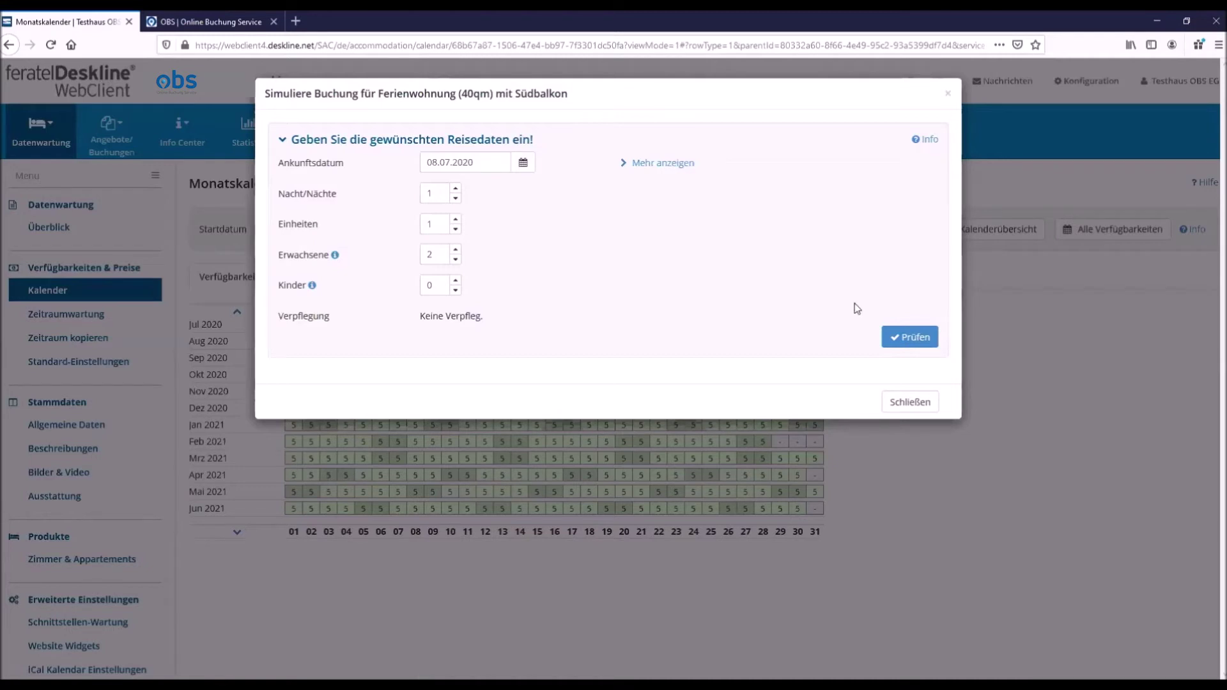
click(899, 333)
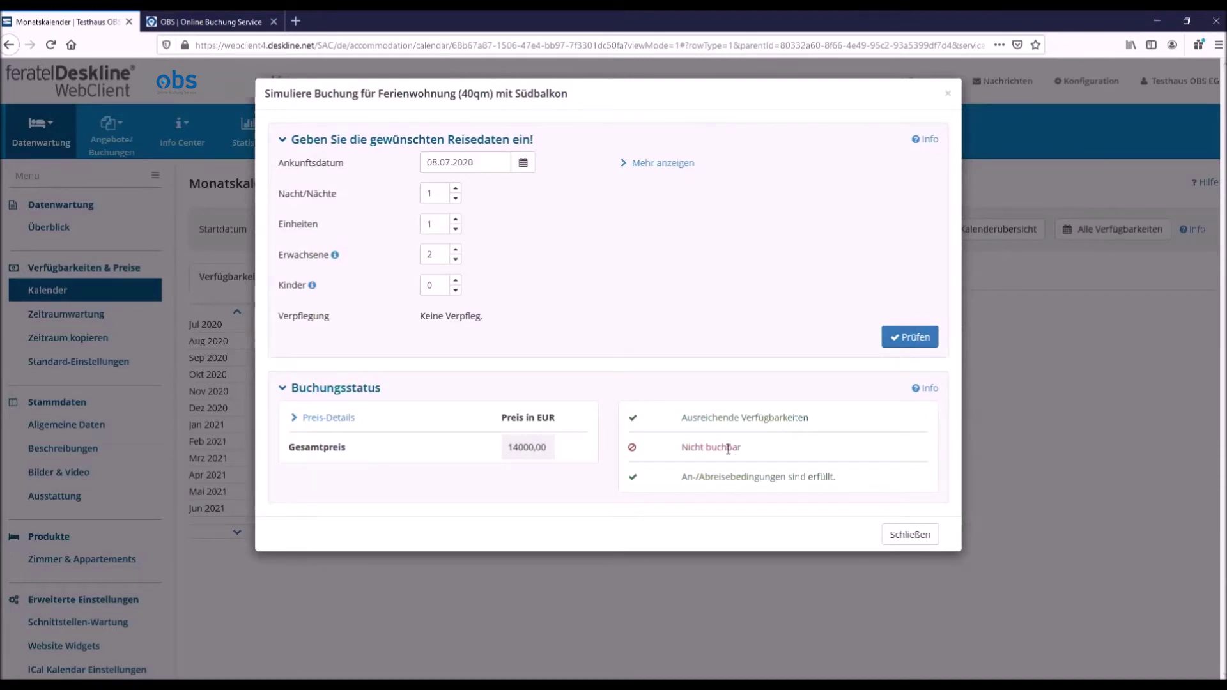
click(525, 162)
click(473, 264)
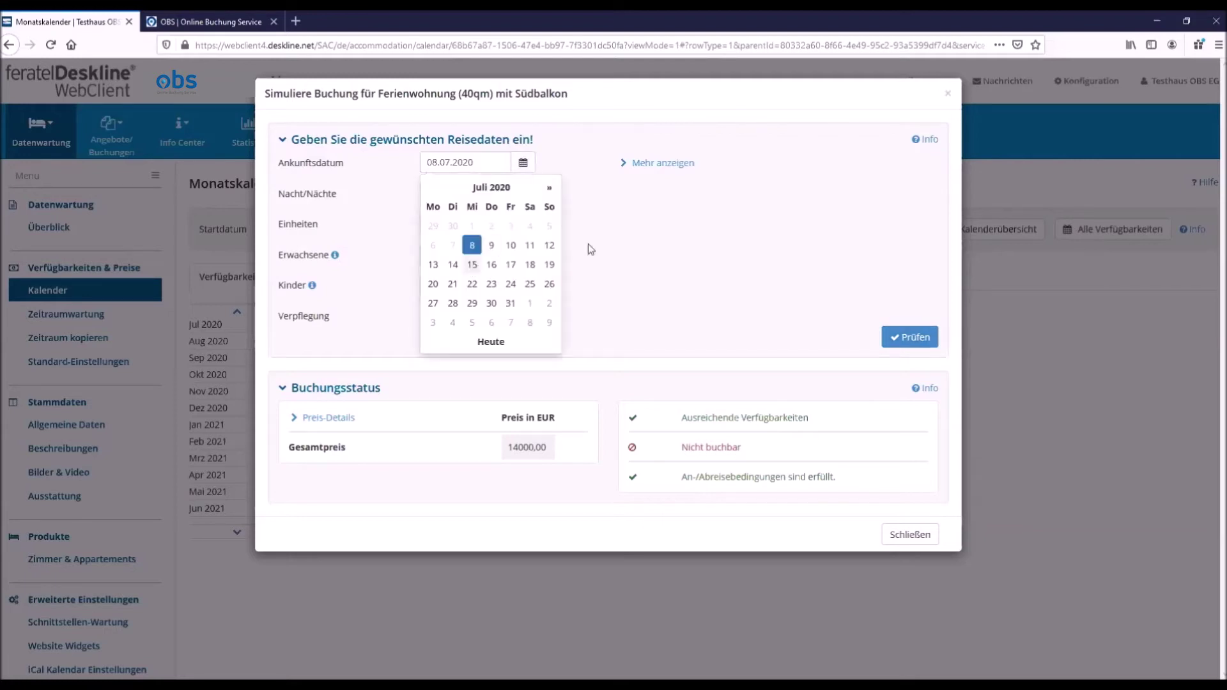
click(896, 339)
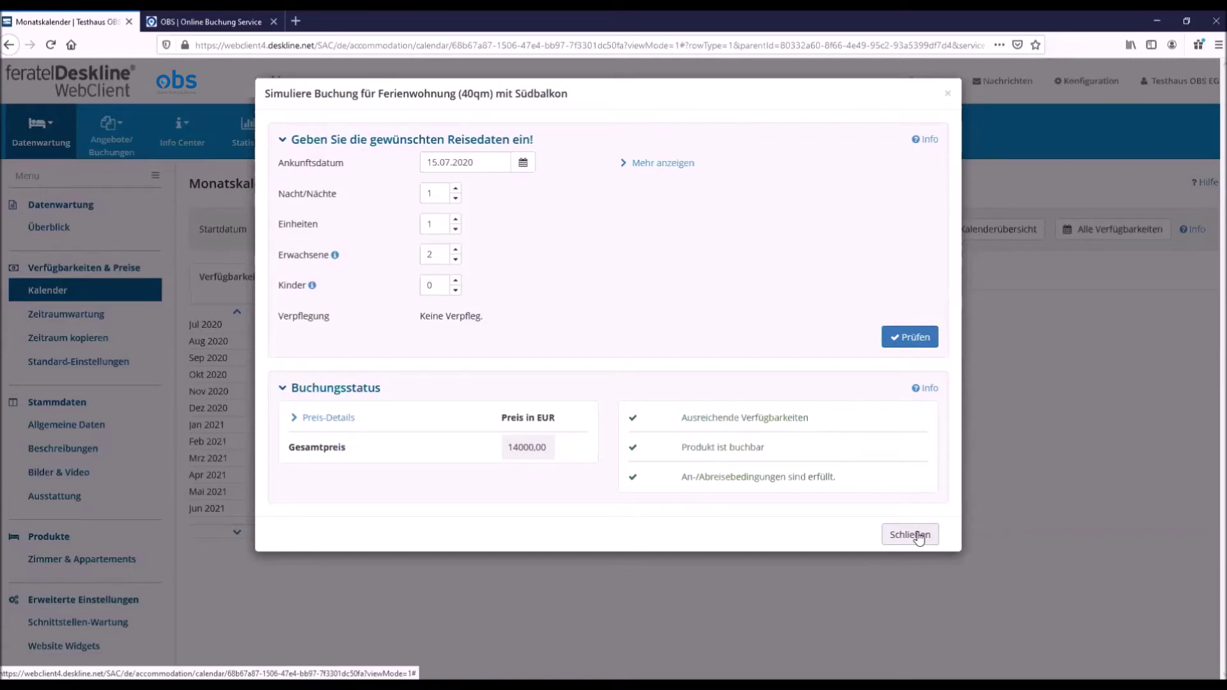
click(981, 390)
scroll(904, 323, down, 1)
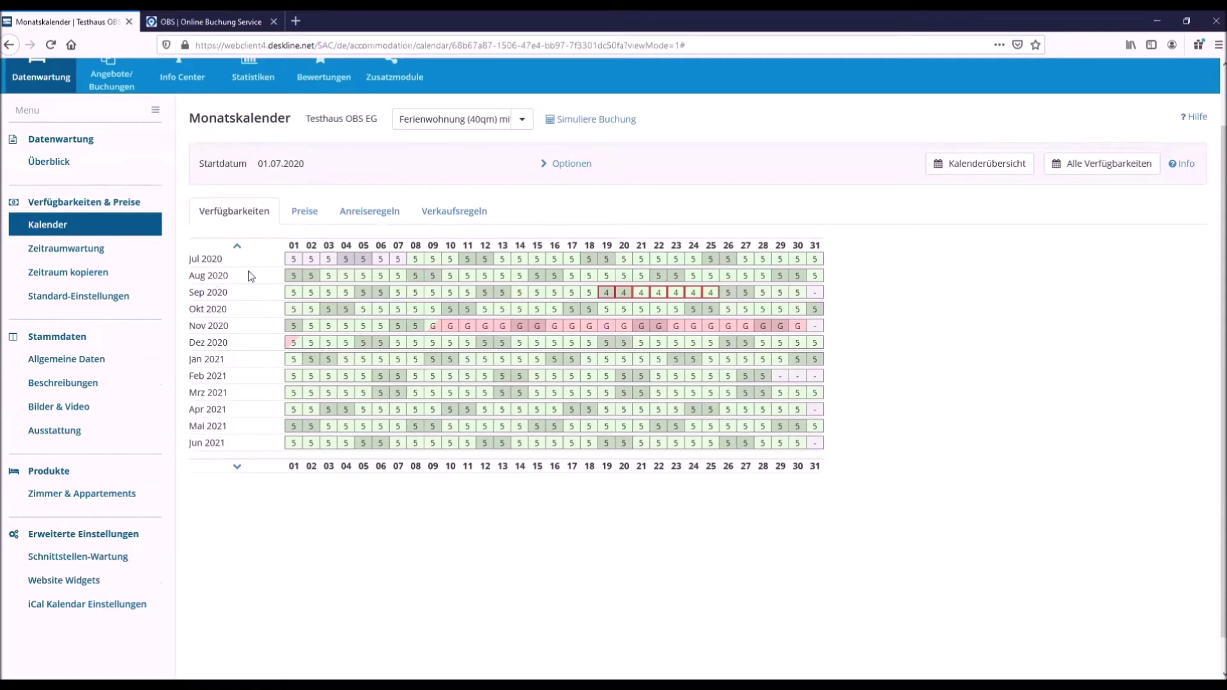
drag(397, 293, 476, 297)
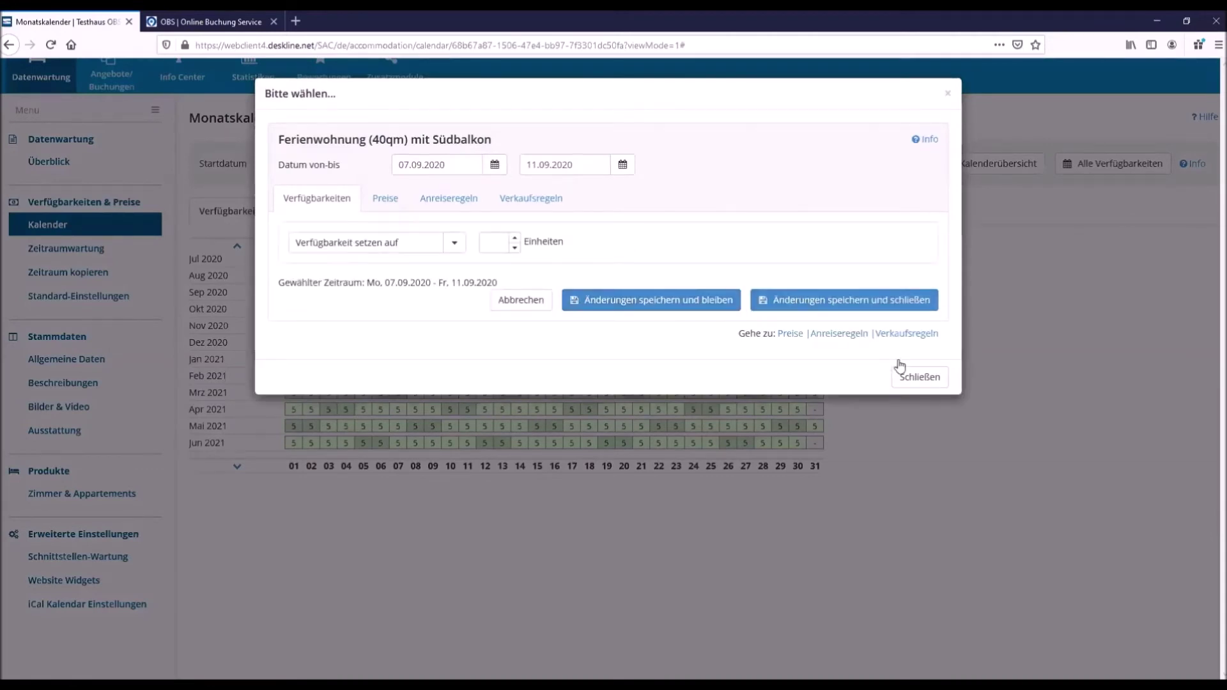
click(907, 377)
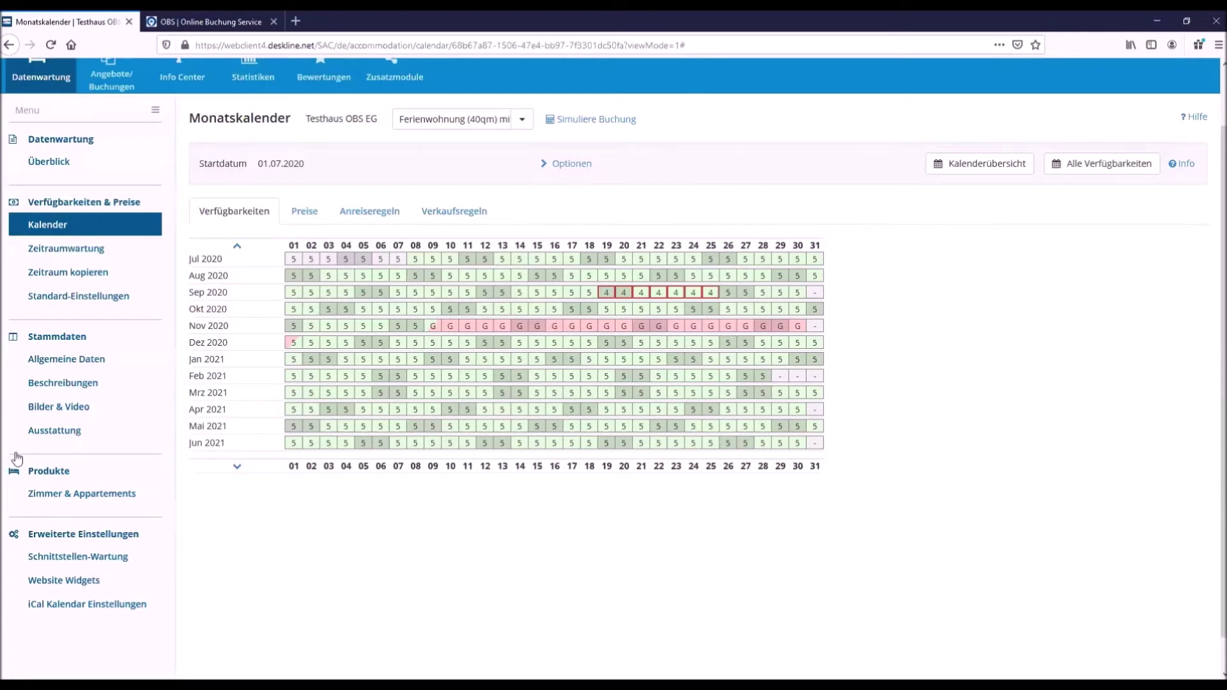
Step: Review the accommodation's Allgemeine Daten: general data, Adresse, Gastgeber Information, Zahlungseinstellungen and AGB Text
click(79, 362)
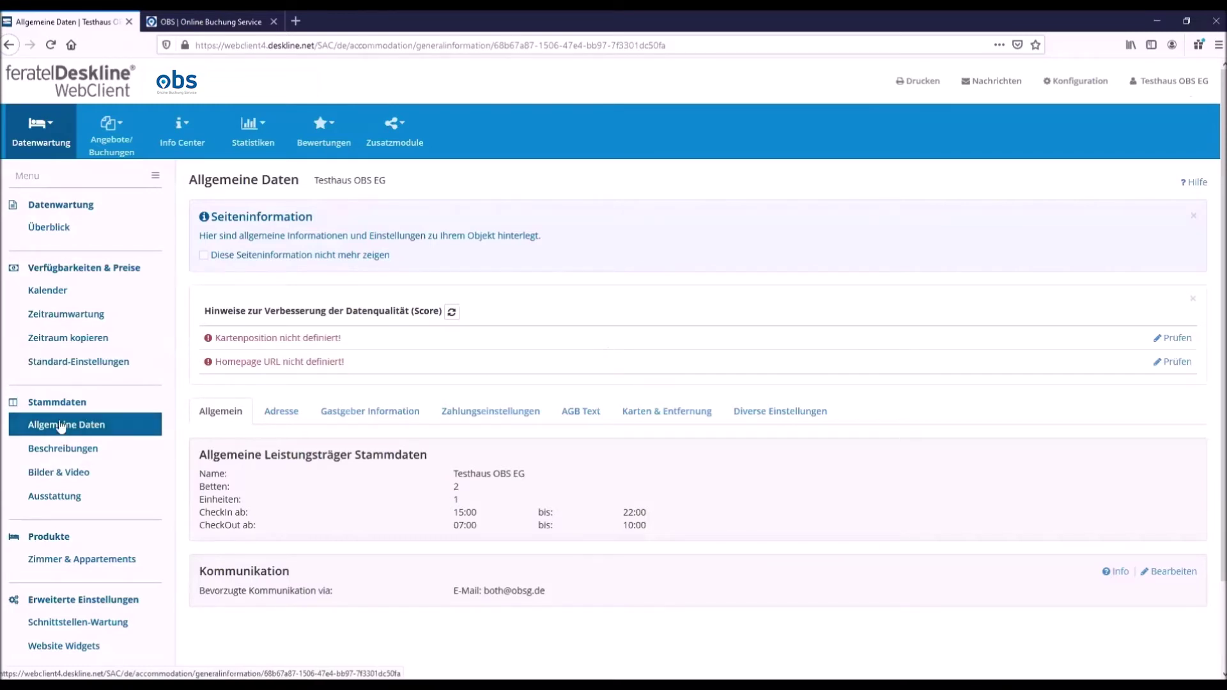
scroll(914, 348, down, 3)
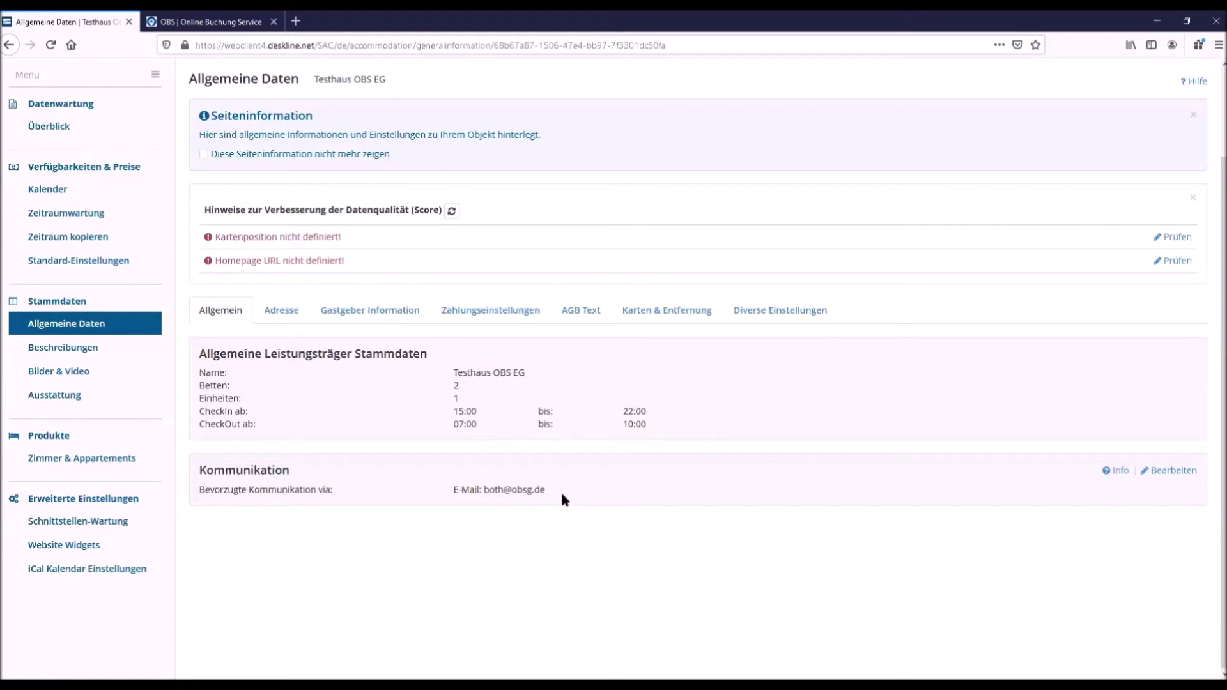
click(277, 312)
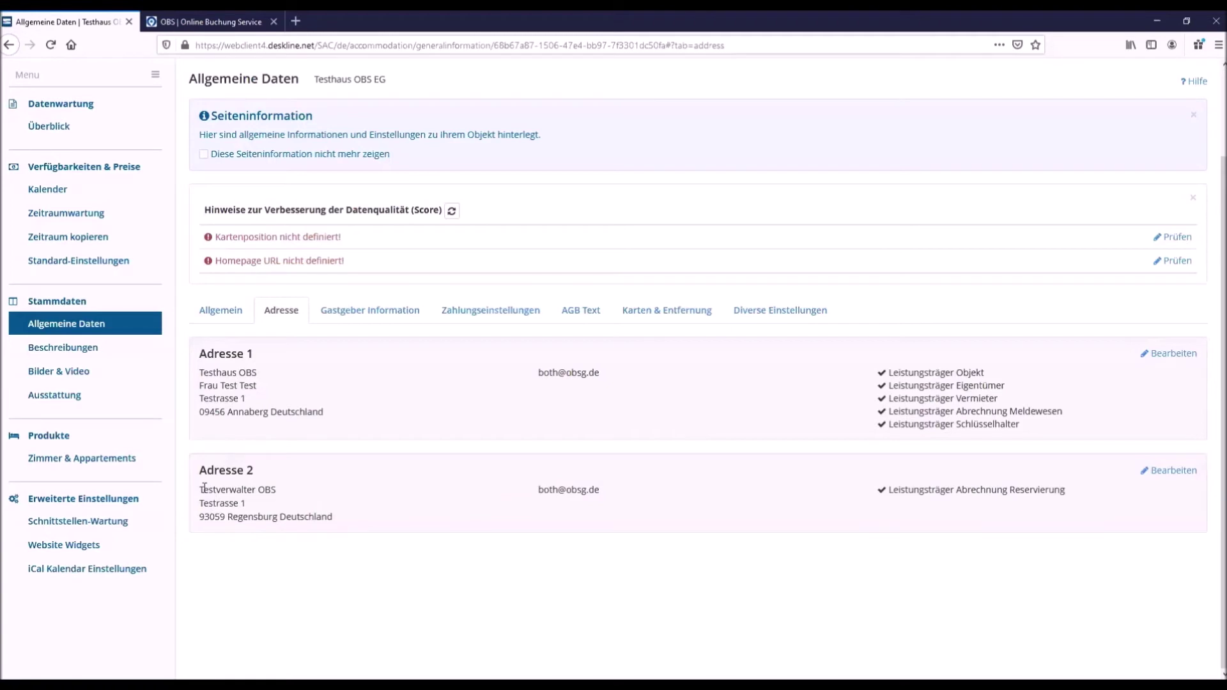
drag(200, 489, 280, 497)
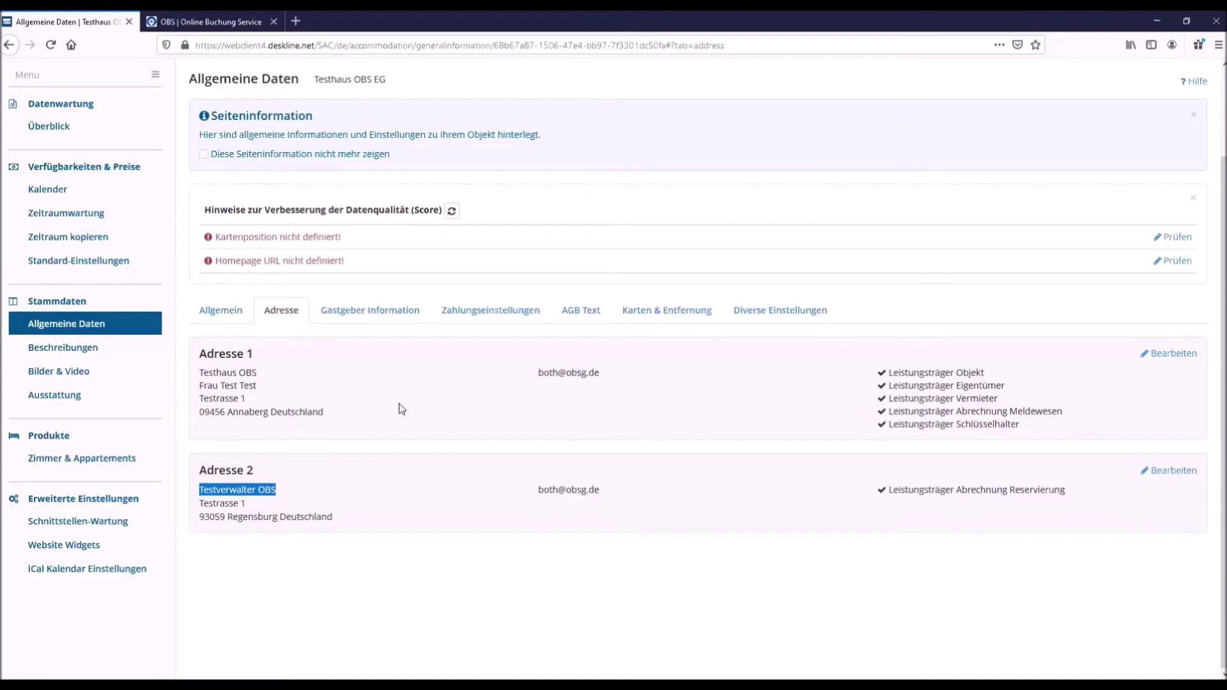
click(365, 315)
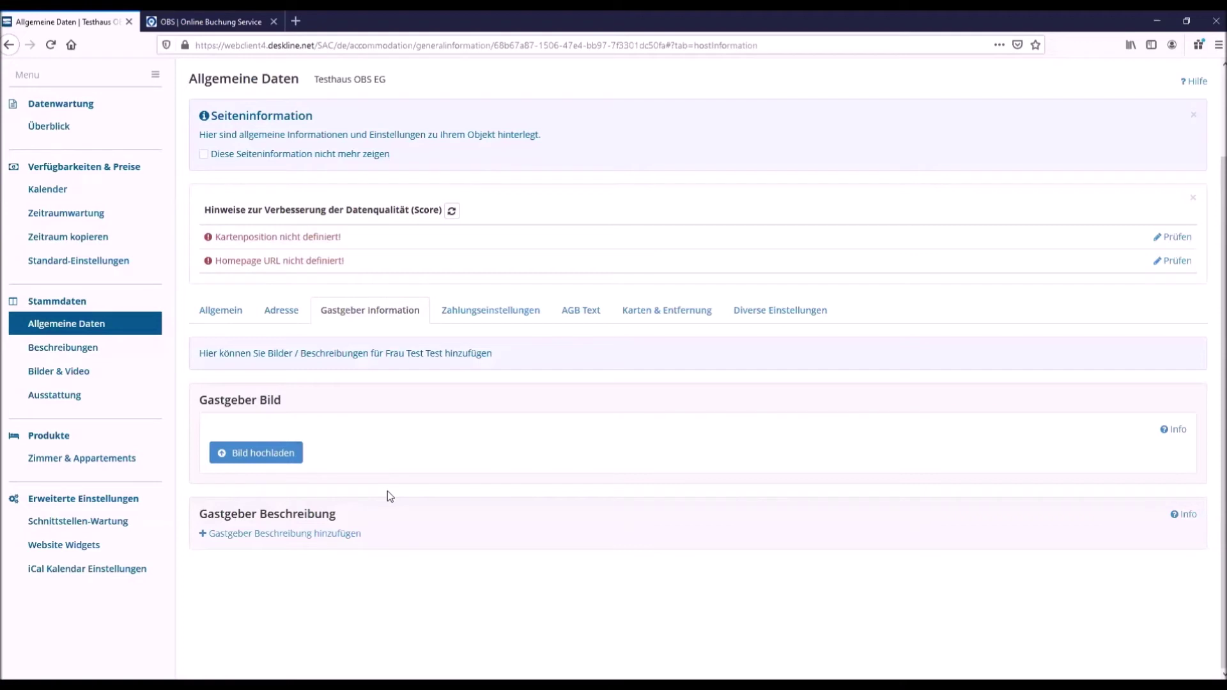
click(497, 321)
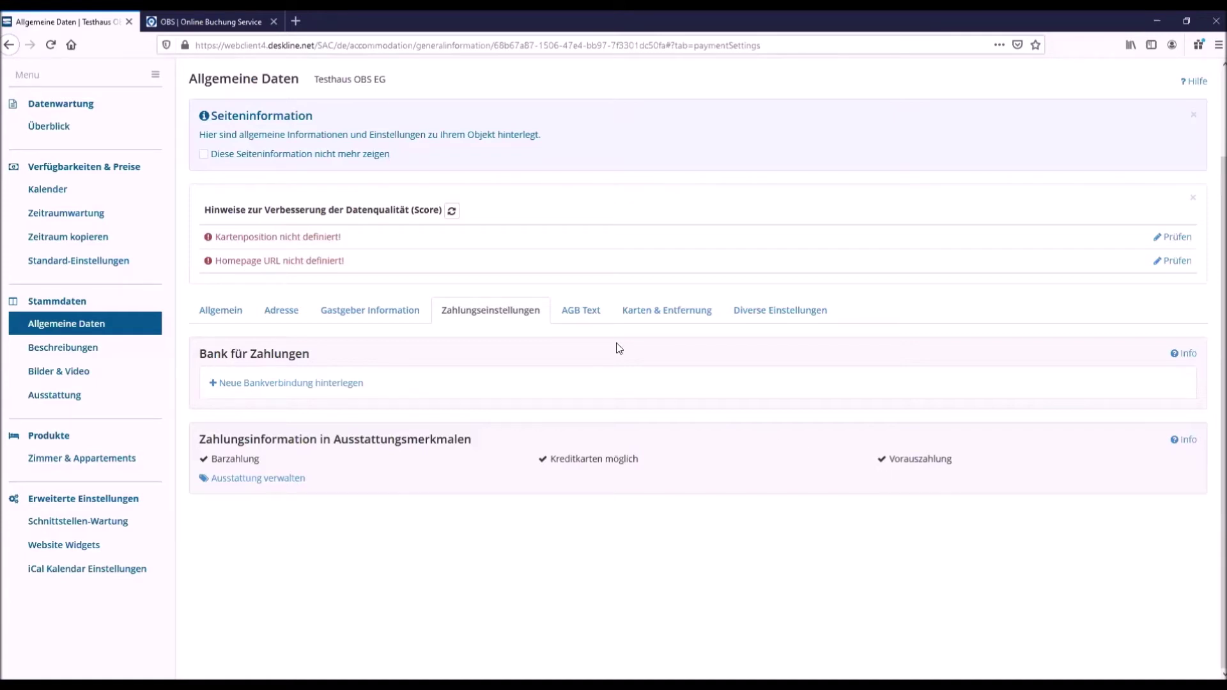
click(593, 315)
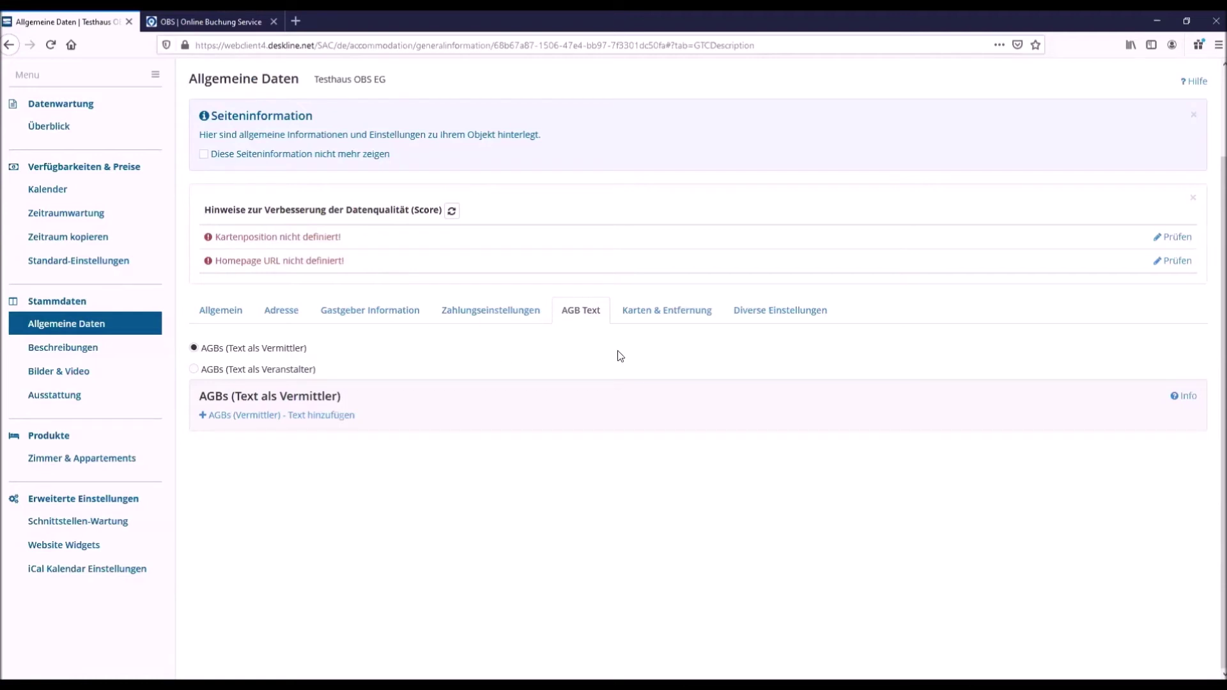
Step: Examine the map position, Entfernung and Lage Information under Karten & Entfernung, along with the data quality hints
click(656, 315)
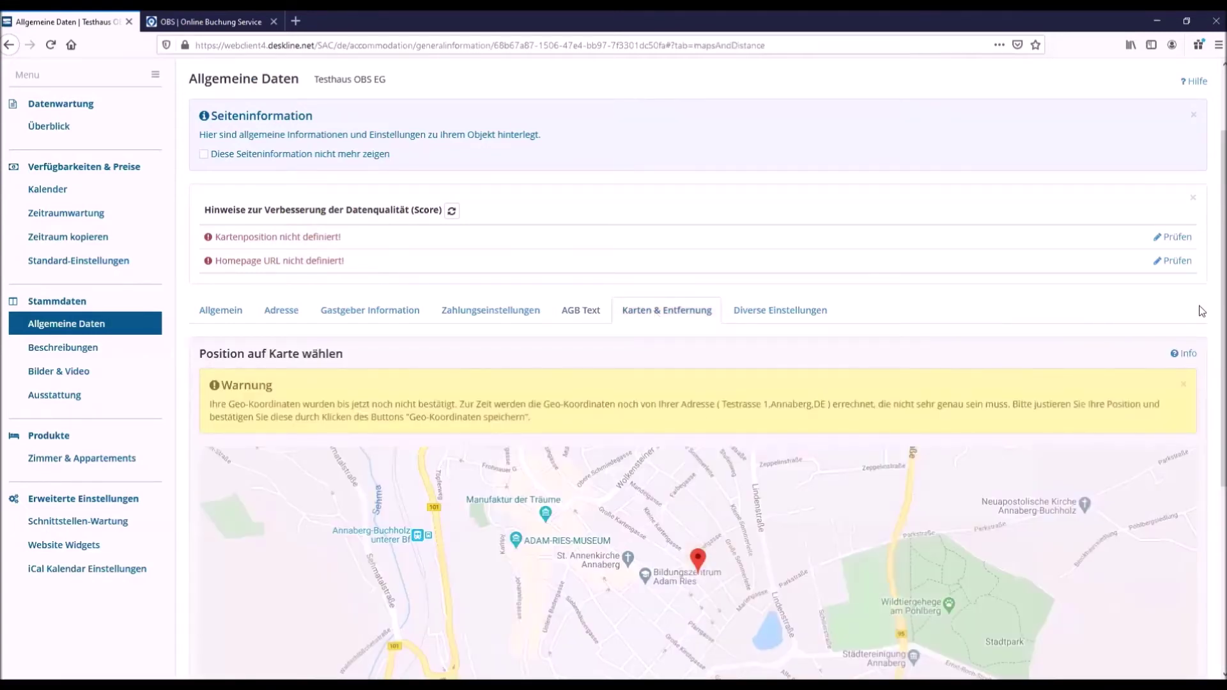
scroll(1202, 311, down, 2)
scroll(1202, 311, down, 1)
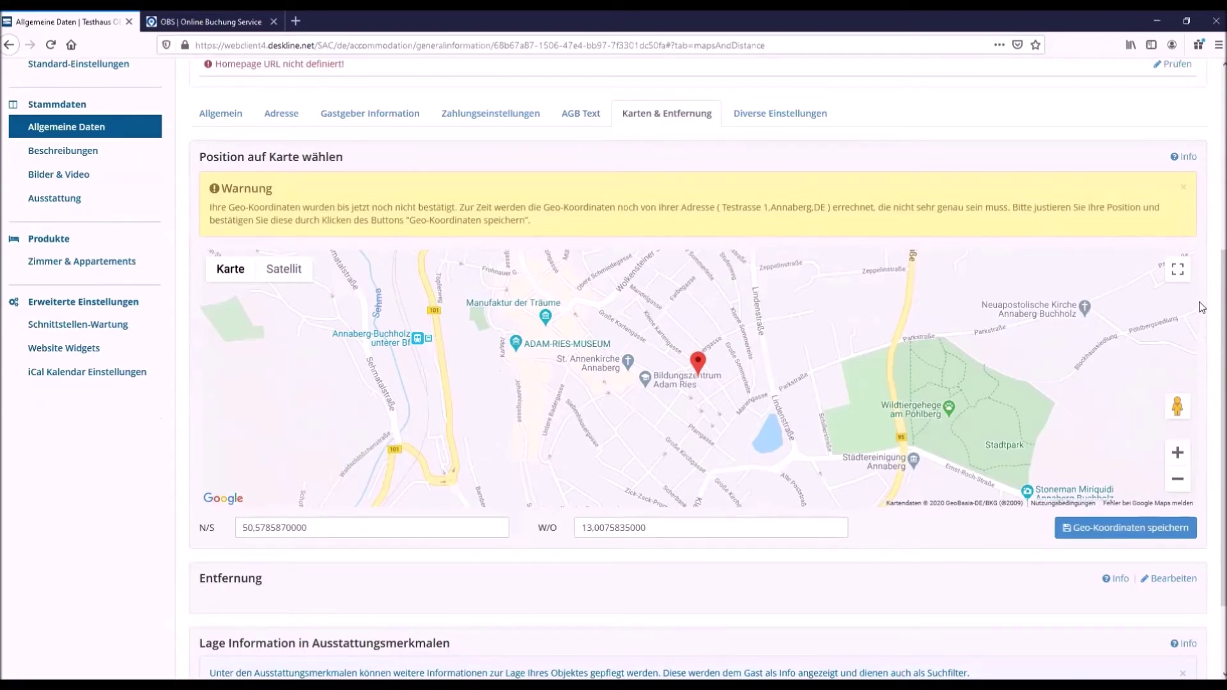
scroll(1202, 307, down, 1)
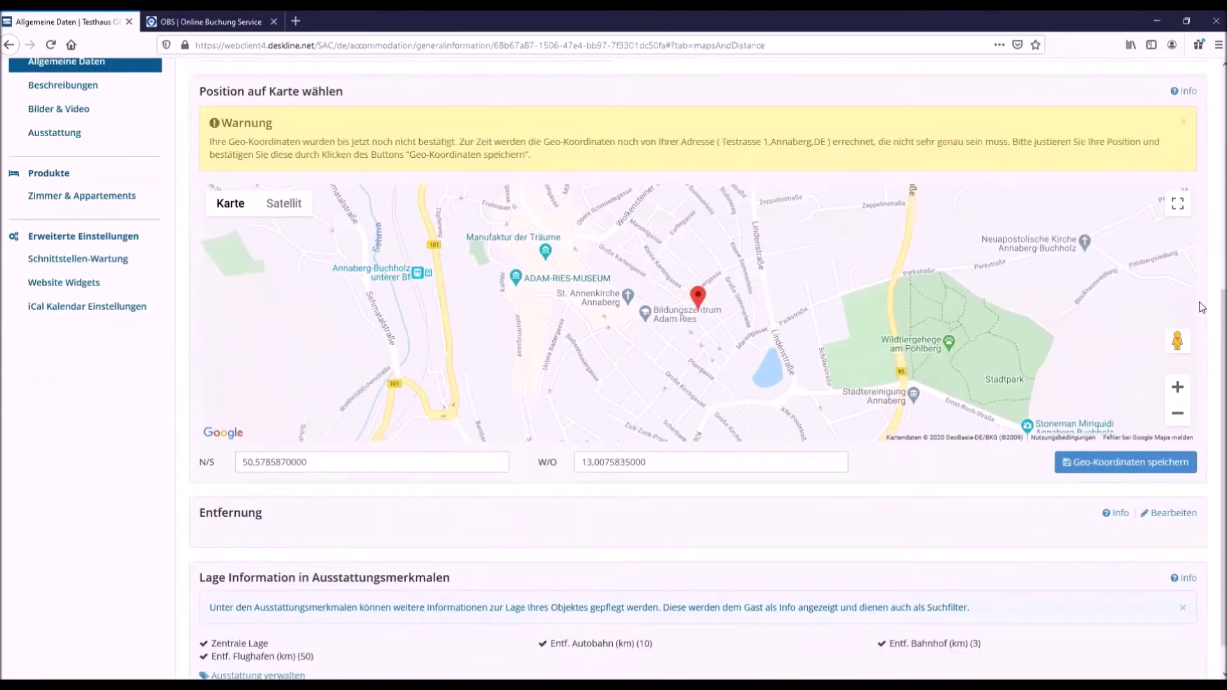
scroll(1201, 307, up, 2)
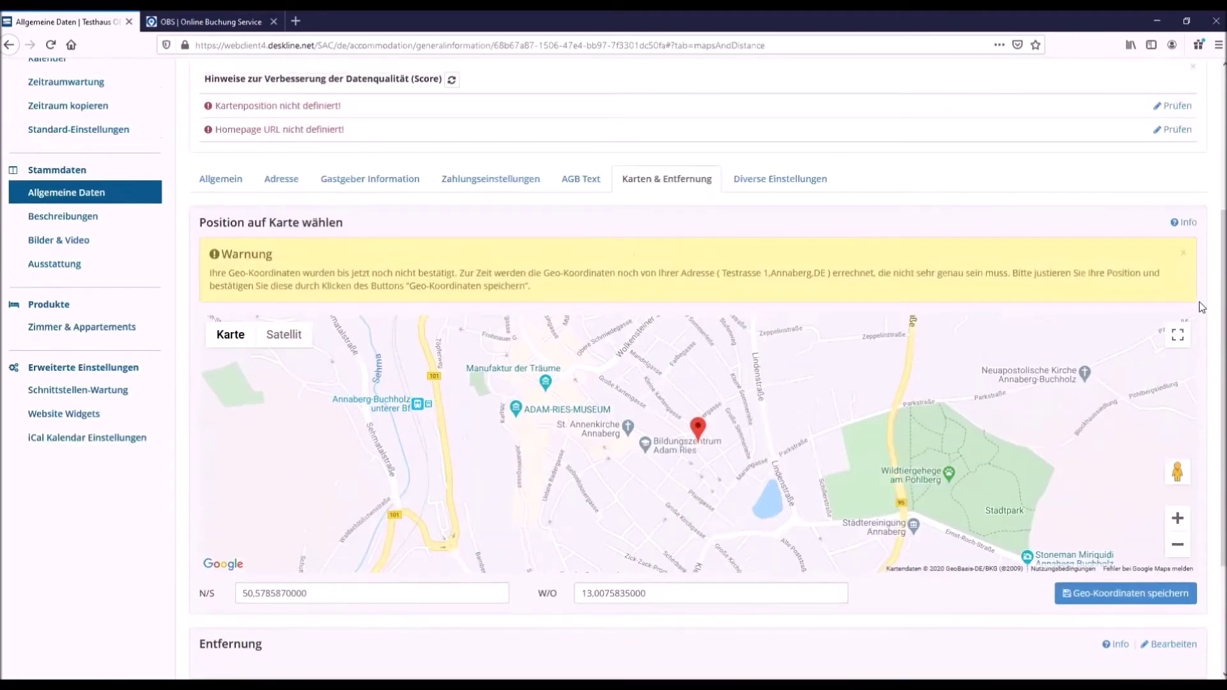
scroll(1202, 307, up, 1)
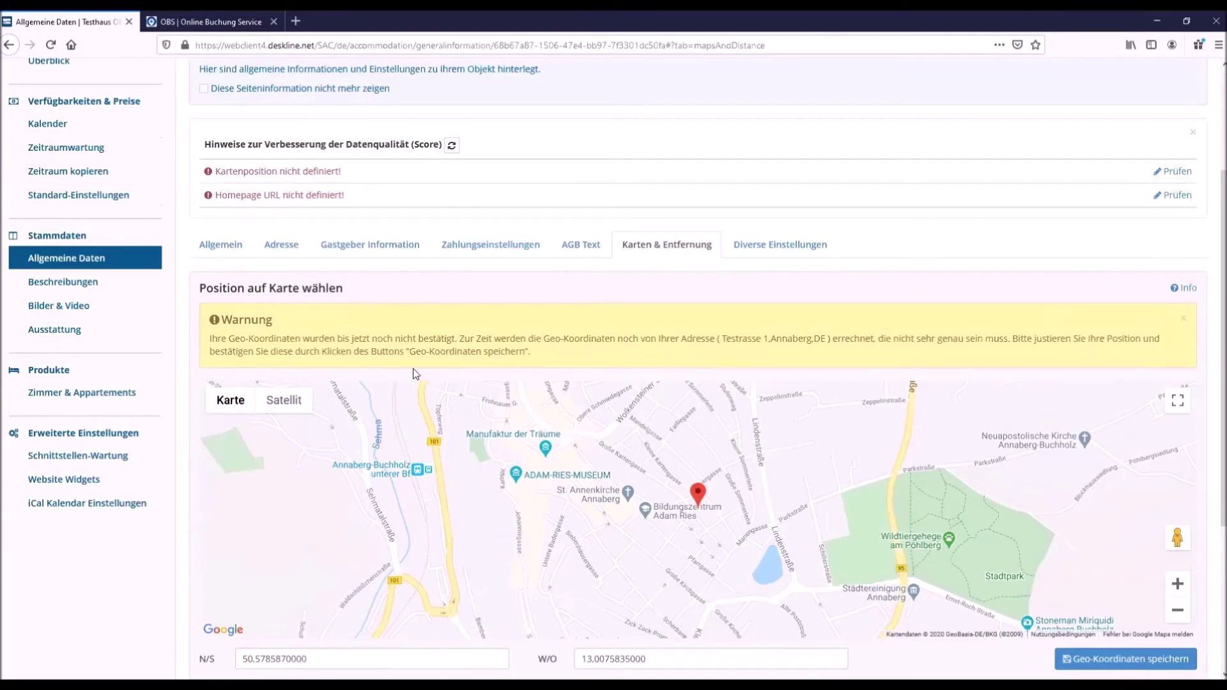
scroll(380, 176, up, 1)
scroll(379, 178, up, 1)
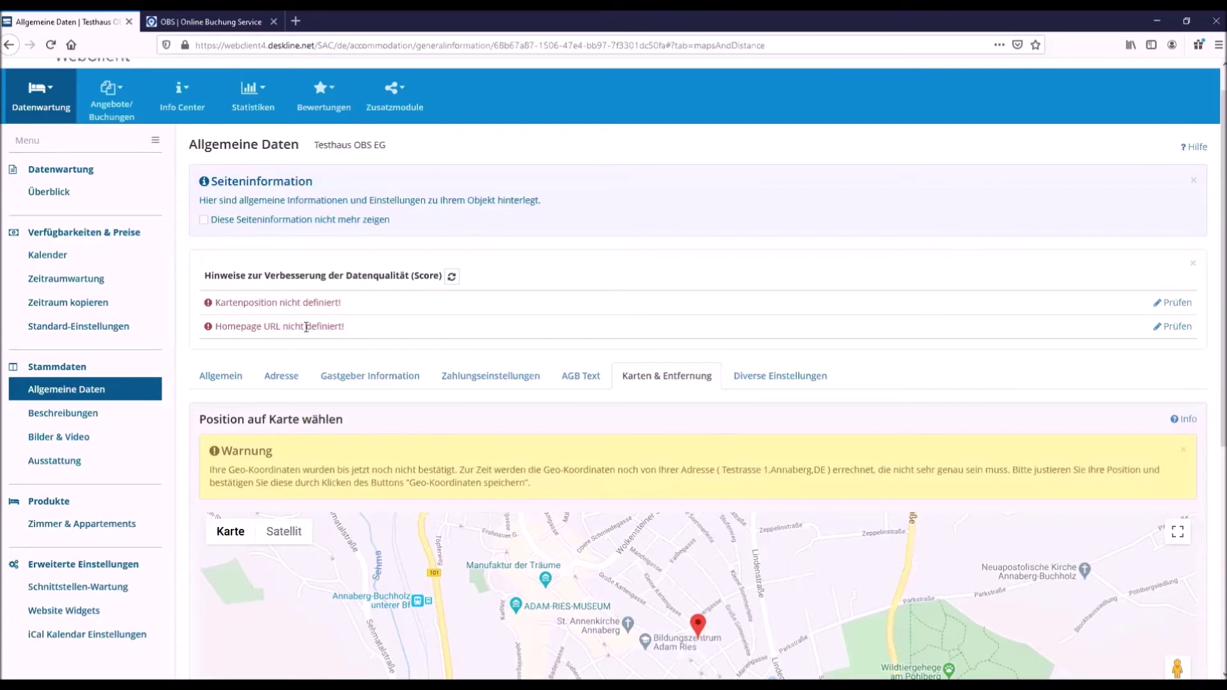
Step: Review the accommodation's Haus-Beschreibung and read through its Konditionen-Beschreibung under Beschreibungen
click(51, 417)
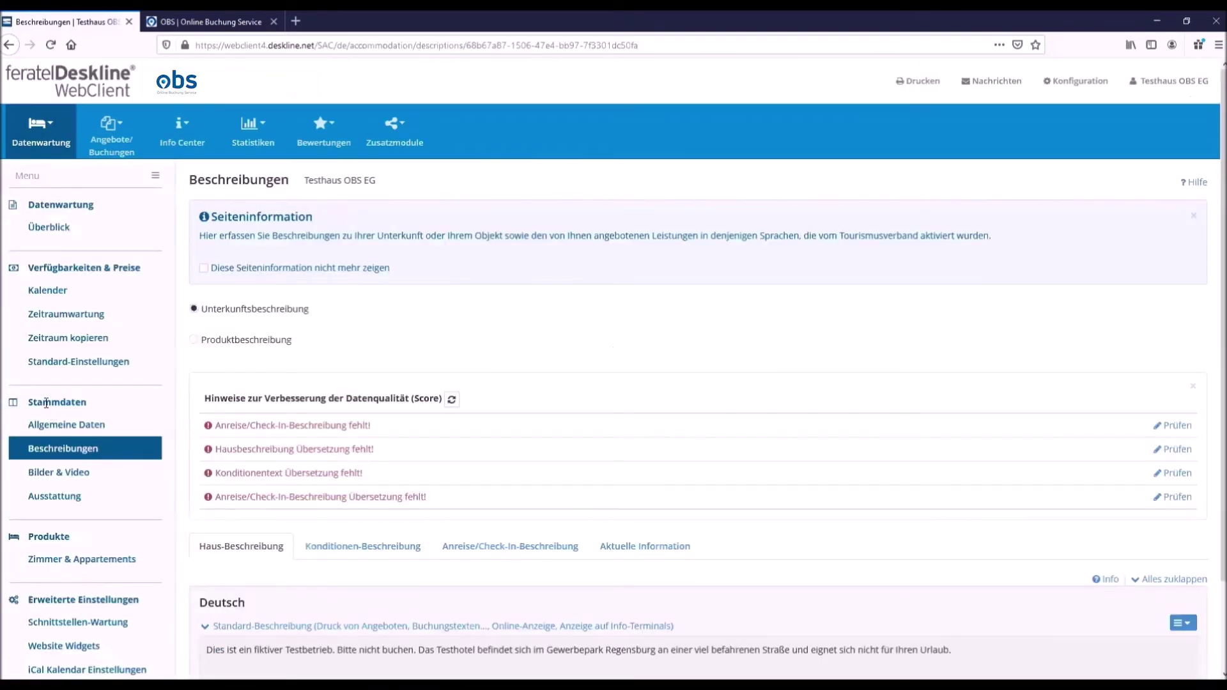
scroll(426, 268, down, 2)
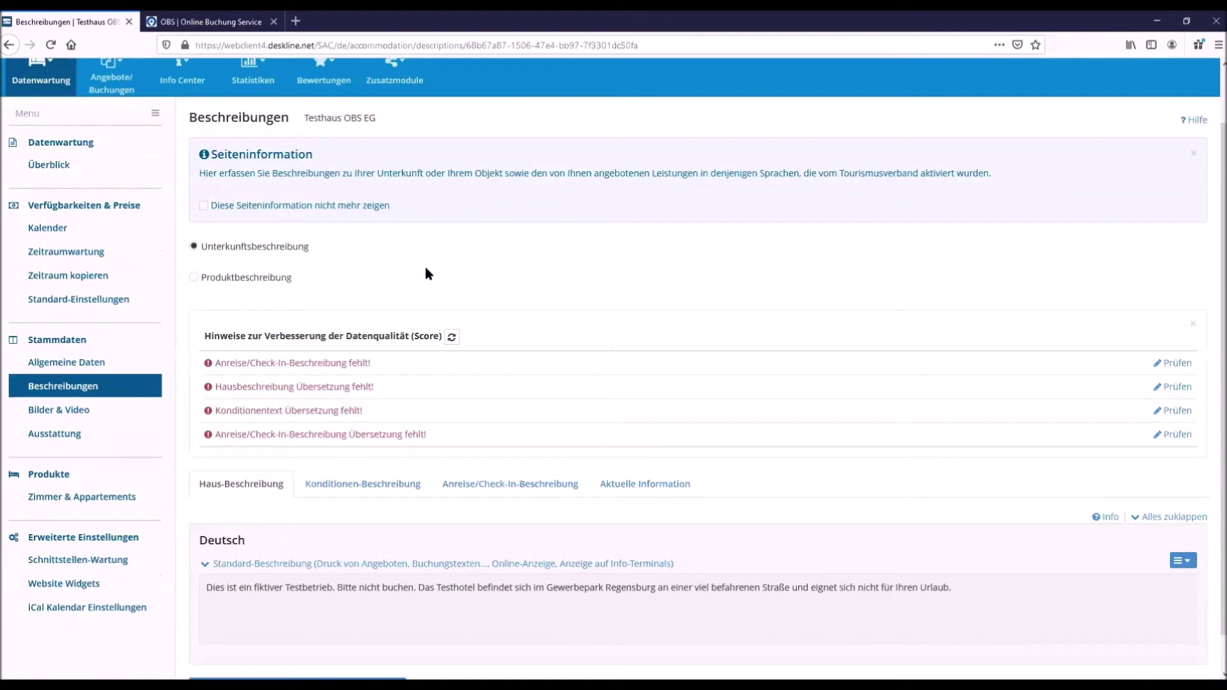
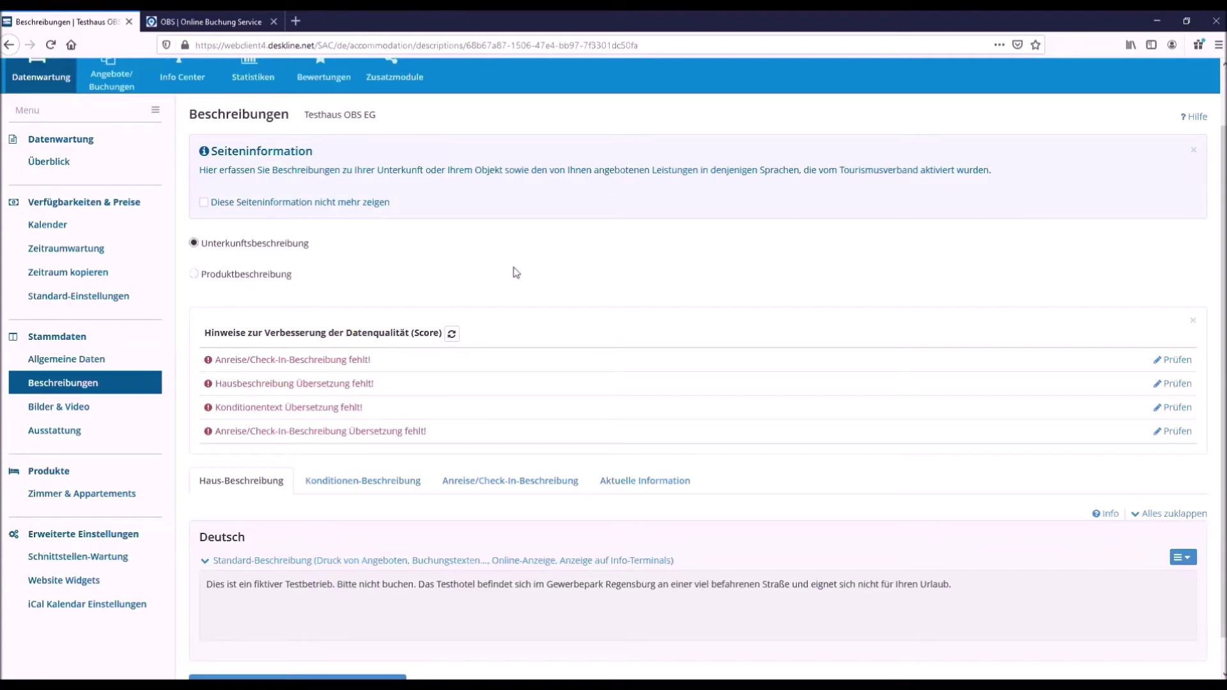
scroll(516, 273, down, 1)
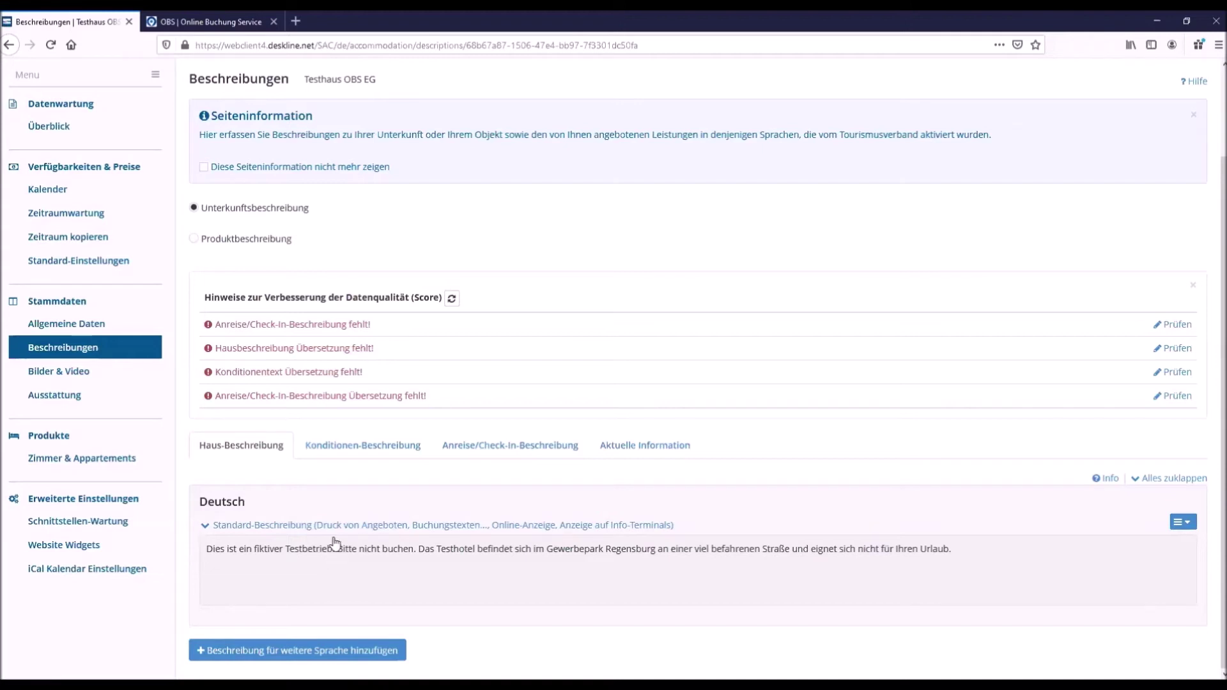
click(348, 453)
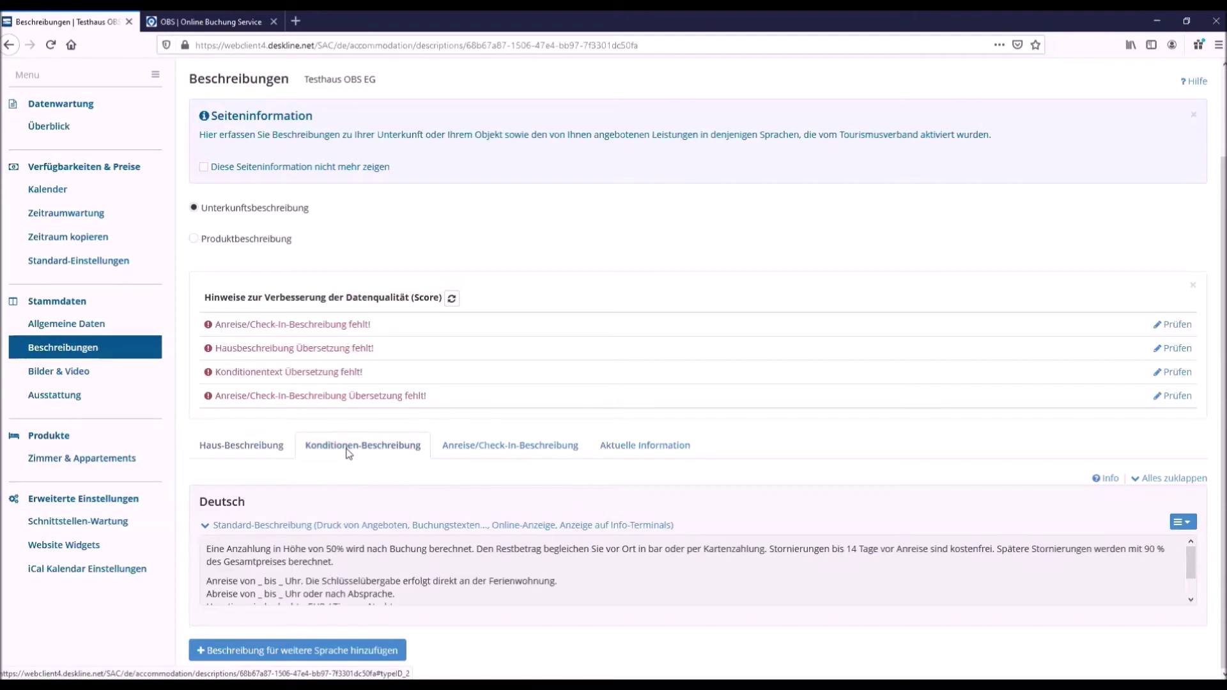
scroll(563, 549, down, 3)
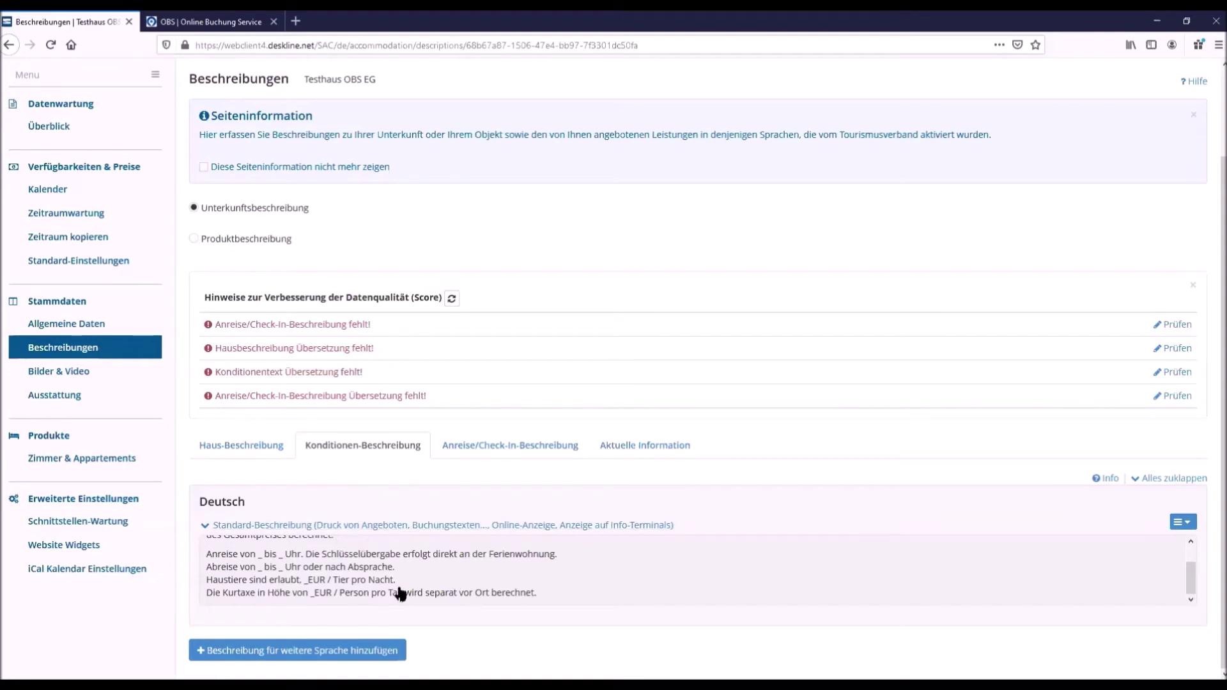
Step: Open the German Konditionen-Beschreibung for editing, enlarge its text area and save the description
click(465, 576)
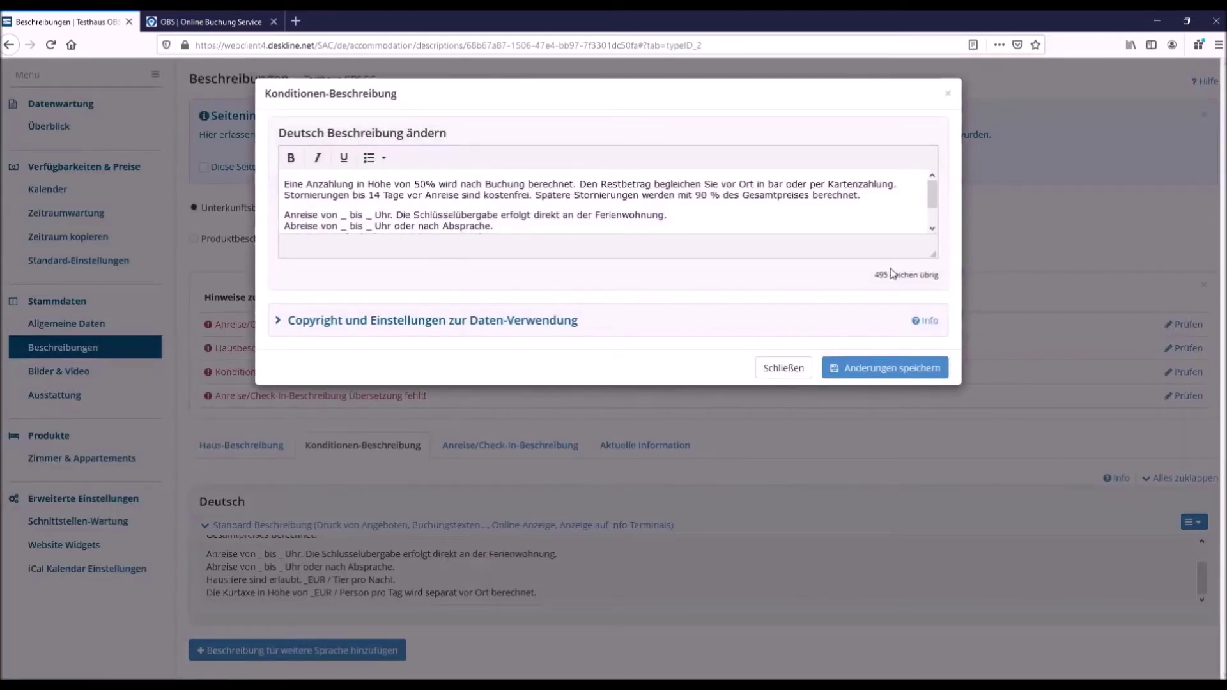
drag(933, 254, 934, 327)
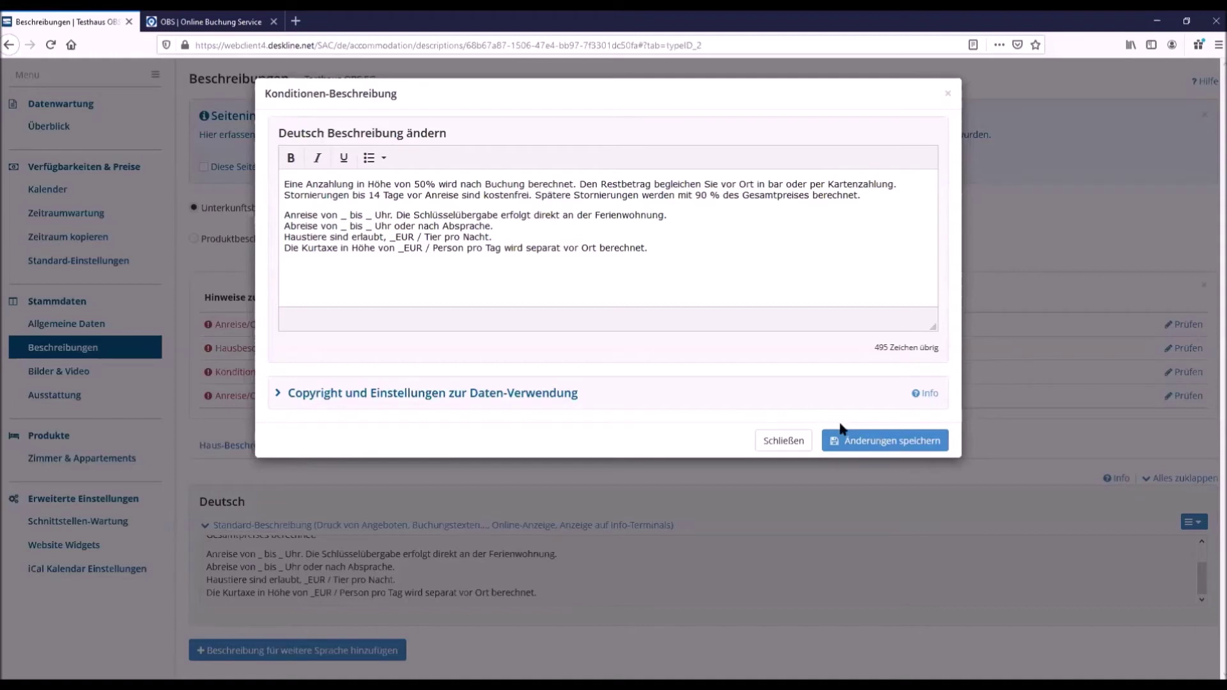
click(859, 441)
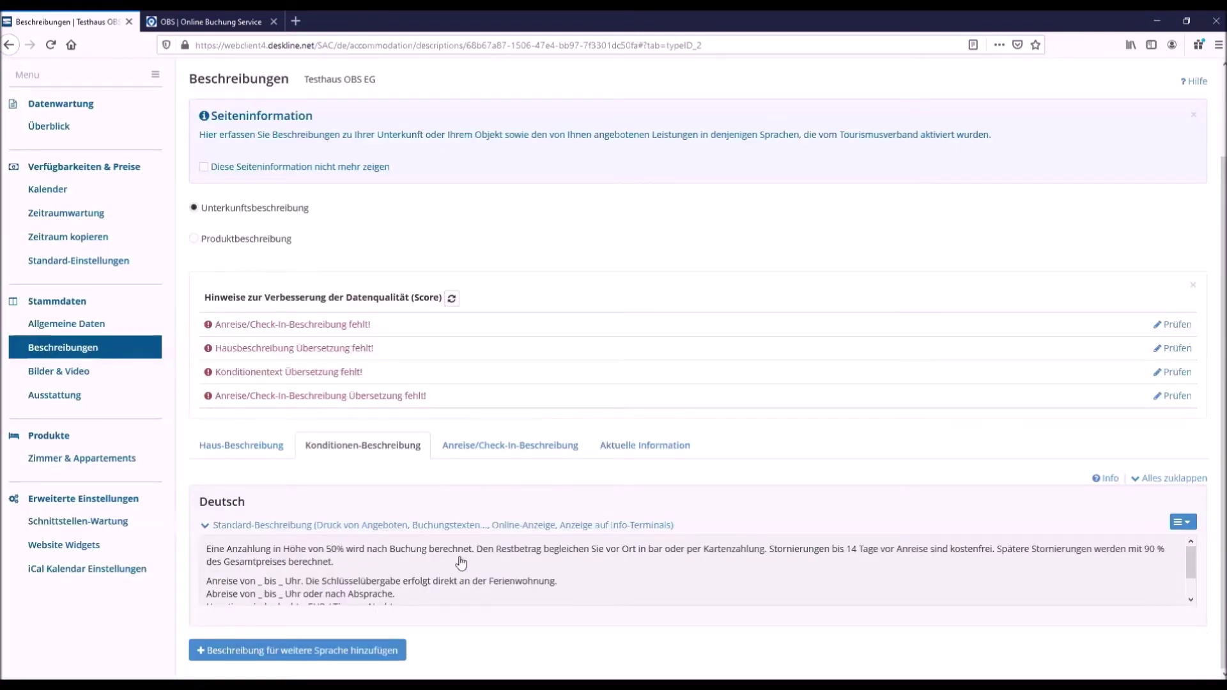
Step: Check the Anreise/Check-In-Beschreibung, then inspect the German Produktbeschreibung of Ferienwohnung (40qm) mit Südbalkon in its editor without saving
click(517, 453)
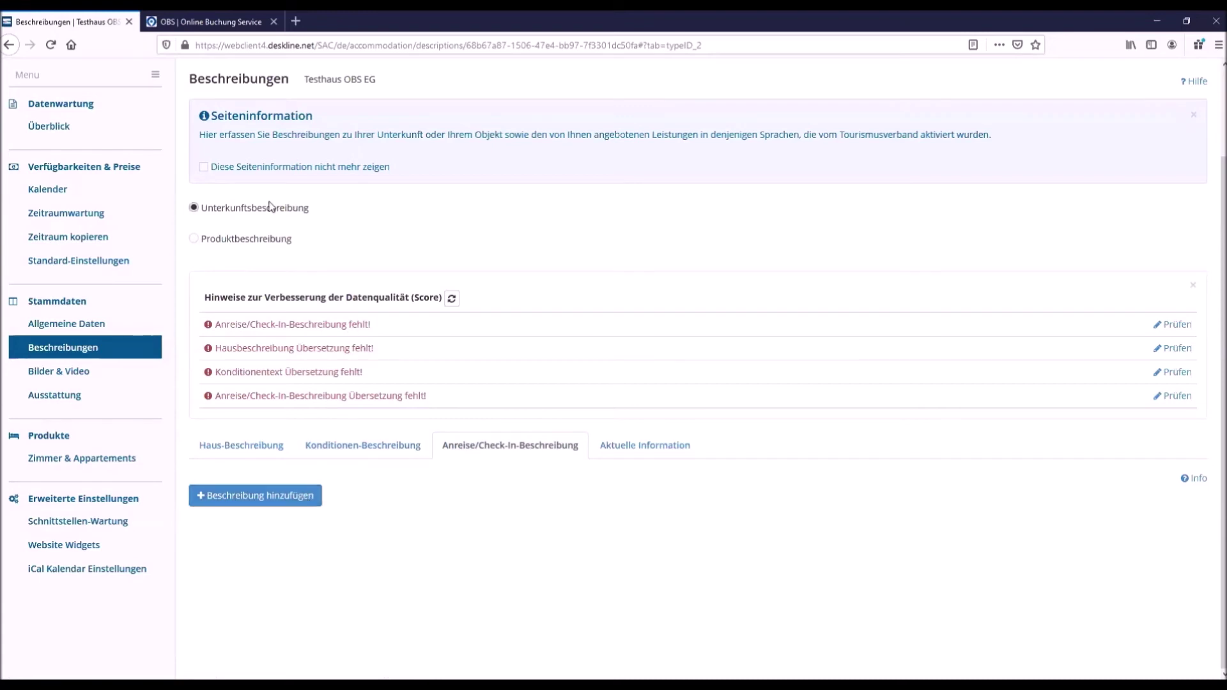
click(248, 241)
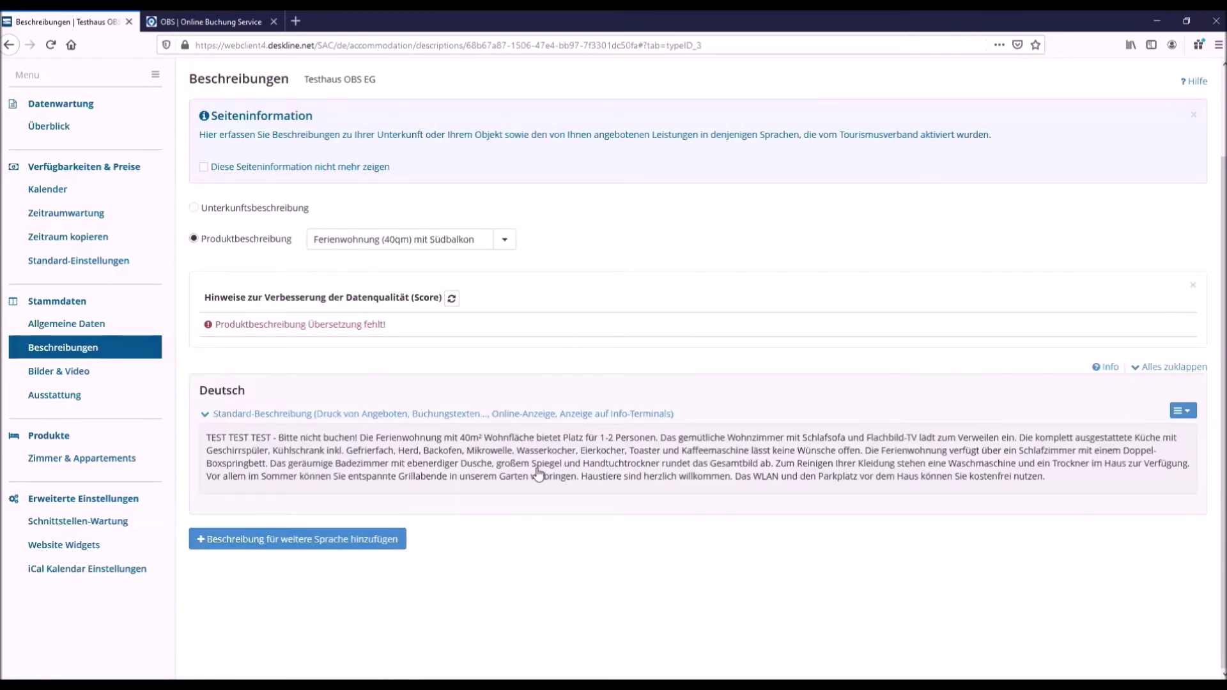
click(537, 459)
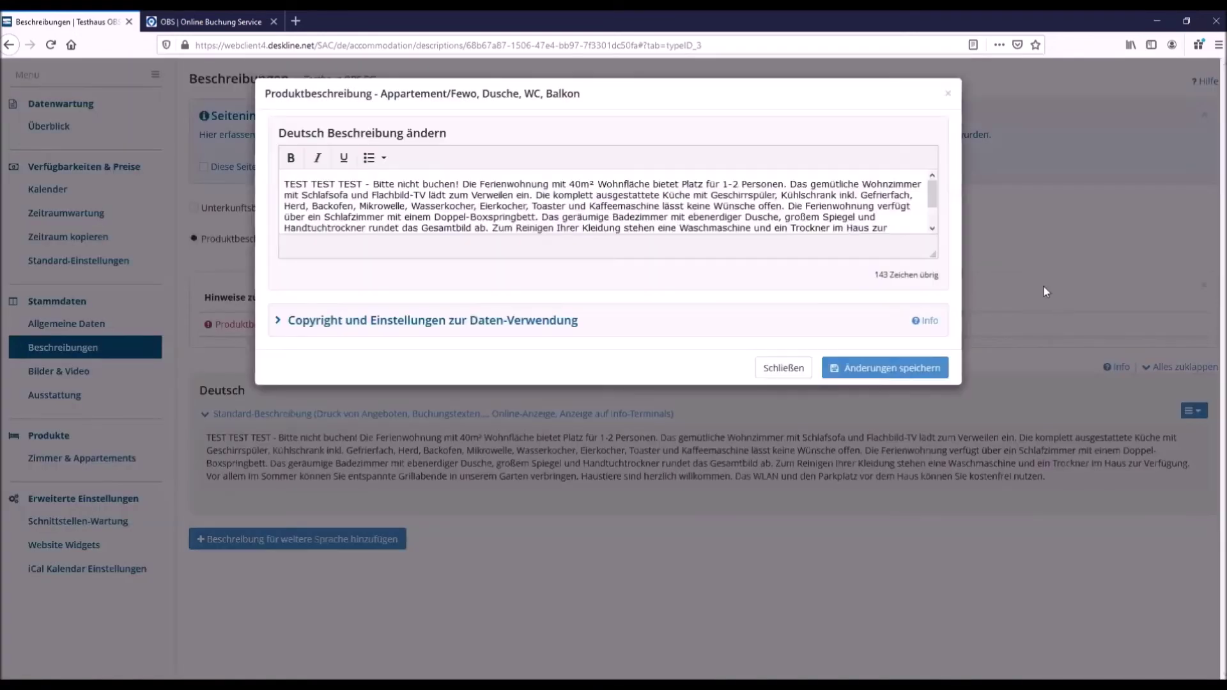
drag(938, 256, 936, 342)
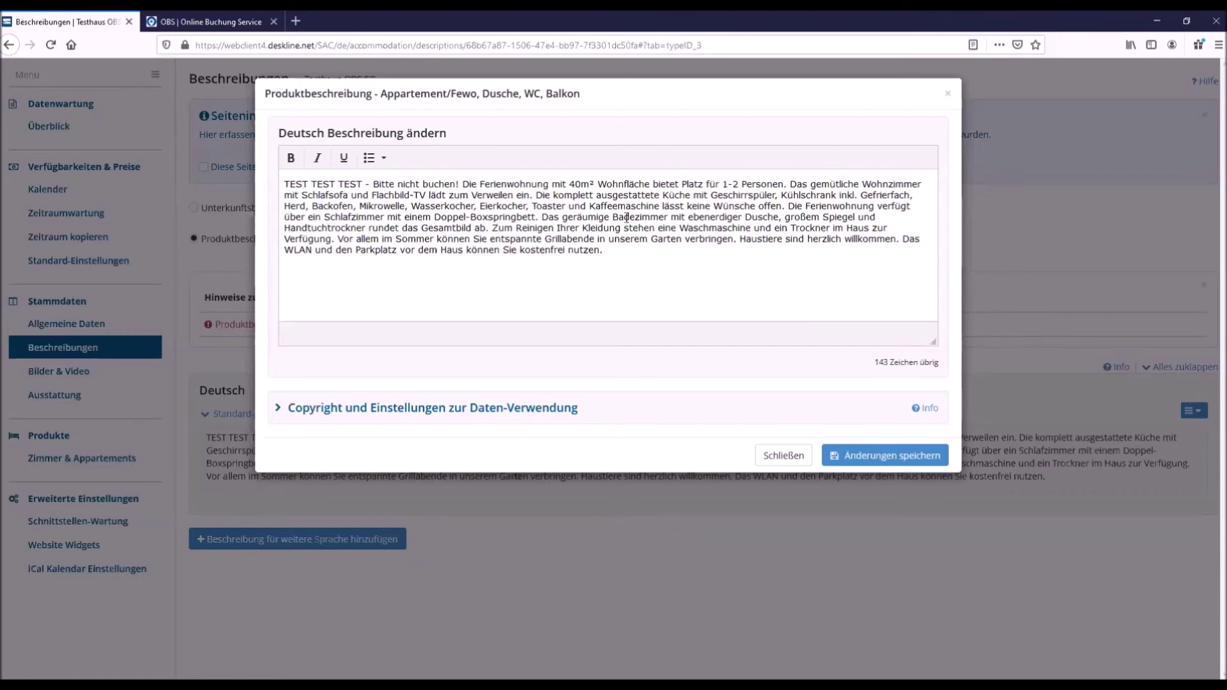
click(774, 458)
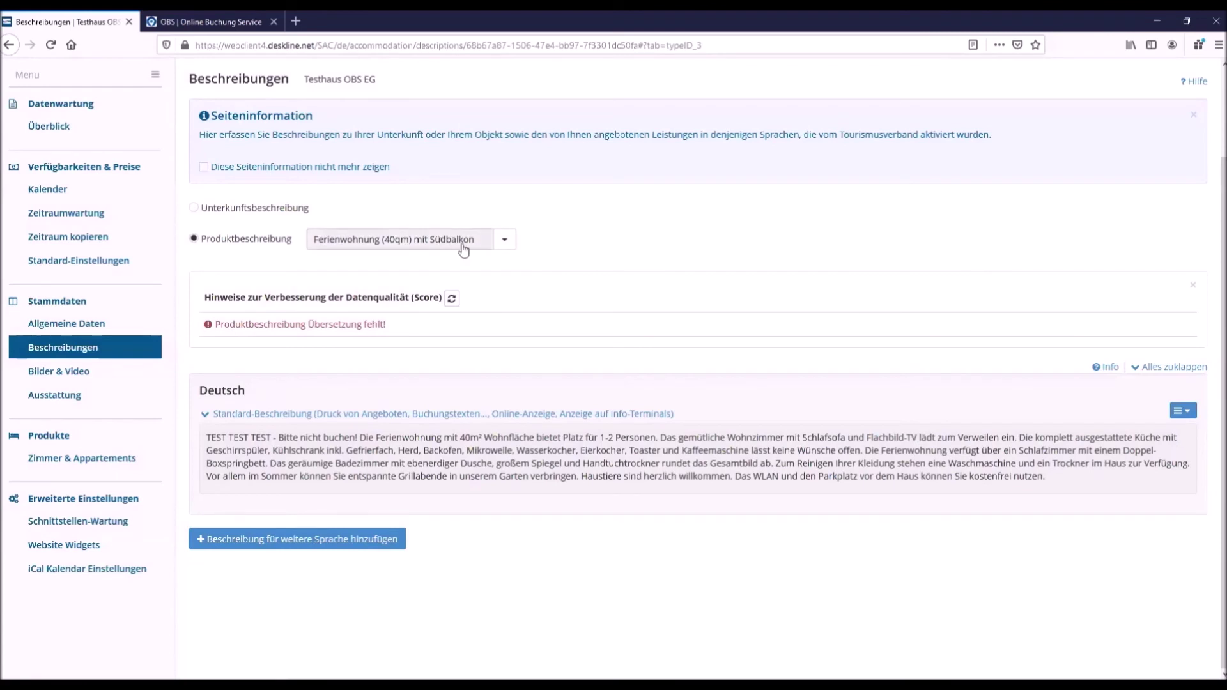
click(504, 242)
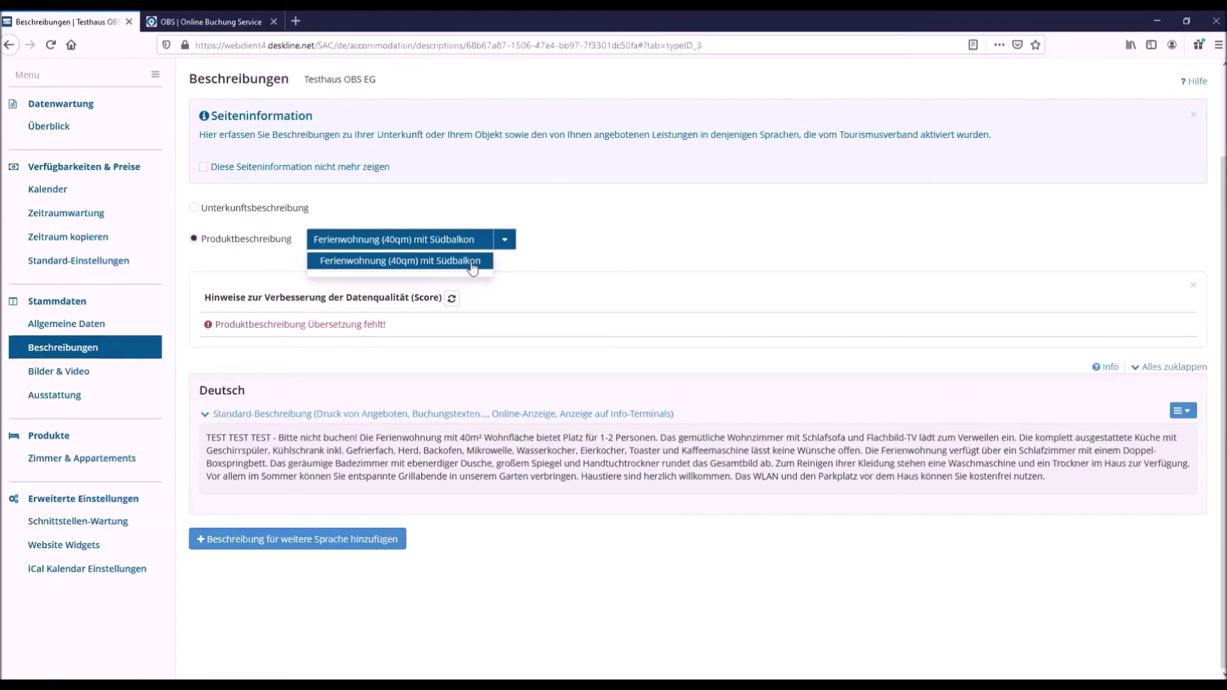
click(479, 319)
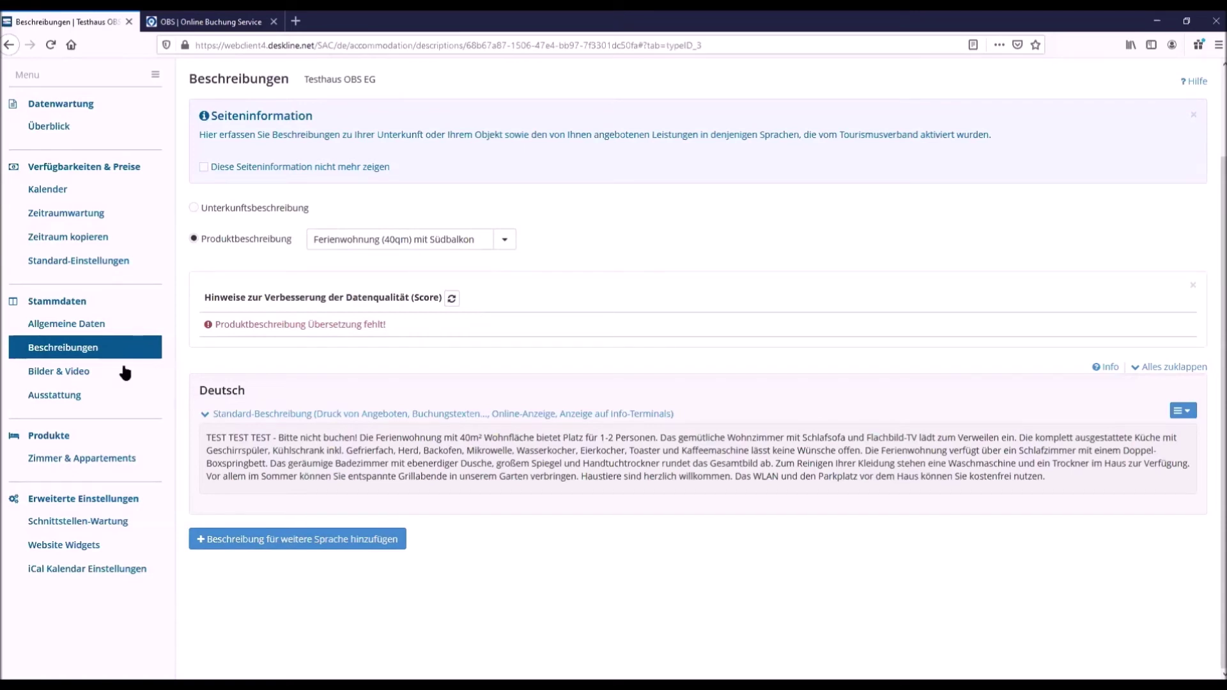
Step: Examine the Leistungsträger Bilder under Bilder & Video and preview each of the accommodation's images enlarged
click(71, 373)
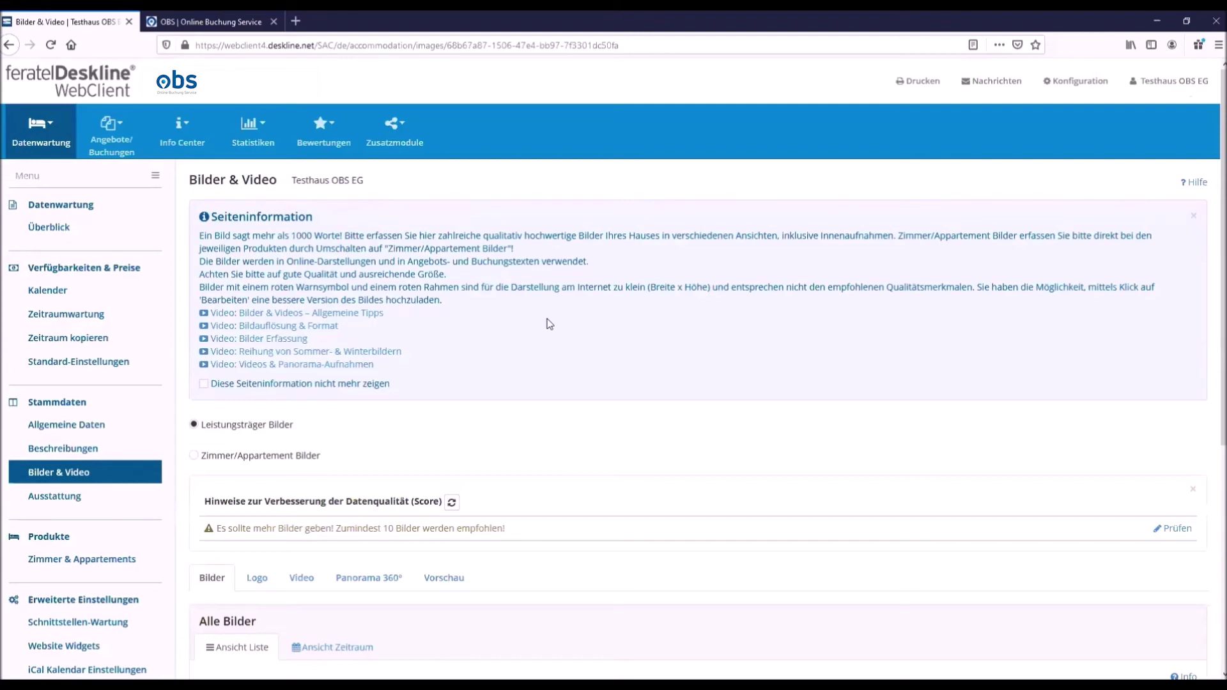
scroll(550, 325, down, 2)
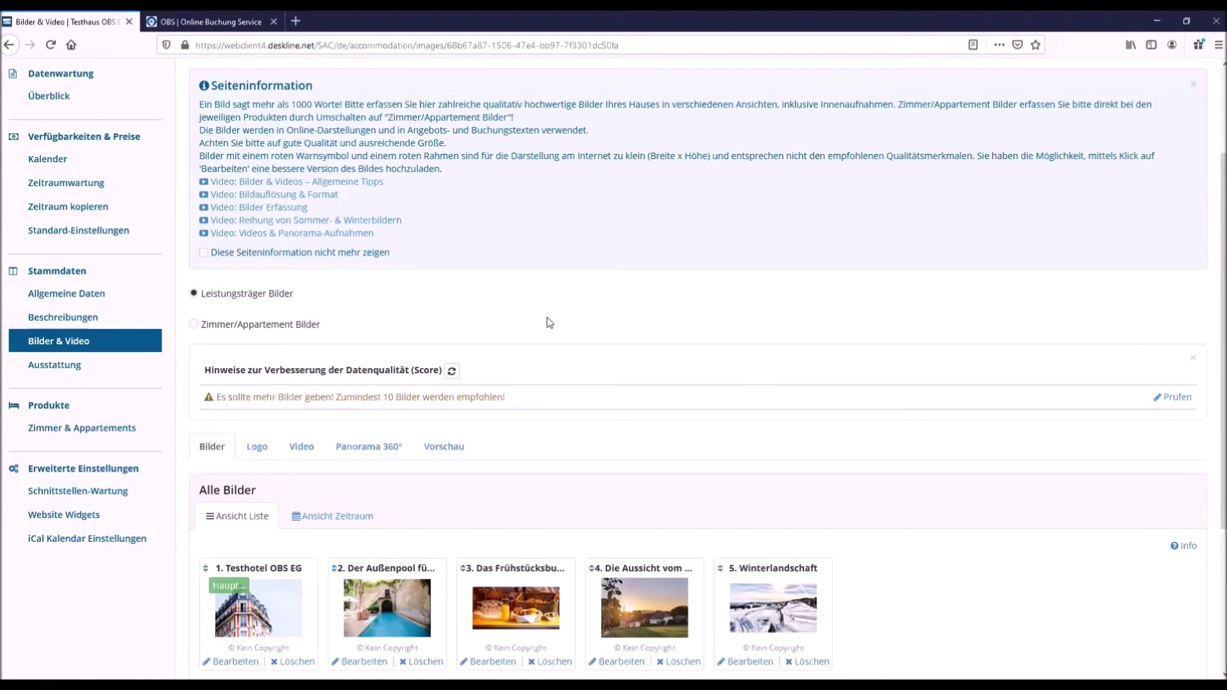
scroll(549, 322, down, 1)
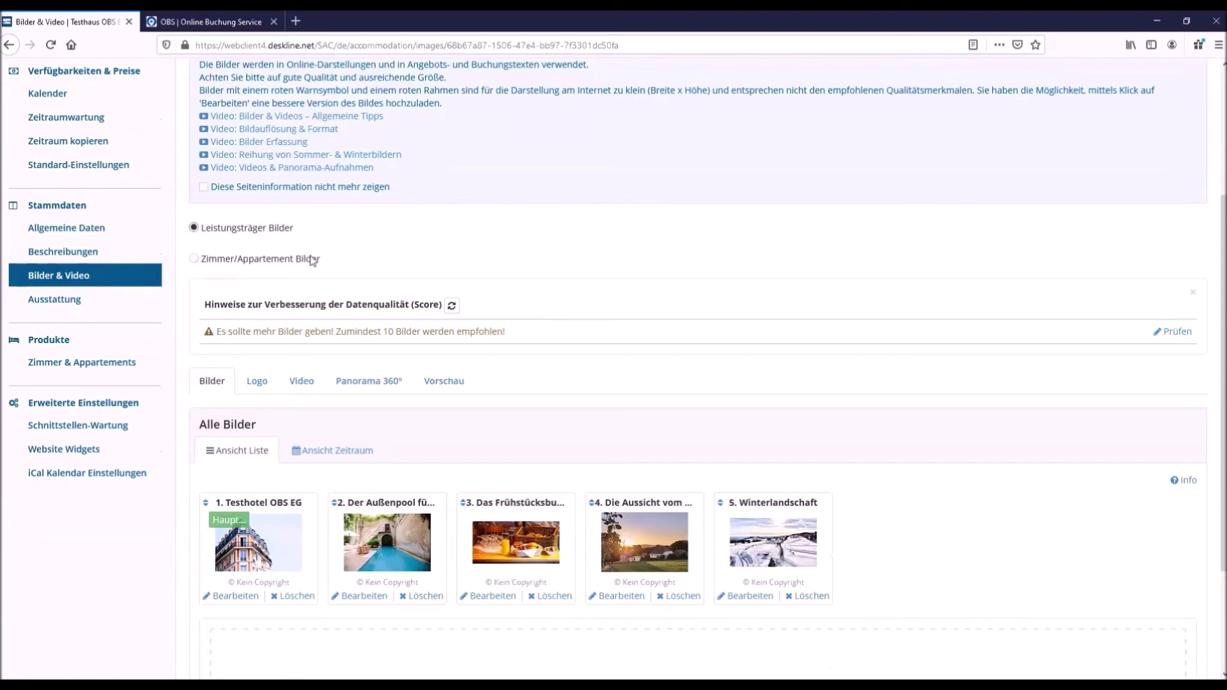
mouse_move(257, 532)
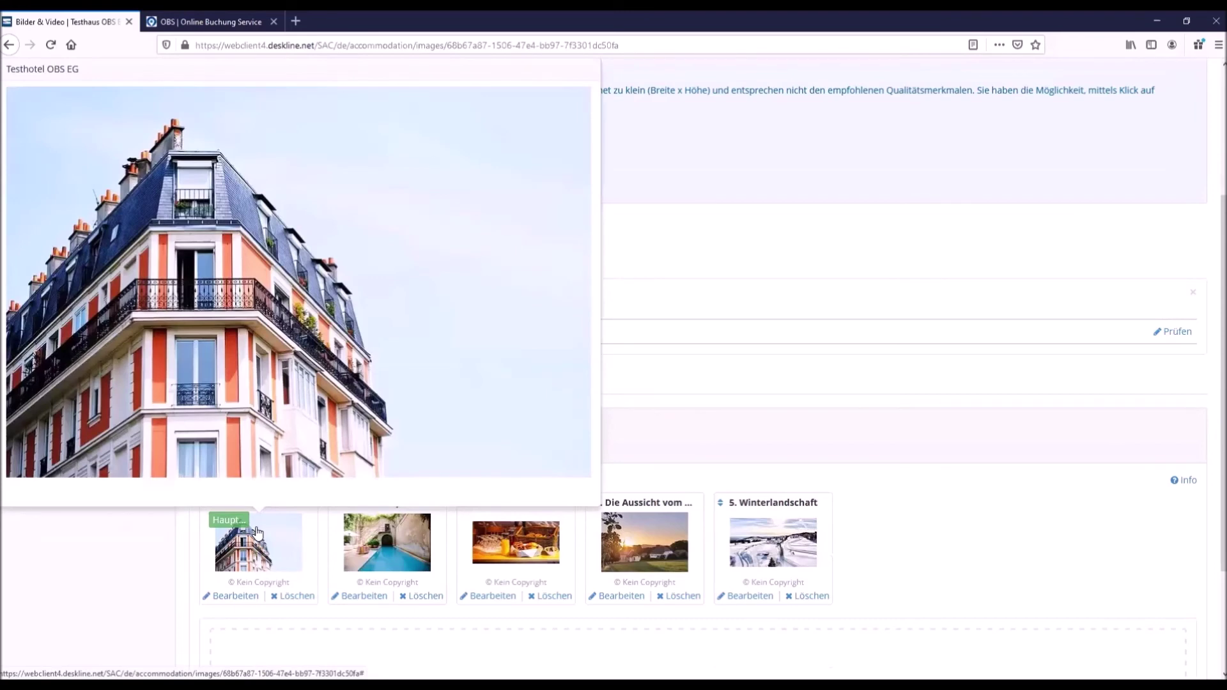
mouse_move(379, 542)
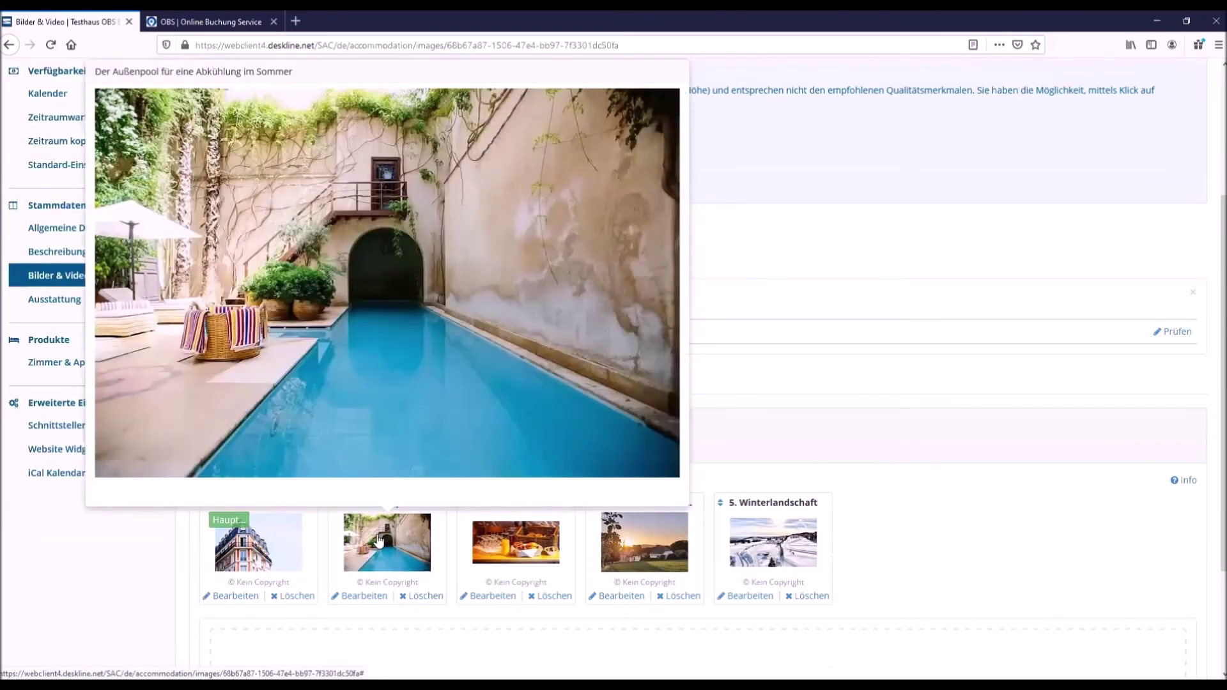
mouse_move(541, 541)
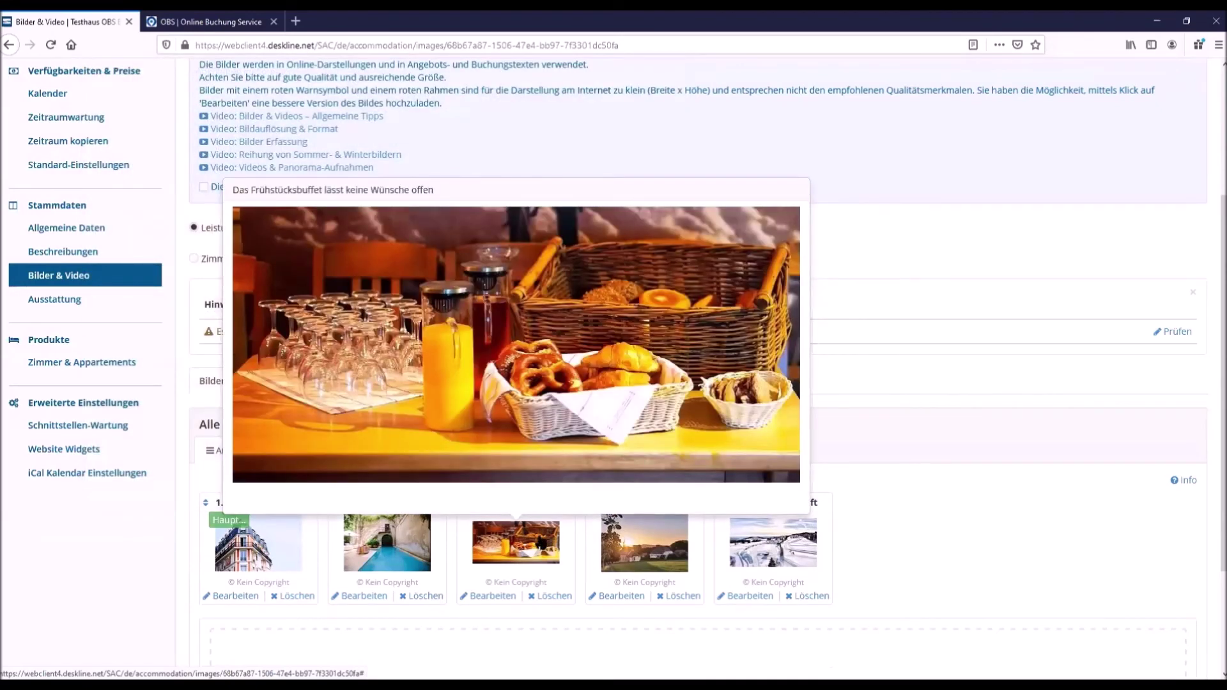
mouse_move(627, 550)
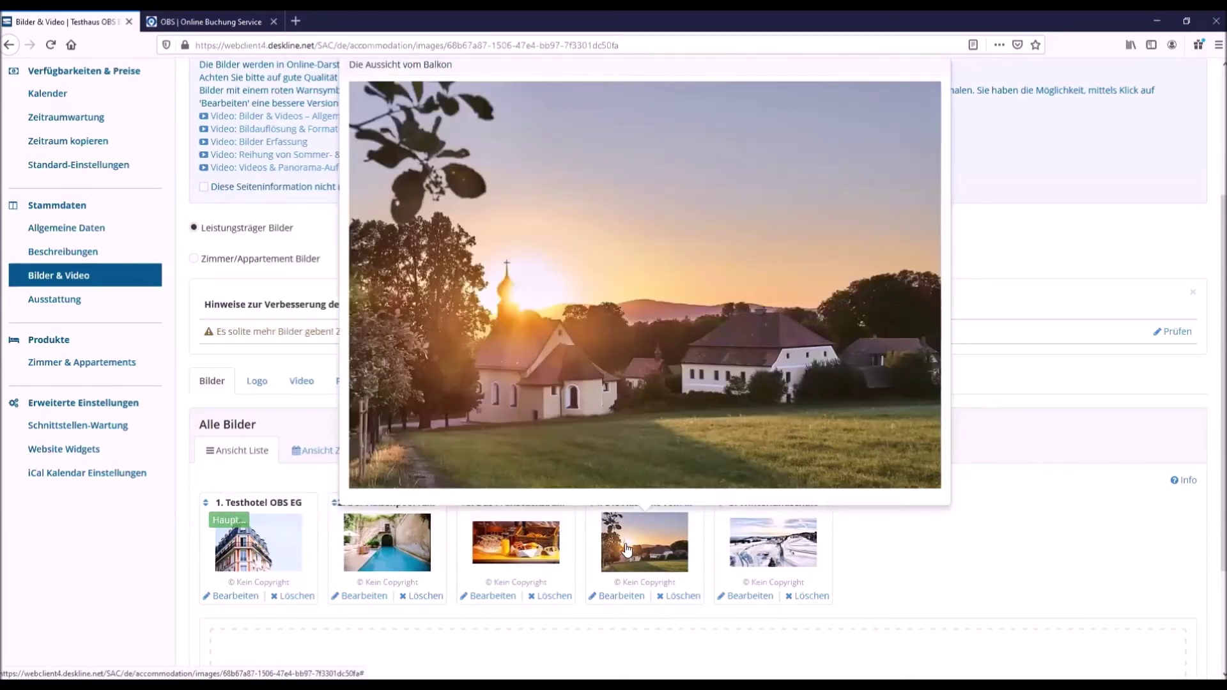
mouse_move(759, 548)
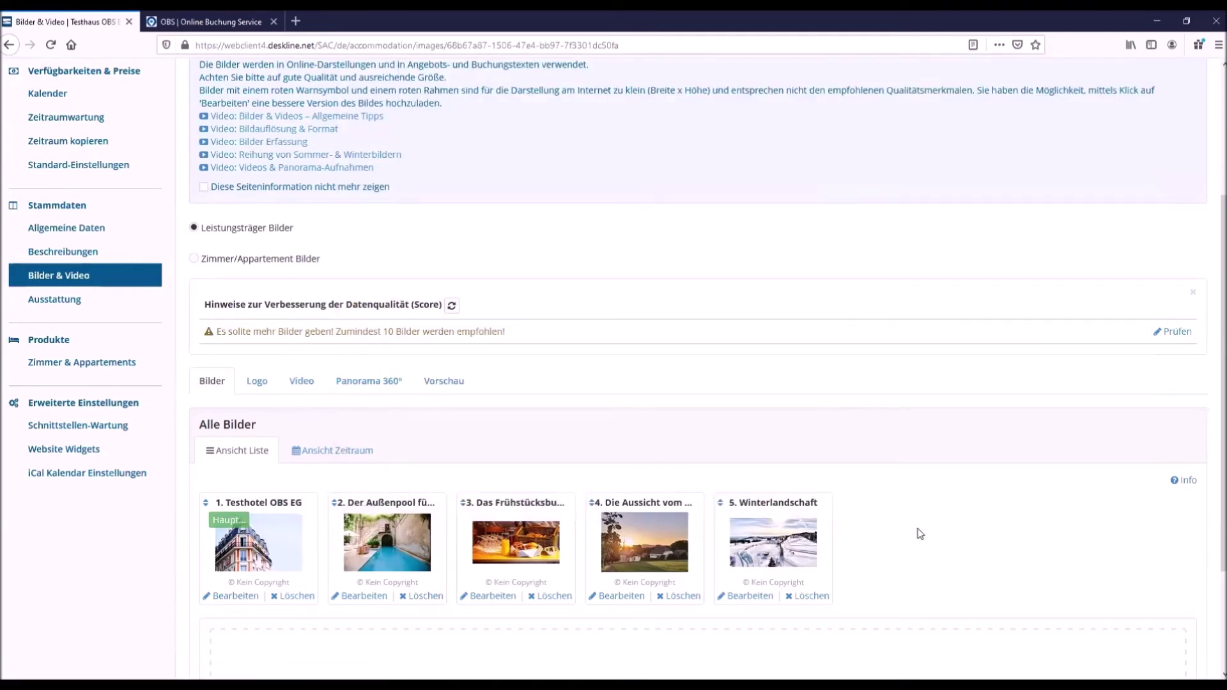
Step: Move the Frühstücksbuffet image to second place in Alle Bilder, ahead of the Außenpool image
scroll(920, 537, down, 2)
scroll(933, 409, down, 1)
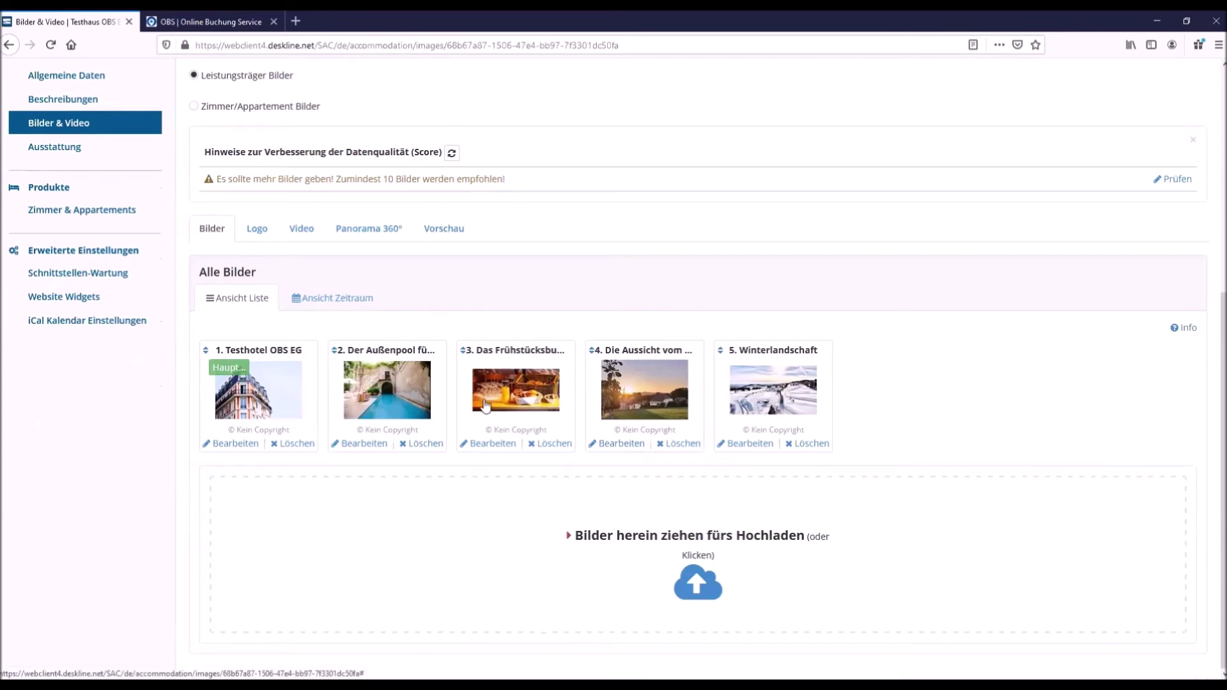
mouse_move(487, 404)
drag(466, 399, 374, 393)
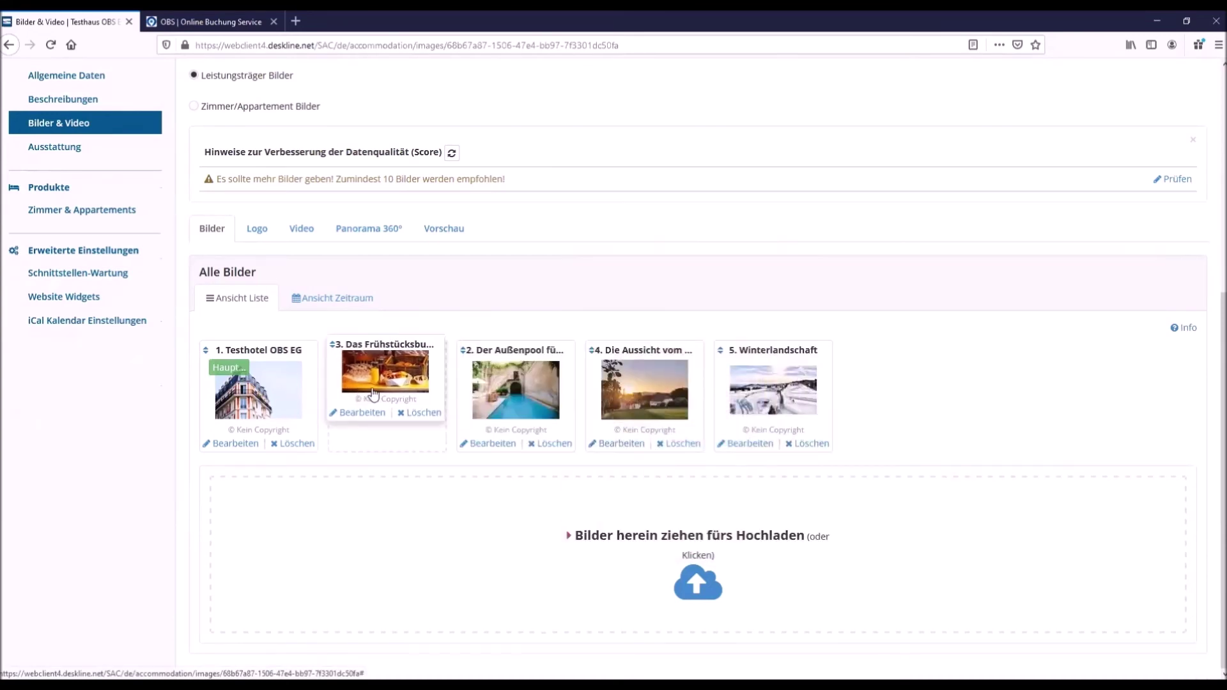
drag(374, 394, 369, 397)
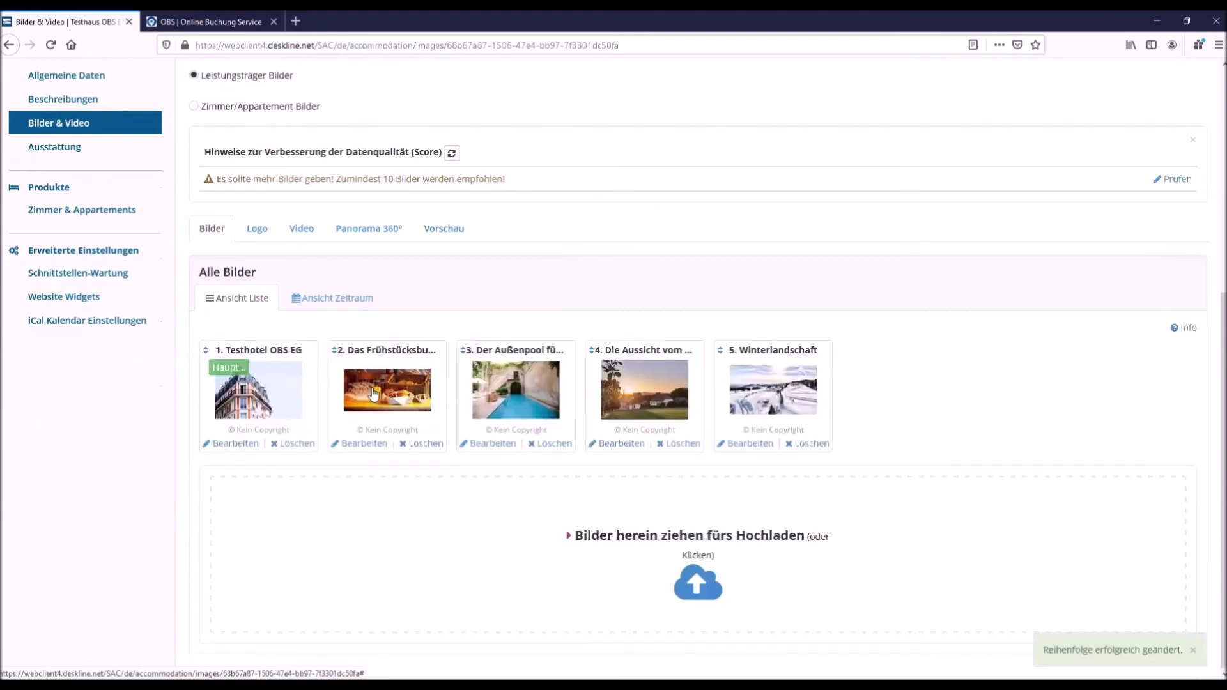
mouse_move(369, 398)
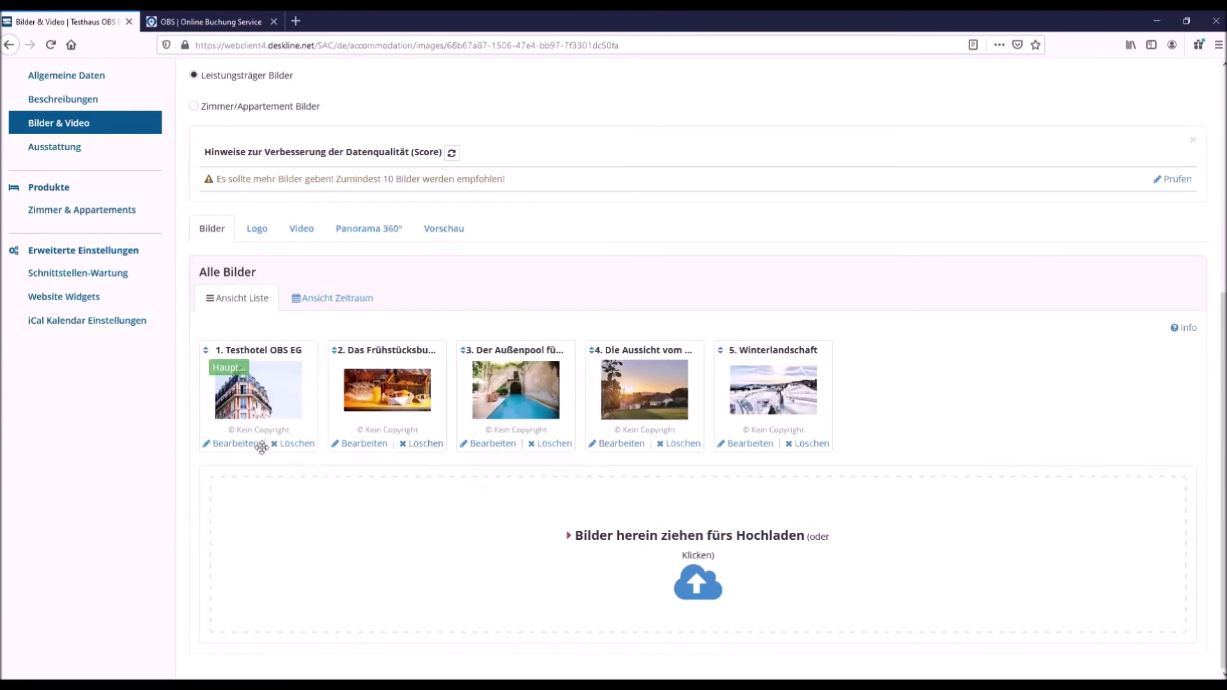
Step: Open the main image for editing, keep the name Testhotel OBS EG and save the image
click(241, 447)
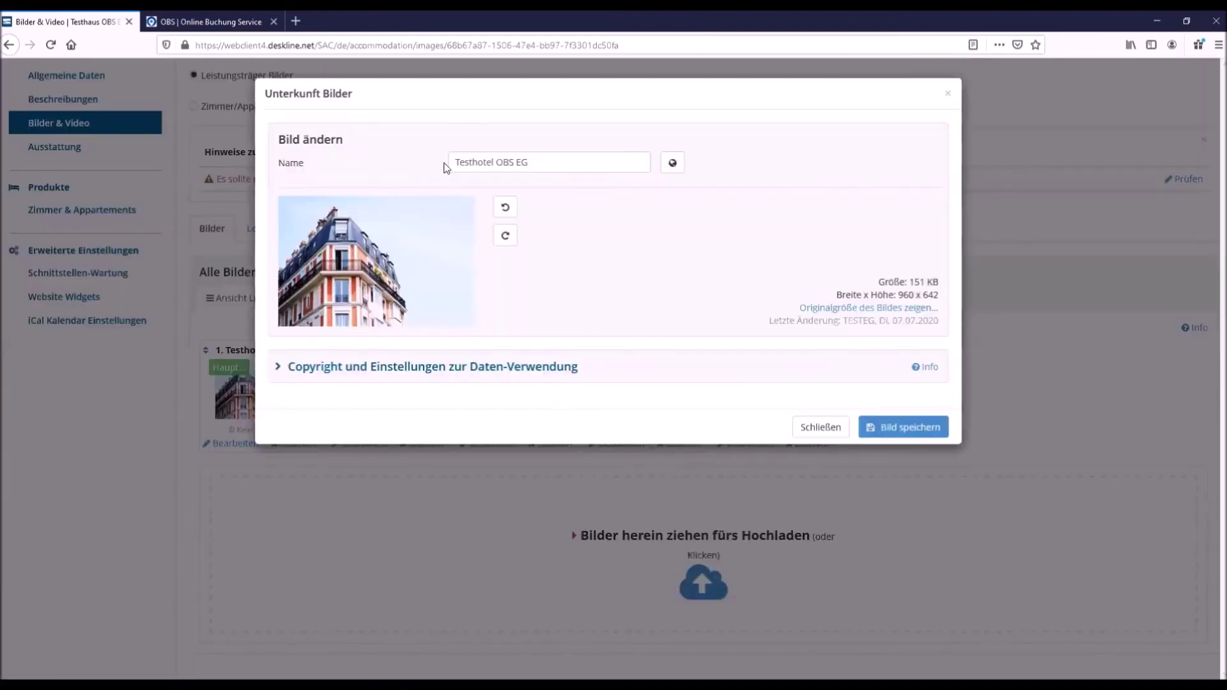
drag(458, 163, 550, 309)
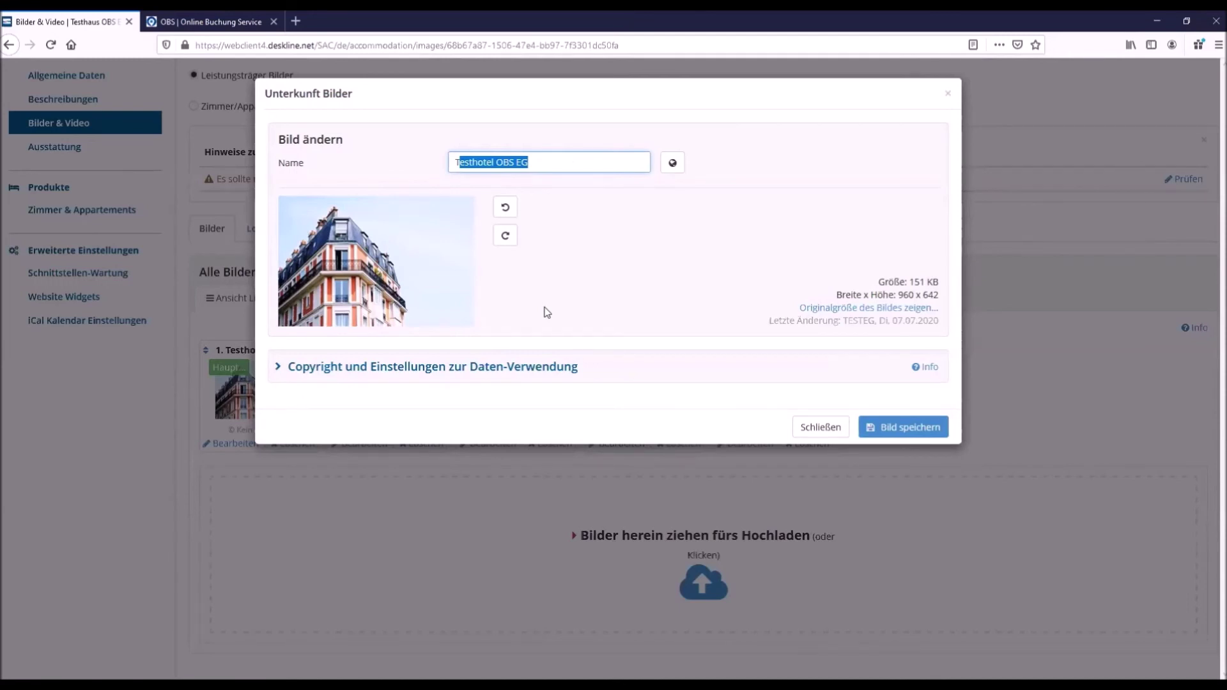
click(547, 162)
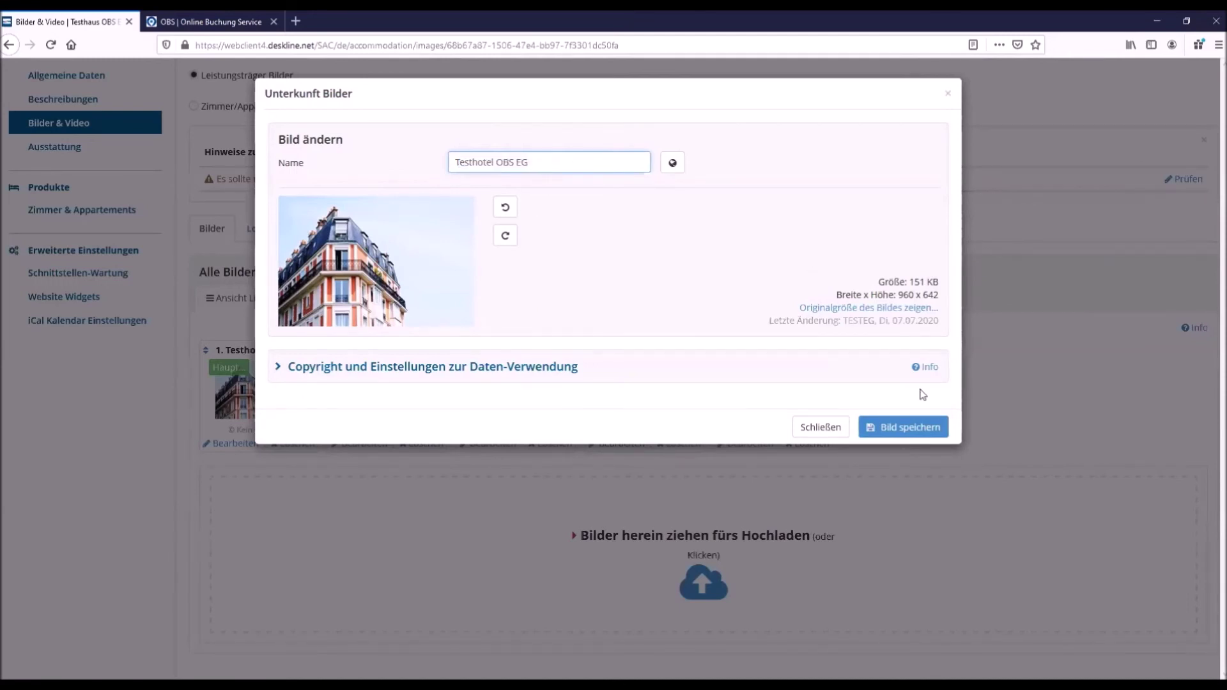
click(927, 429)
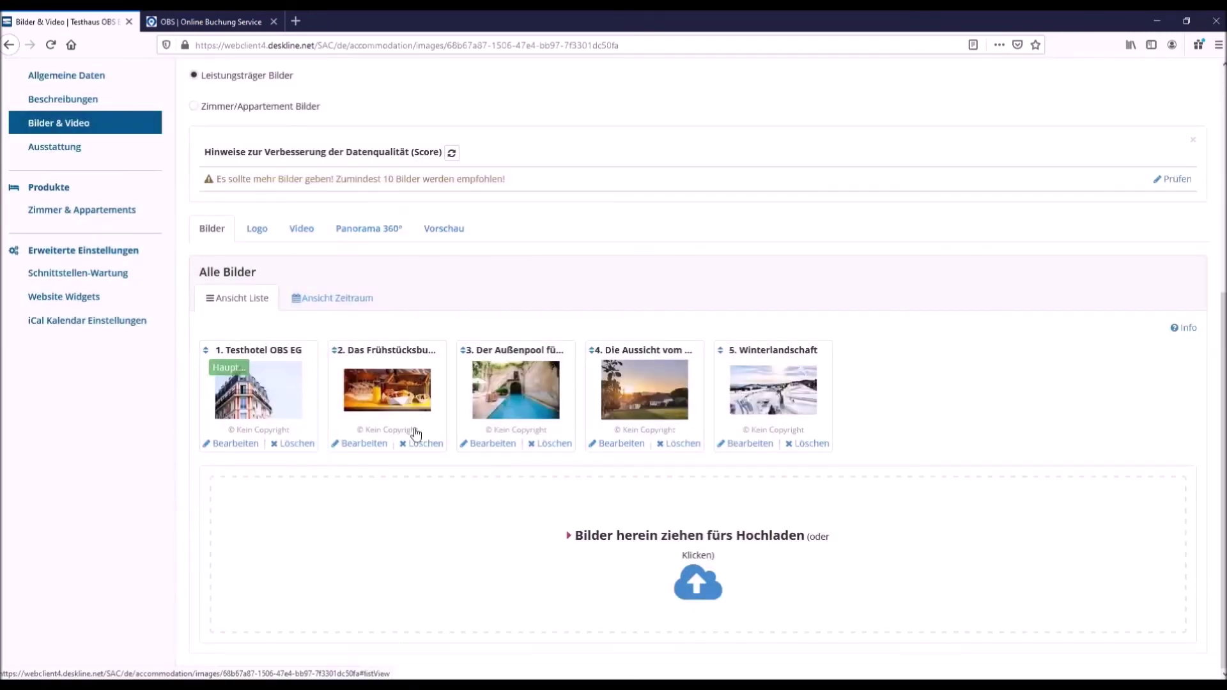
Step: Add an image period from 1 Dezember to the end of Februar in Ansicht Zeitraum, assign the Winterlandschaft image and save
click(344, 304)
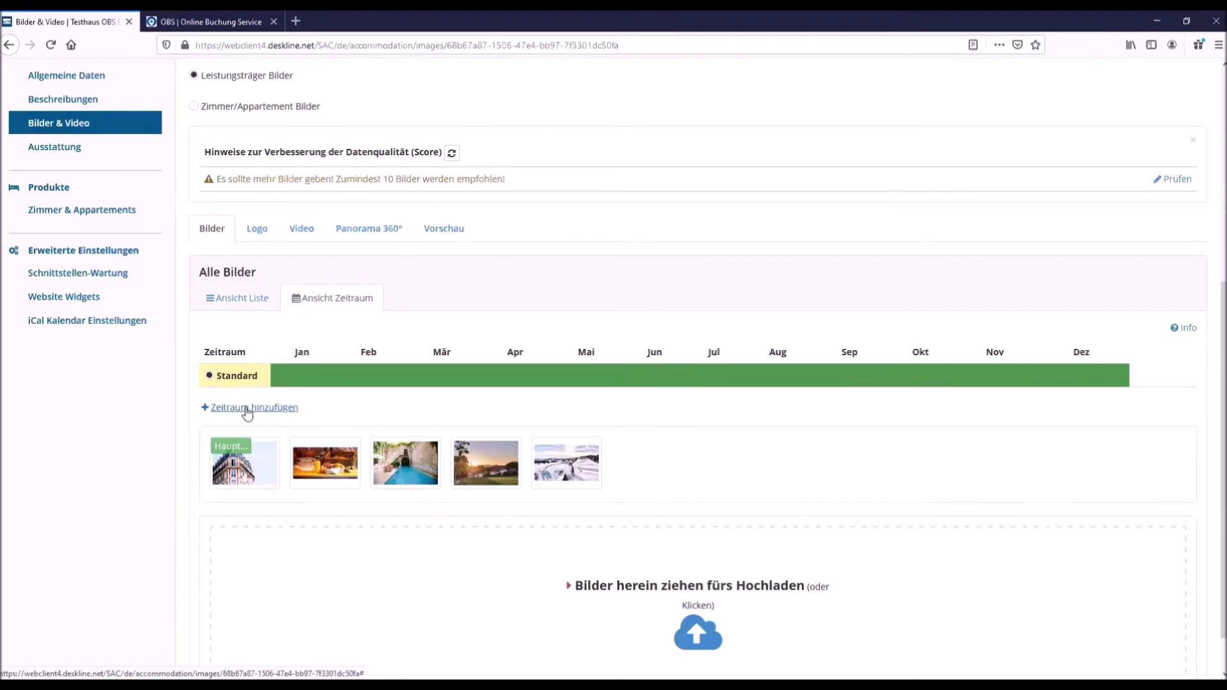
click(279, 410)
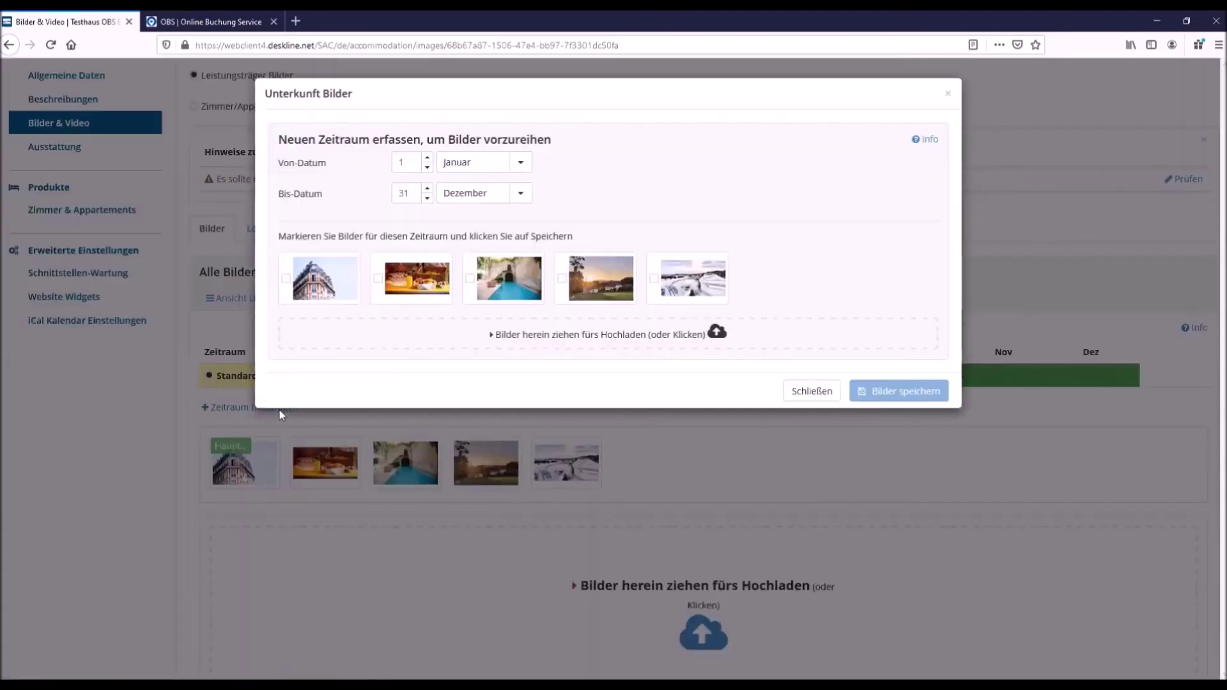
click(515, 168)
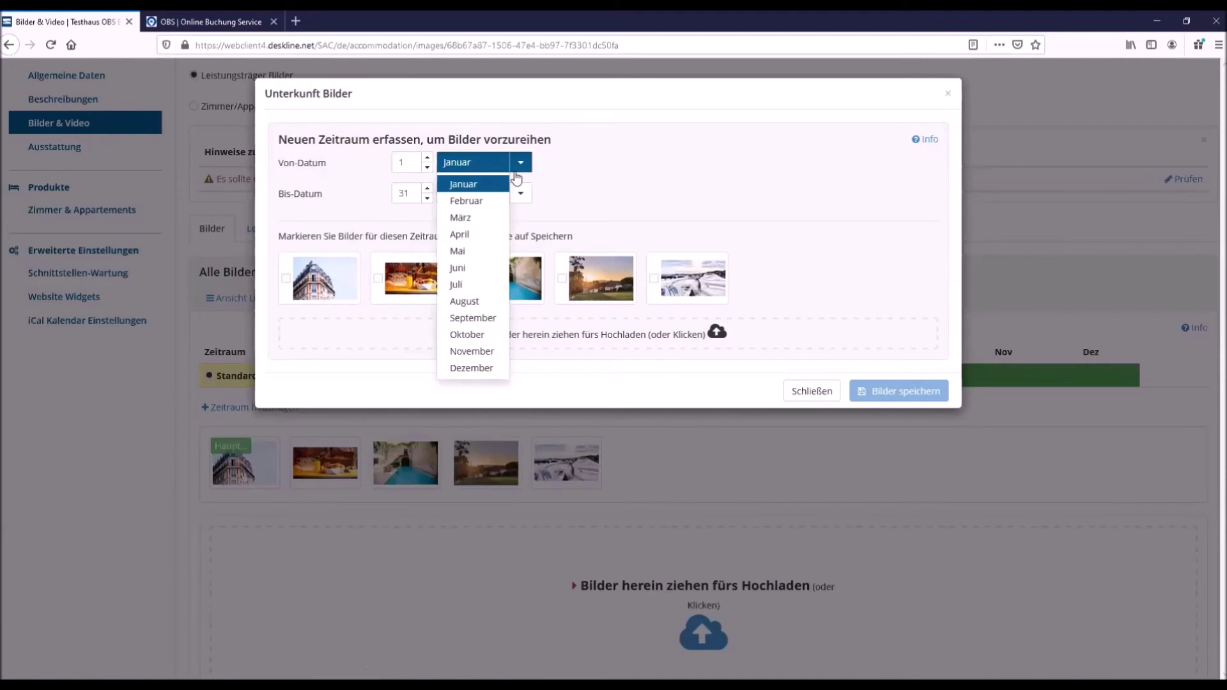
click(477, 368)
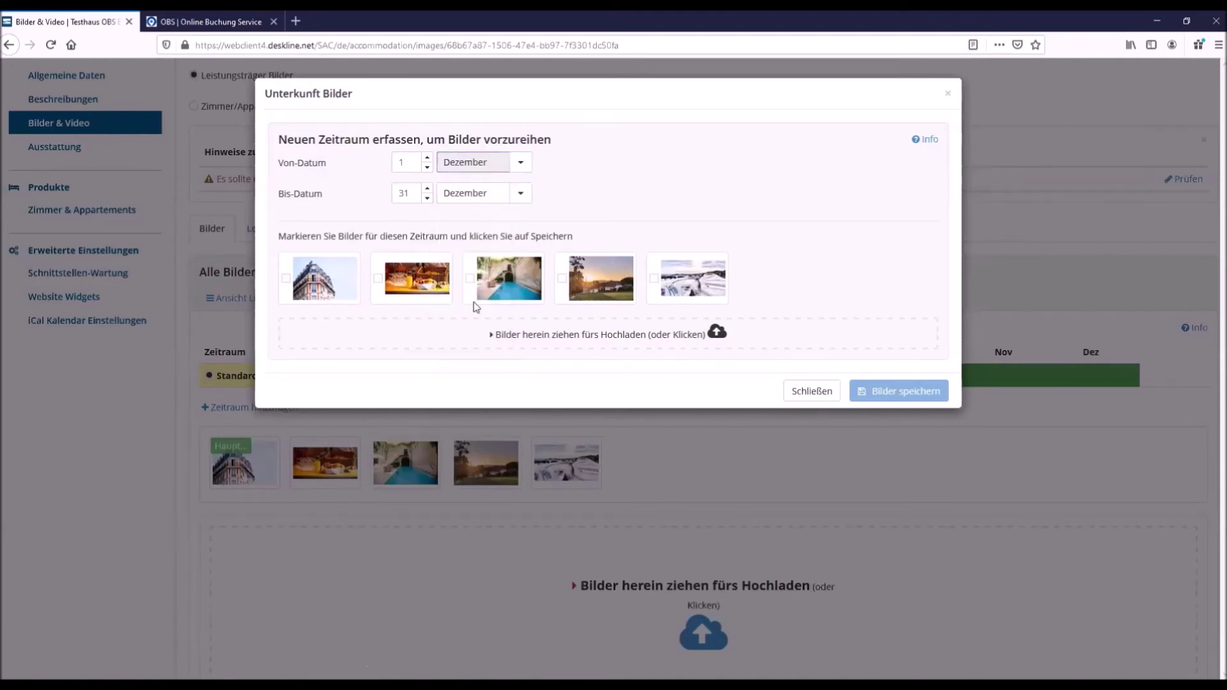
click(514, 196)
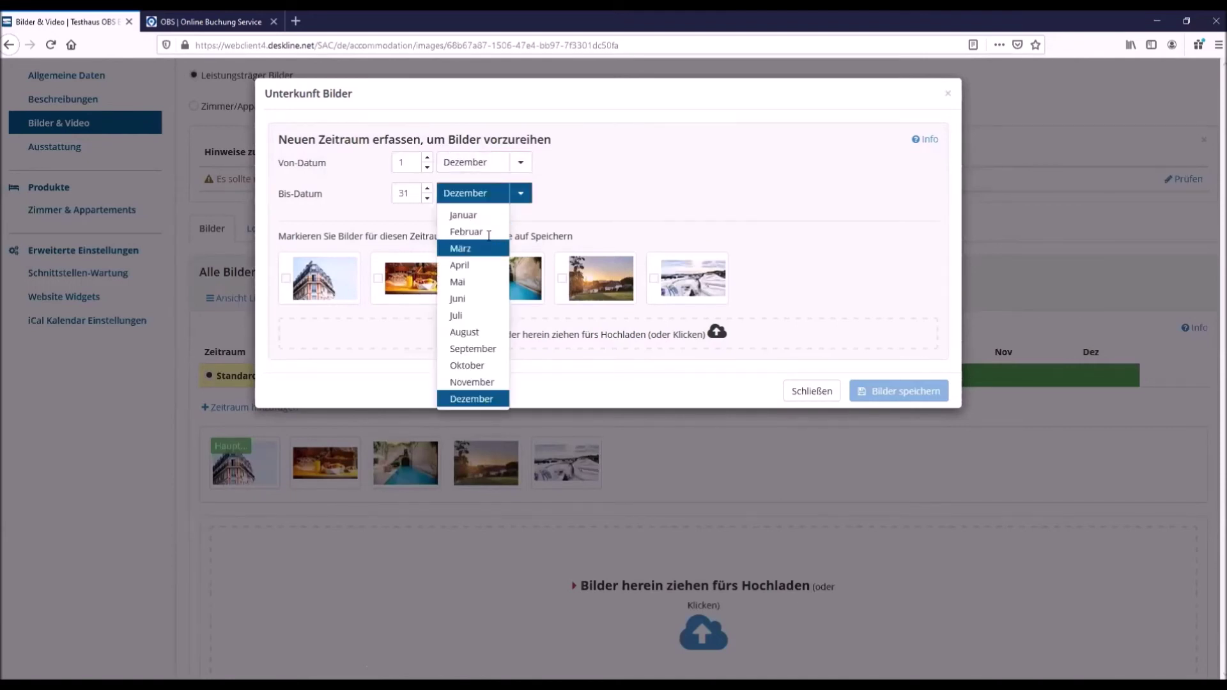
click(489, 234)
click(653, 278)
click(884, 391)
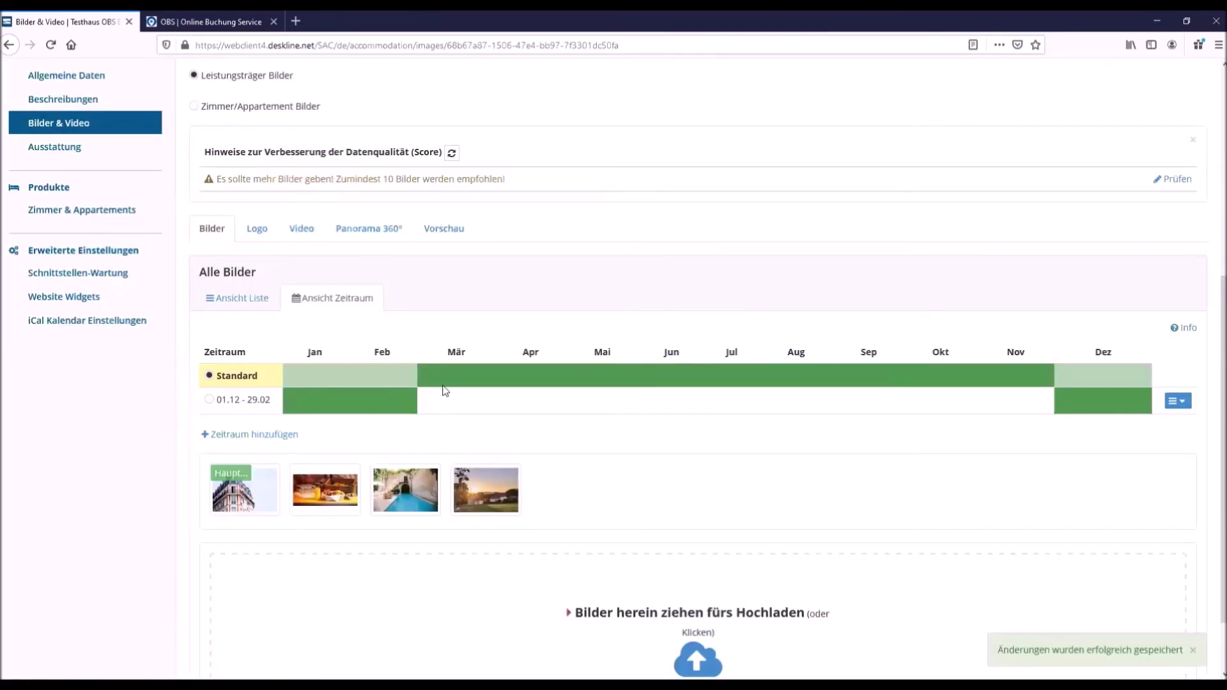
Step: Examine the images of the 01.12 - 29.02 and Standard periods, then check the Hauptbilder am Internet preview
click(246, 401)
scroll(279, 335, down, 3)
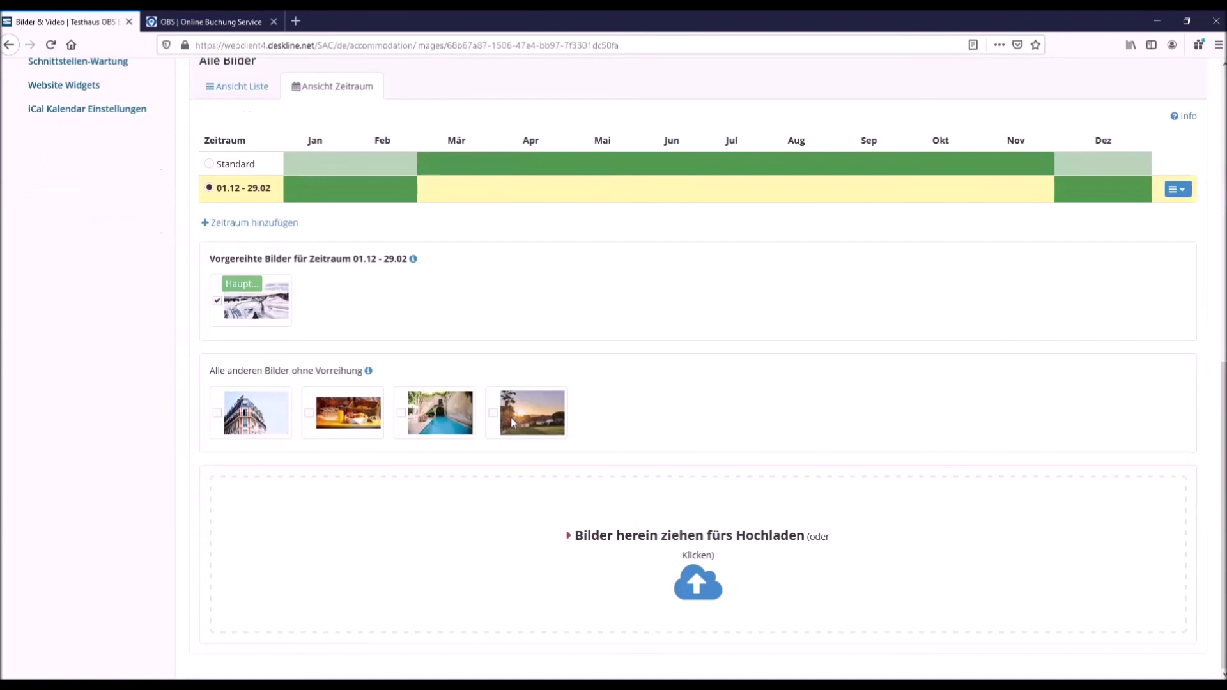
click(243, 165)
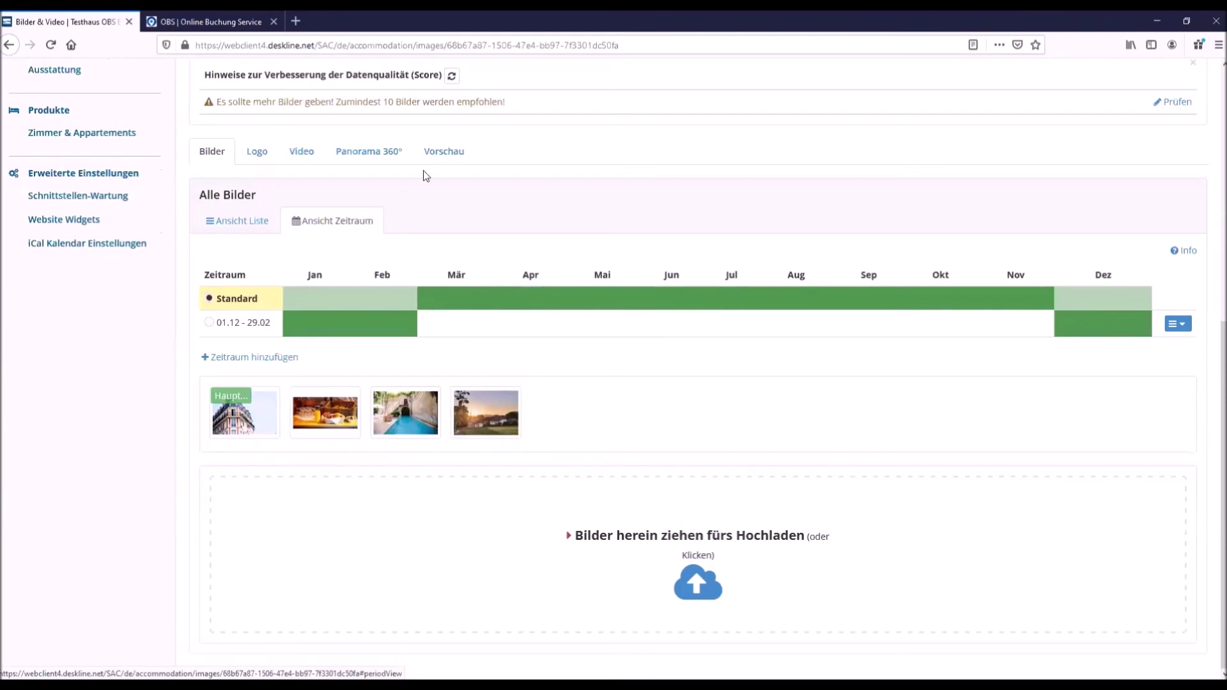
click(432, 154)
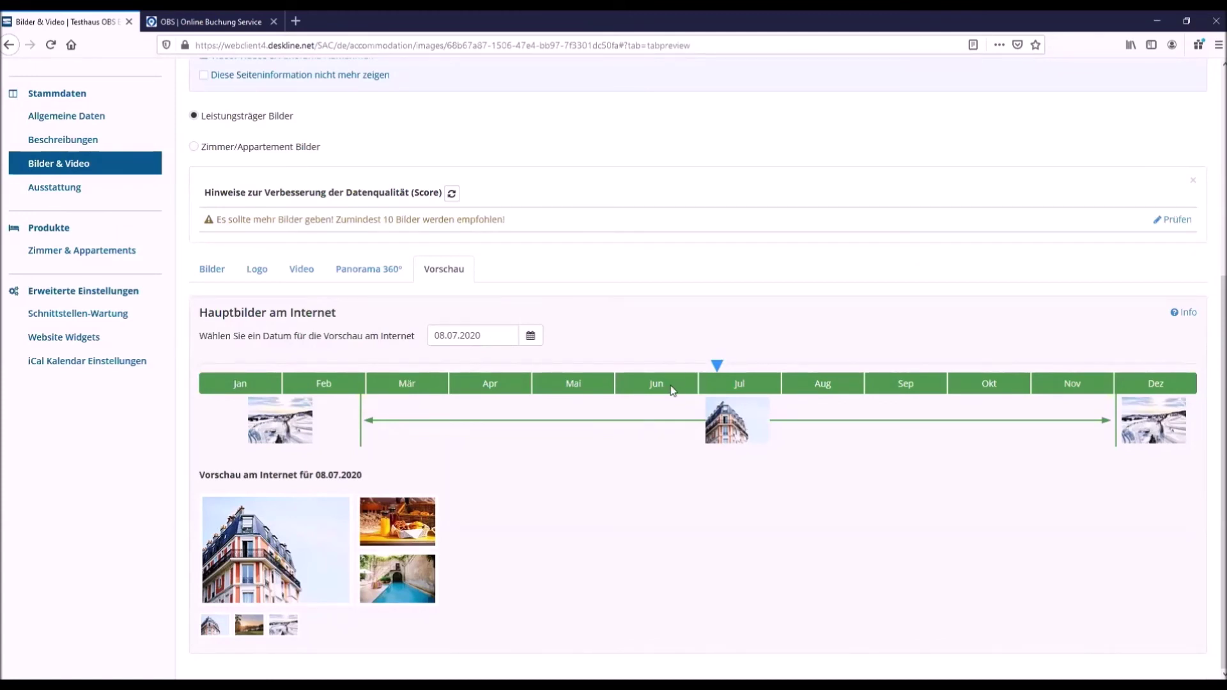
Step: Check the Logo and Video Links sections and the Score hint, then view Alle Bilder as a list again
click(257, 270)
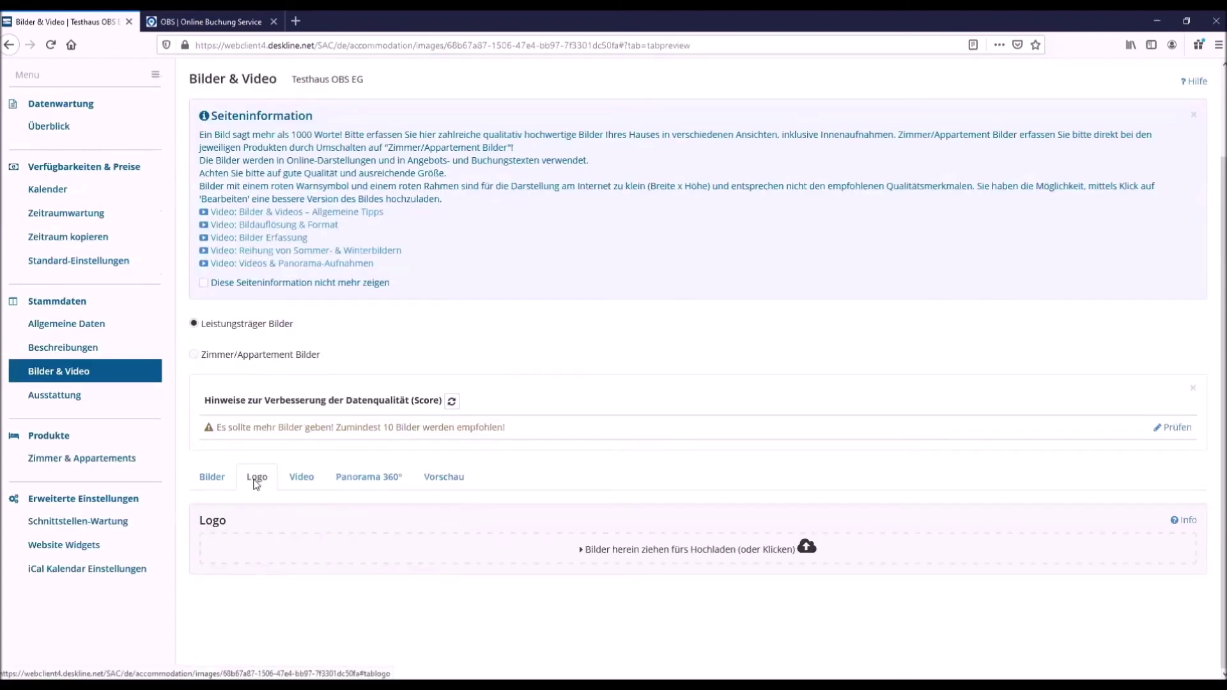
click(298, 483)
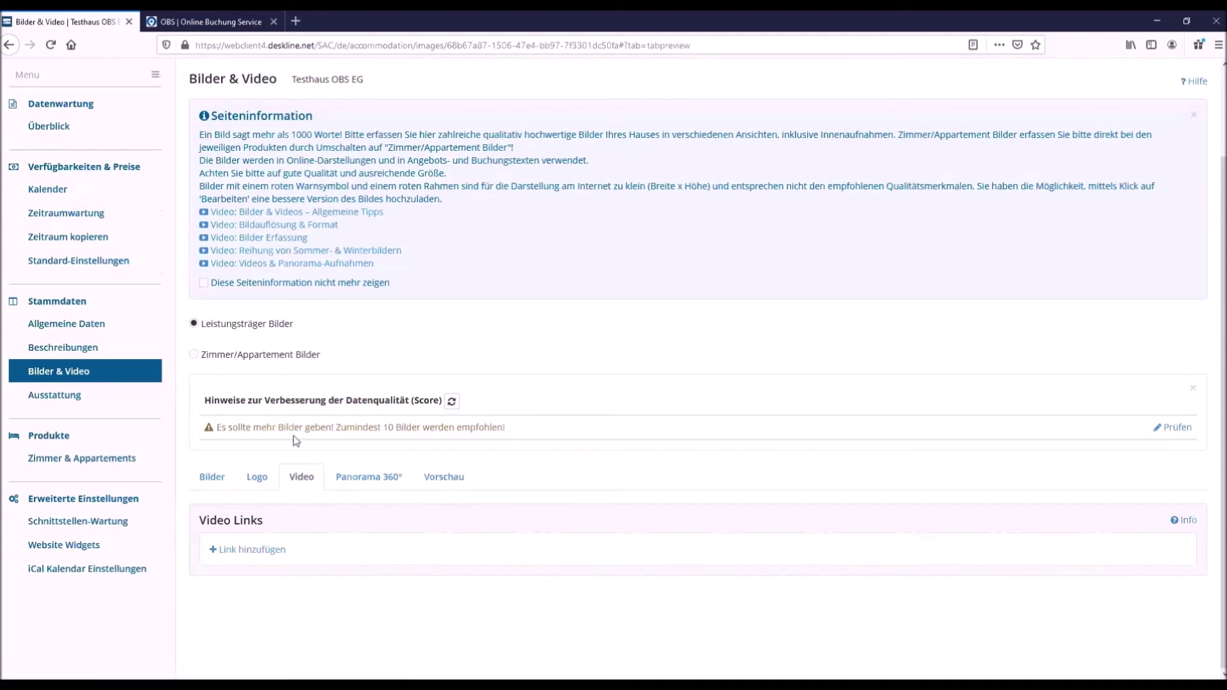
drag(246, 427, 504, 427)
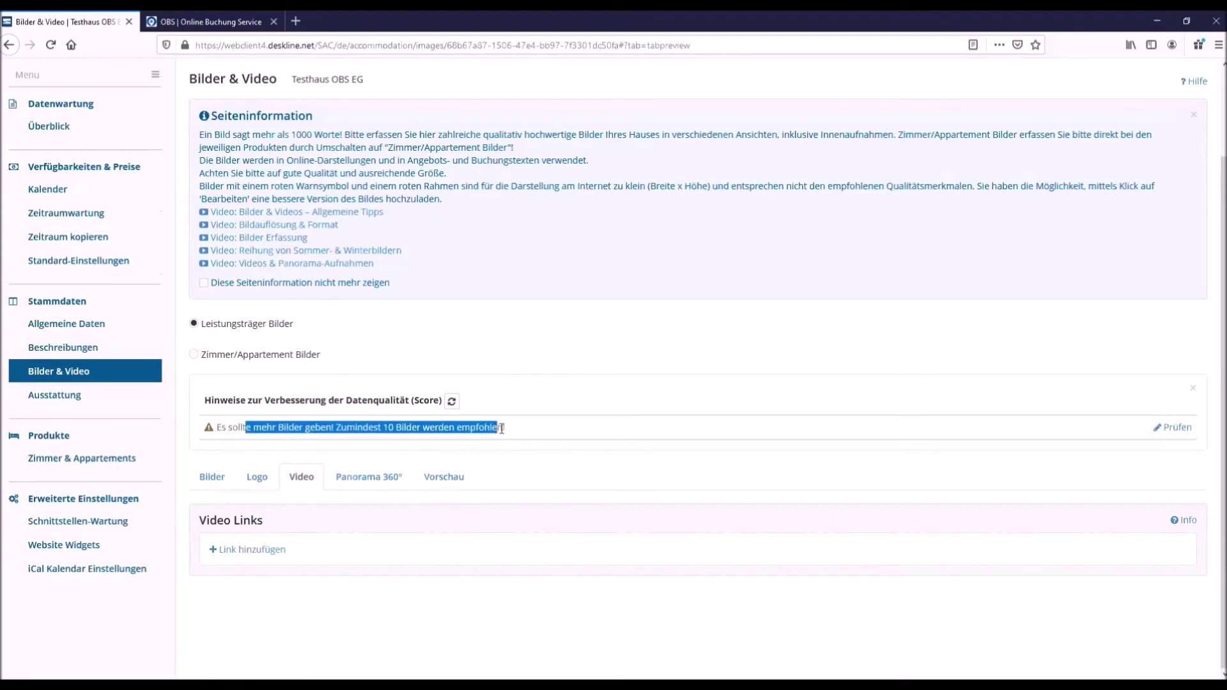
click(505, 427)
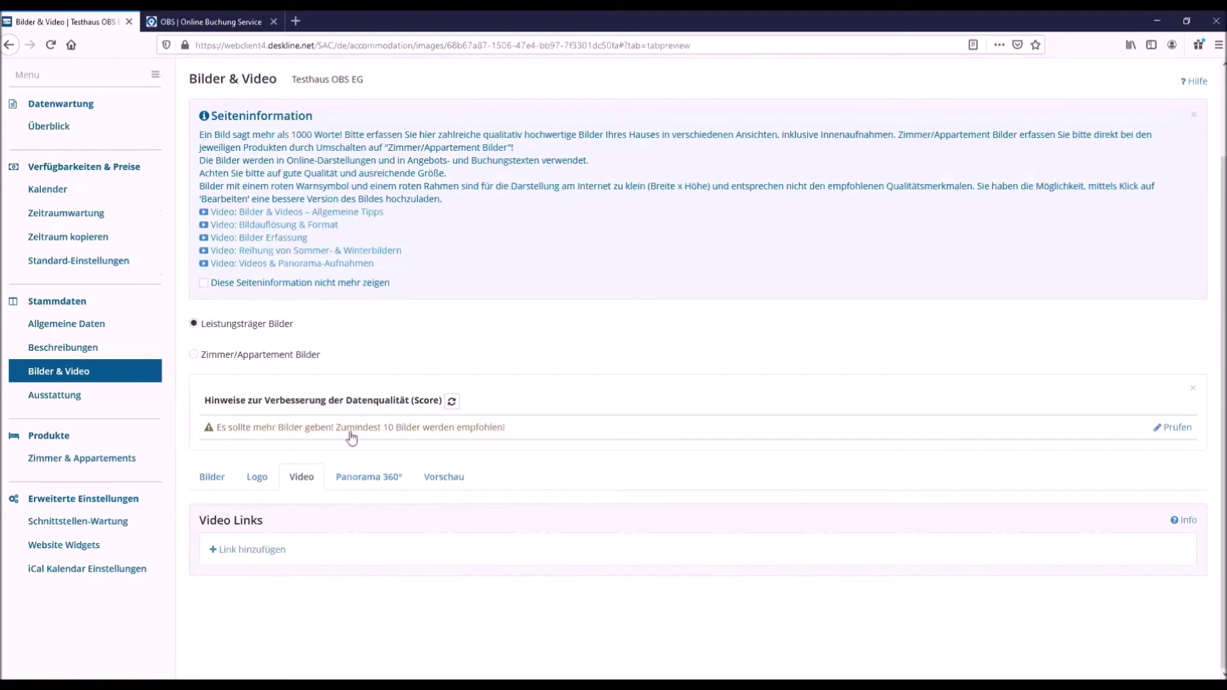
click(212, 477)
scroll(275, 260, down, 5)
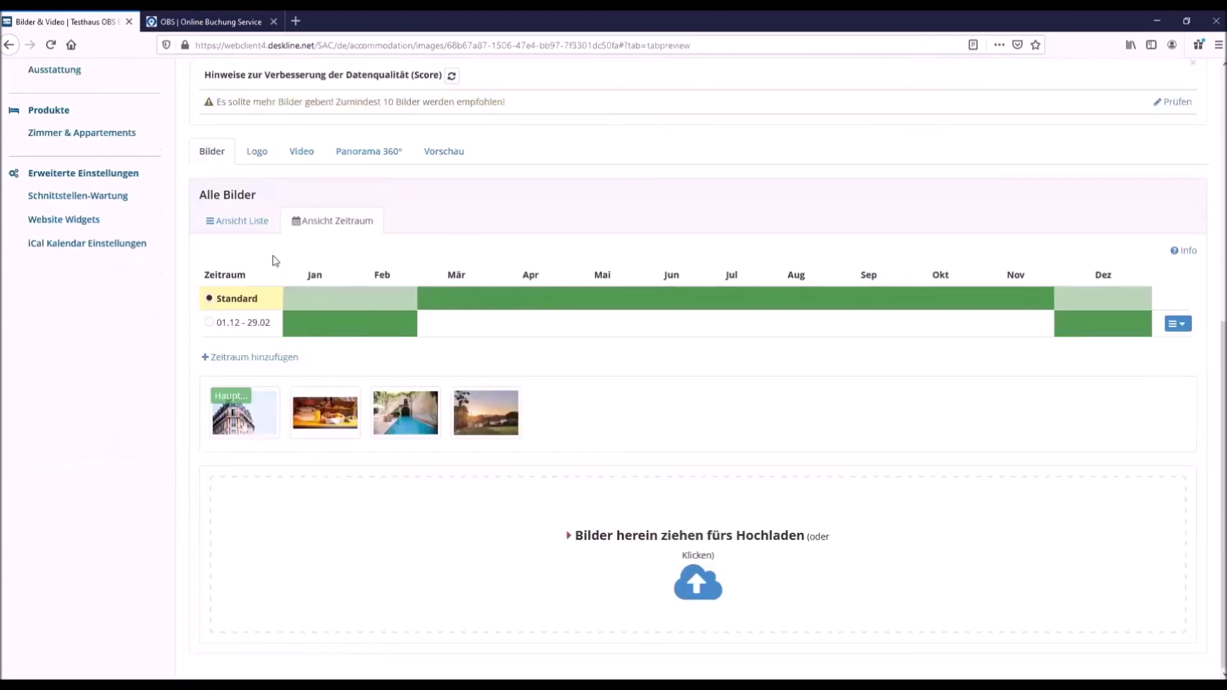
click(243, 220)
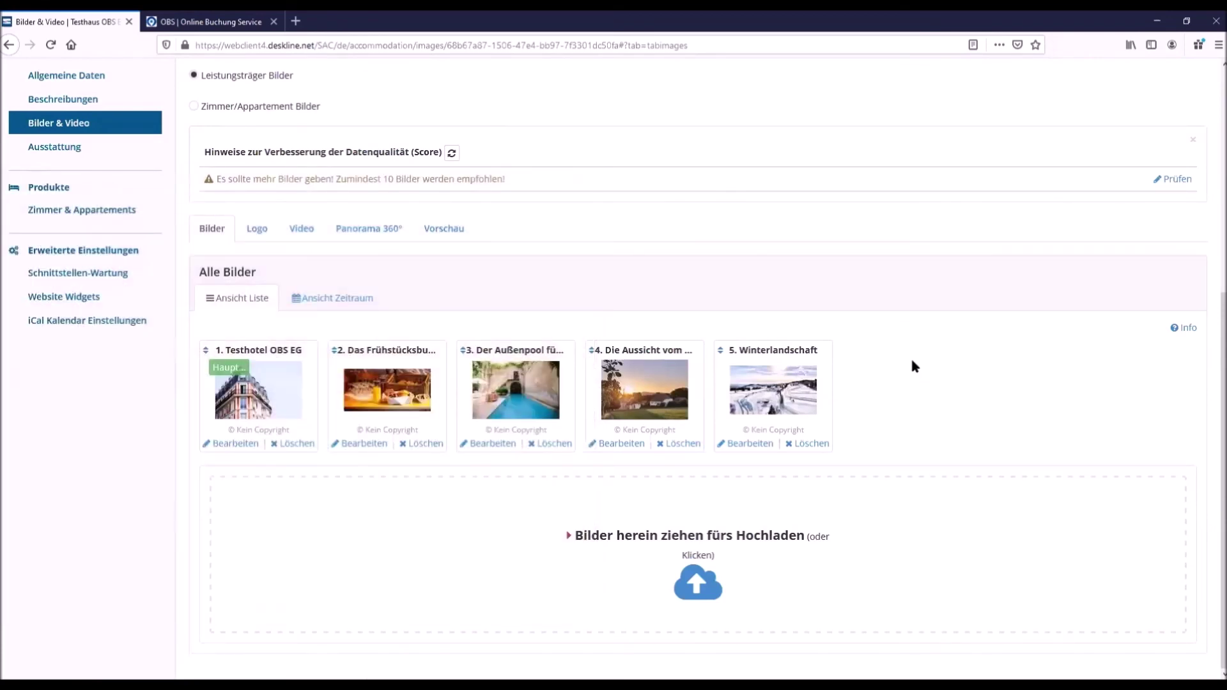
scroll(912, 362, up, 3)
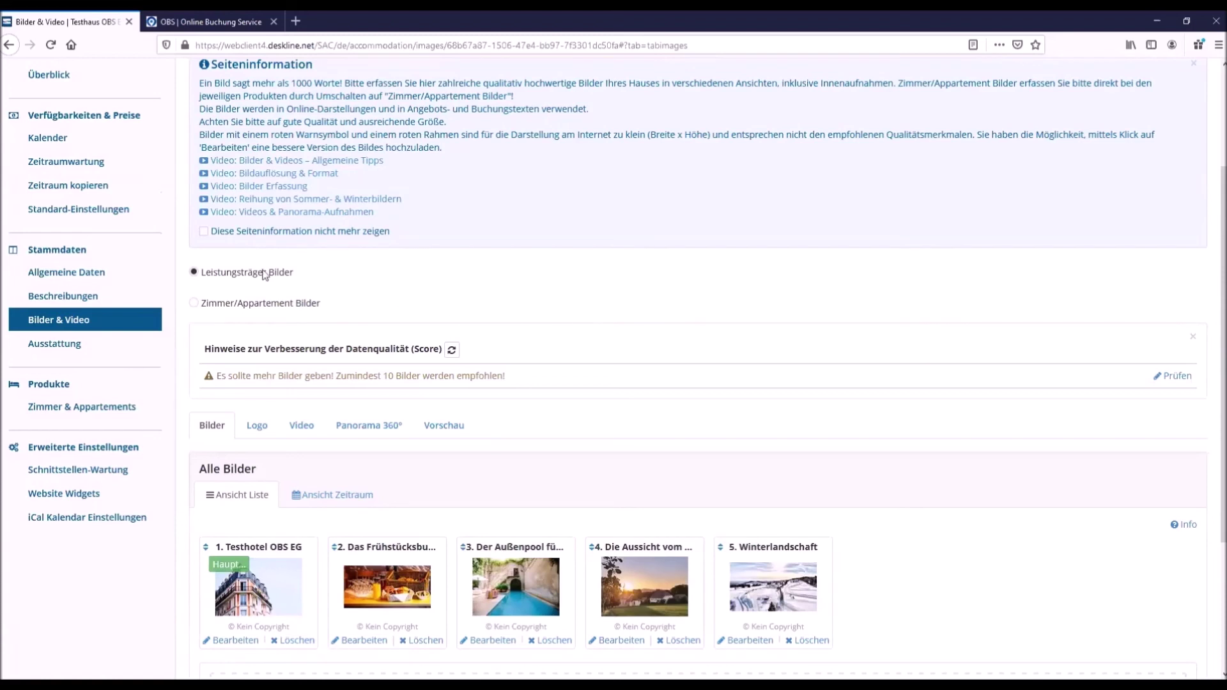
Step: Show the Zimmer/Appartement Bilder and check the product selection for Ferienwohnung (40qm) mit Südbalkon
click(194, 304)
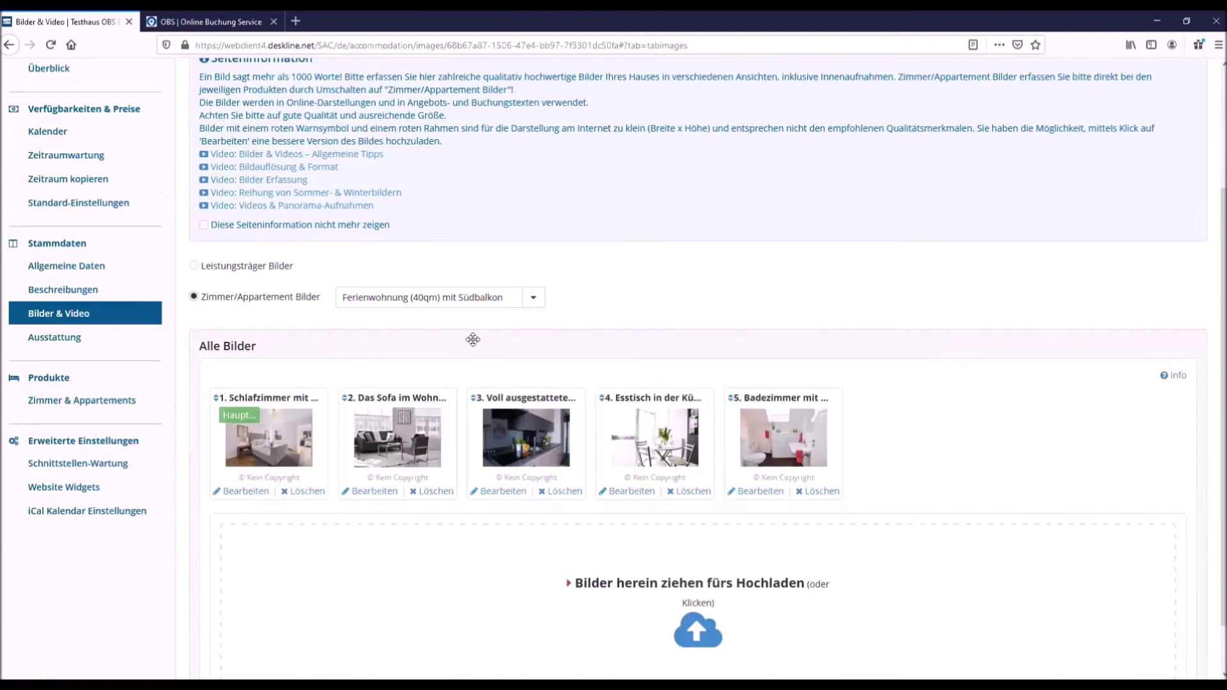
scroll(703, 342, down, 2)
click(419, 241)
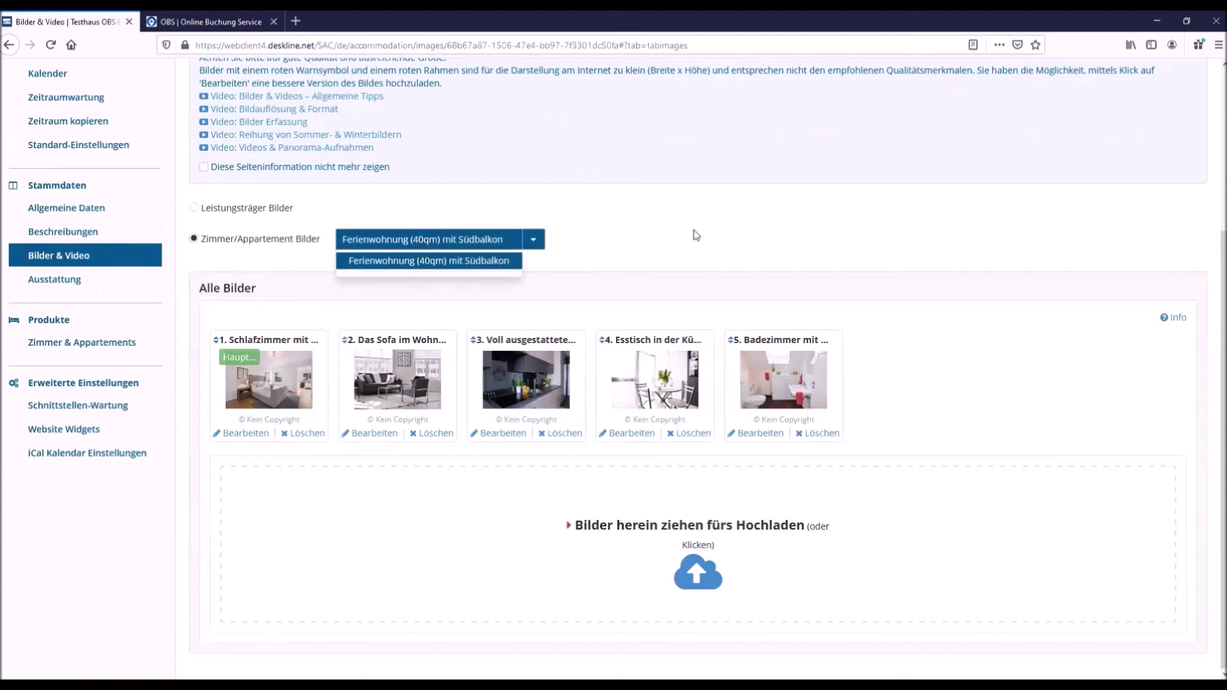
click(689, 318)
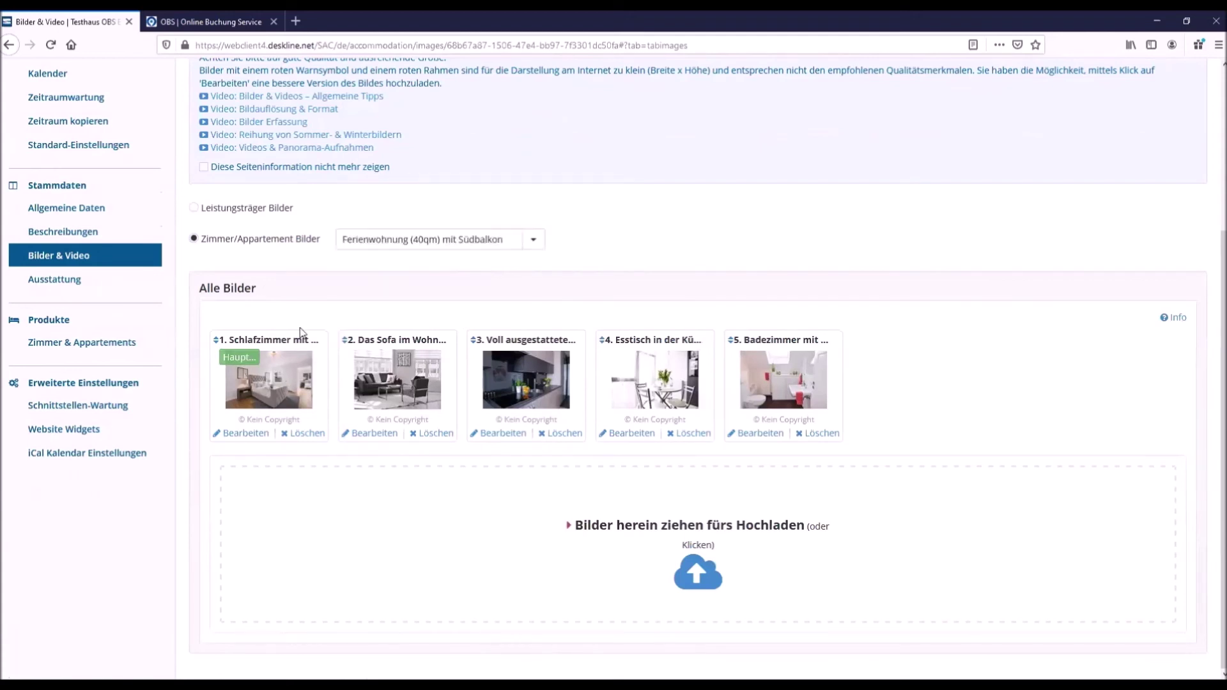
Step: Preview the apartment's bedroom, sofa, dining table and bathroom images enlarged and look over its image list
click(290, 378)
click(279, 380)
click(279, 380)
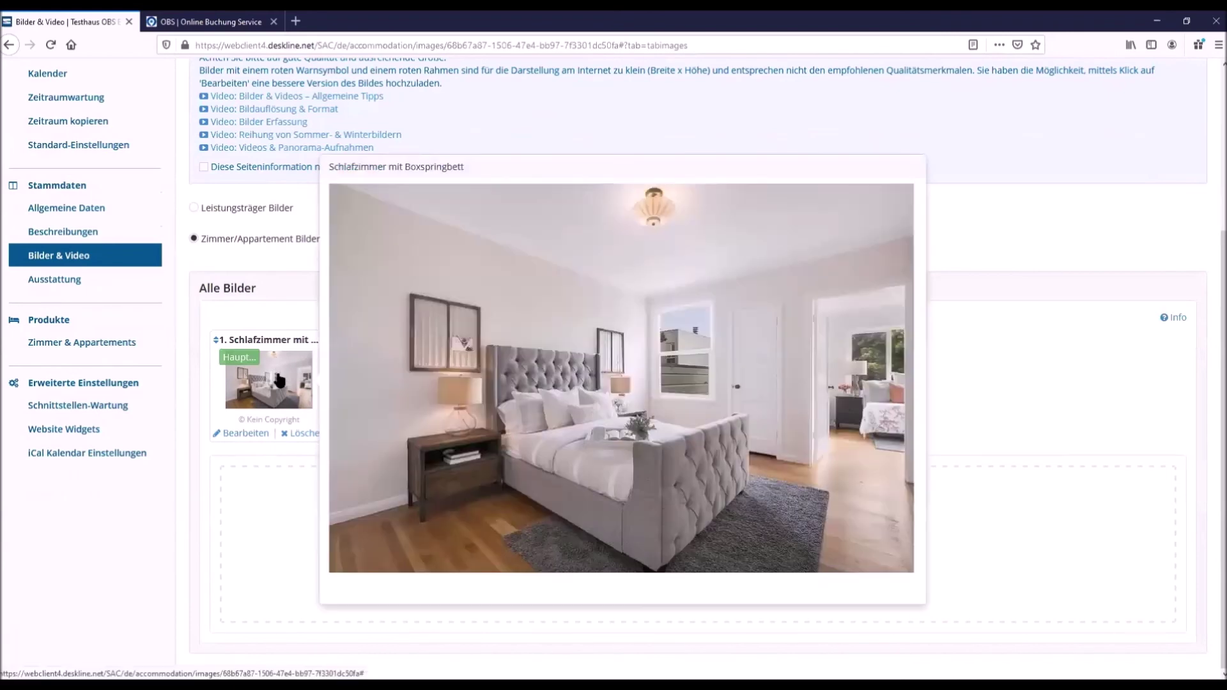
click(1137, 311)
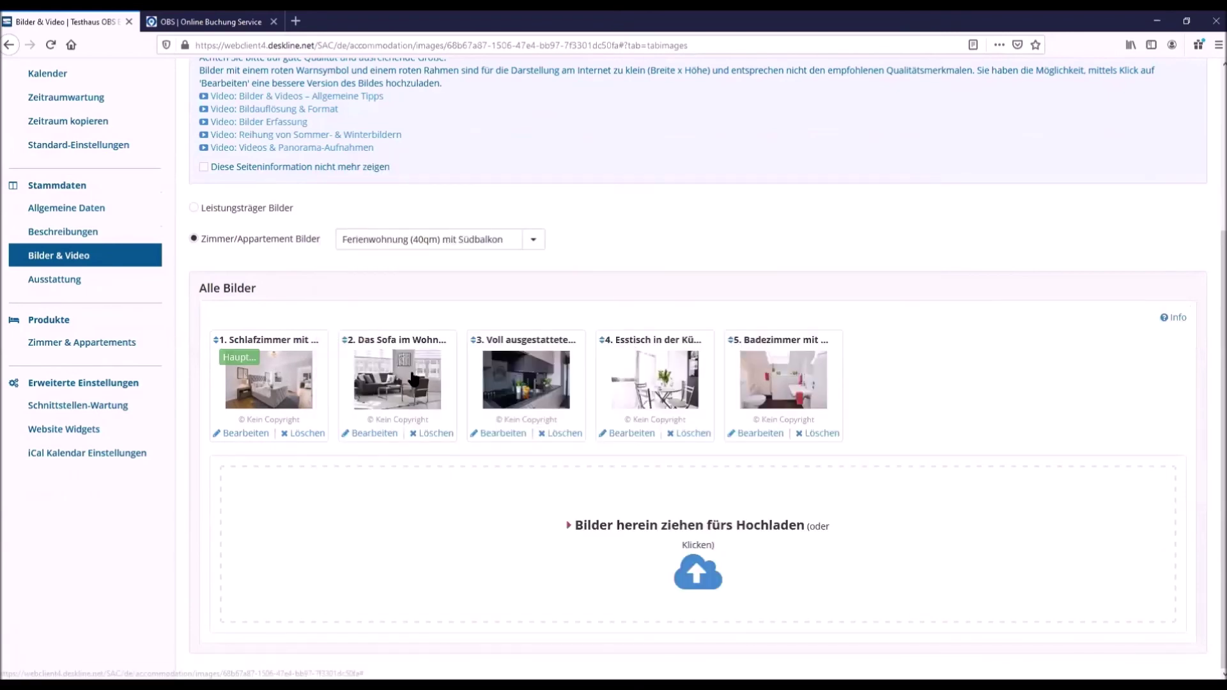
click(413, 379)
click(395, 293)
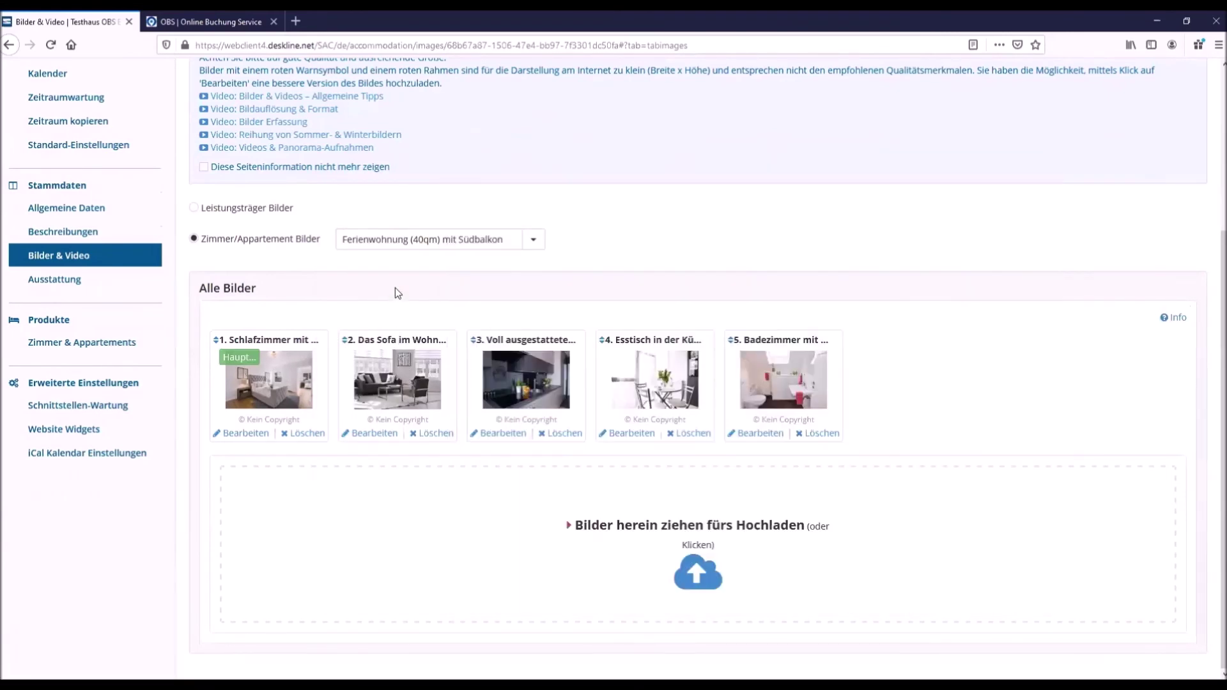
click(683, 378)
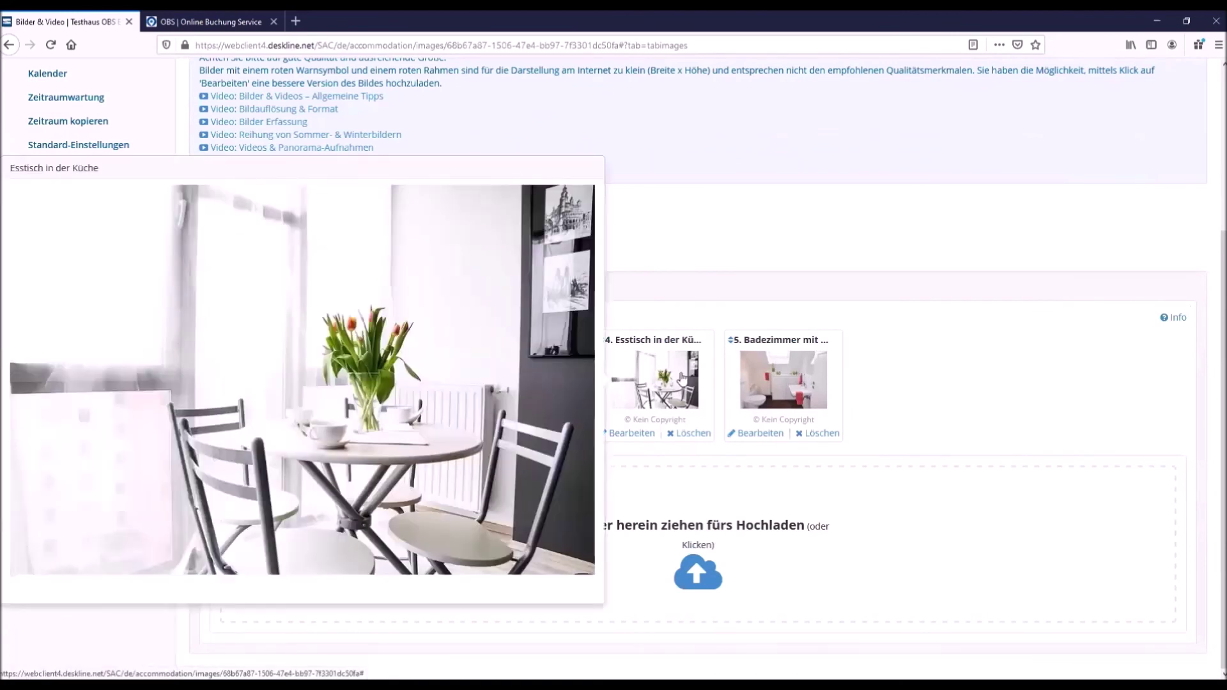
click(812, 383)
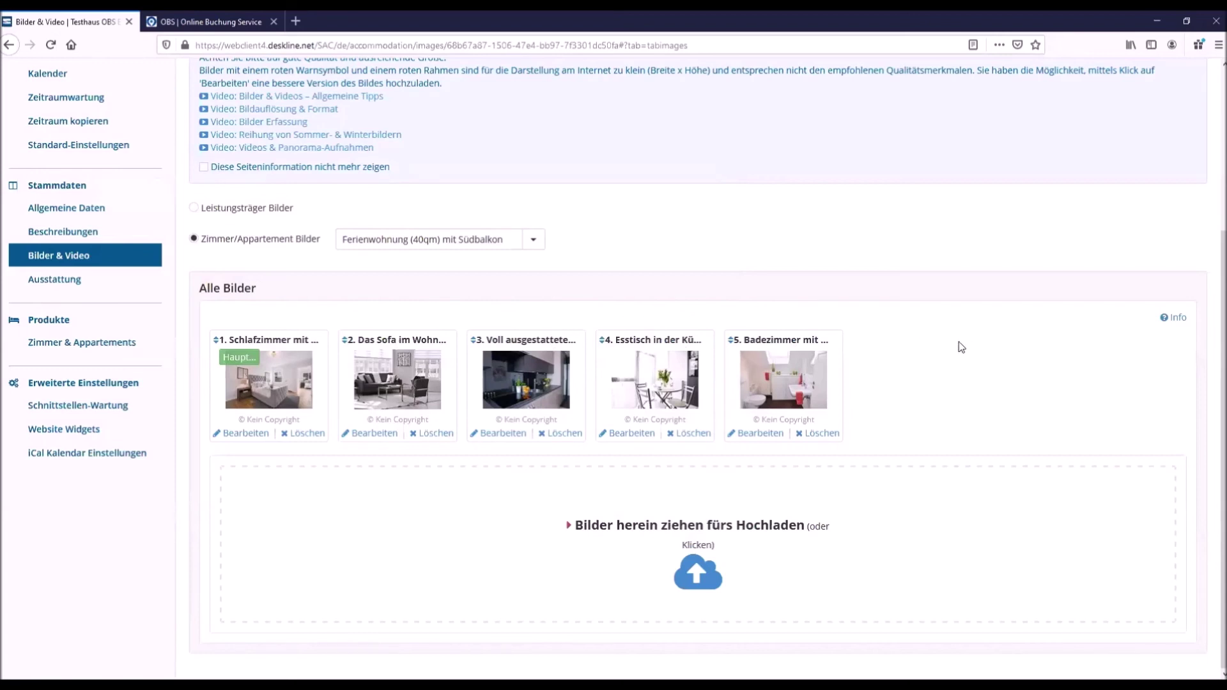
scroll(961, 347, up, 1)
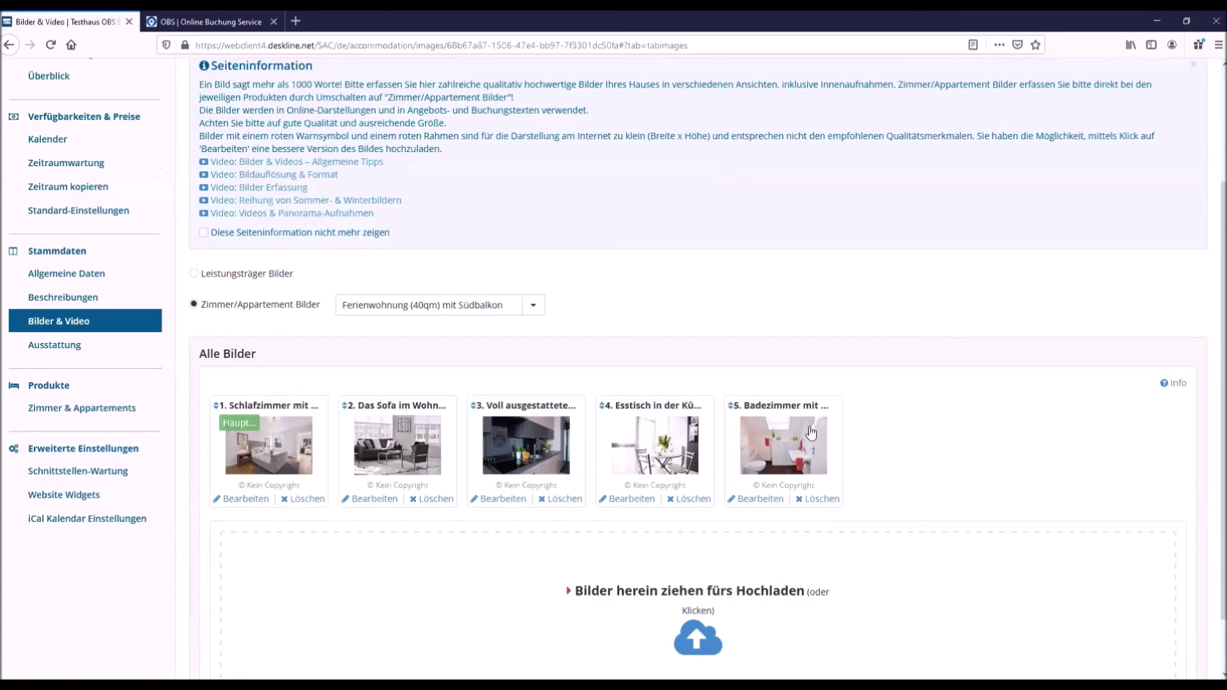
mouse_move(810, 434)
scroll(962, 398, down, 1)
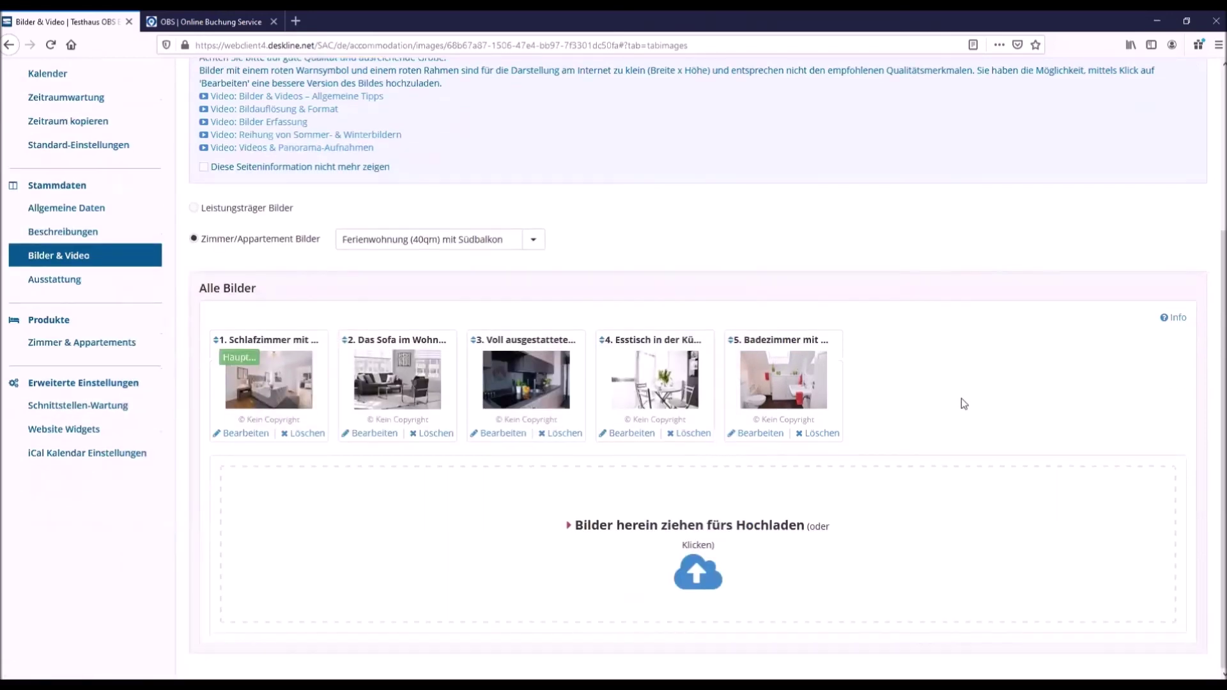
Step: Review the Ausstattung Vermieter, examine the complete feature list in edit mode and leave it without saving
scroll(927, 401, up, 3)
click(70, 479)
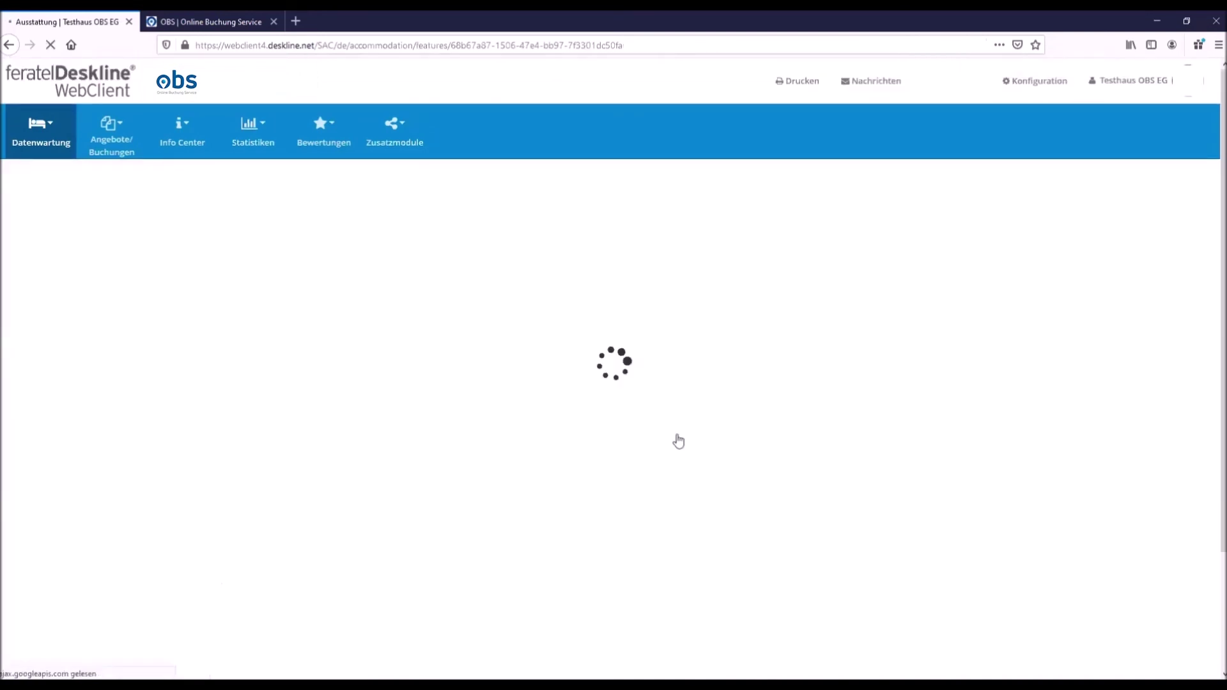
scroll(918, 427, down, 2)
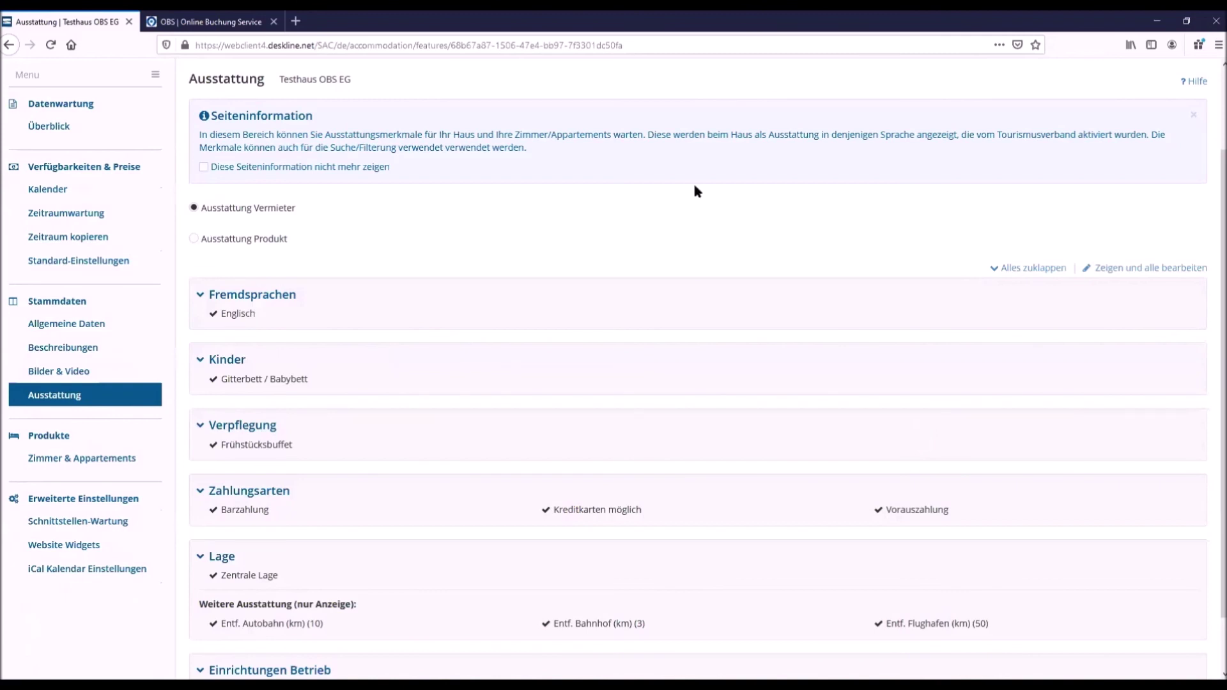
scroll(531, 313, down, 1)
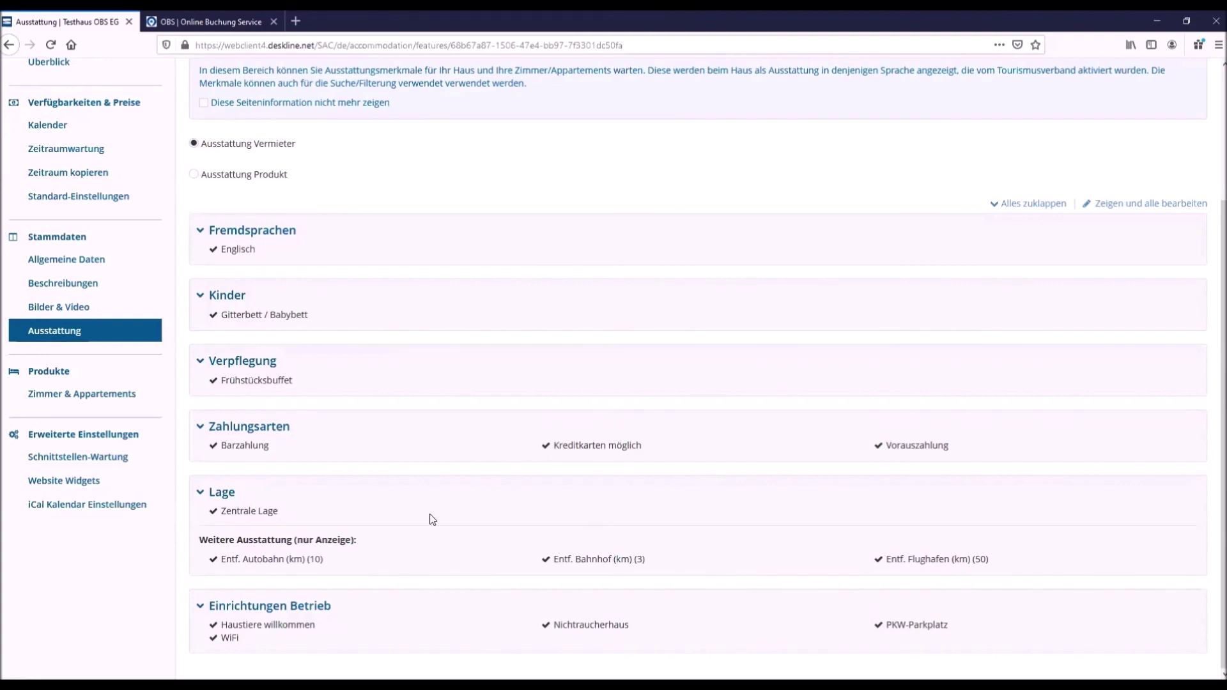
click(1093, 216)
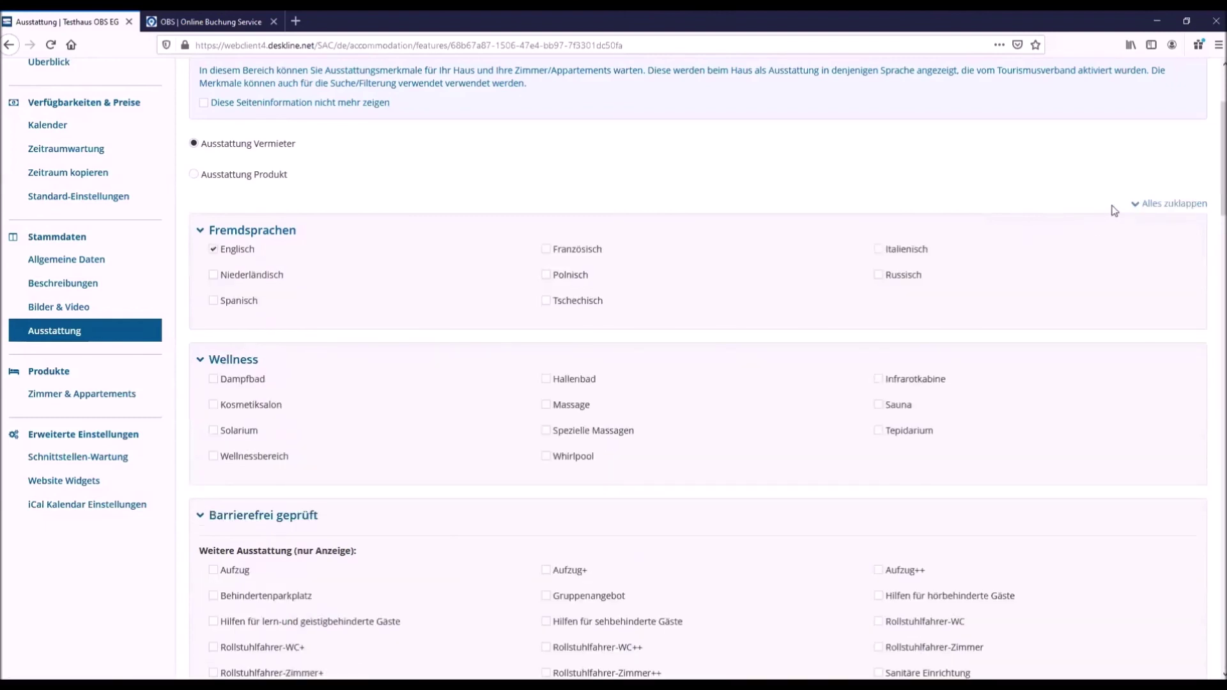
scroll(1114, 210, down, 12)
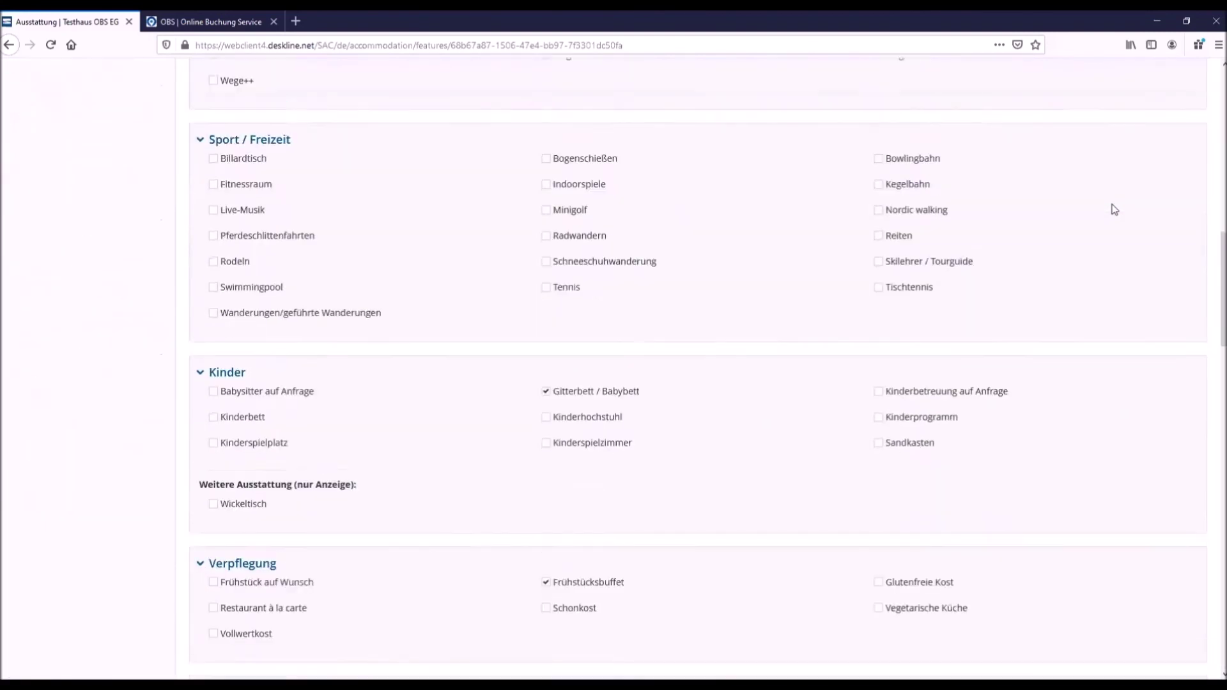
scroll(1115, 209, down, 15)
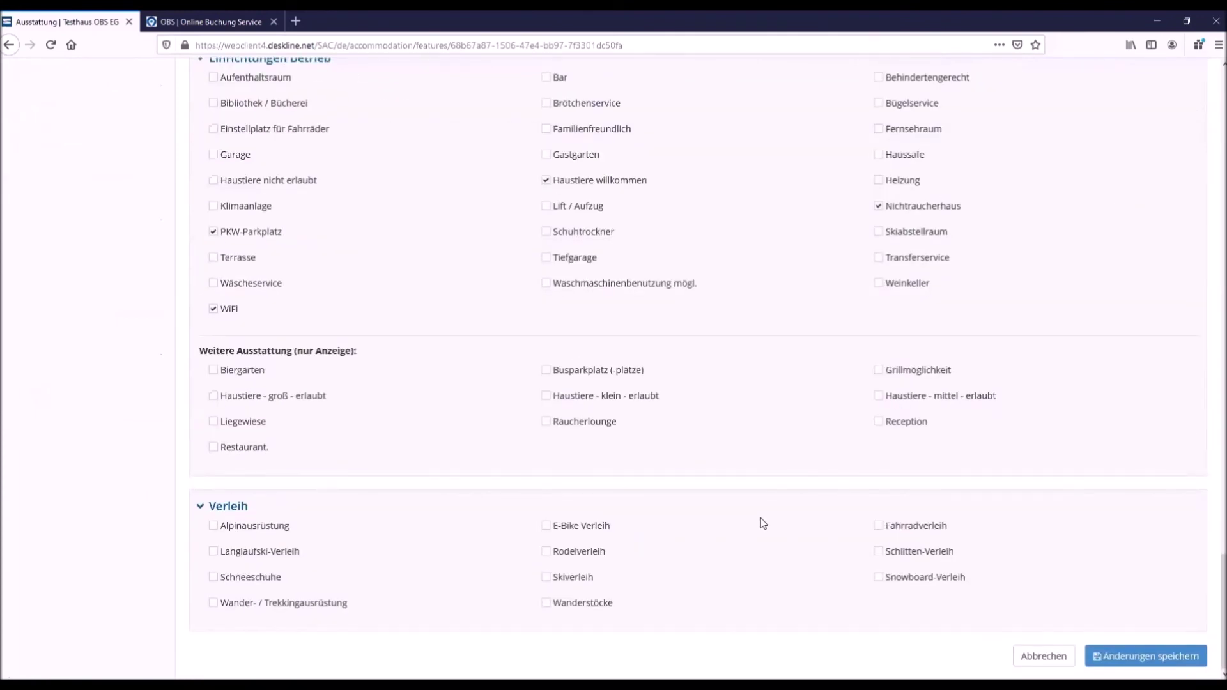
click(1059, 659)
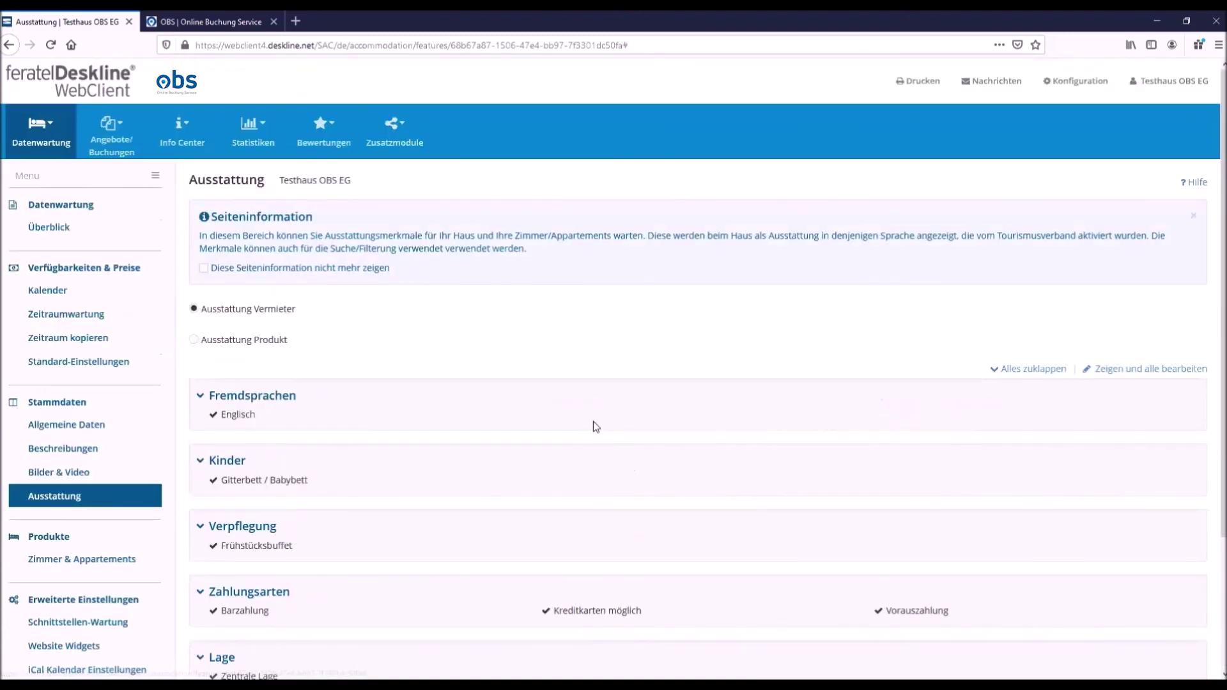
Step: Examine the Ausstattung Produkt features of Ferienwohnung (40qm) mit Südbalkon
click(212, 340)
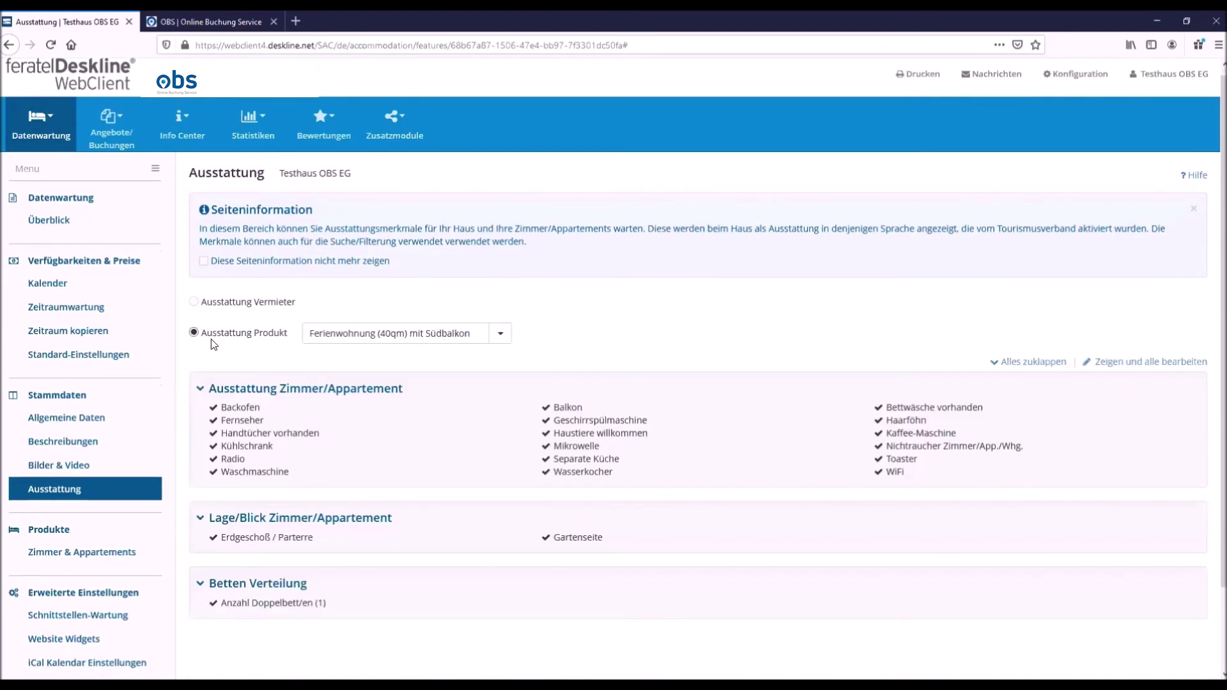
scroll(213, 344, down, 3)
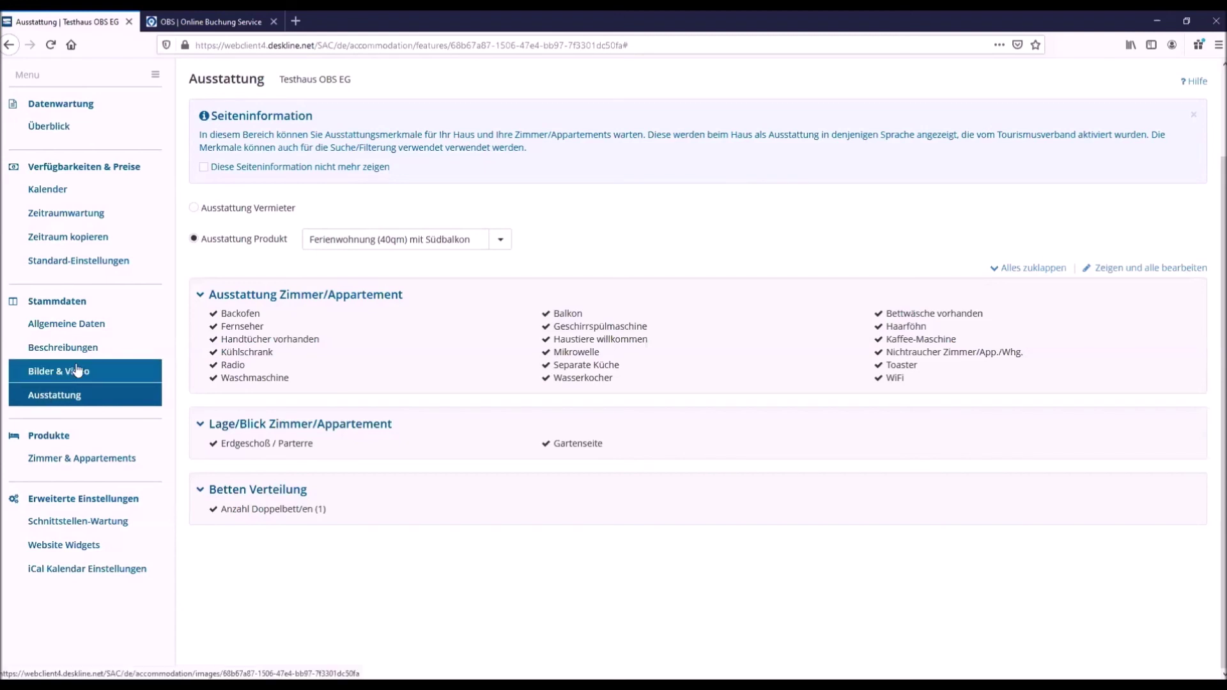
Step: Show the Zimmer & Appartements overview and open the details of Ferienwohnung (40qm) mit Südbalkon
scroll(102, 355, up, 2)
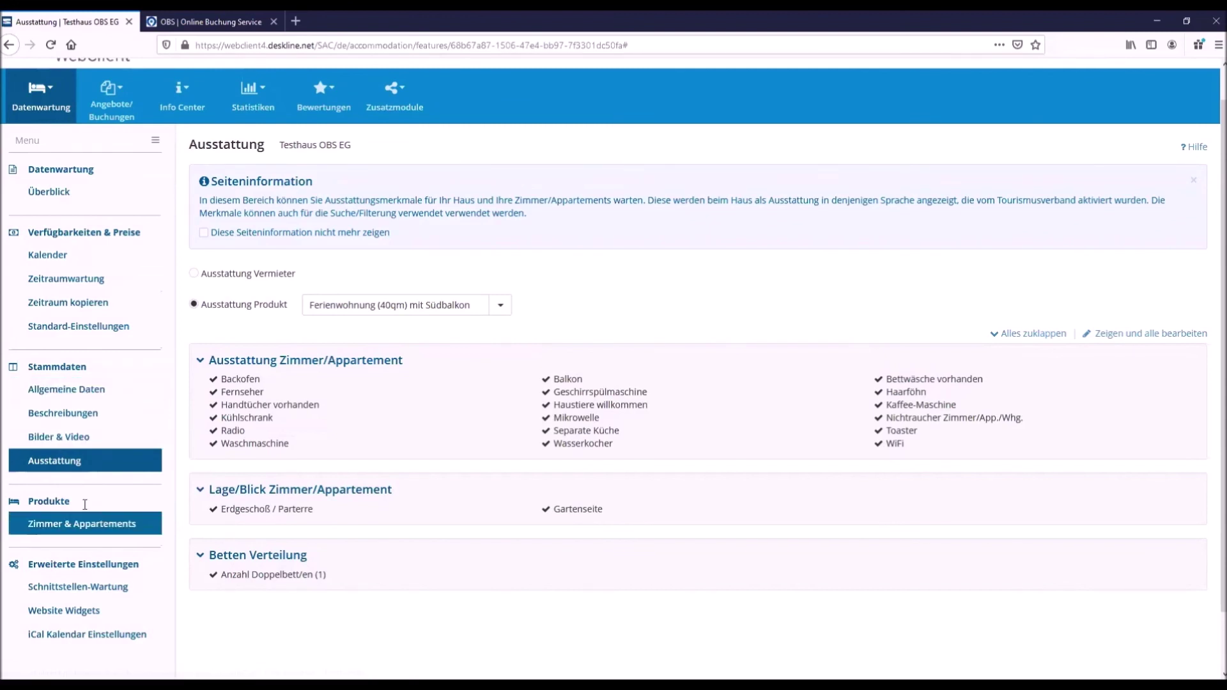
click(66, 525)
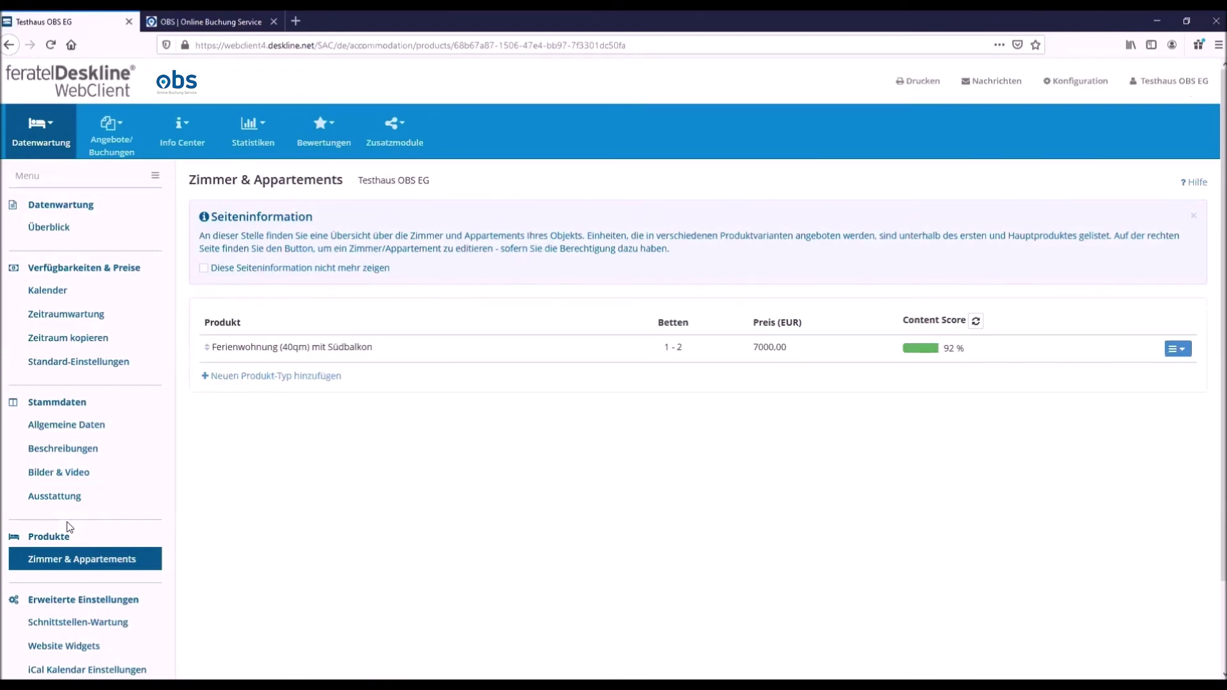
click(1176, 351)
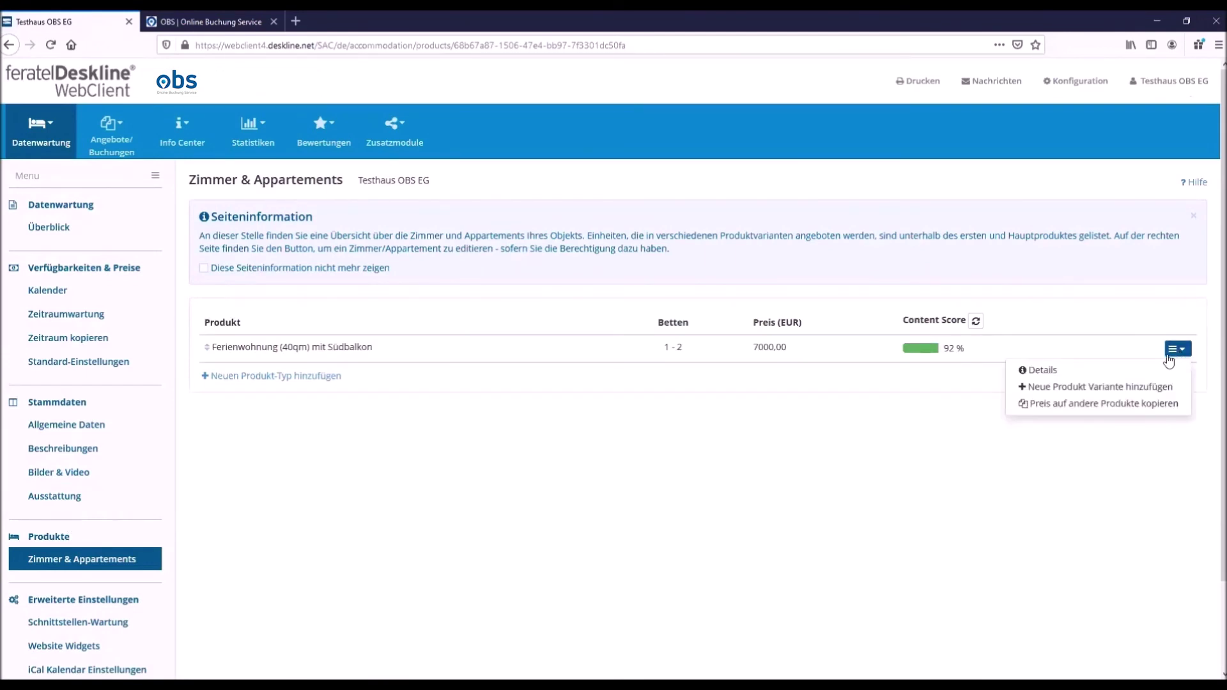
click(1134, 370)
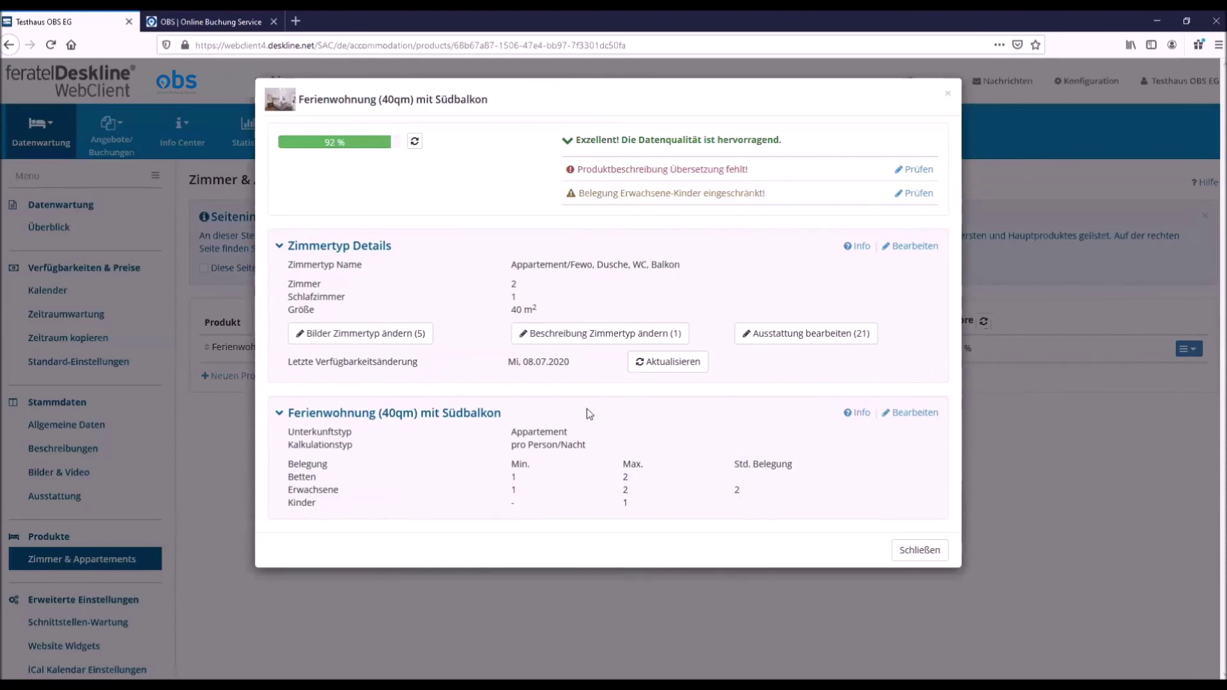
Step: Examine the editable Zimmertyp Details, including the Zimmertyp Code options for sanitary facilities and extras, and leave them without saving
click(904, 247)
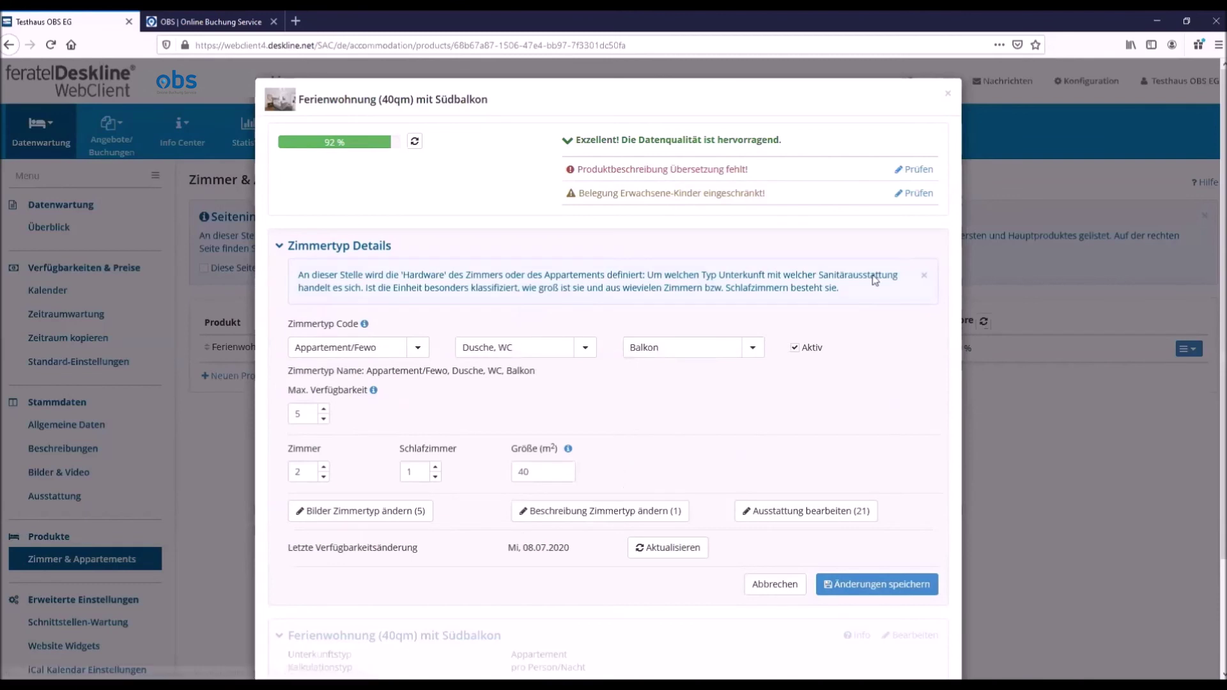
scroll(358, 243, down, 3)
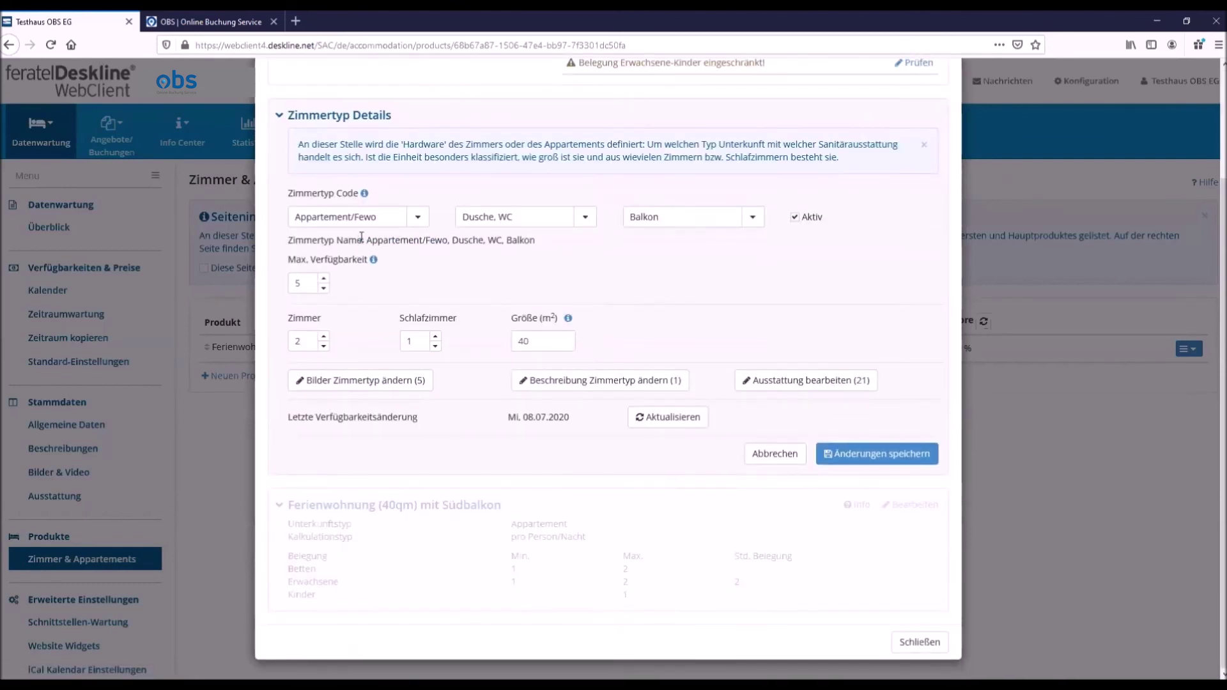
click(411, 223)
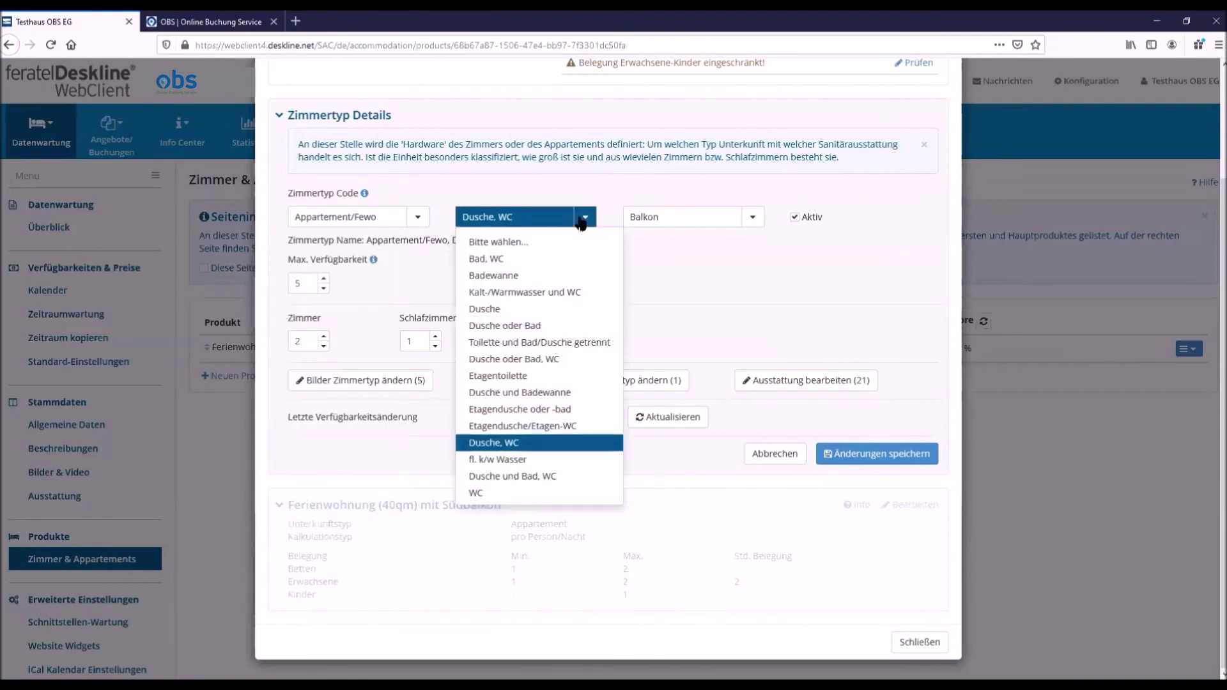
click(753, 219)
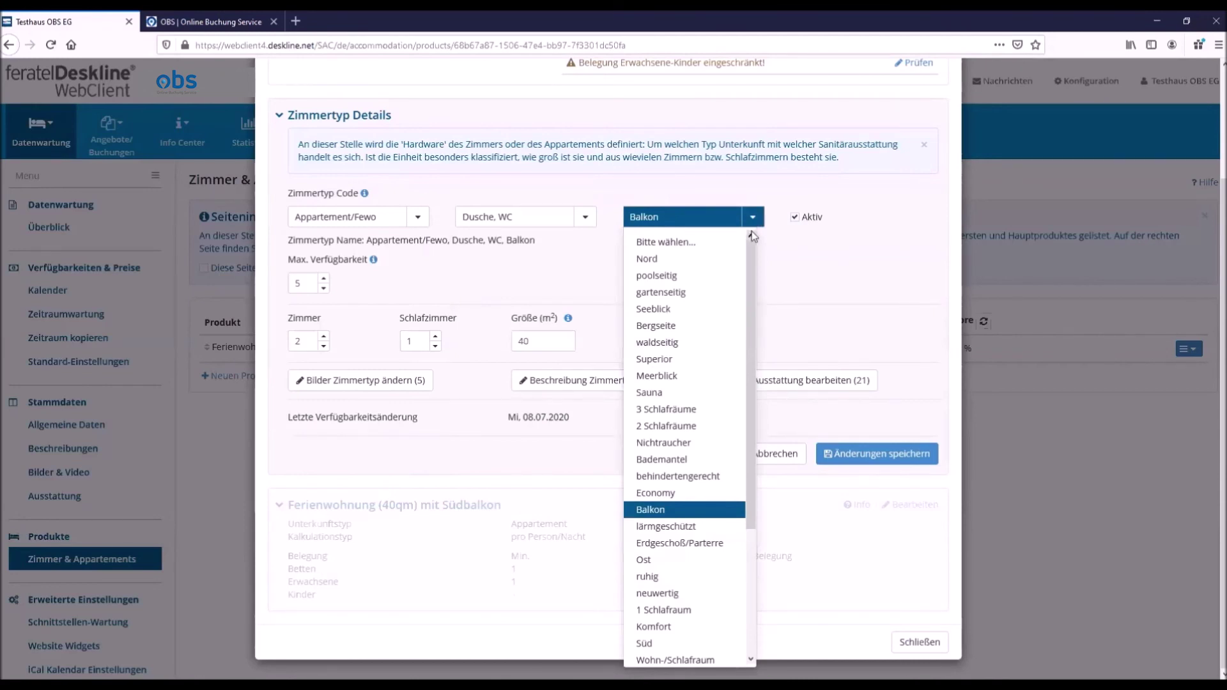
double_click(771, 228)
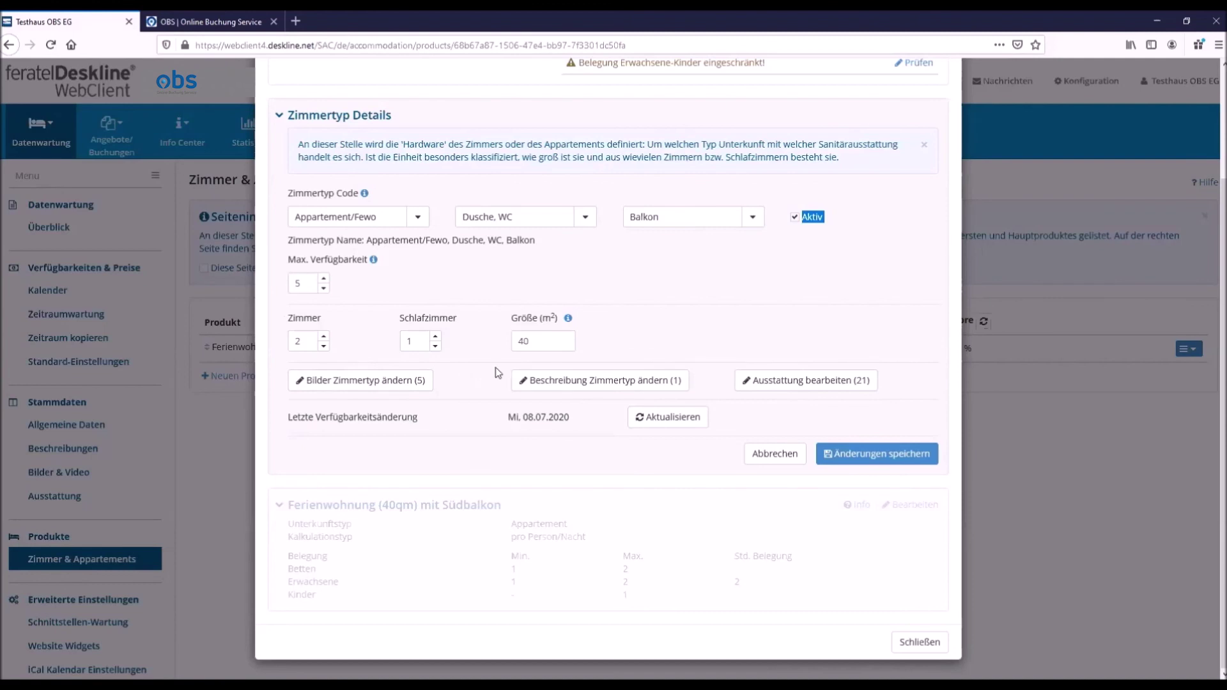
click(756, 455)
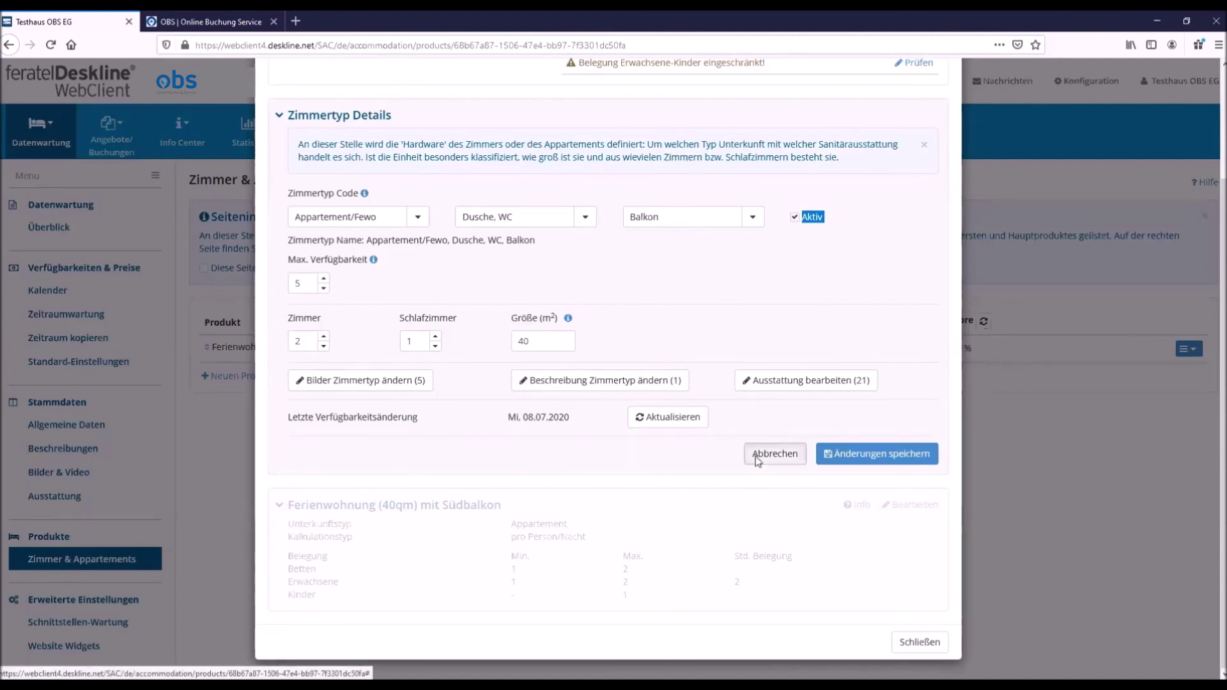
Step: Open the product settings of Ferienwohnung (40qm) mit Südbalkon for editing and examine its Name, Unterkunftstyp and Kalkulationstyp options
click(901, 413)
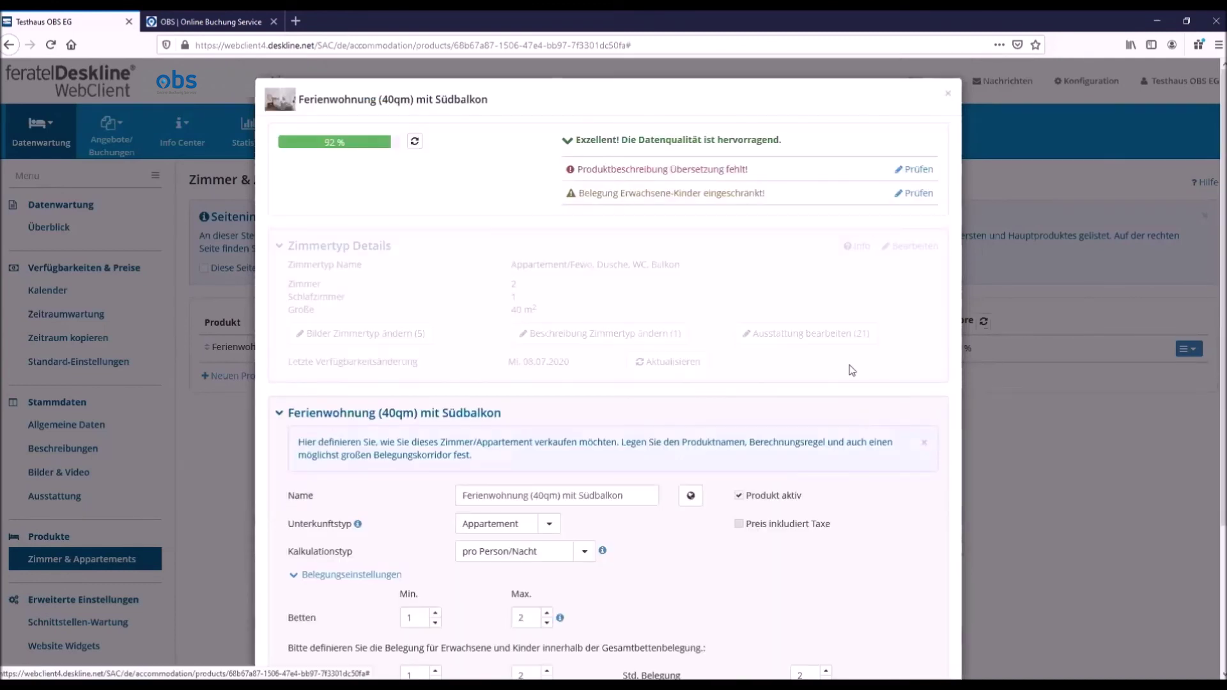
scroll(831, 320, down, 1)
scroll(798, 323, down, 3)
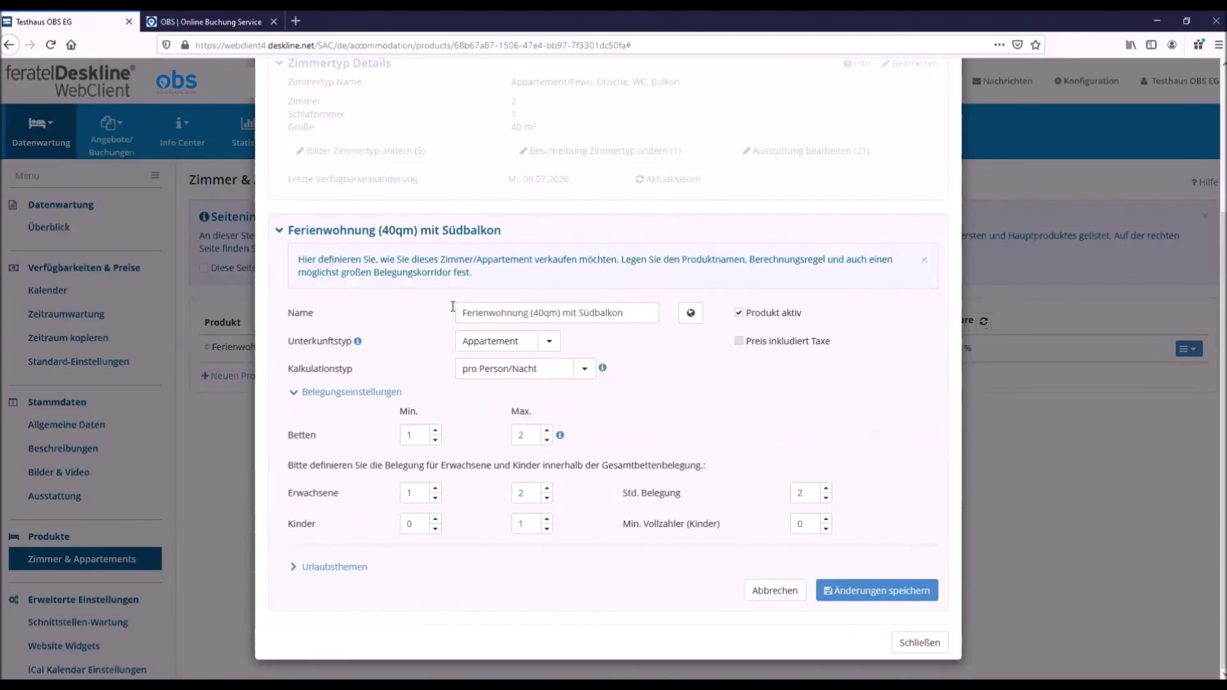
drag(460, 313, 639, 312)
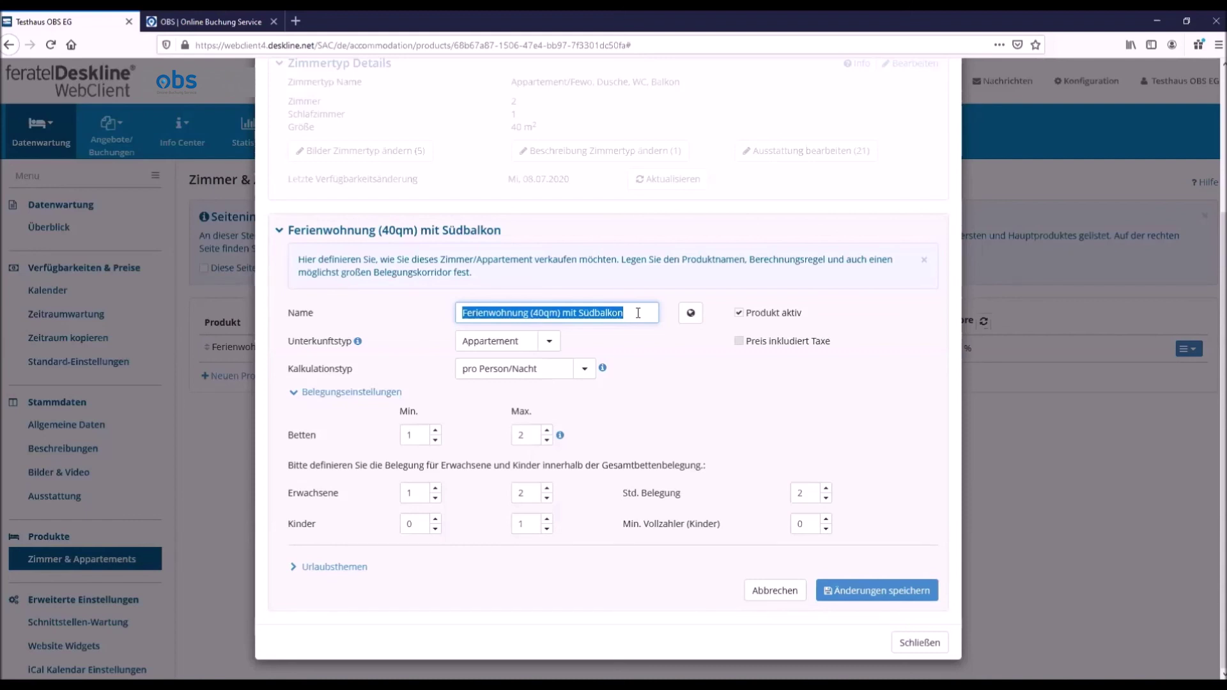
click(638, 312)
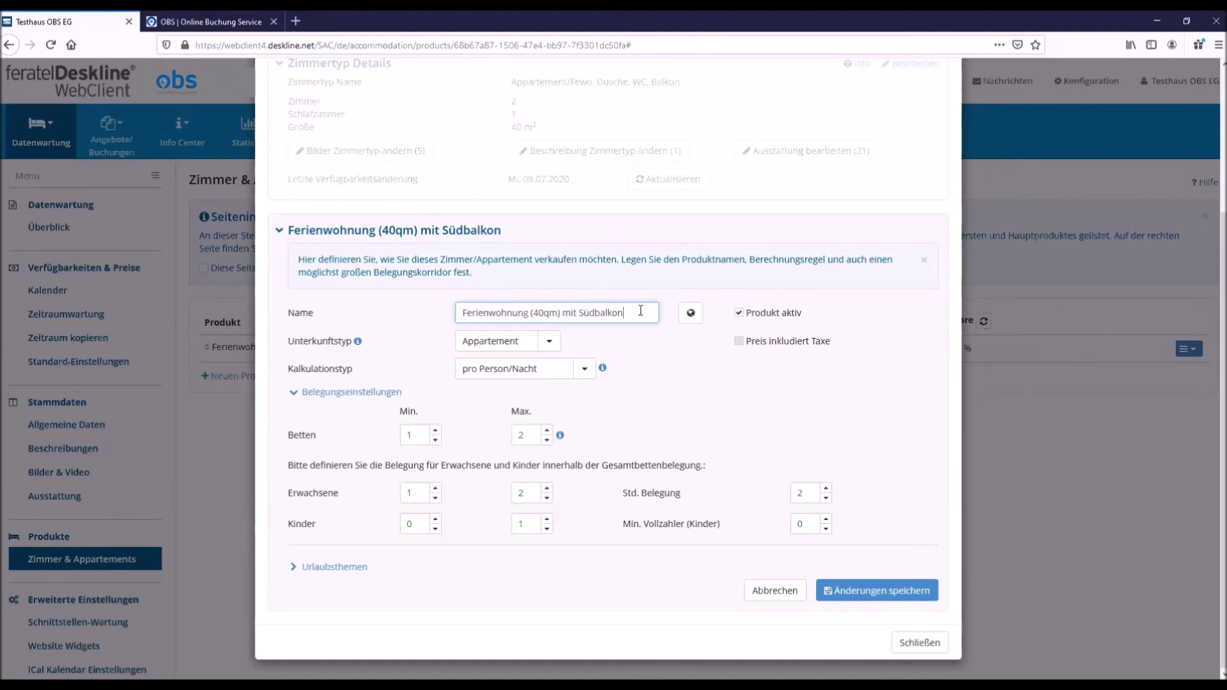
click(545, 345)
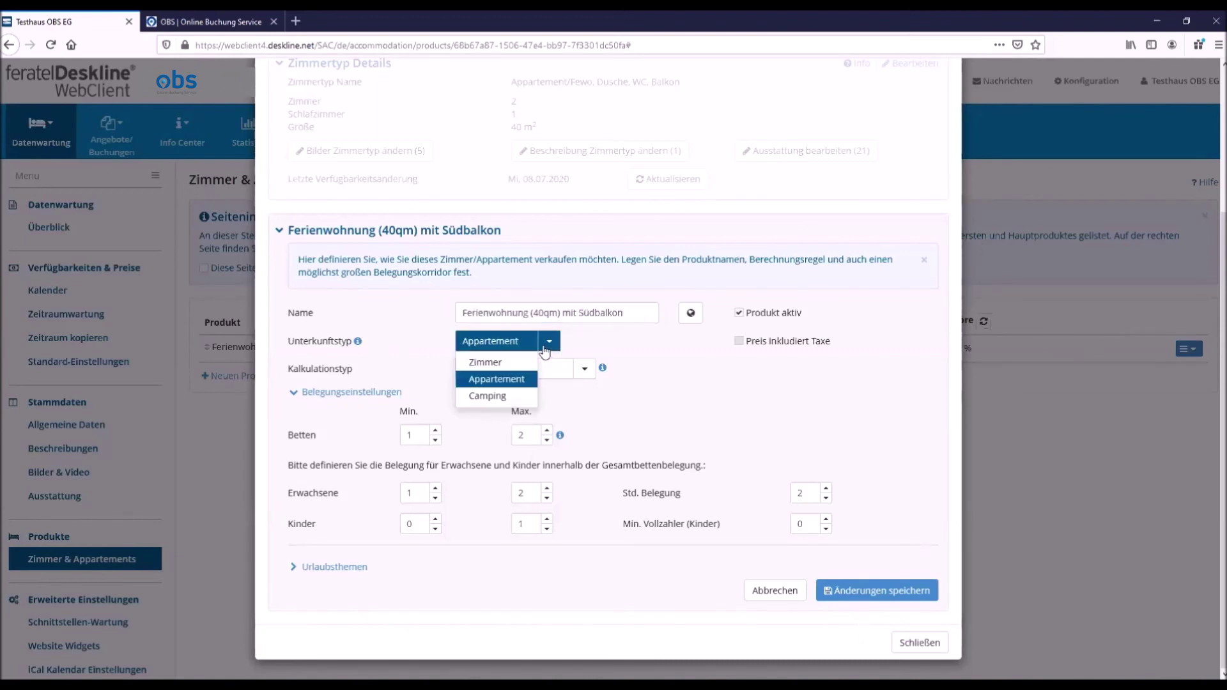
click(545, 350)
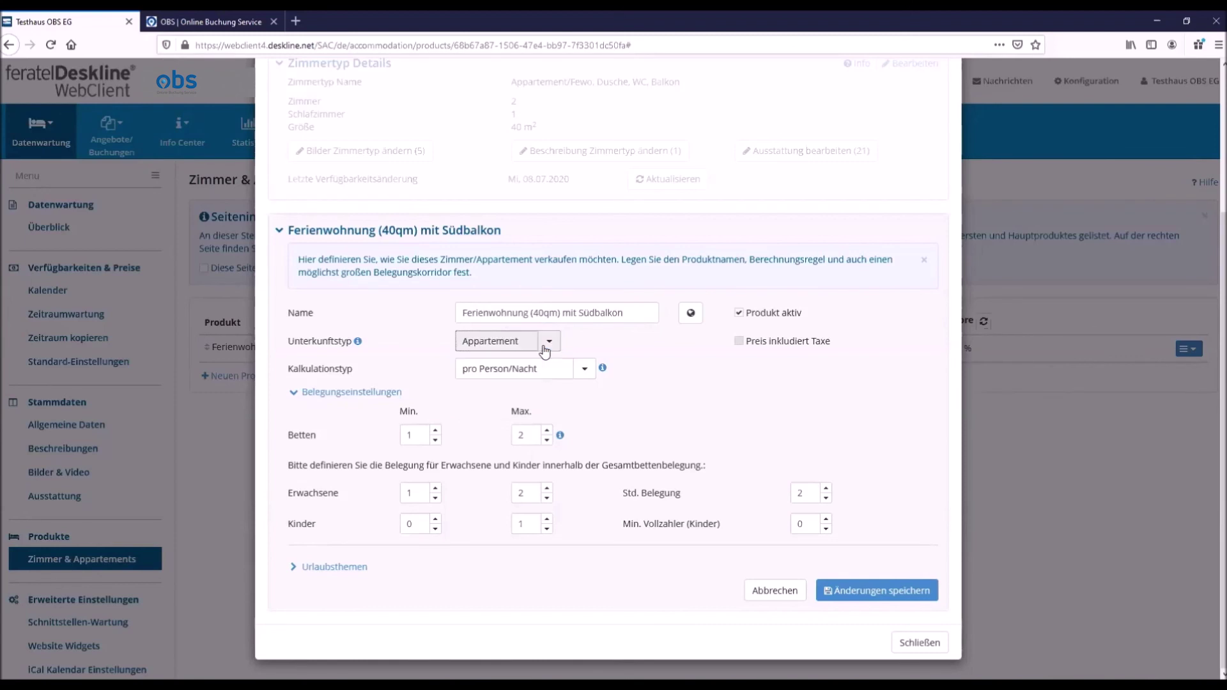
click(519, 377)
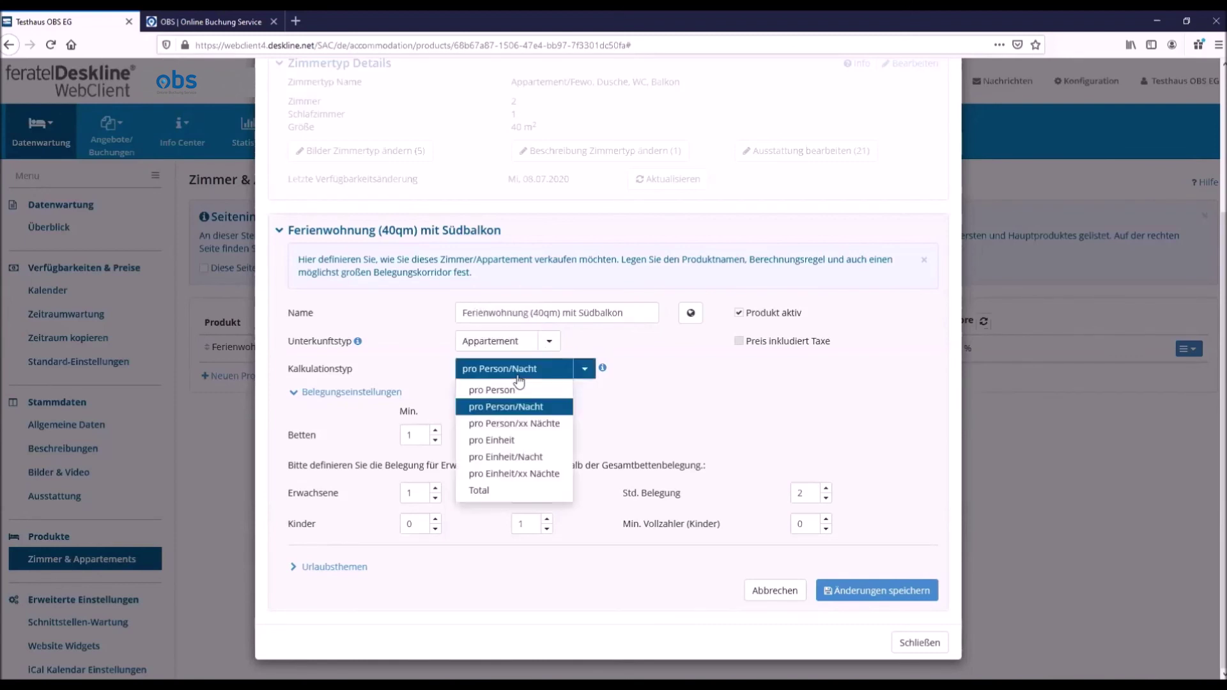
click(519, 378)
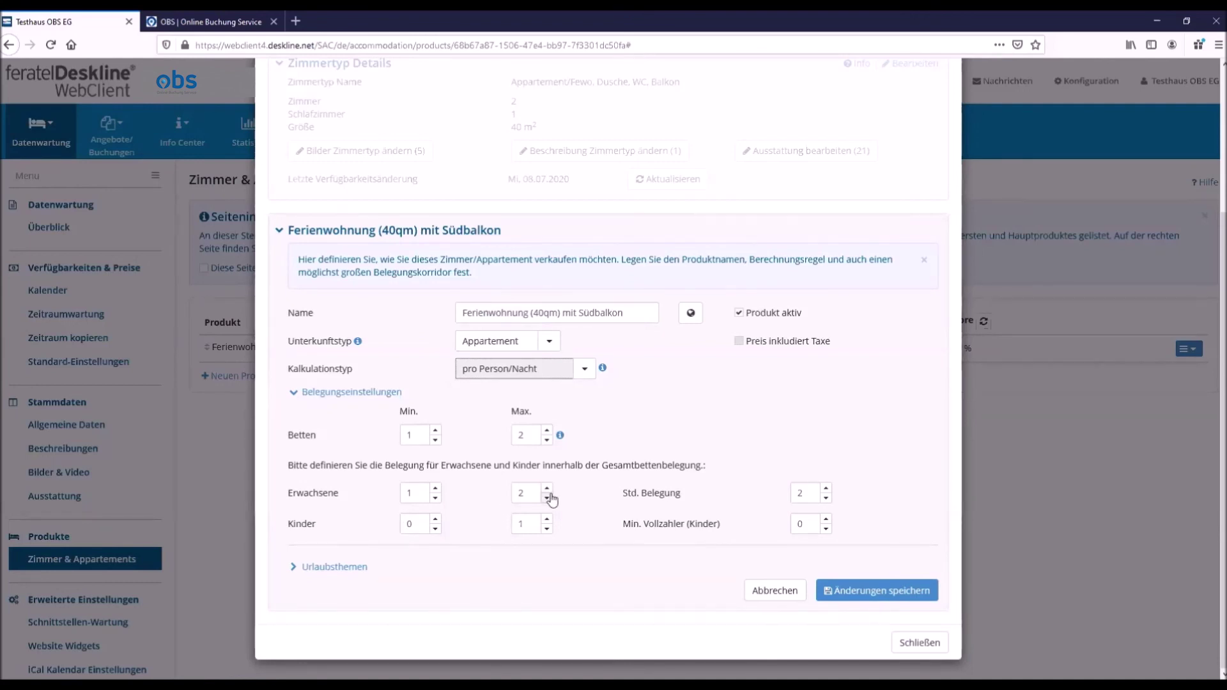
Step: Try a maximum of 4 Betten and 3 Kinder in the Belegungseinstellungen, check the Std. Belegung and close the details without saving
click(546, 430)
click(547, 430)
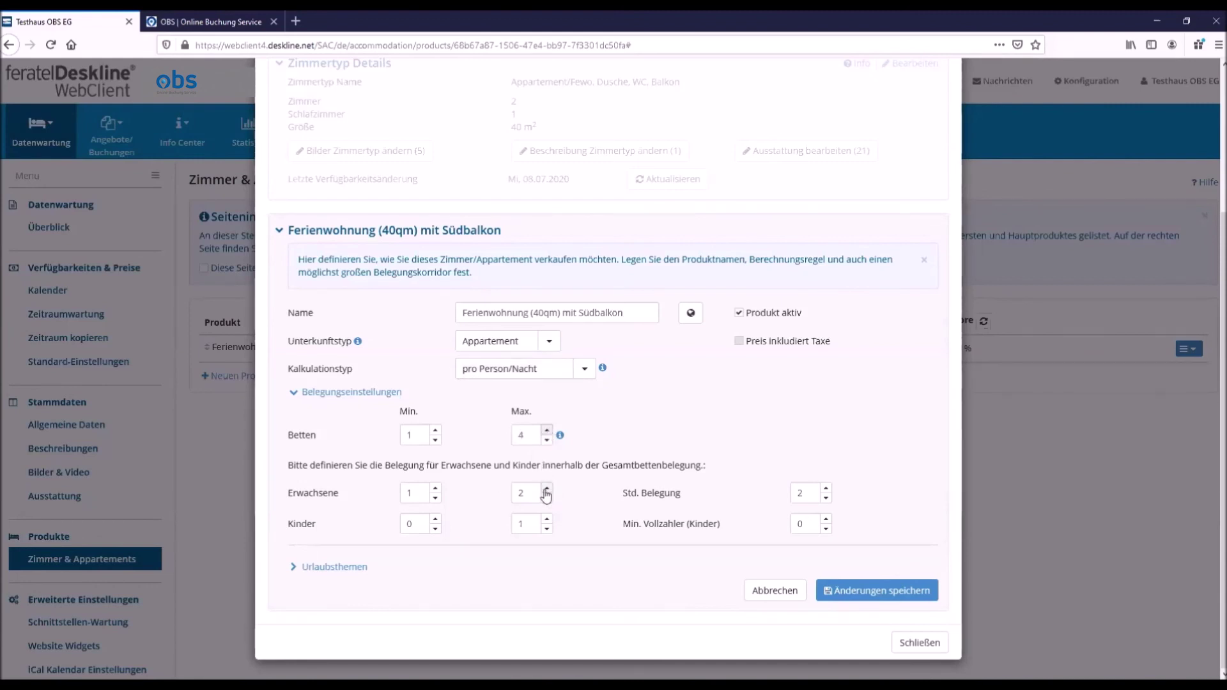
click(547, 520)
click(547, 520)
click(546, 528)
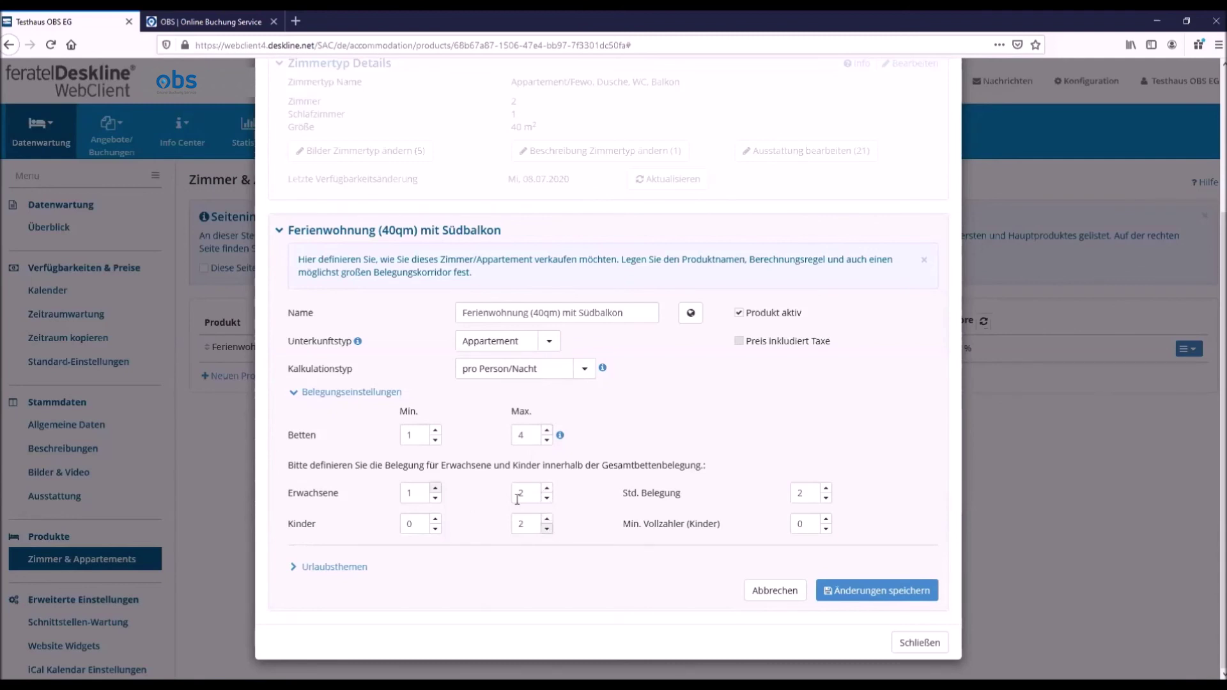
click(546, 520)
drag(623, 493, 692, 496)
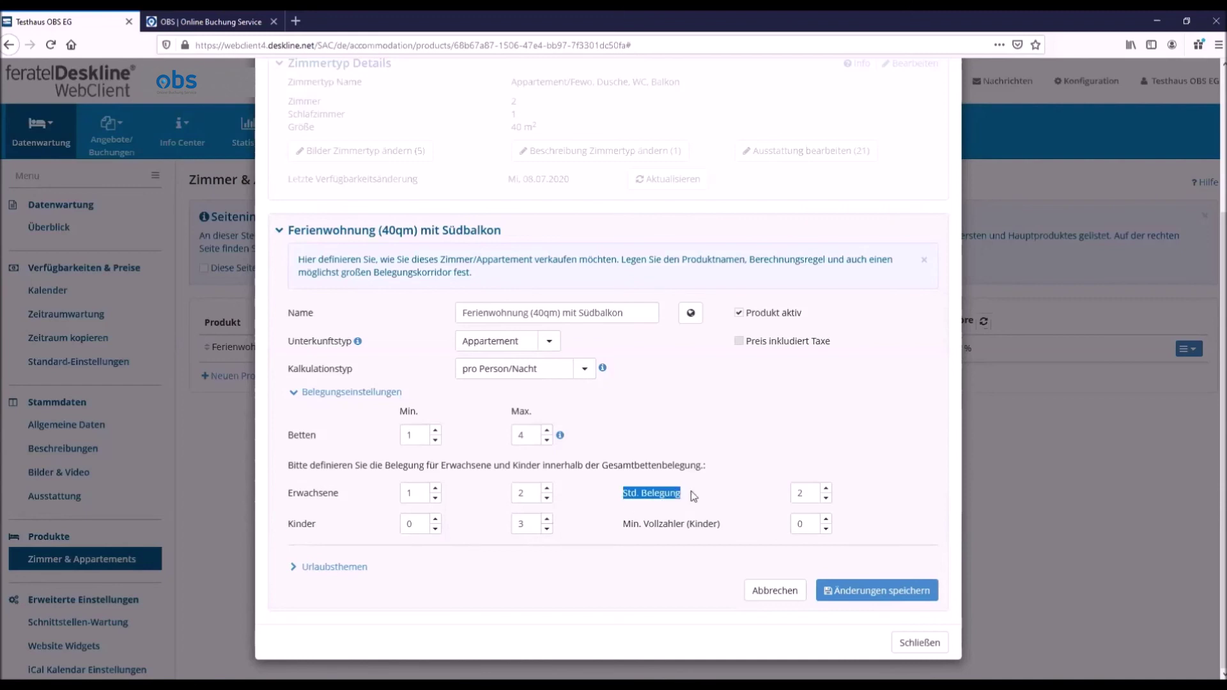
click(693, 496)
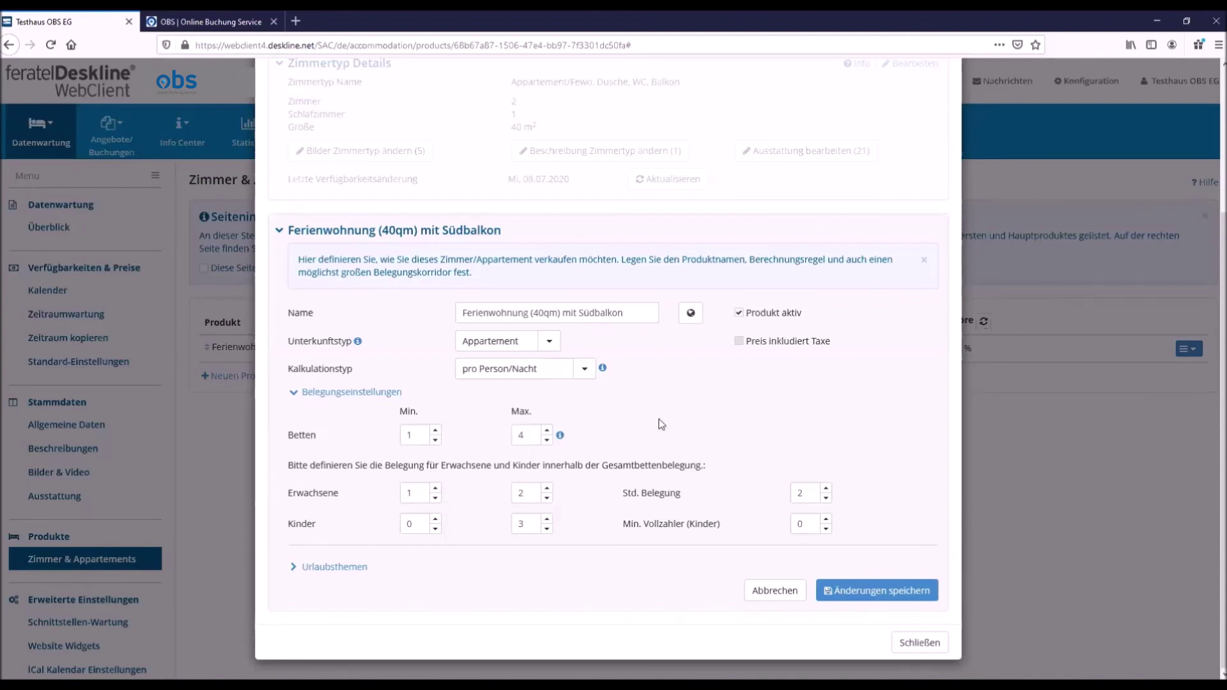
click(912, 643)
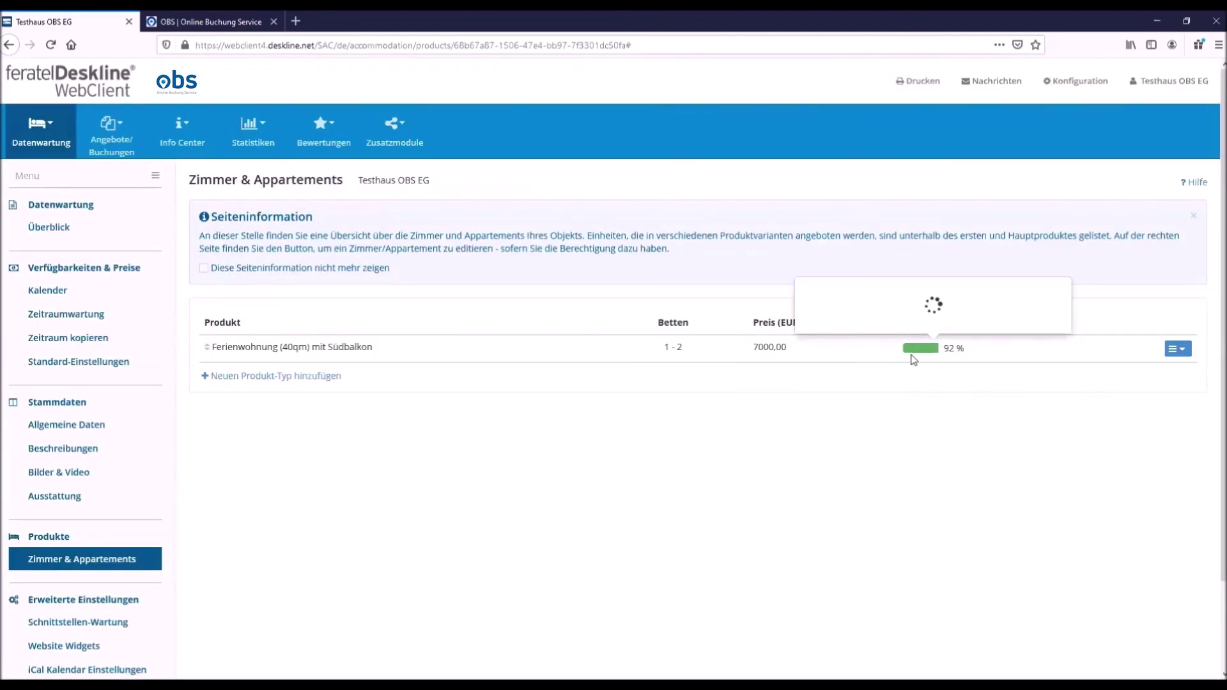
mouse_move(948, 357)
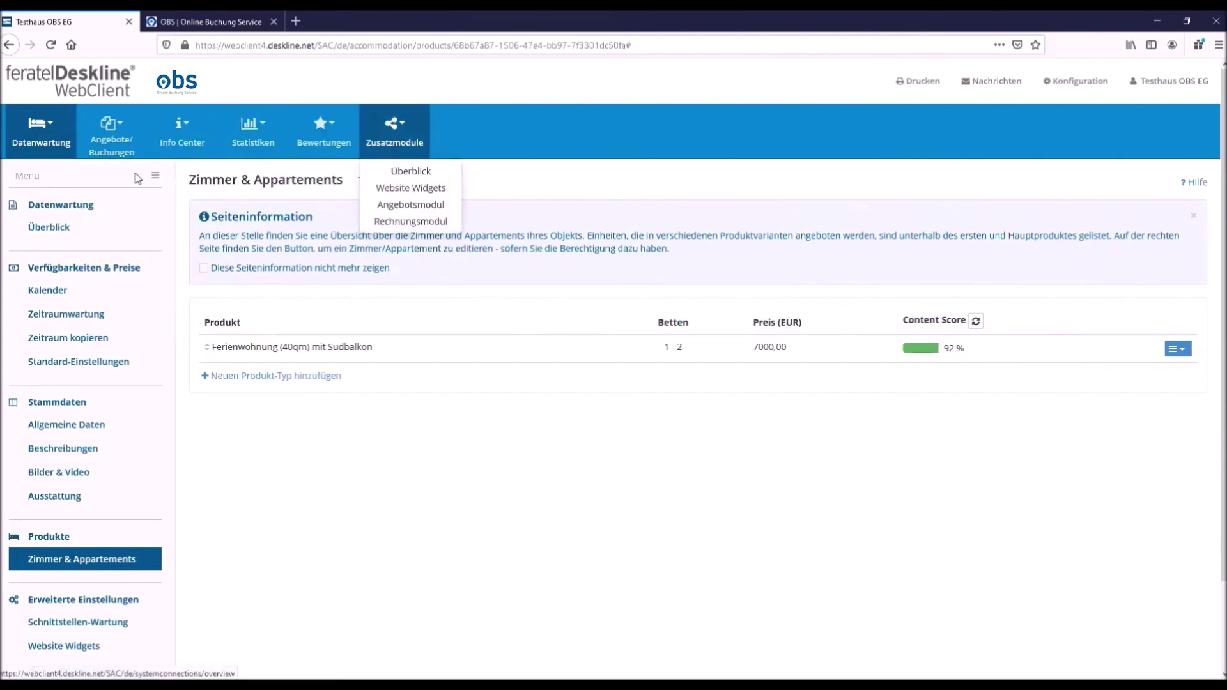
mouse_move(107, 155)
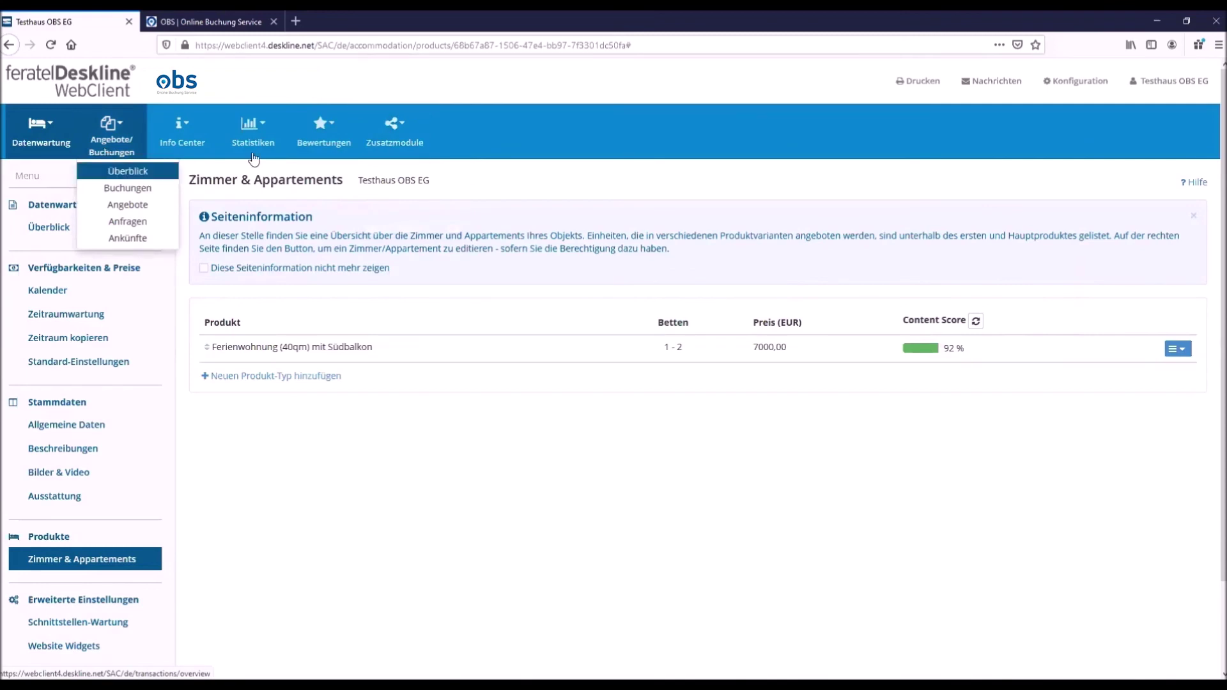
mouse_move(255, 152)
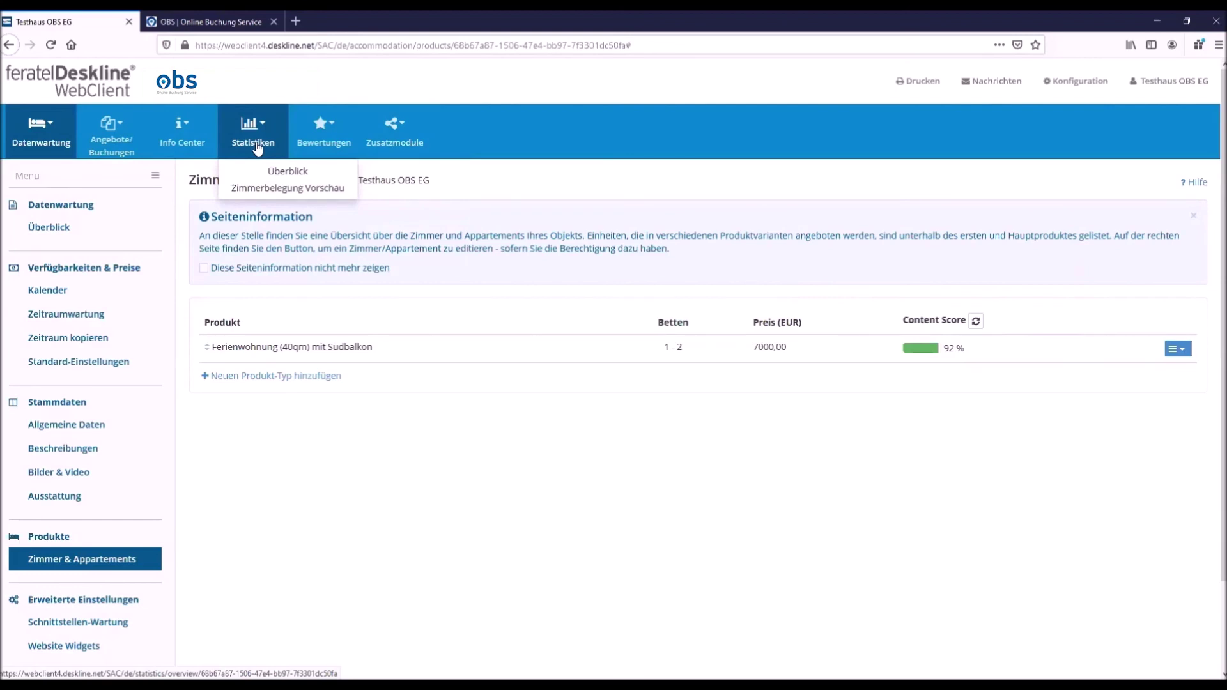
mouse_move(393, 167)
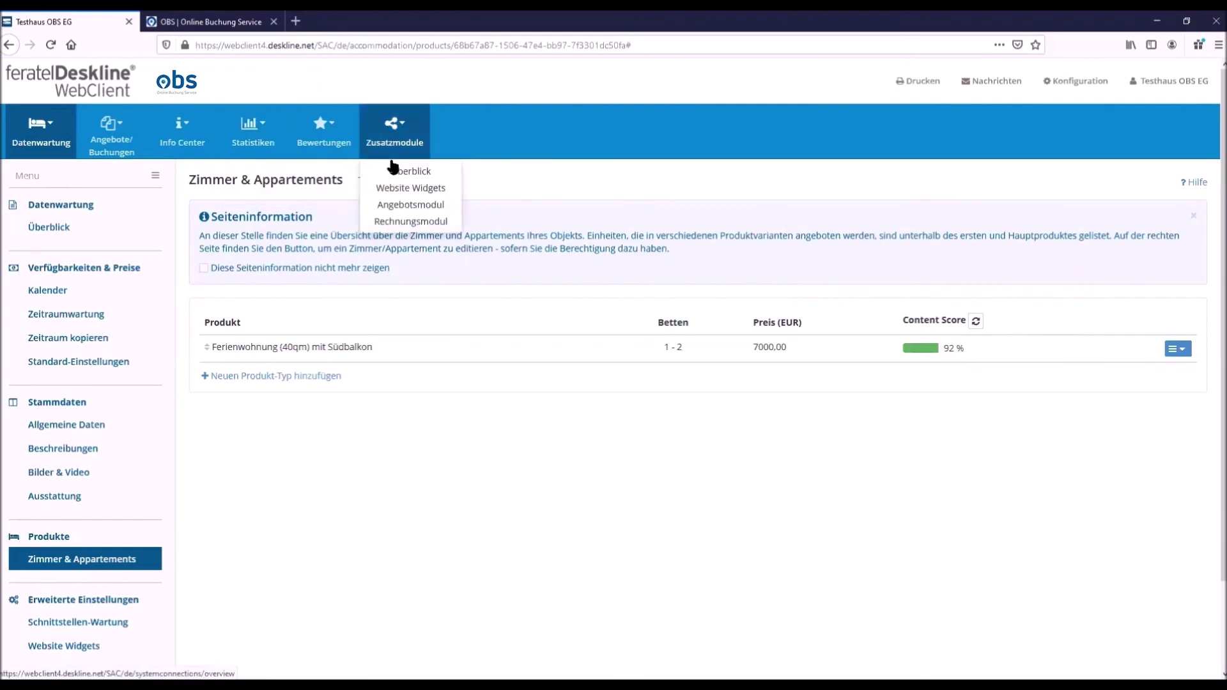